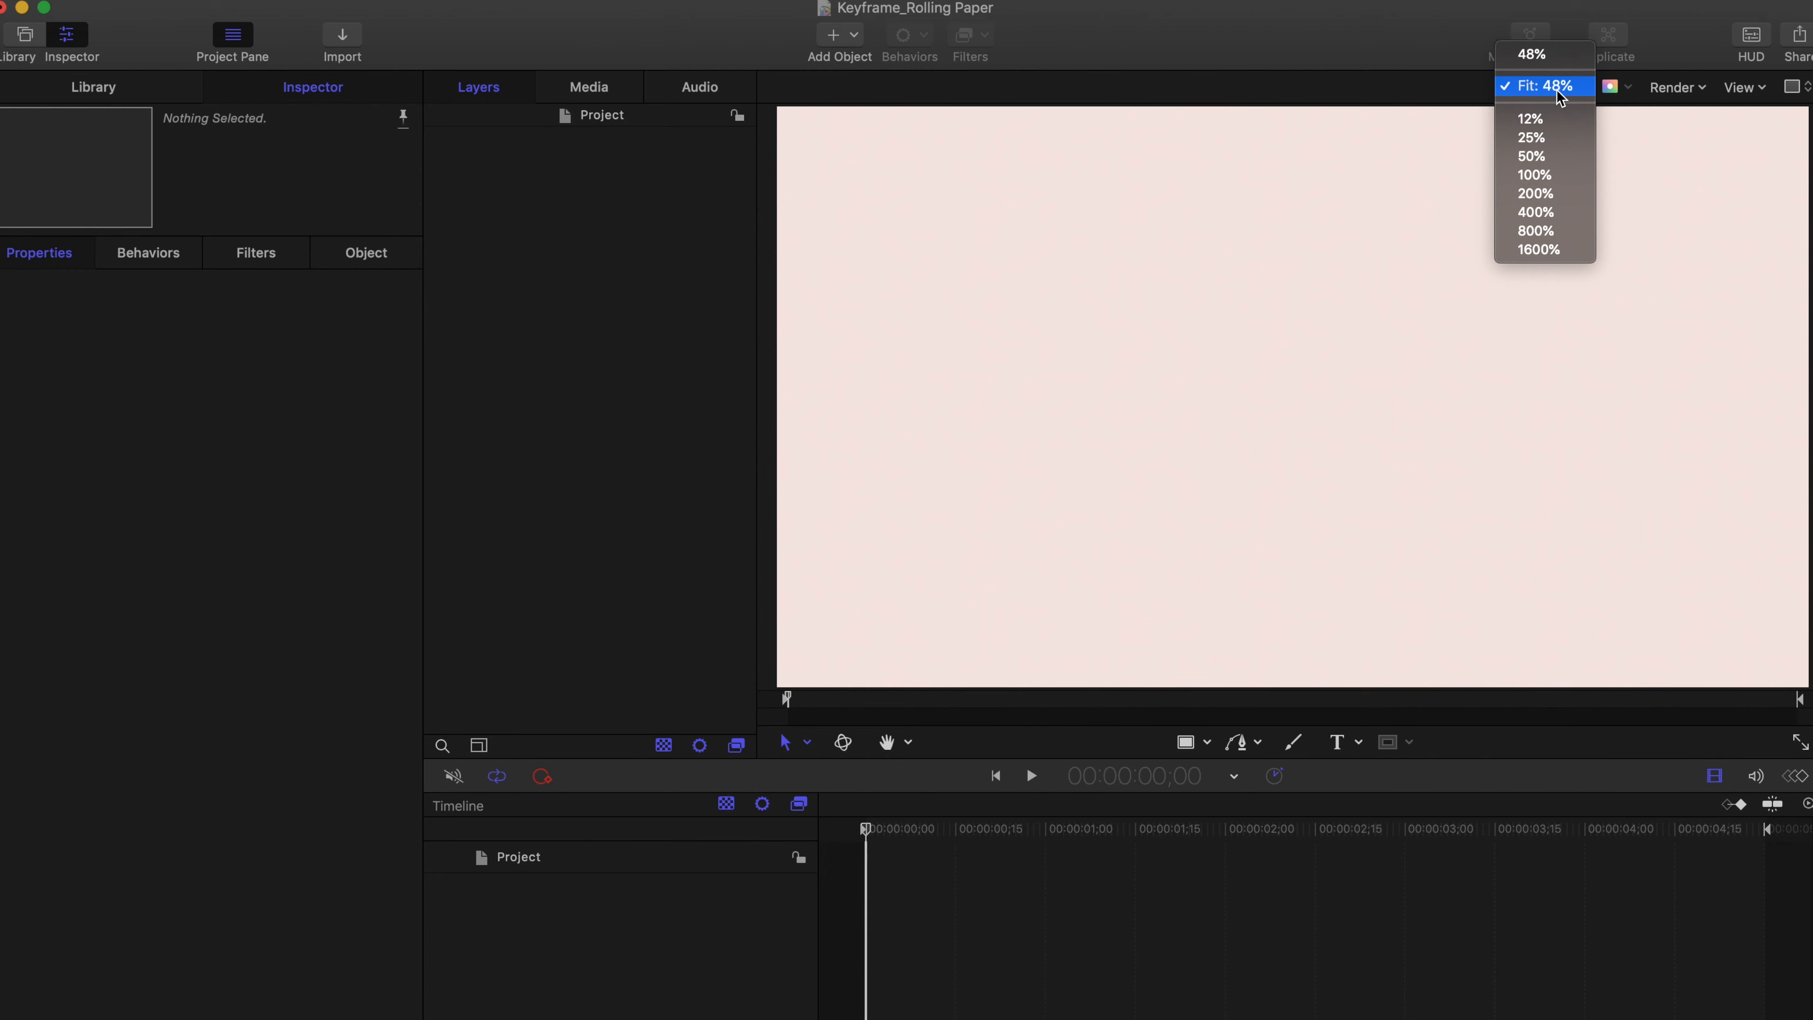
# Step: Show the canvas grid and draw an upright rectangle near the canvas centre, about 10 grid squares wide and 15 high
pyautogui.click(1743, 88)
pyautogui.click(1723, 147)
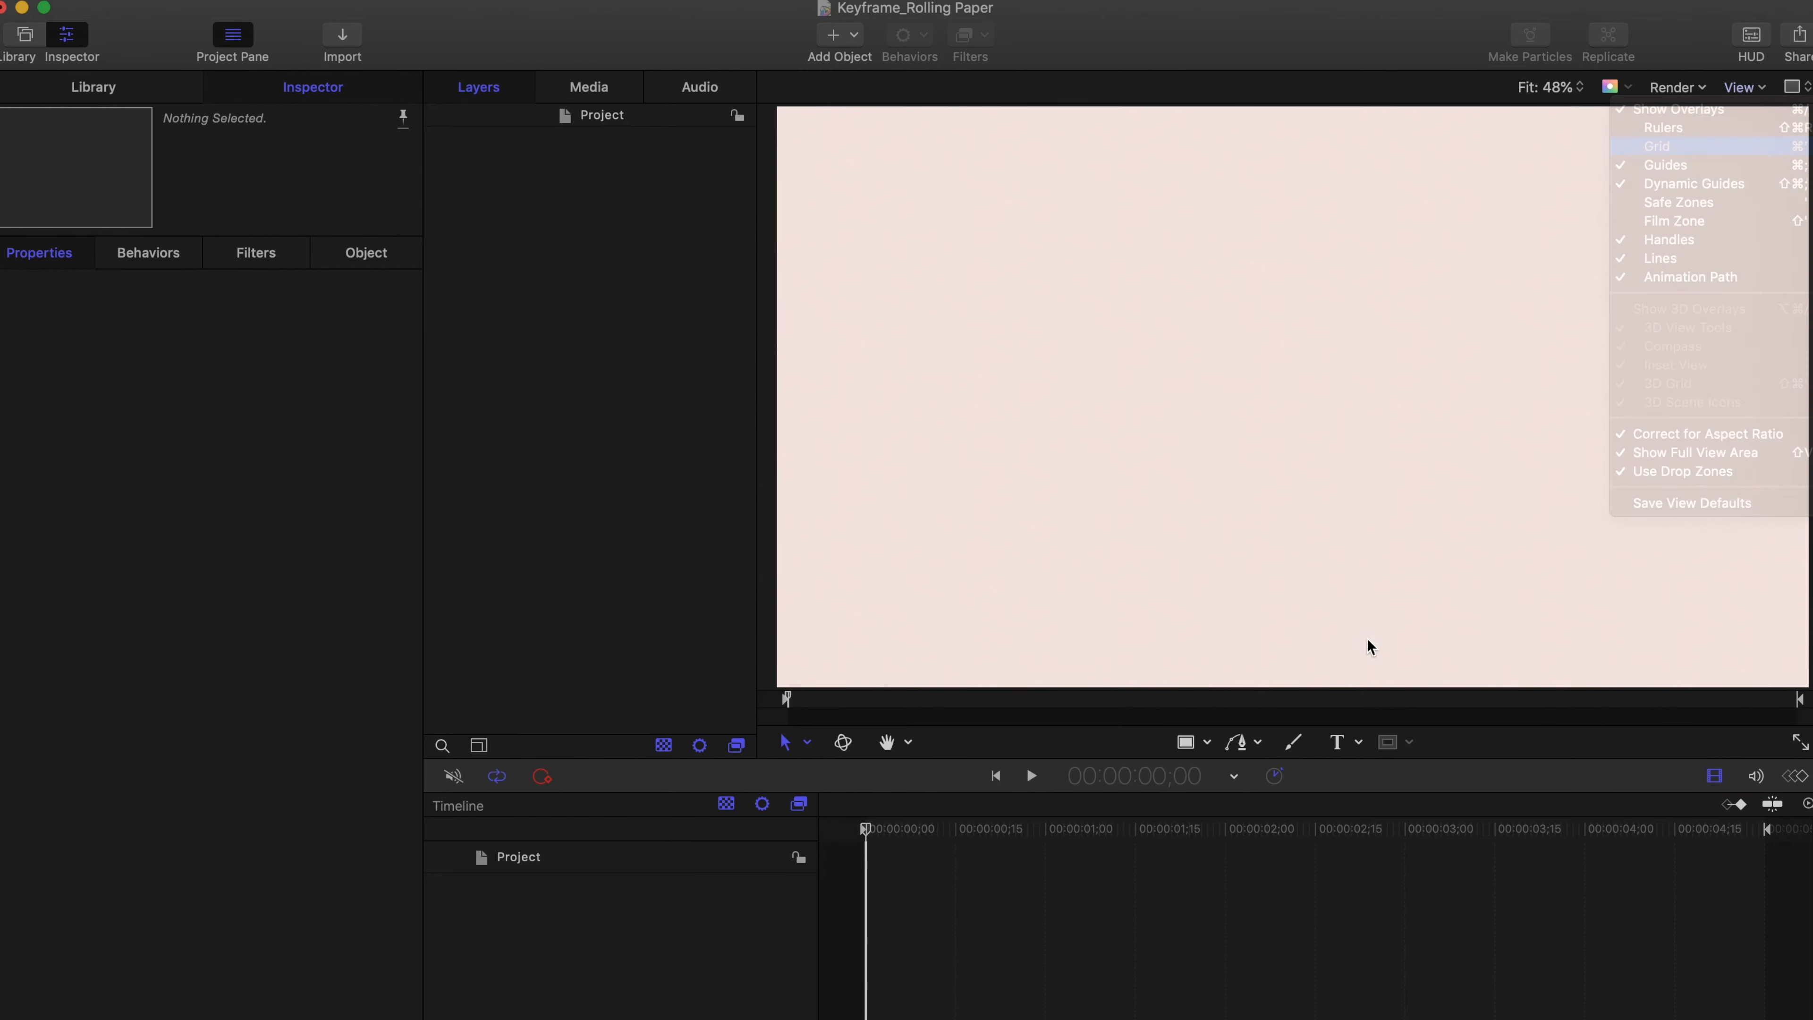
pyautogui.click(1242, 744)
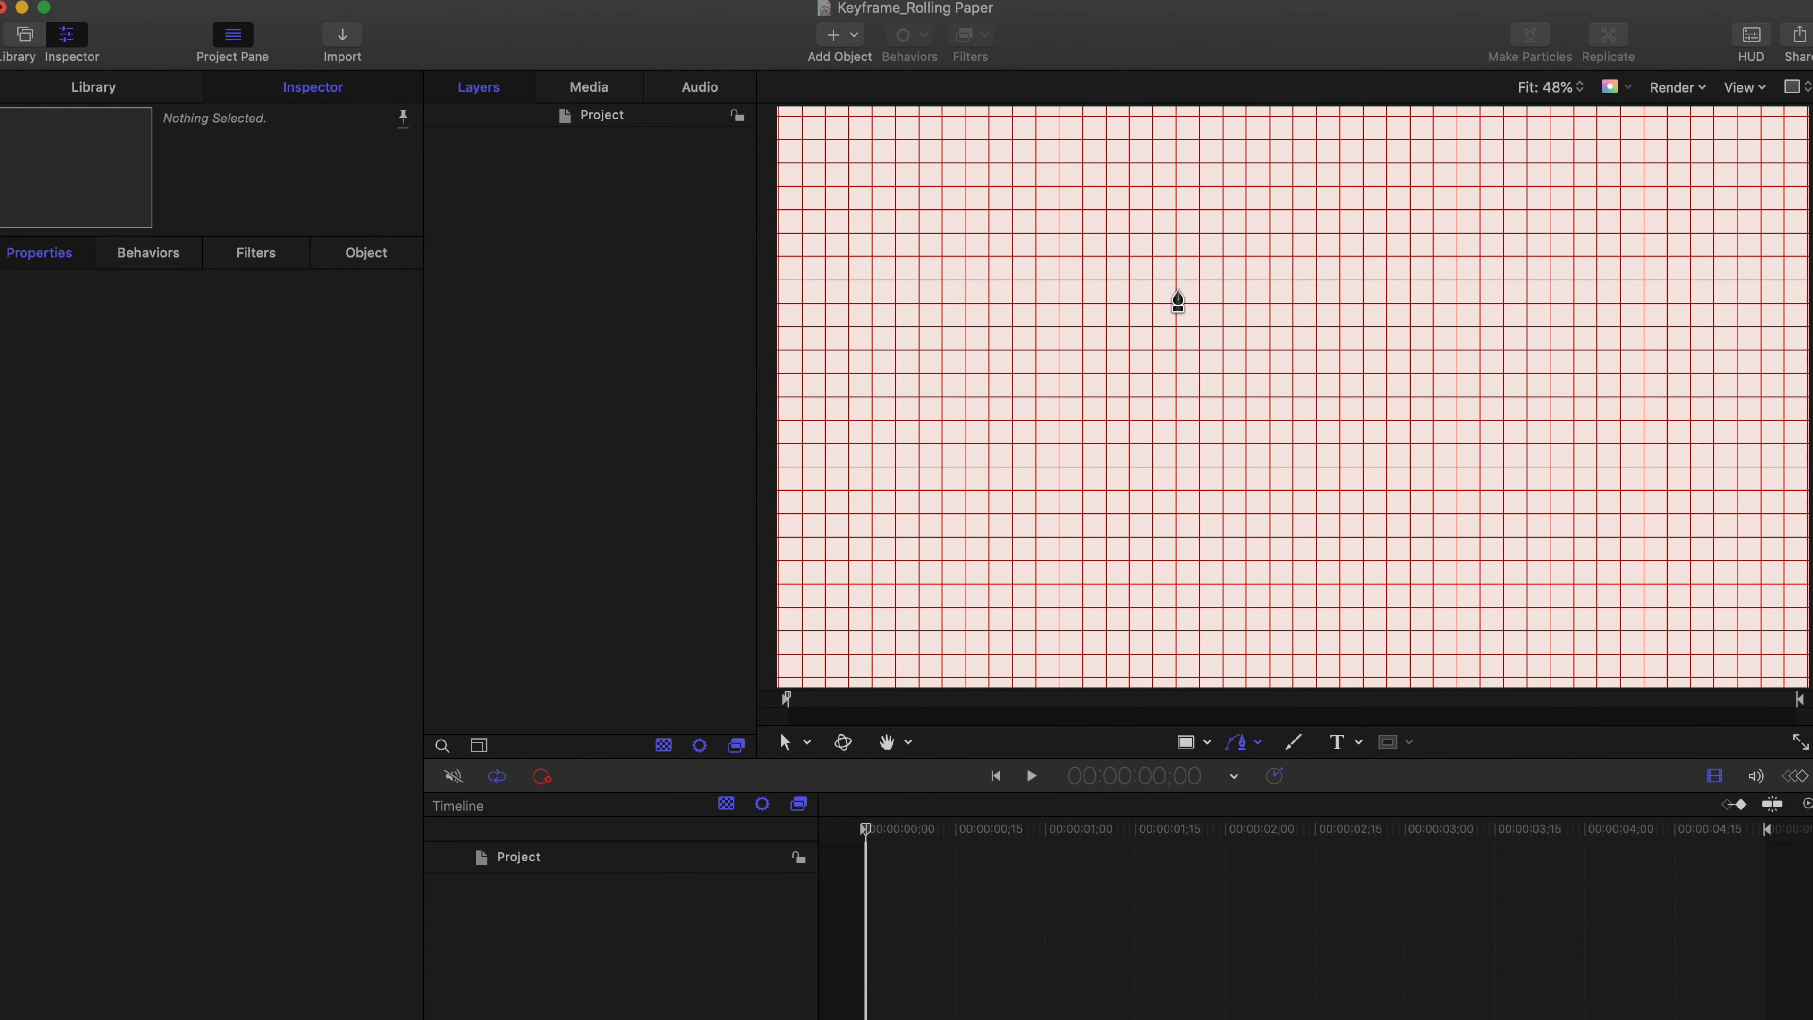
pyautogui.click(1185, 742)
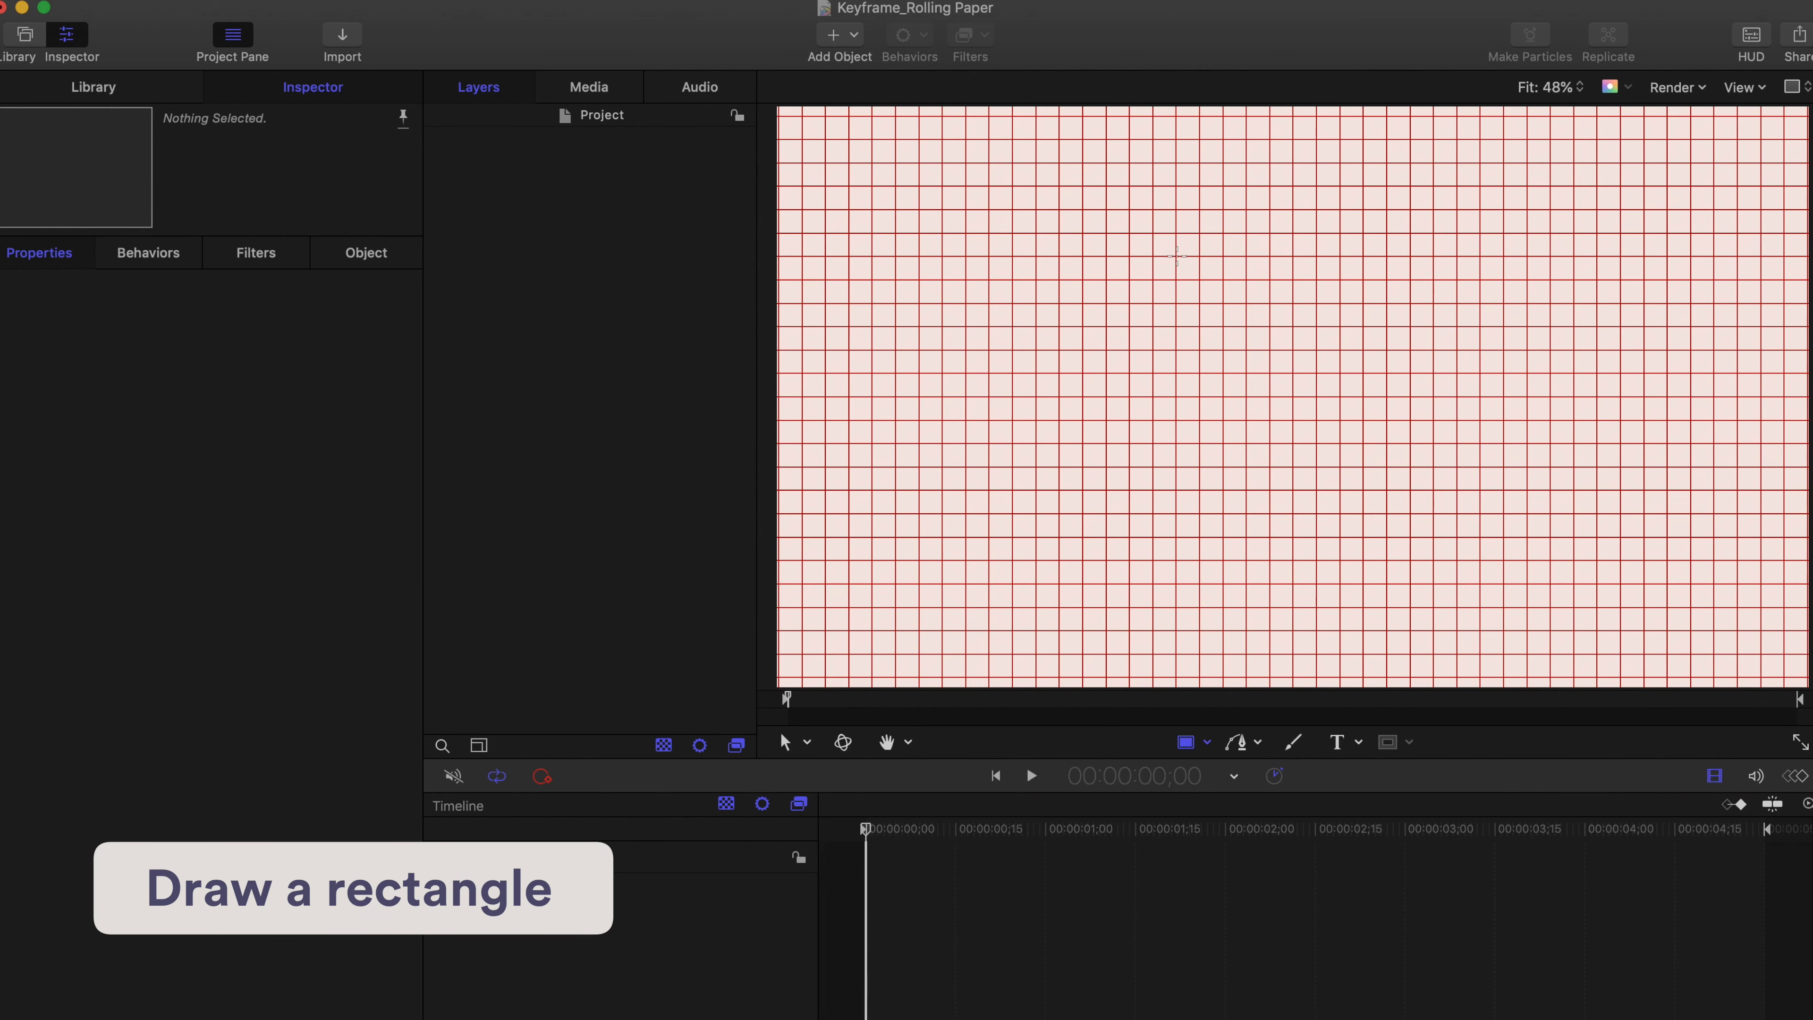
pyautogui.moveTo(1176, 258)
pyautogui.mouseDown()
pyautogui.moveTo(1328, 558)
pyautogui.moveTo(1412, 607)
pyautogui.mouseUp()
# Step: Set the rectangle's fill colour to the 537B7C swatch from the Keyframe palette
pyautogui.click(365, 253)
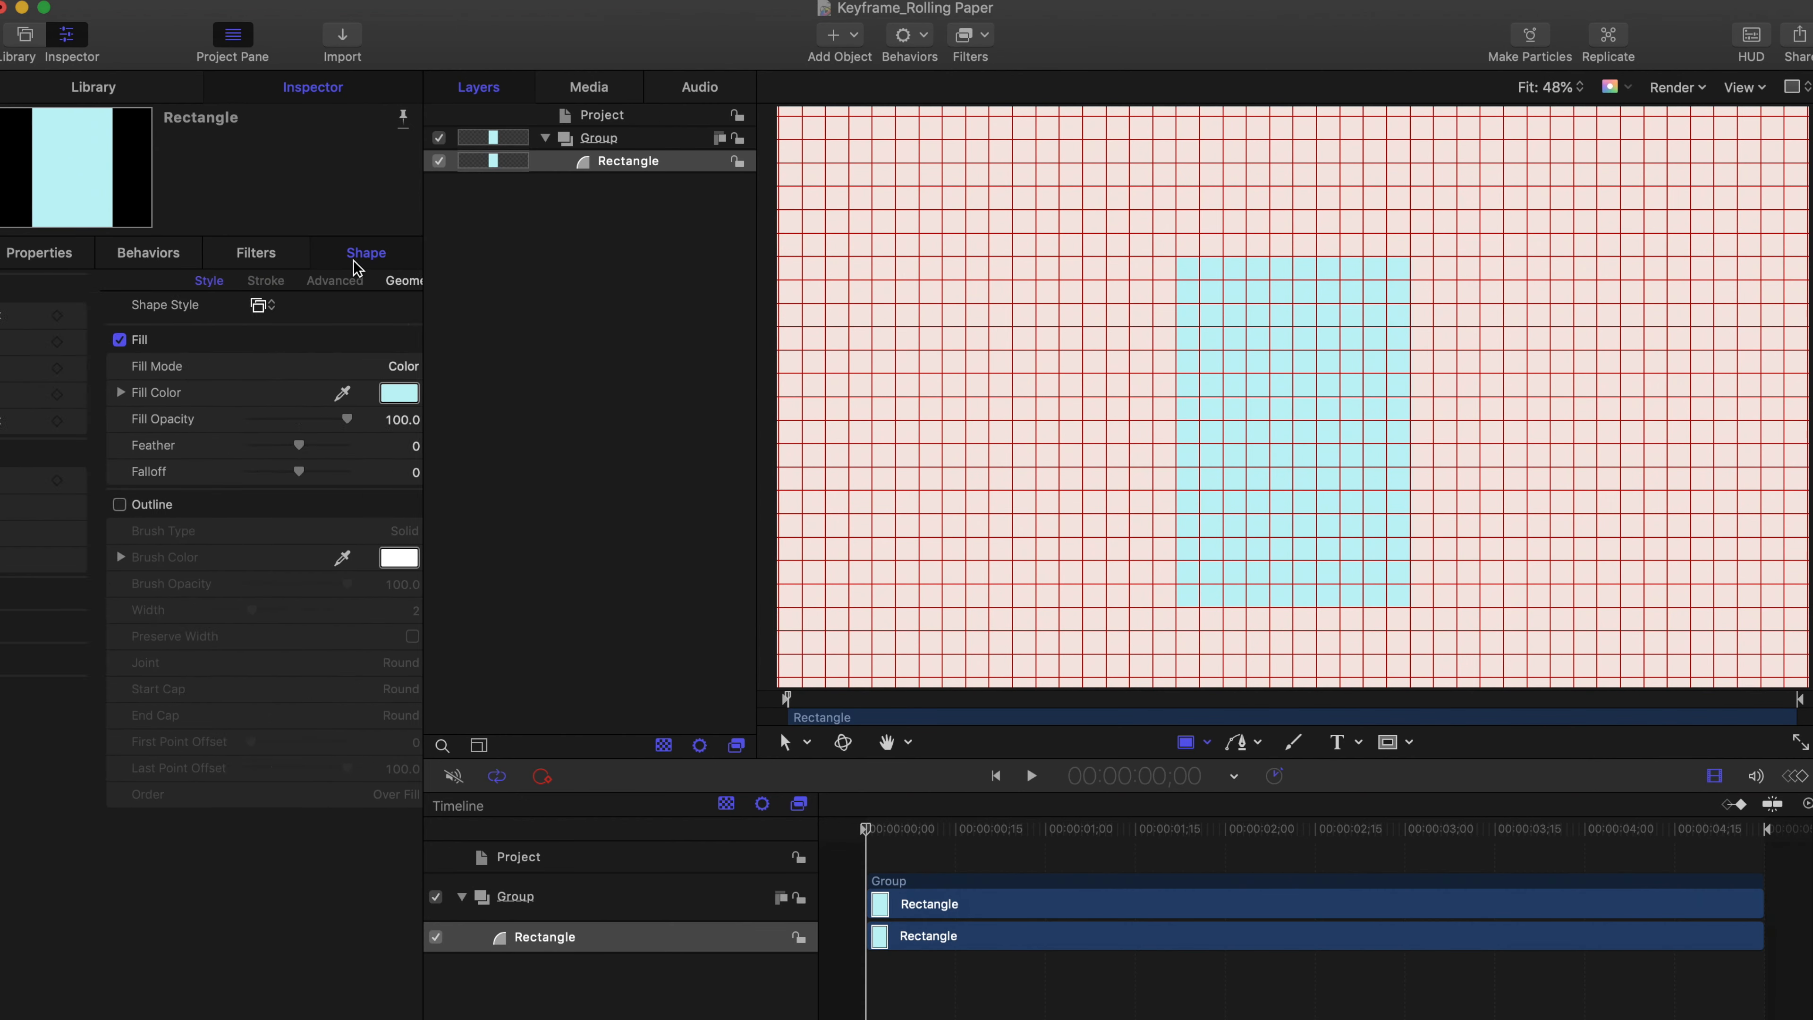
pyautogui.click(284, 392)
pyautogui.click(416, 782)
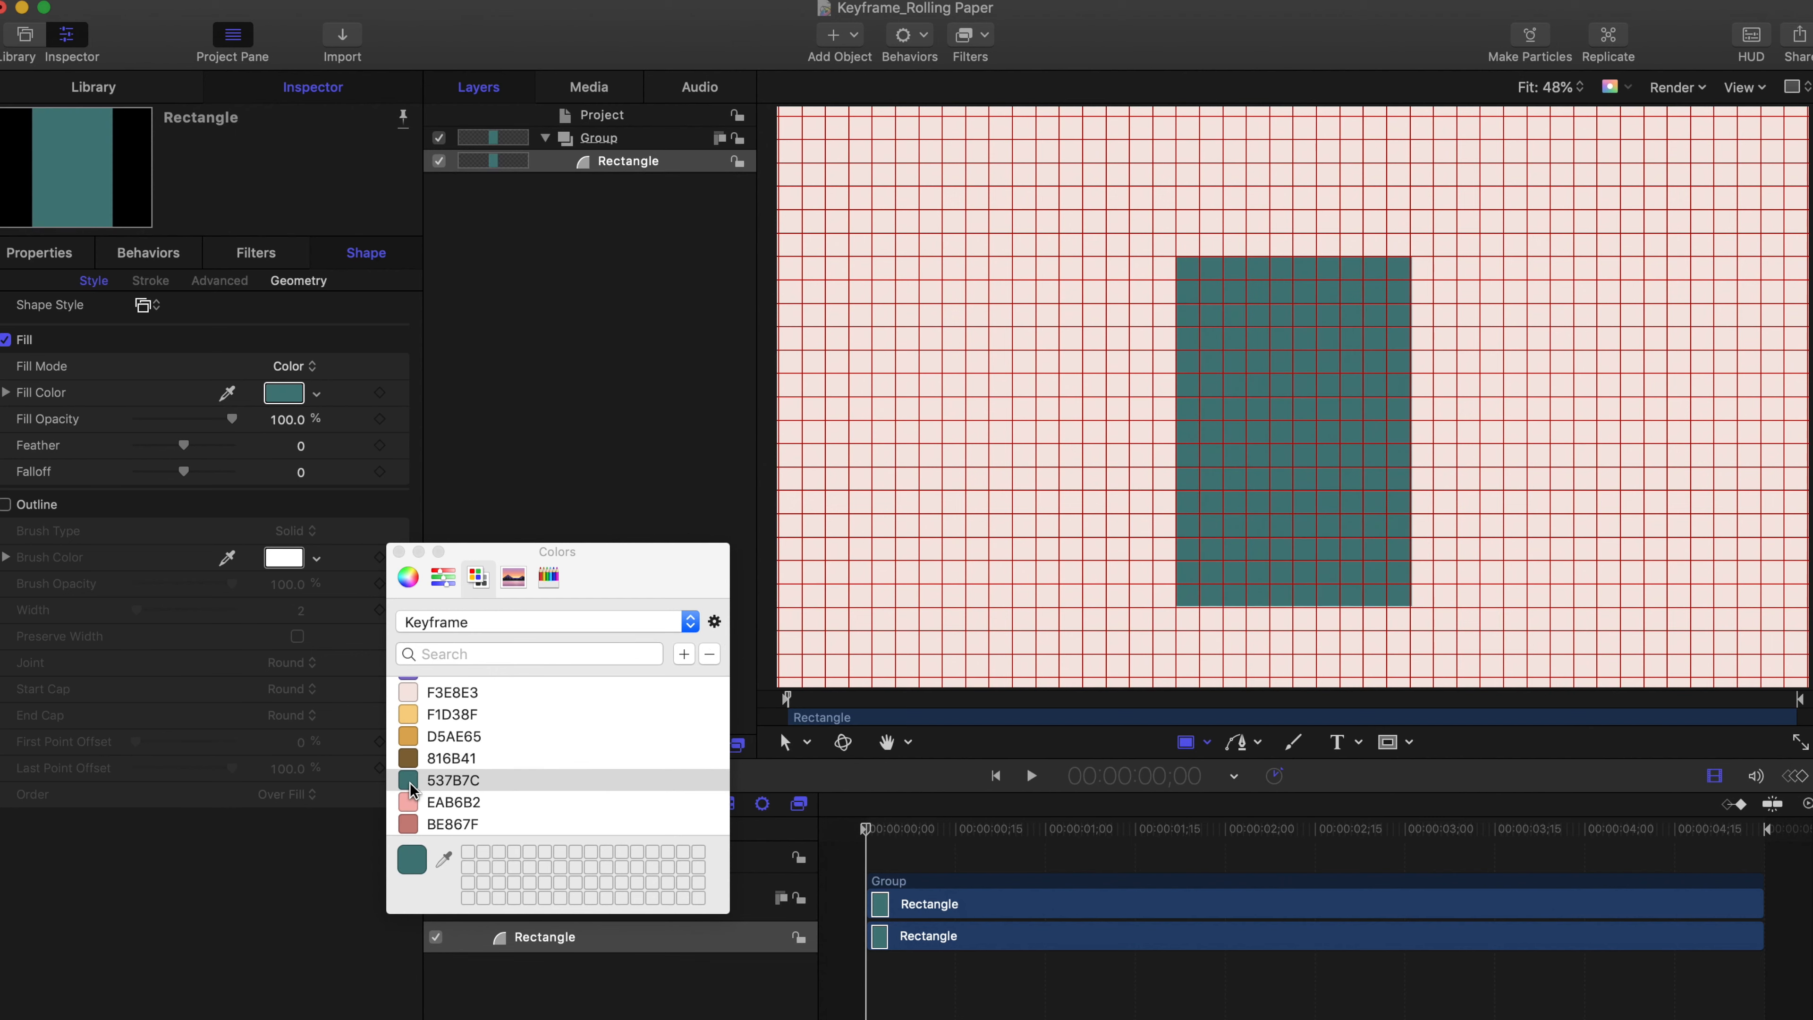
pyautogui.click(399, 552)
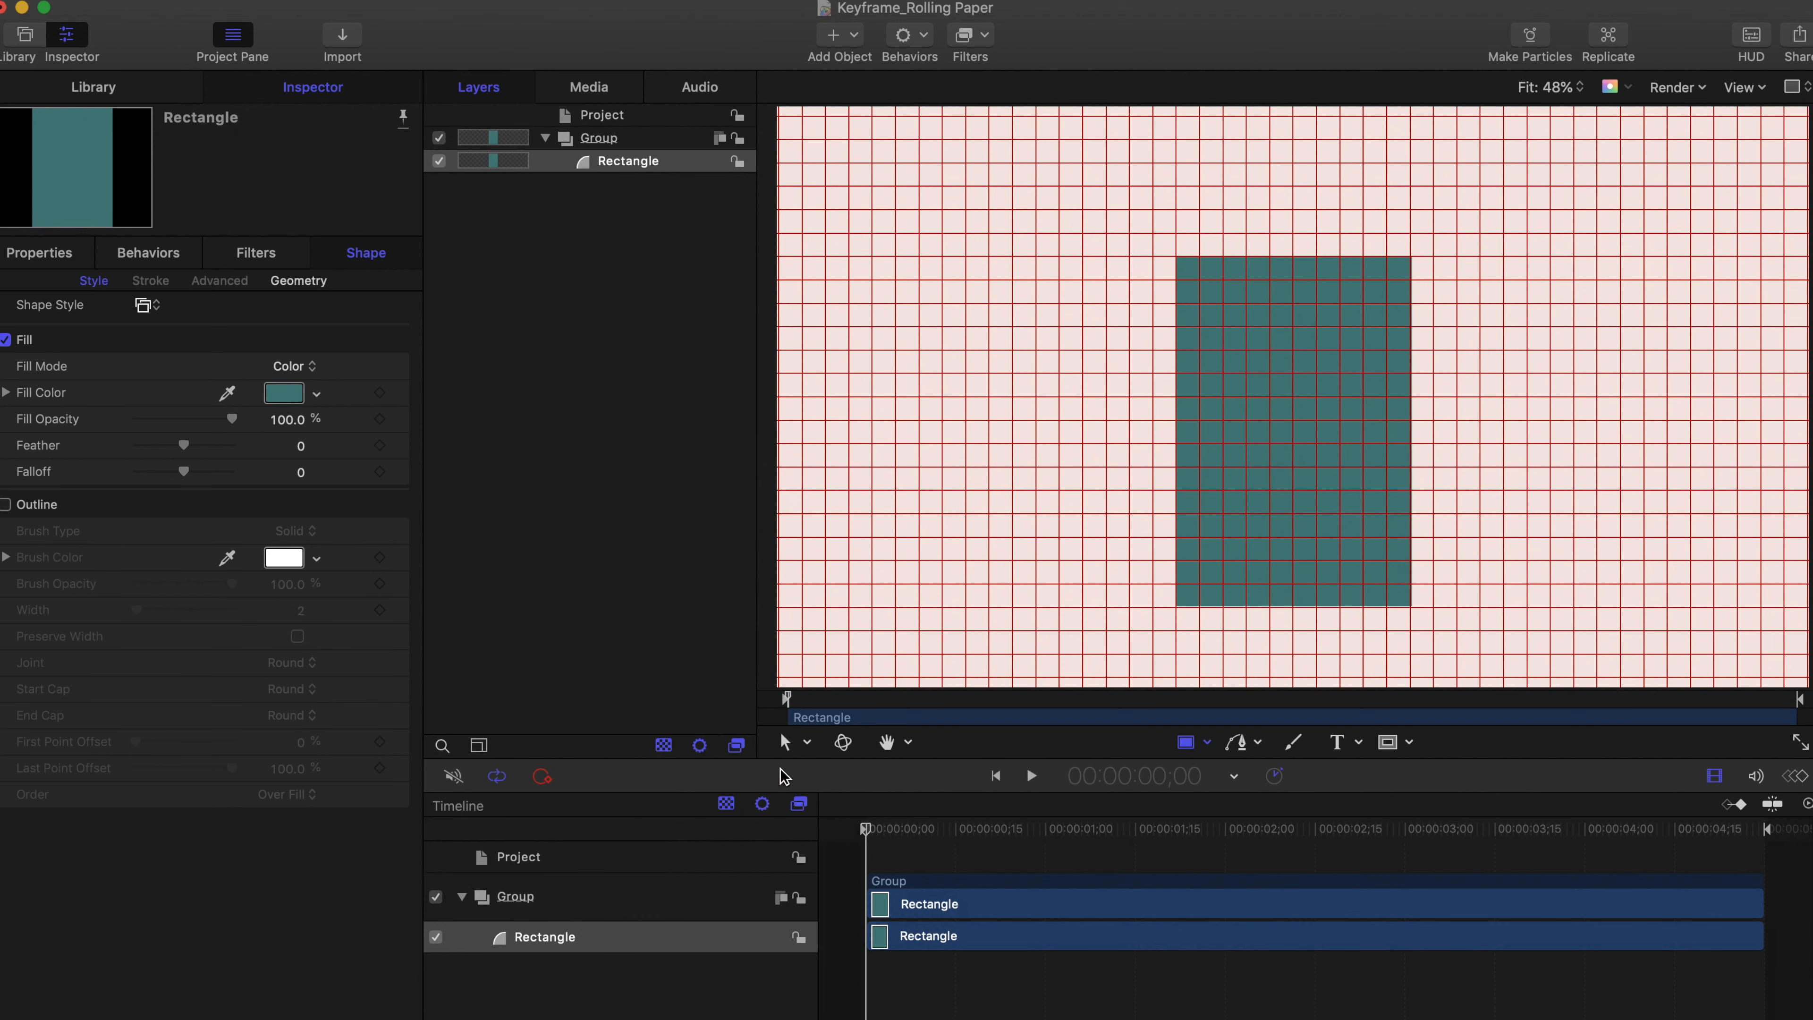
# Step: Convert the rectangle to editable control points
pyautogui.click(785, 743)
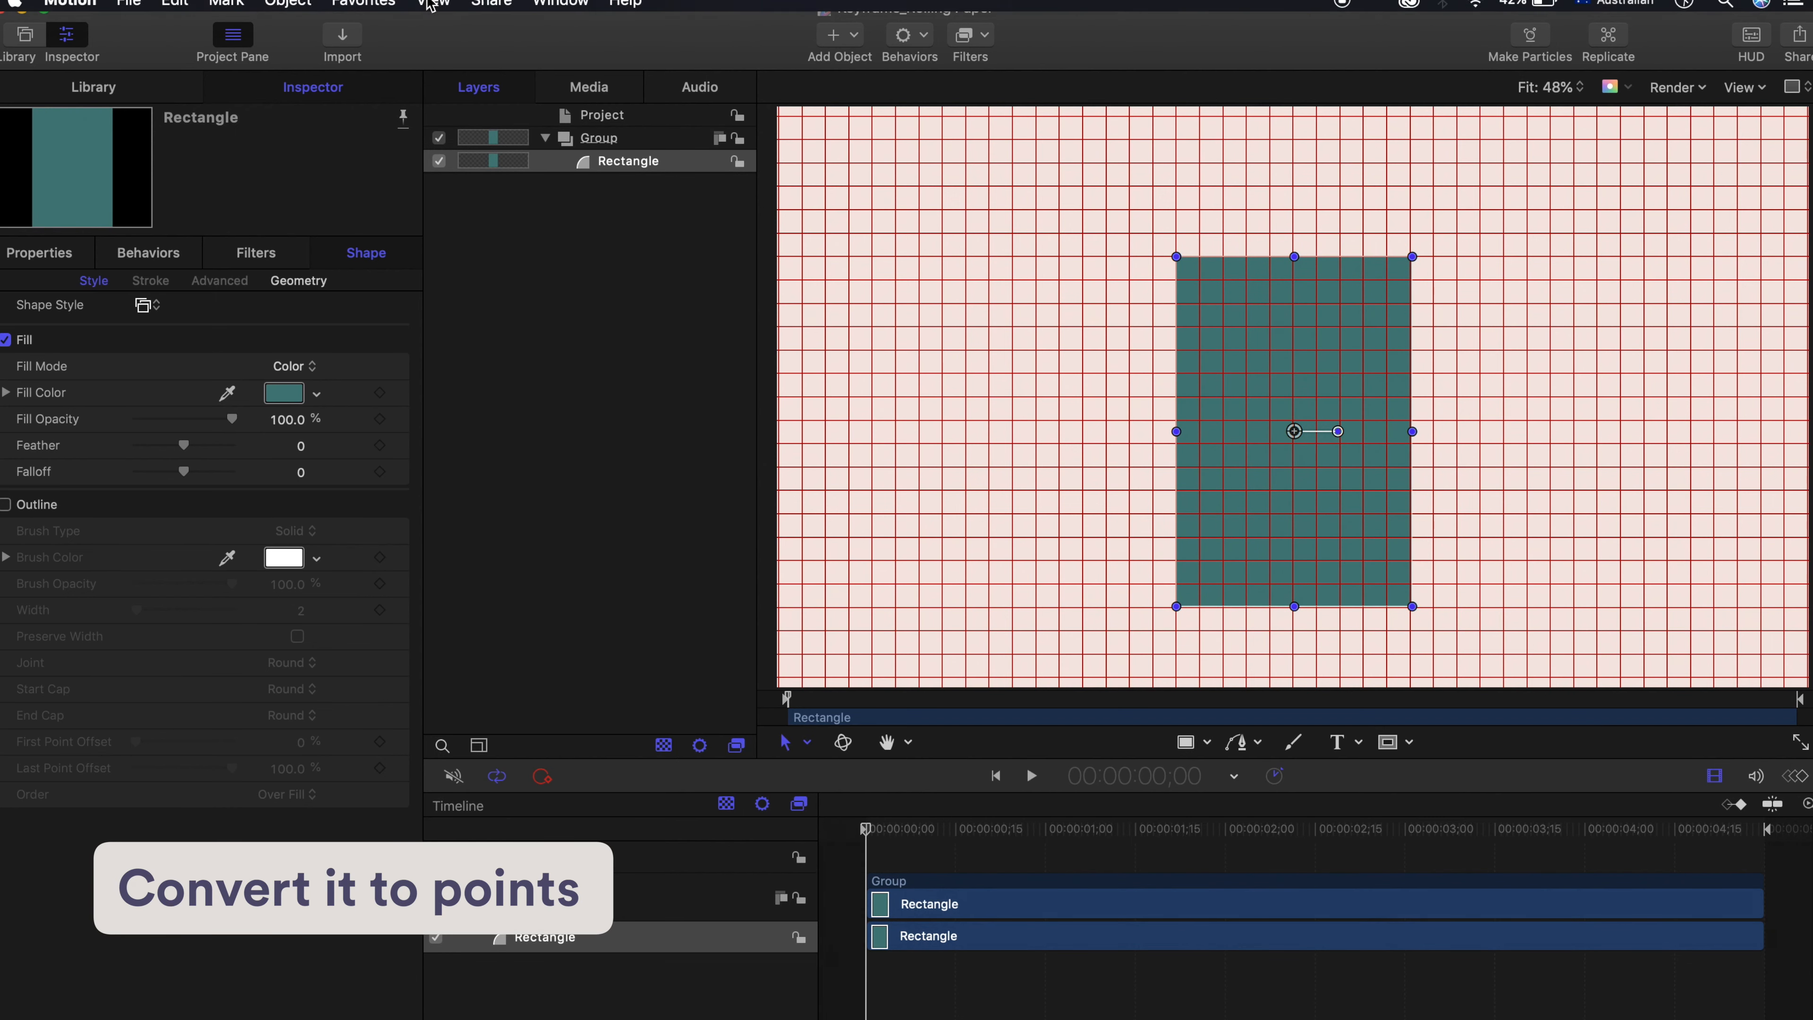
pyautogui.click(282, 9)
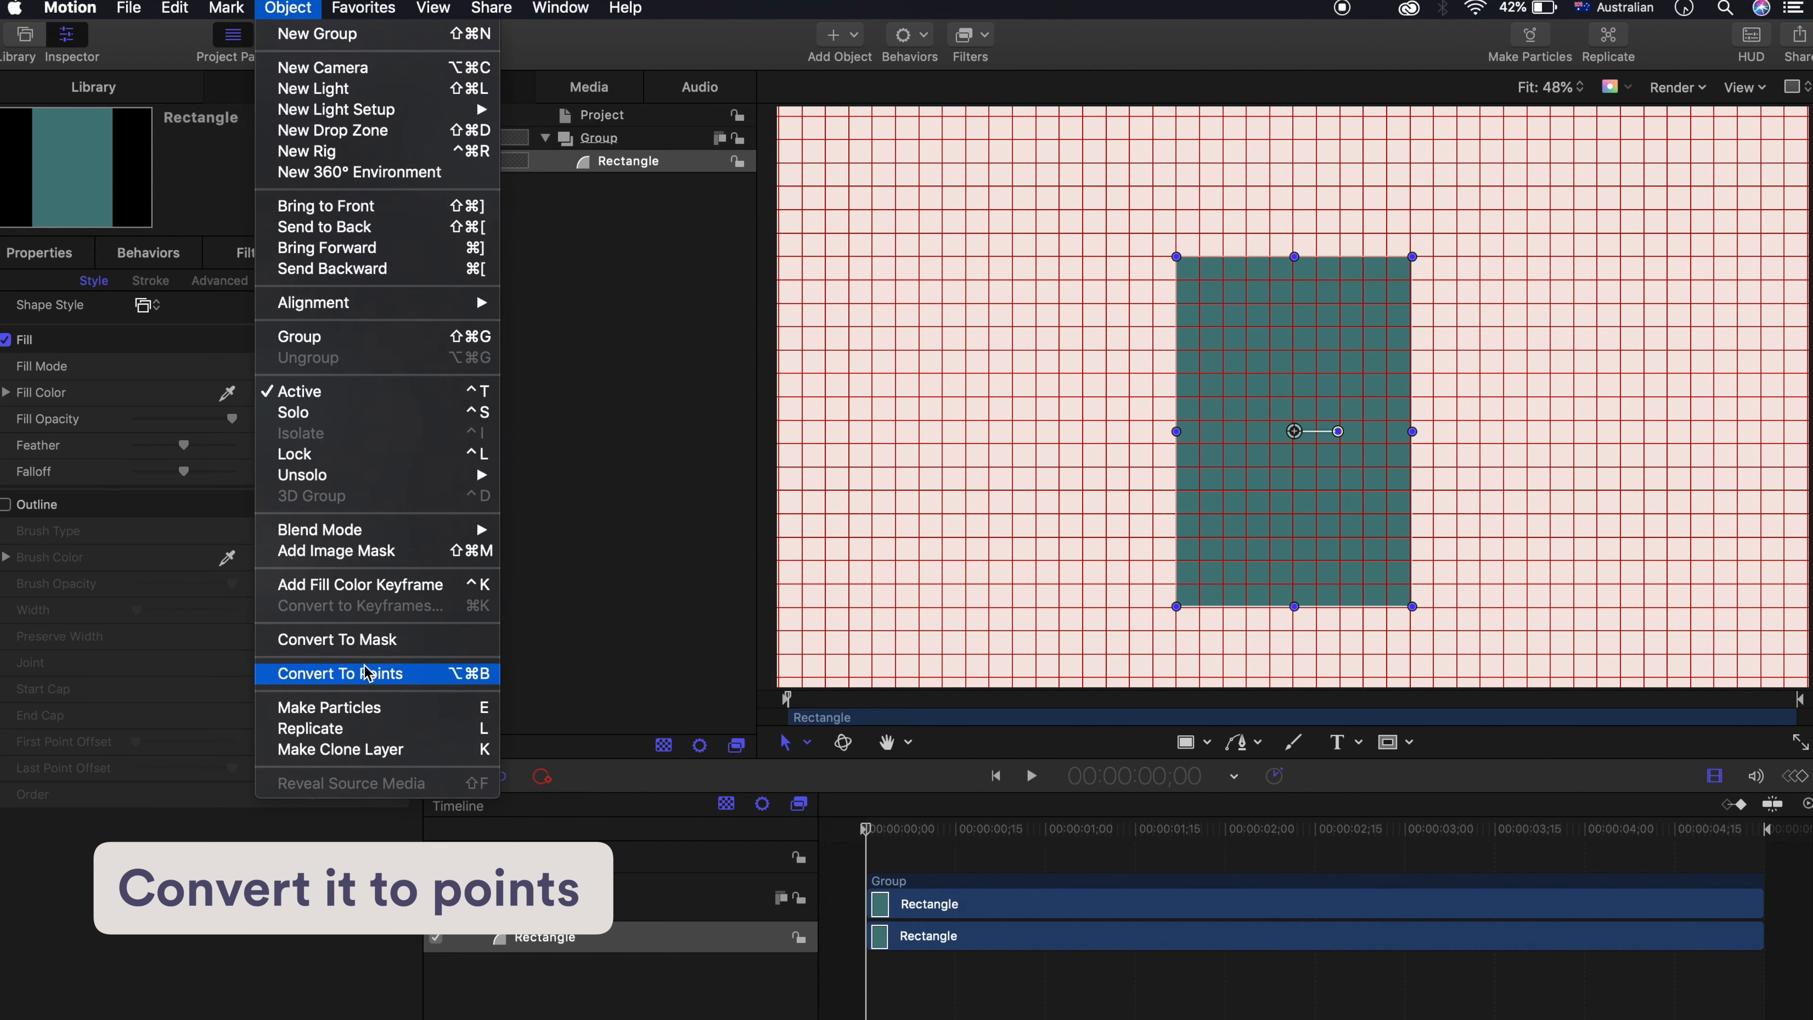
pyautogui.click(400, 673)
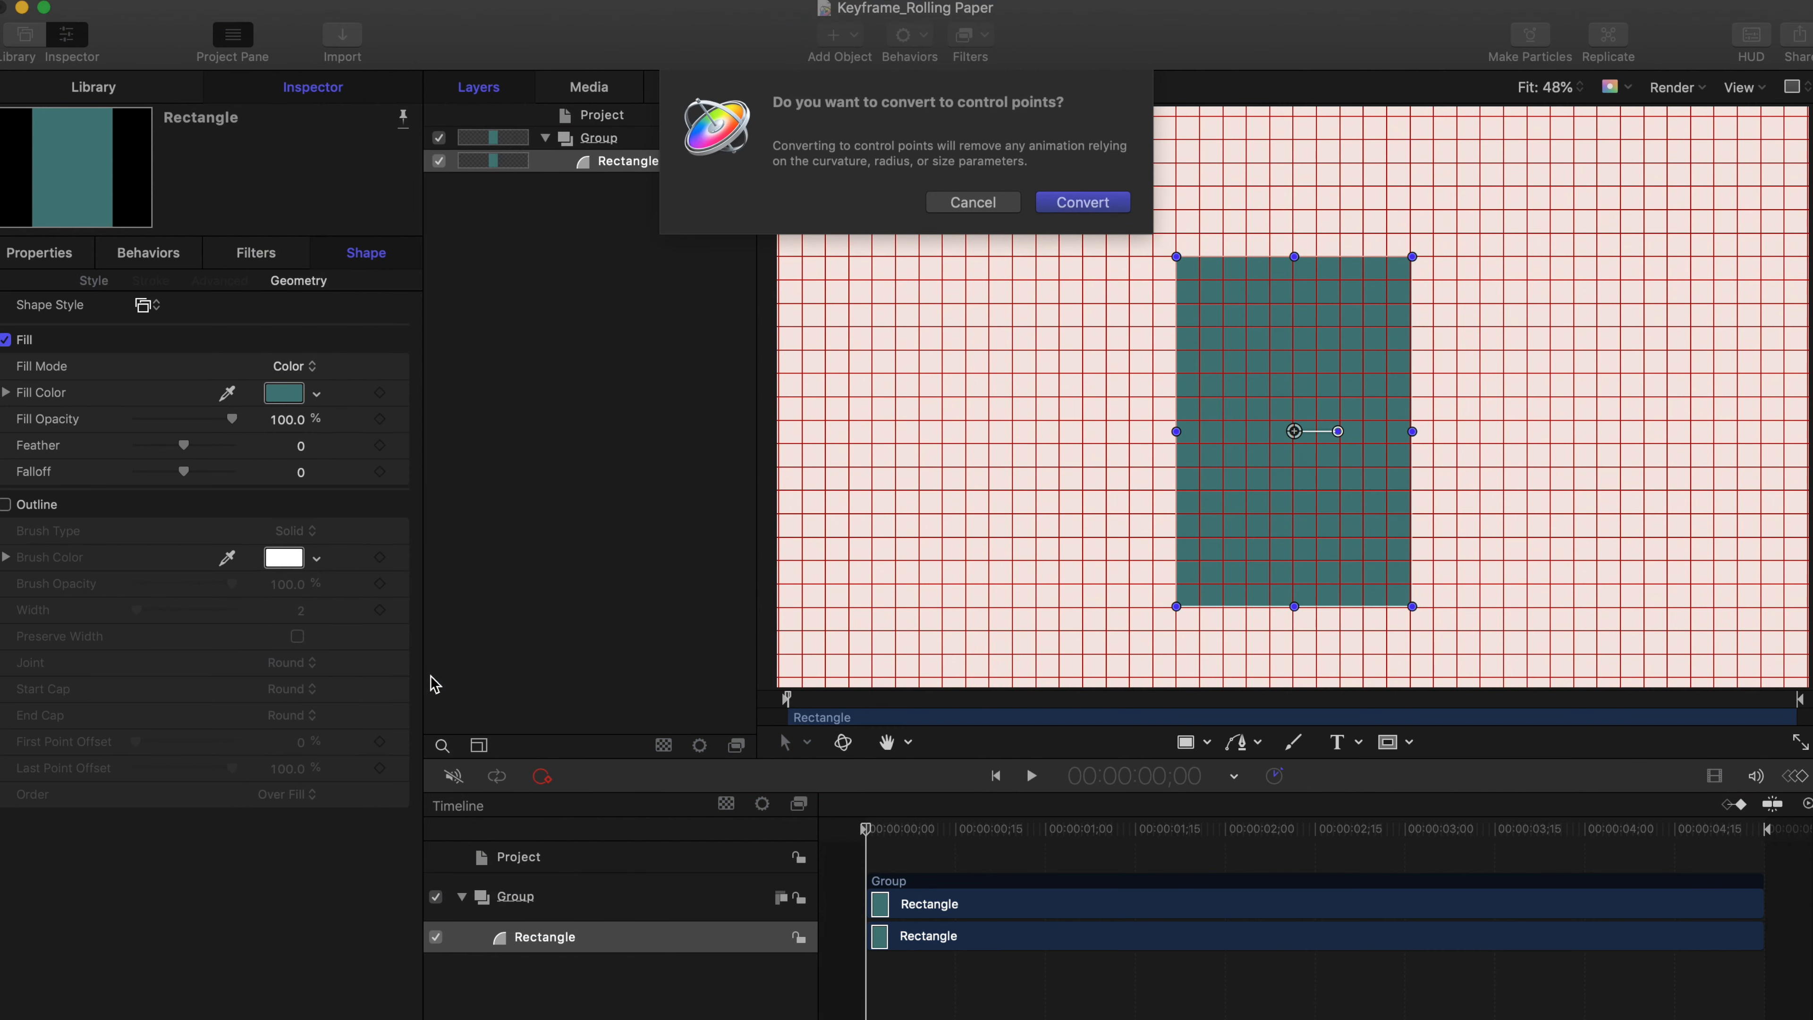
pyautogui.click(1064, 203)
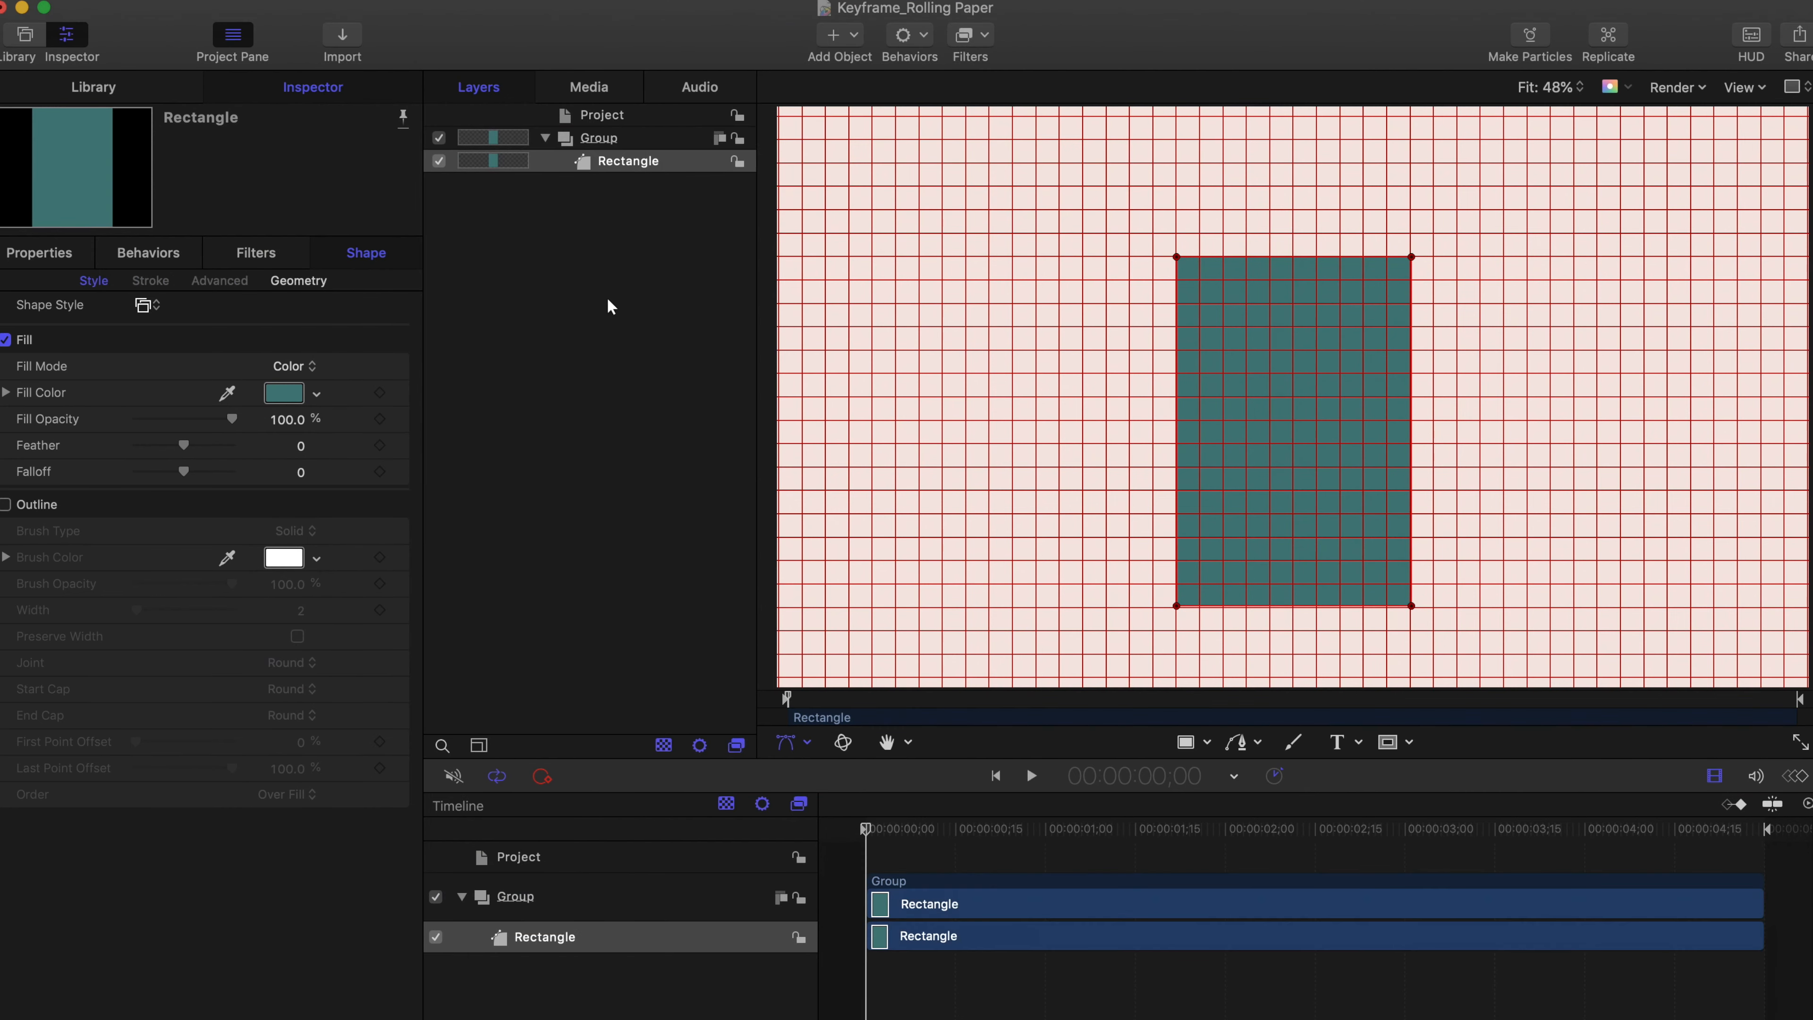
# Step: Reset the rectangle's position to 0, 0 and stretch its top and bottom edges outward to the nearest grid lines
pyautogui.click(43, 250)
pyautogui.click(400, 315)
pyautogui.click(421, 327)
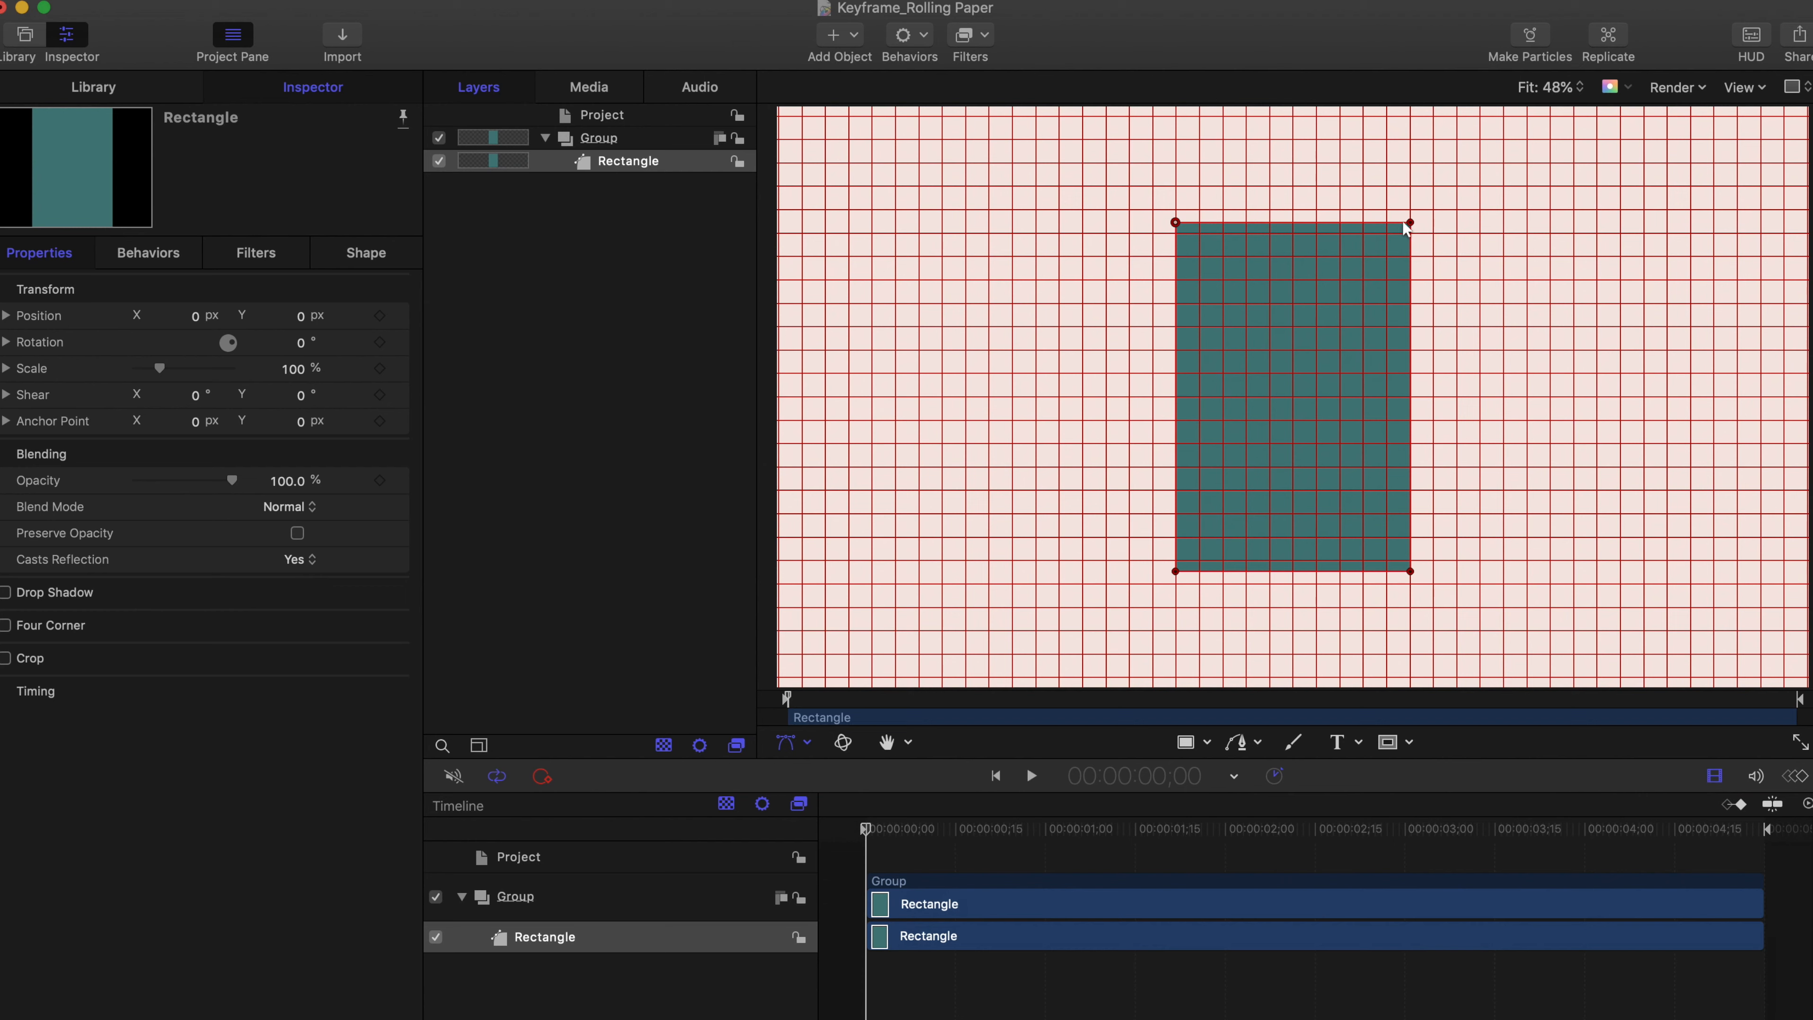
pyautogui.moveTo(1176, 223); pyautogui.dragTo(1177, 211)
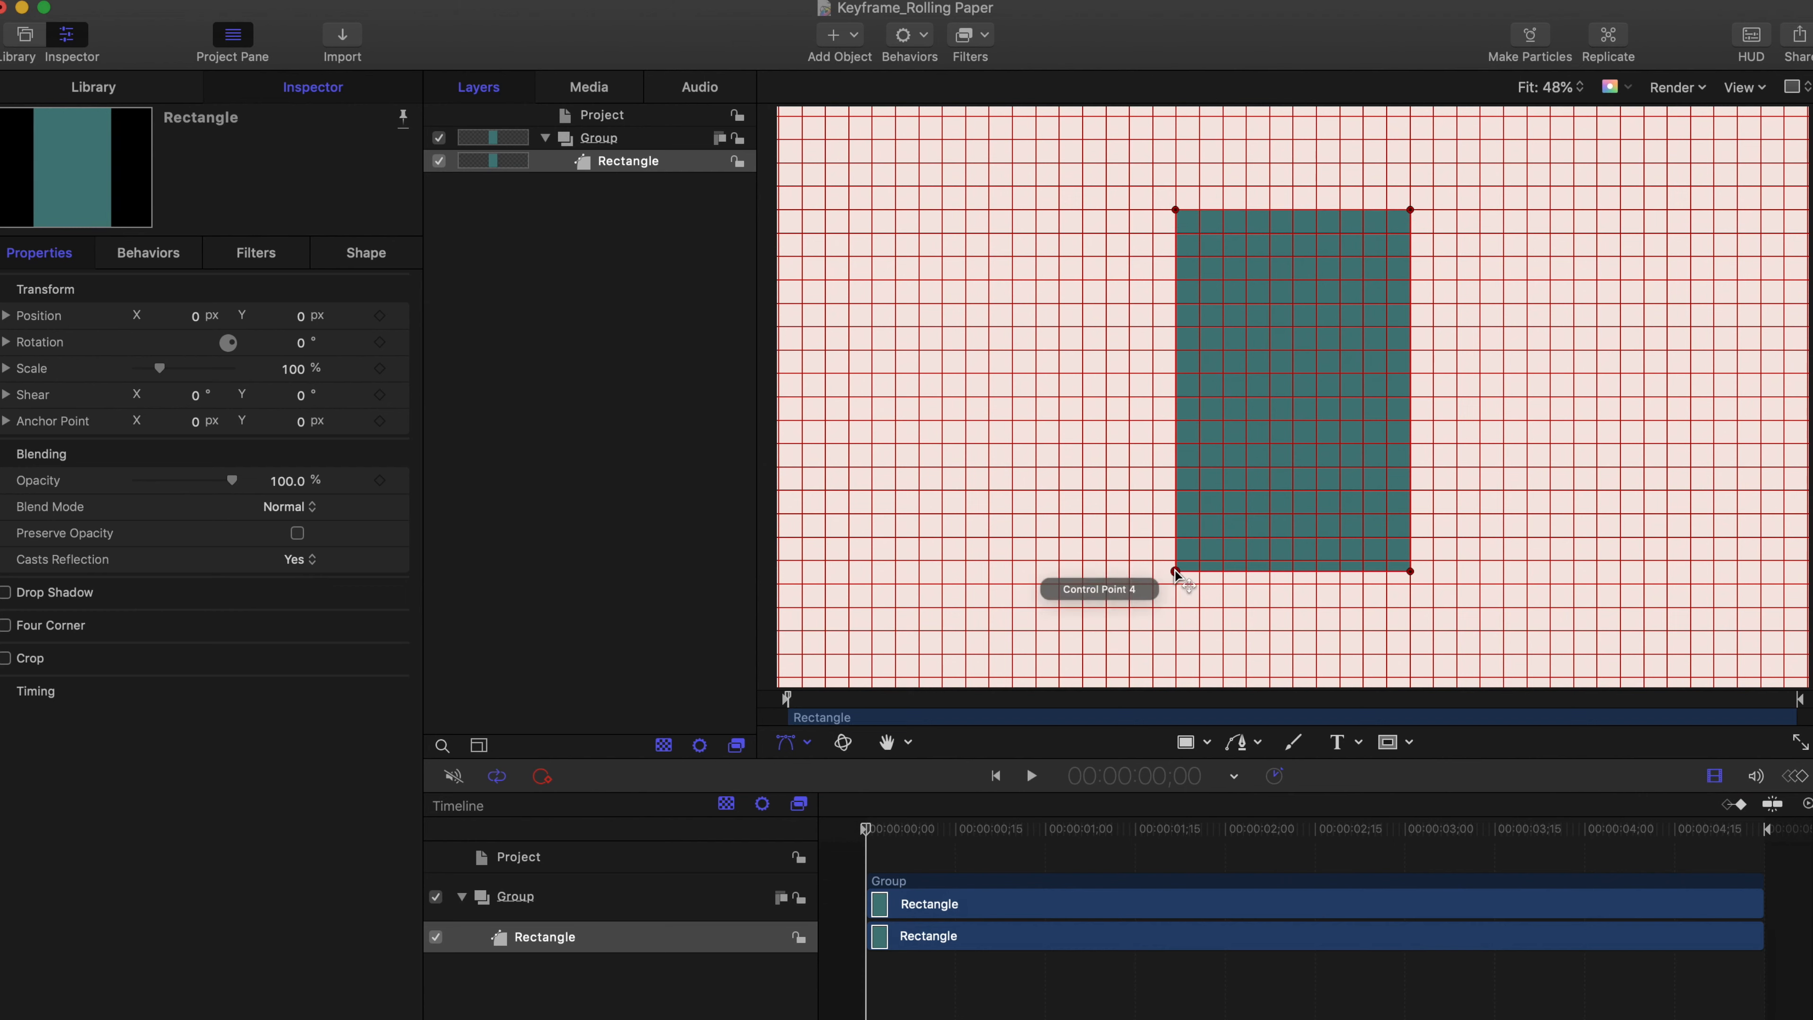
pyautogui.moveTo(1412, 573); pyautogui.dragTo(1412, 585)
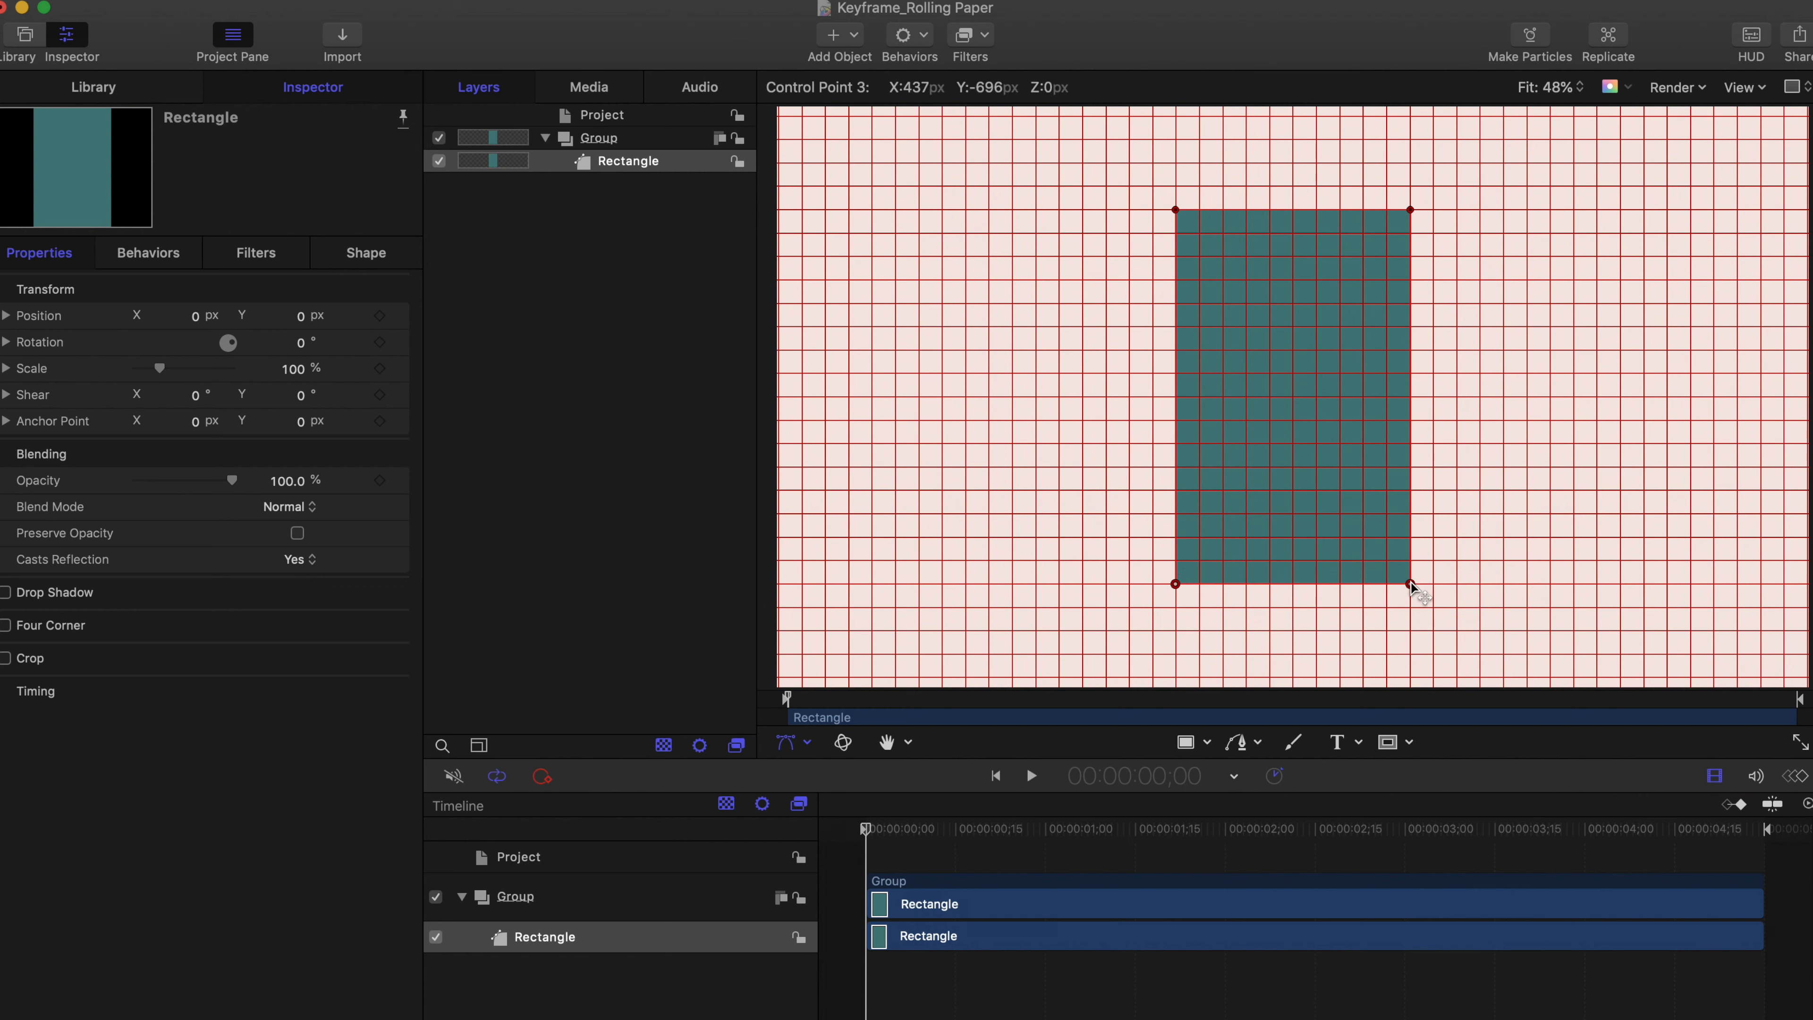
# Step: Add two control points to each vertical side of the rectangle, about two grid squares from its top and bottom edges
pyautogui.keyDown('alt'); pyautogui.click(1175, 255); pyautogui.keyUp('alt')
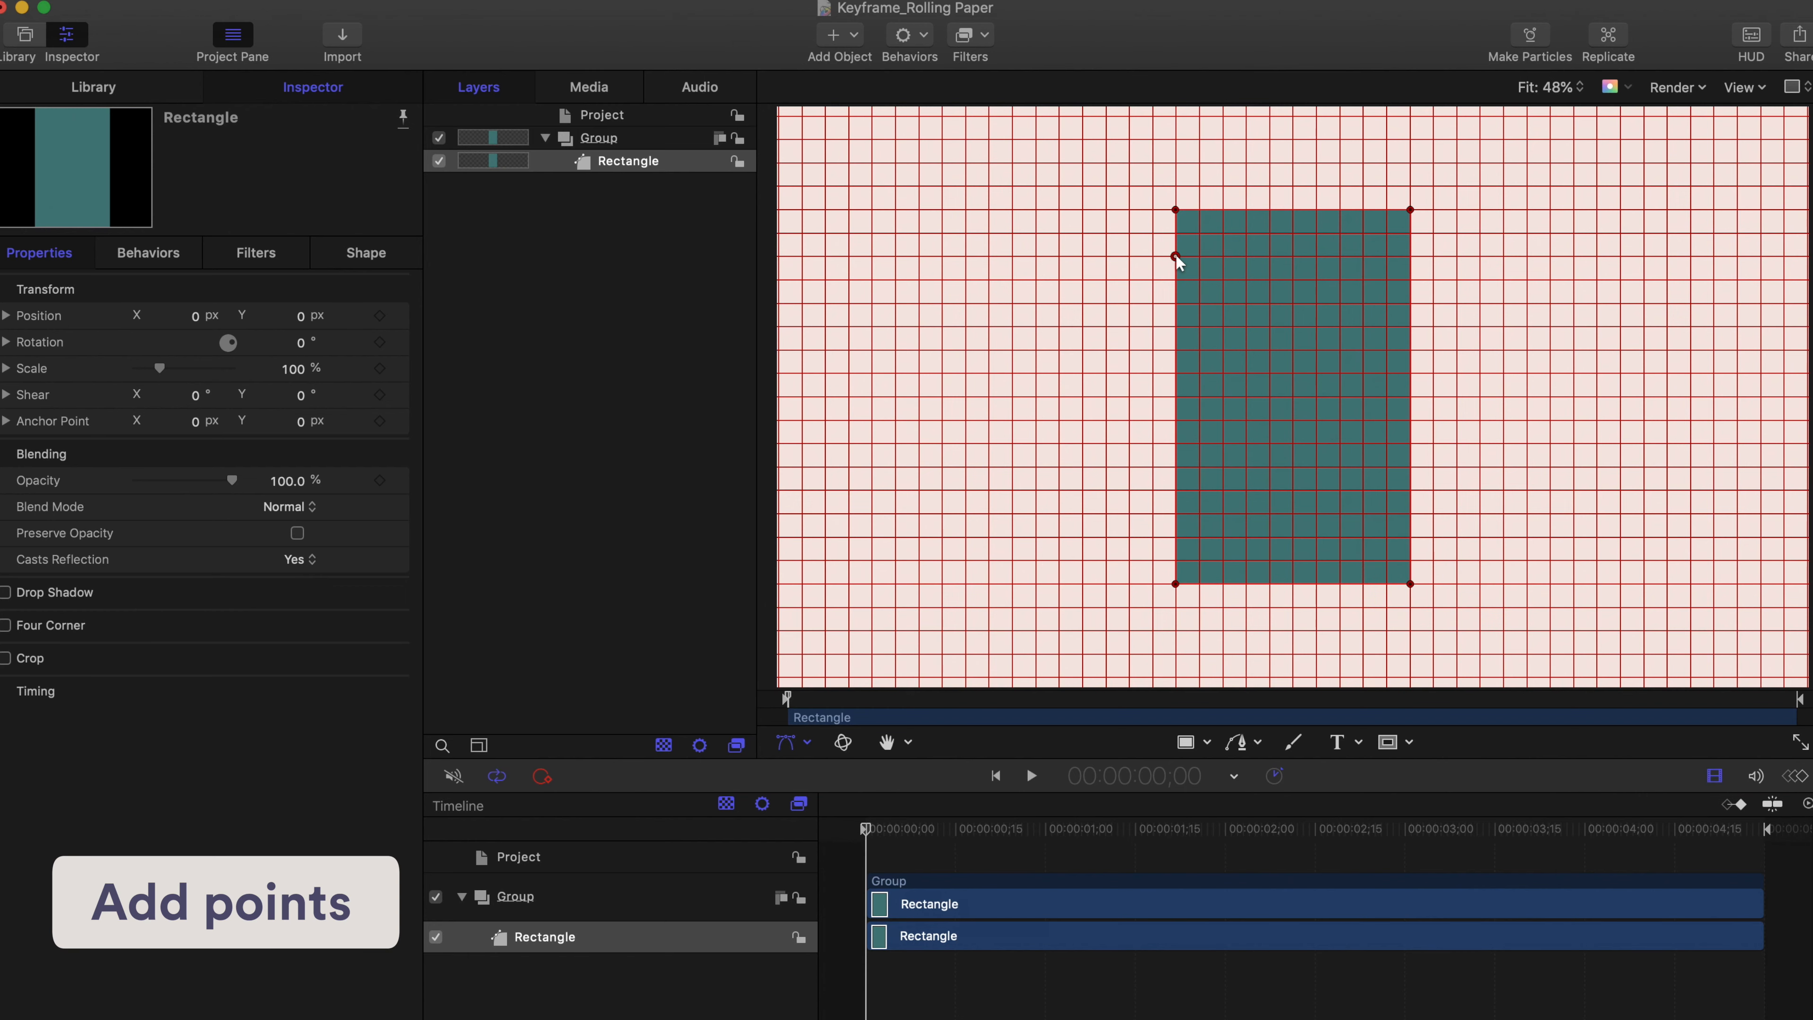
pyautogui.keyDown('alt'); pyautogui.click(1411, 257); pyautogui.keyUp('alt')
pyautogui.click(992, 488)
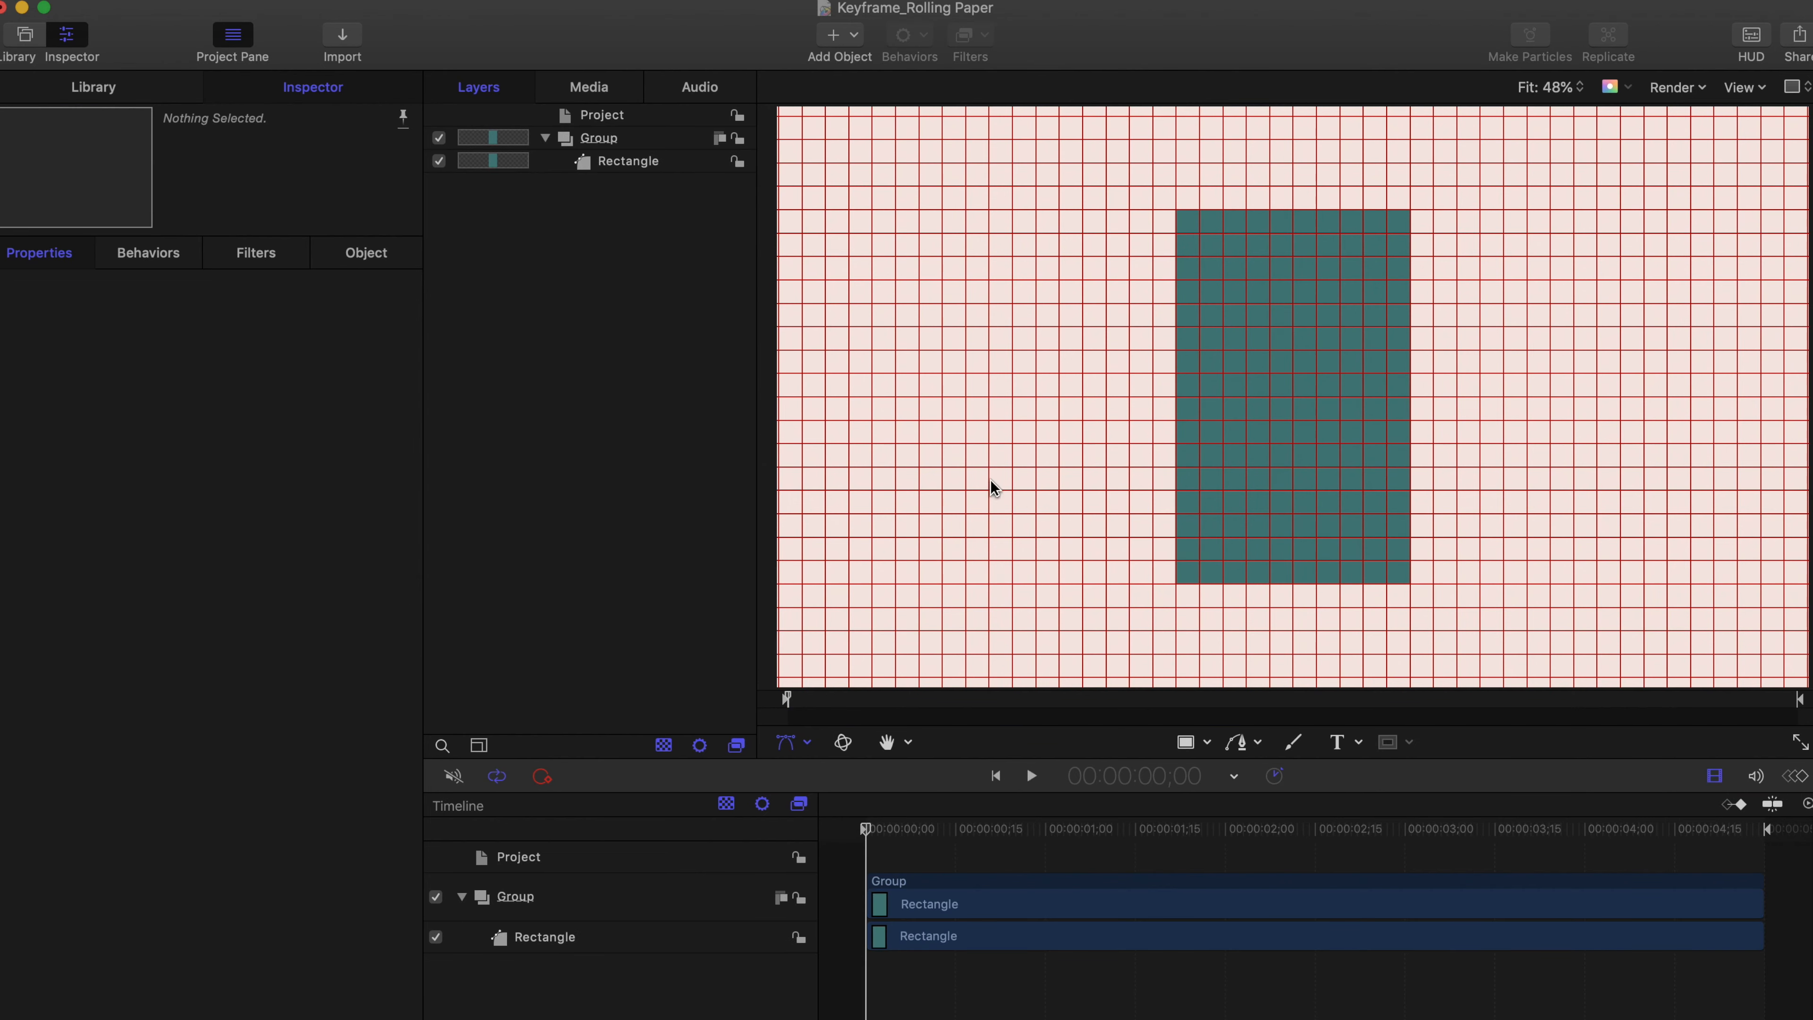
pyautogui.click(619, 161)
pyautogui.keyDown('alt'); pyautogui.click(1175, 541); pyautogui.keyUp('alt')
pyautogui.keyDown('alt'); pyautogui.click(1411, 542); pyautogui.keyUp('alt')
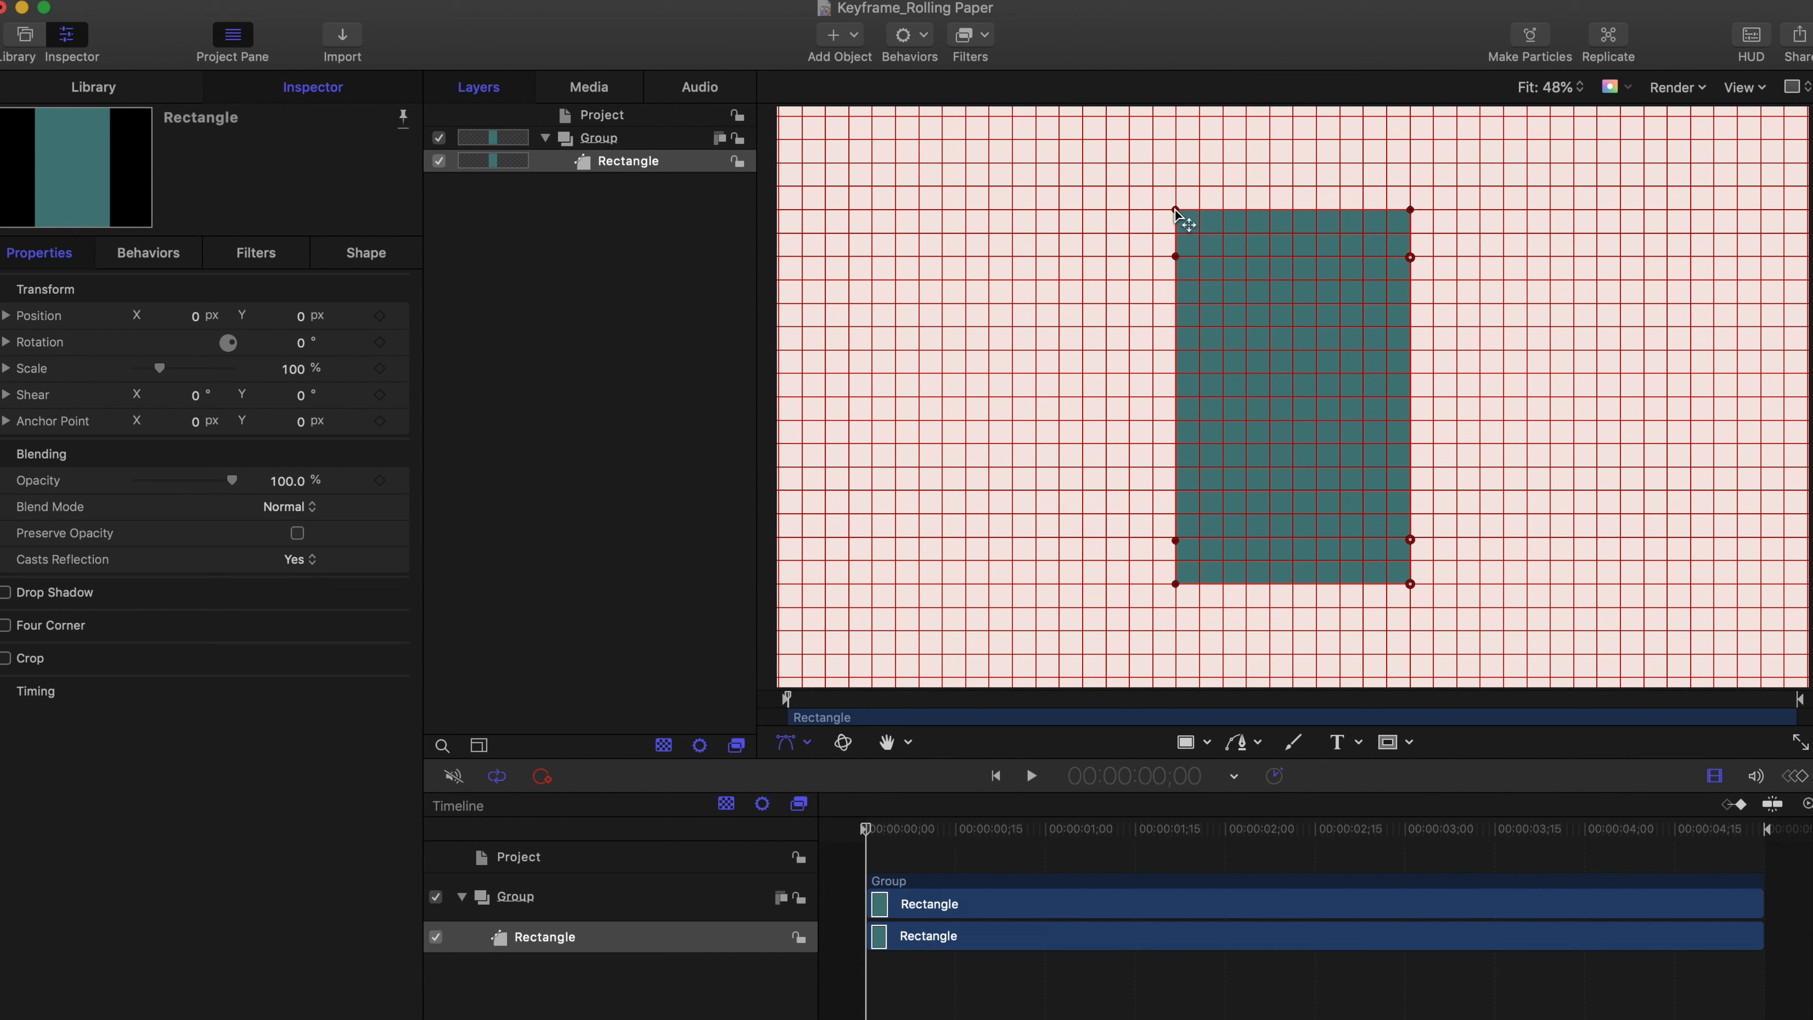
# Step: Move the rectangle's two top corner points two grid squares right and one square up
pyautogui.click(1174, 210)
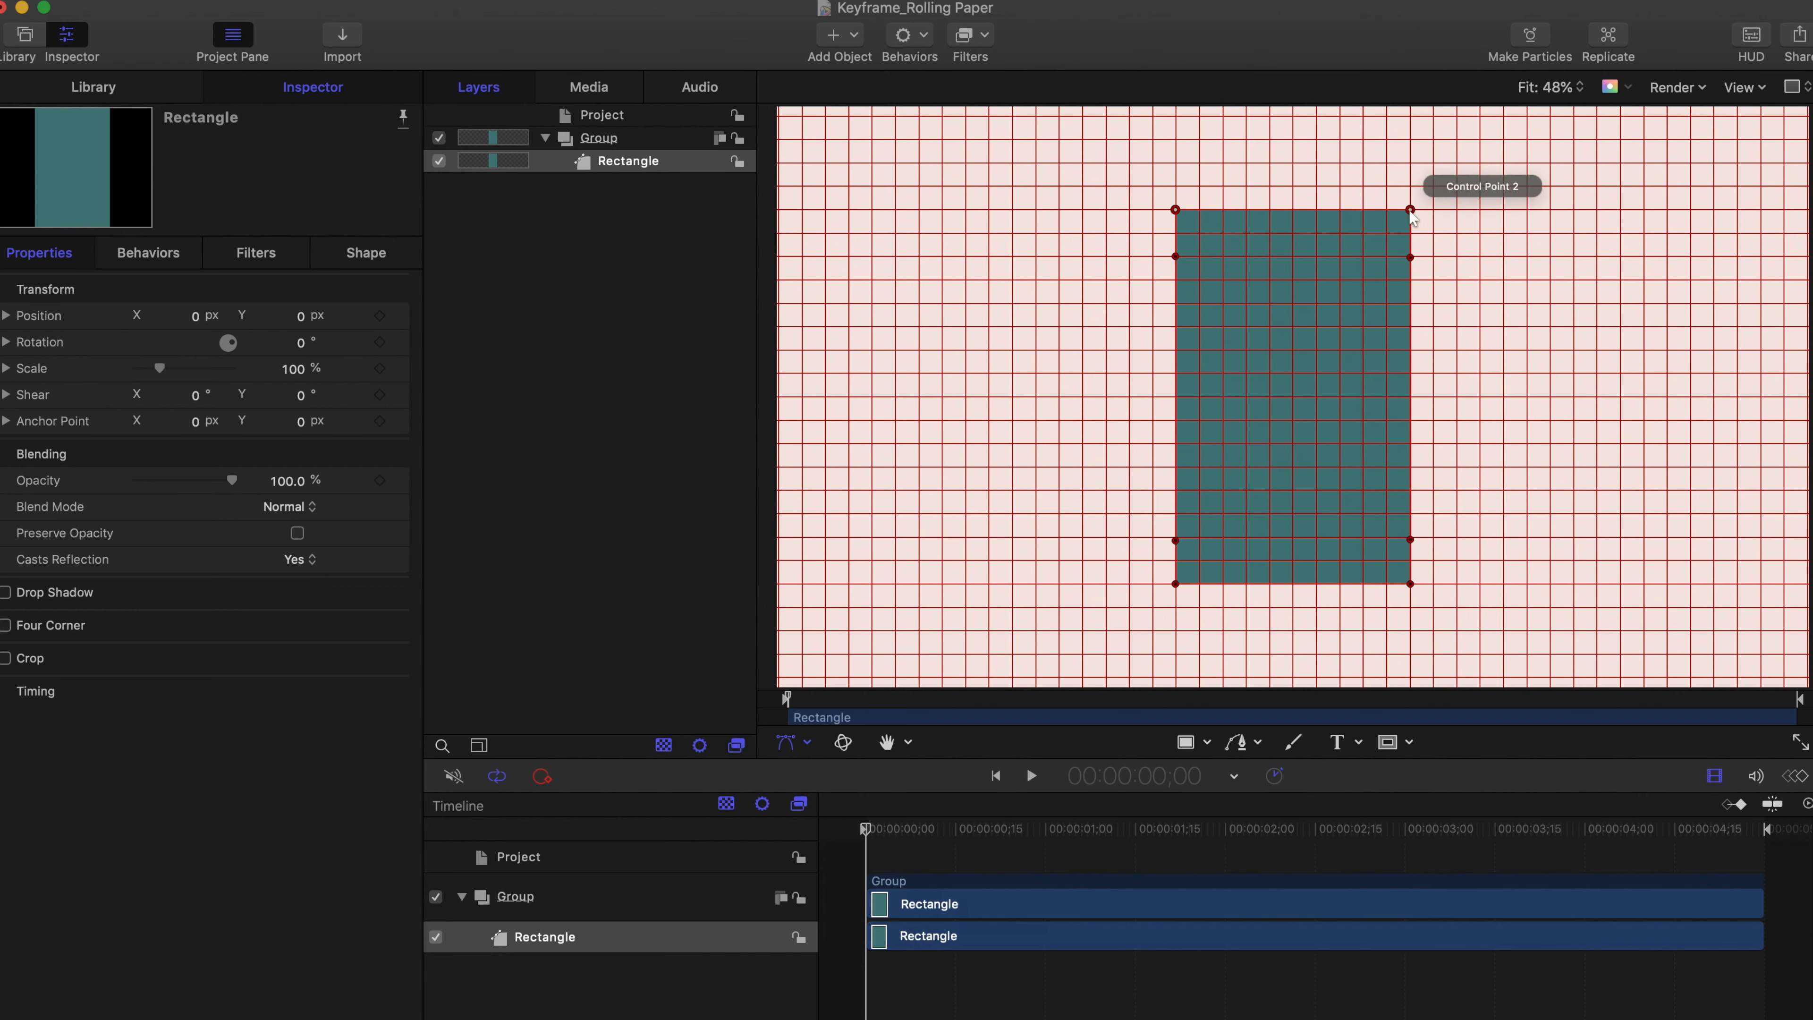
pyautogui.moveTo(1412, 212); pyautogui.dragTo(1457, 185)
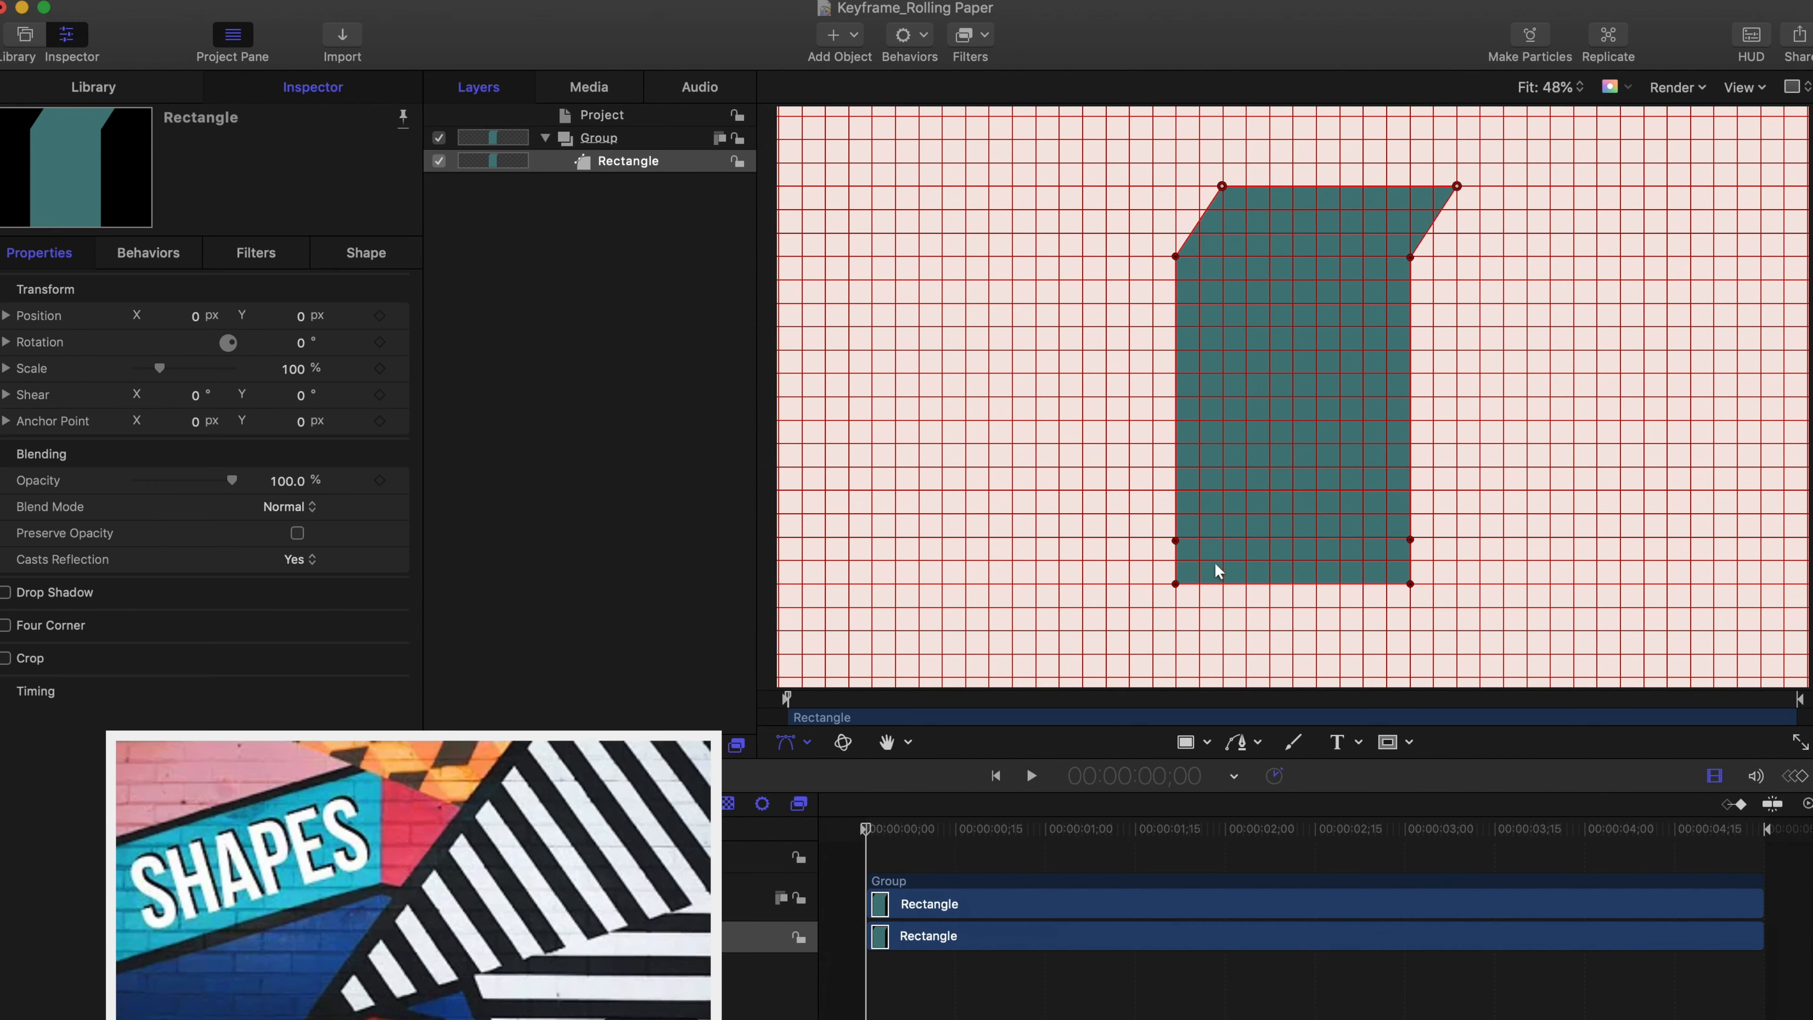
# Step: Align the two lower side points with the grid, and shift both bottom corner points two squares left and one down
pyautogui.click(1176, 584)
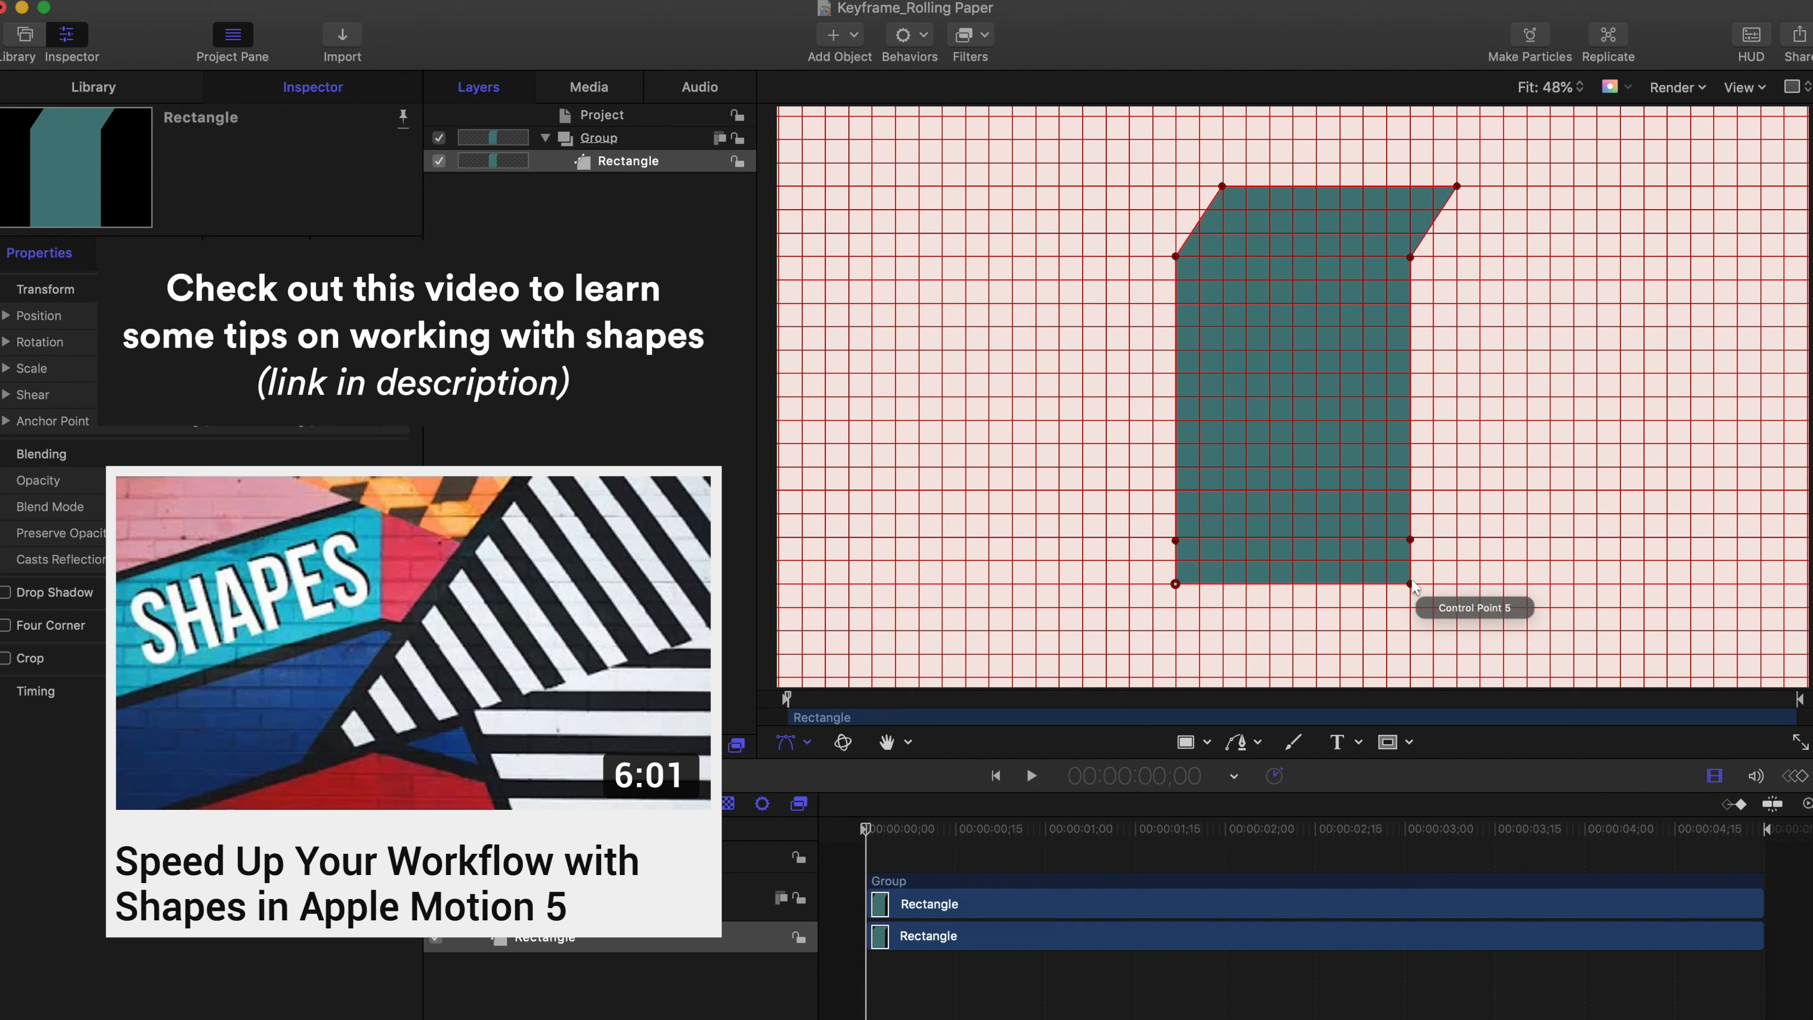
pyautogui.click(1175, 540)
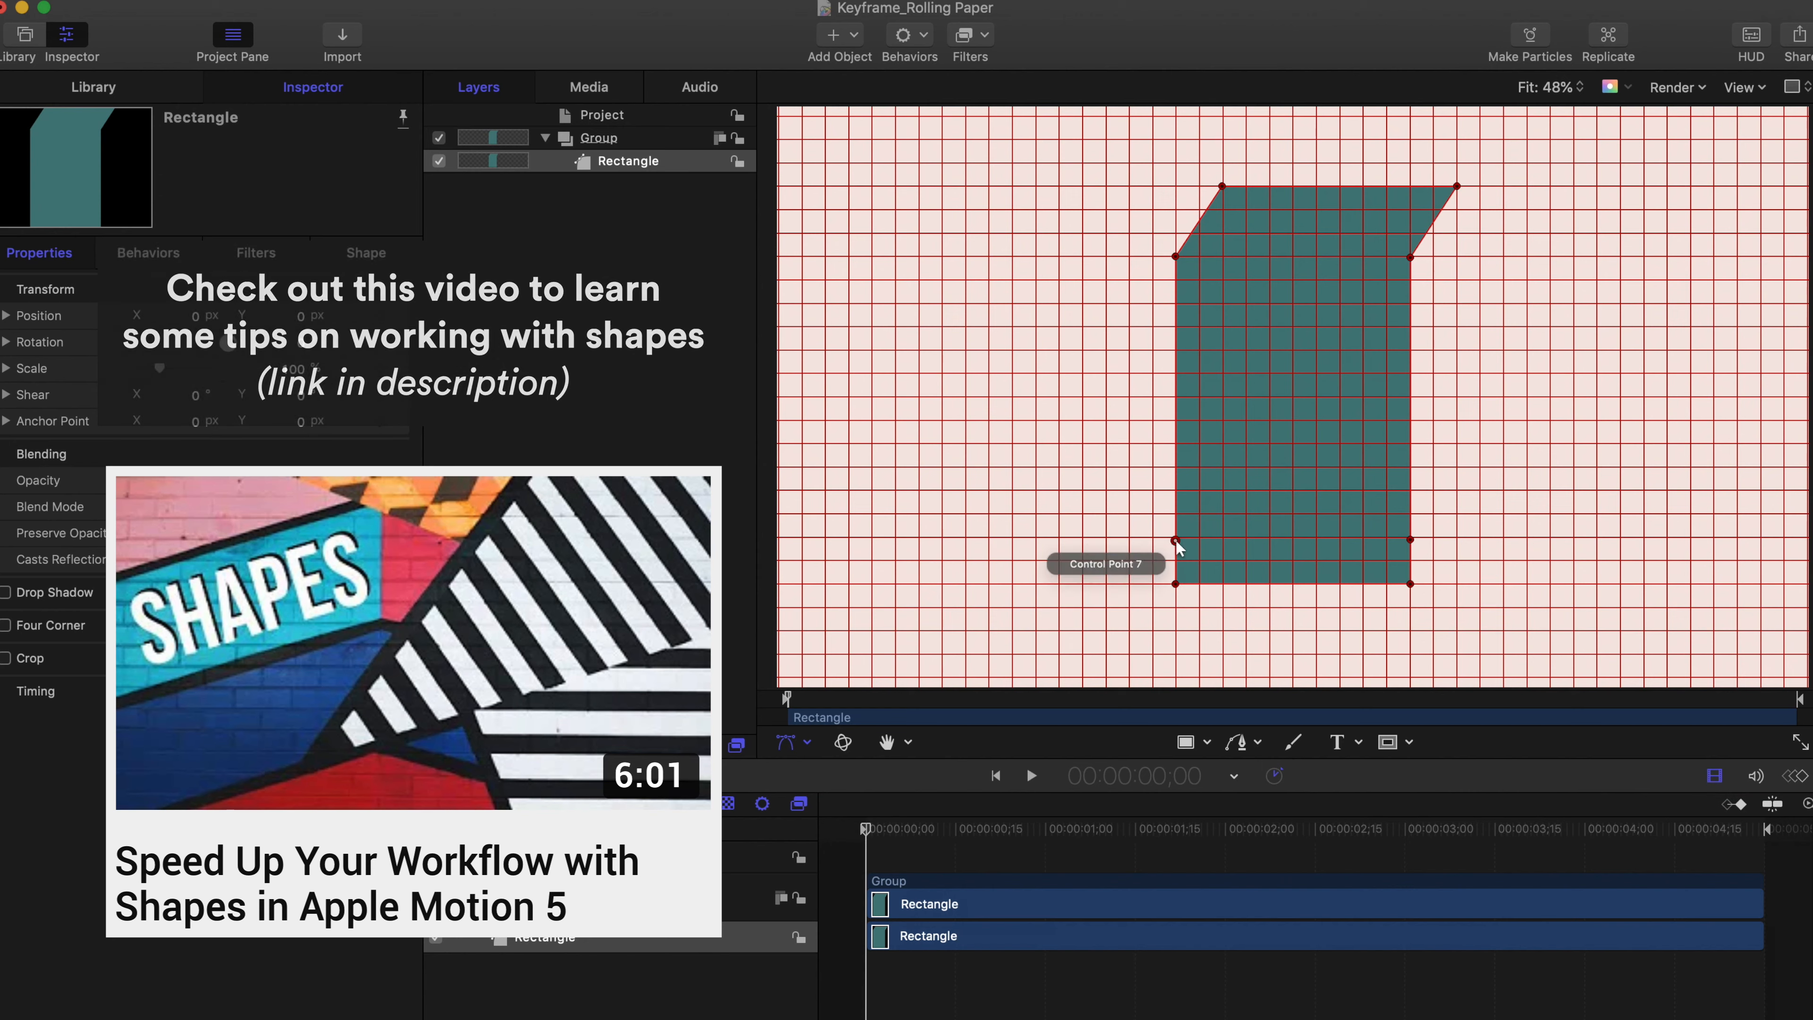
pyautogui.moveTo(1176, 540); pyautogui.dragTo(1176, 538)
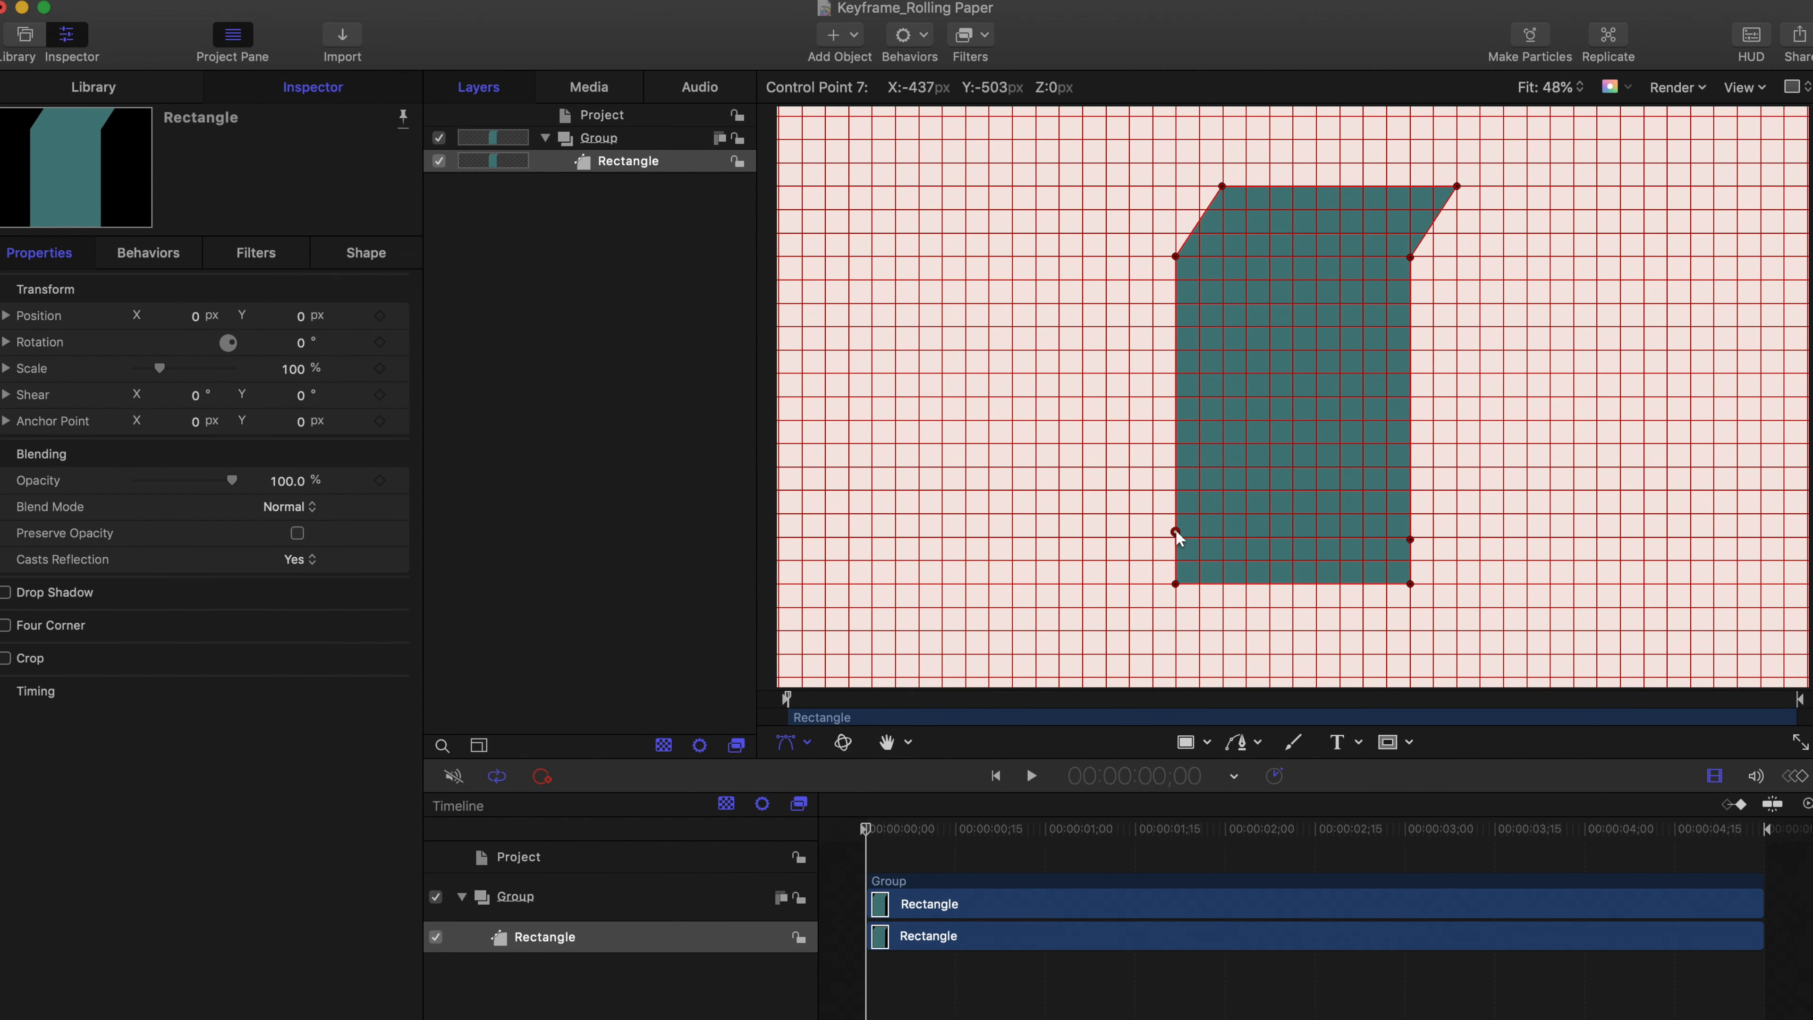
pyautogui.moveTo(1414, 541); pyautogui.dragTo(1414, 540)
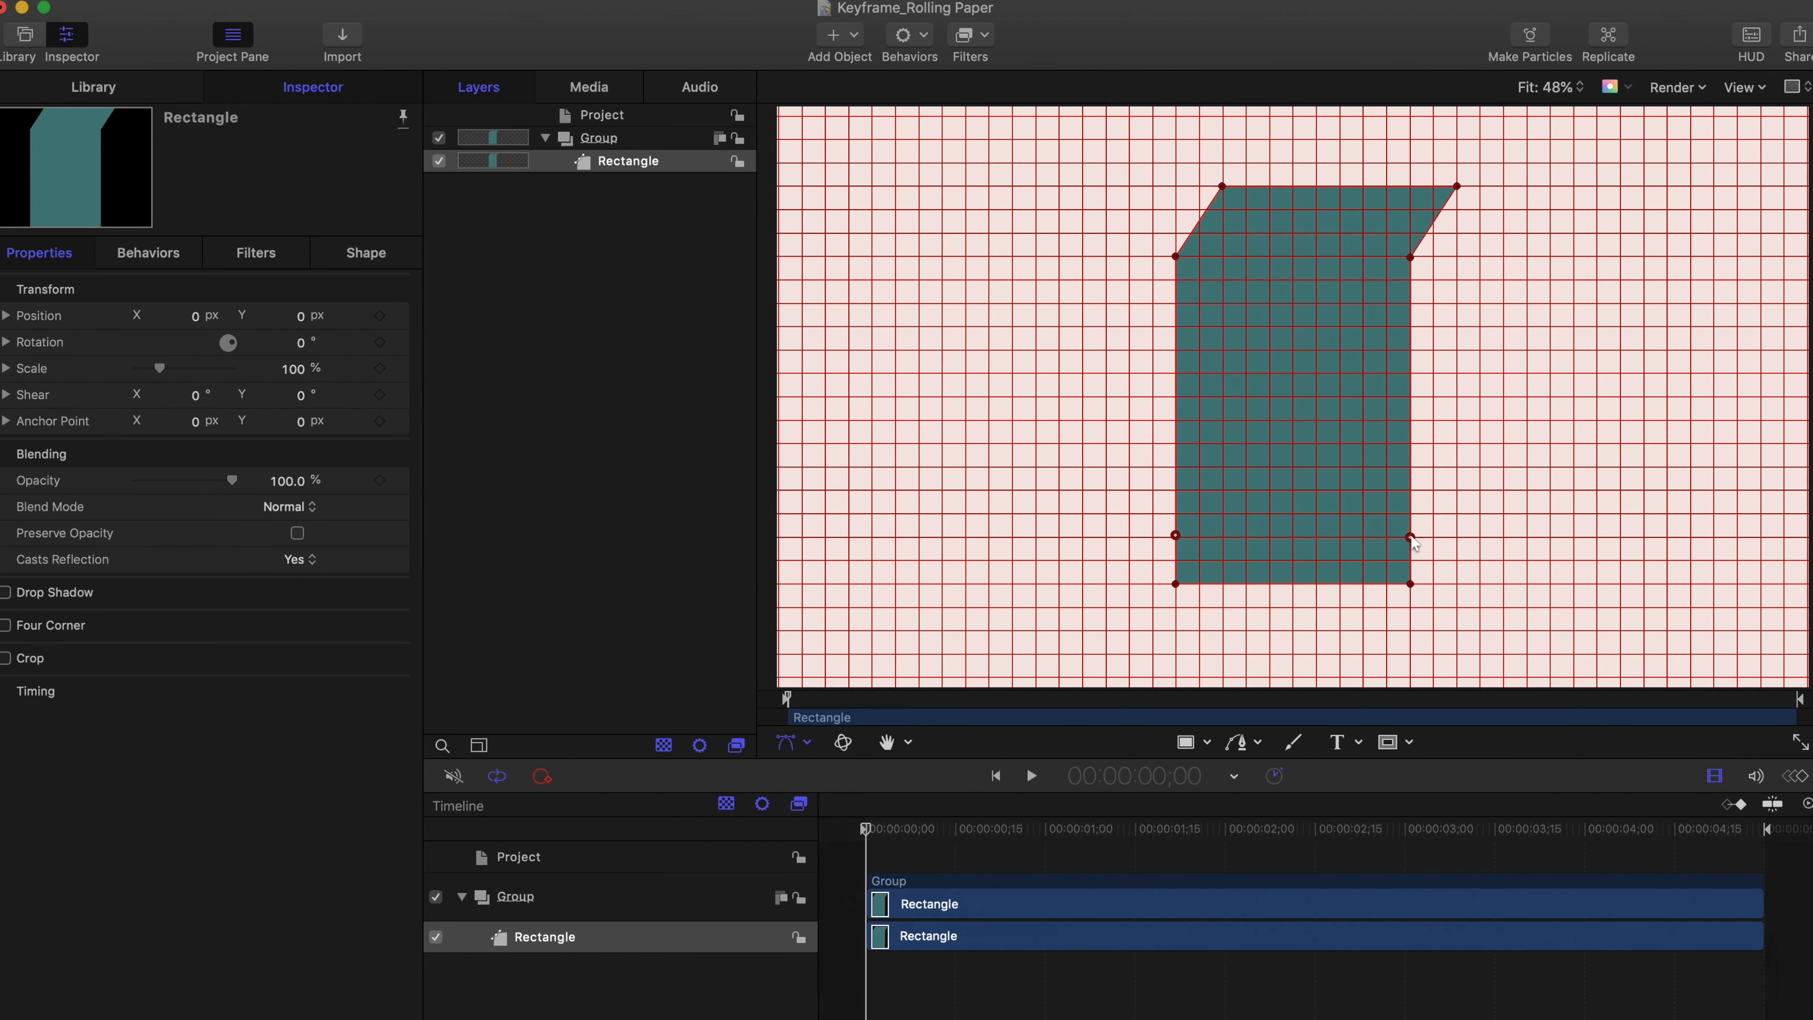
pyautogui.moveTo(1176, 535); pyautogui.dragTo(1175, 535)
pyautogui.click(1175, 584)
pyautogui.moveTo(1411, 585); pyautogui.dragTo(1362, 607)
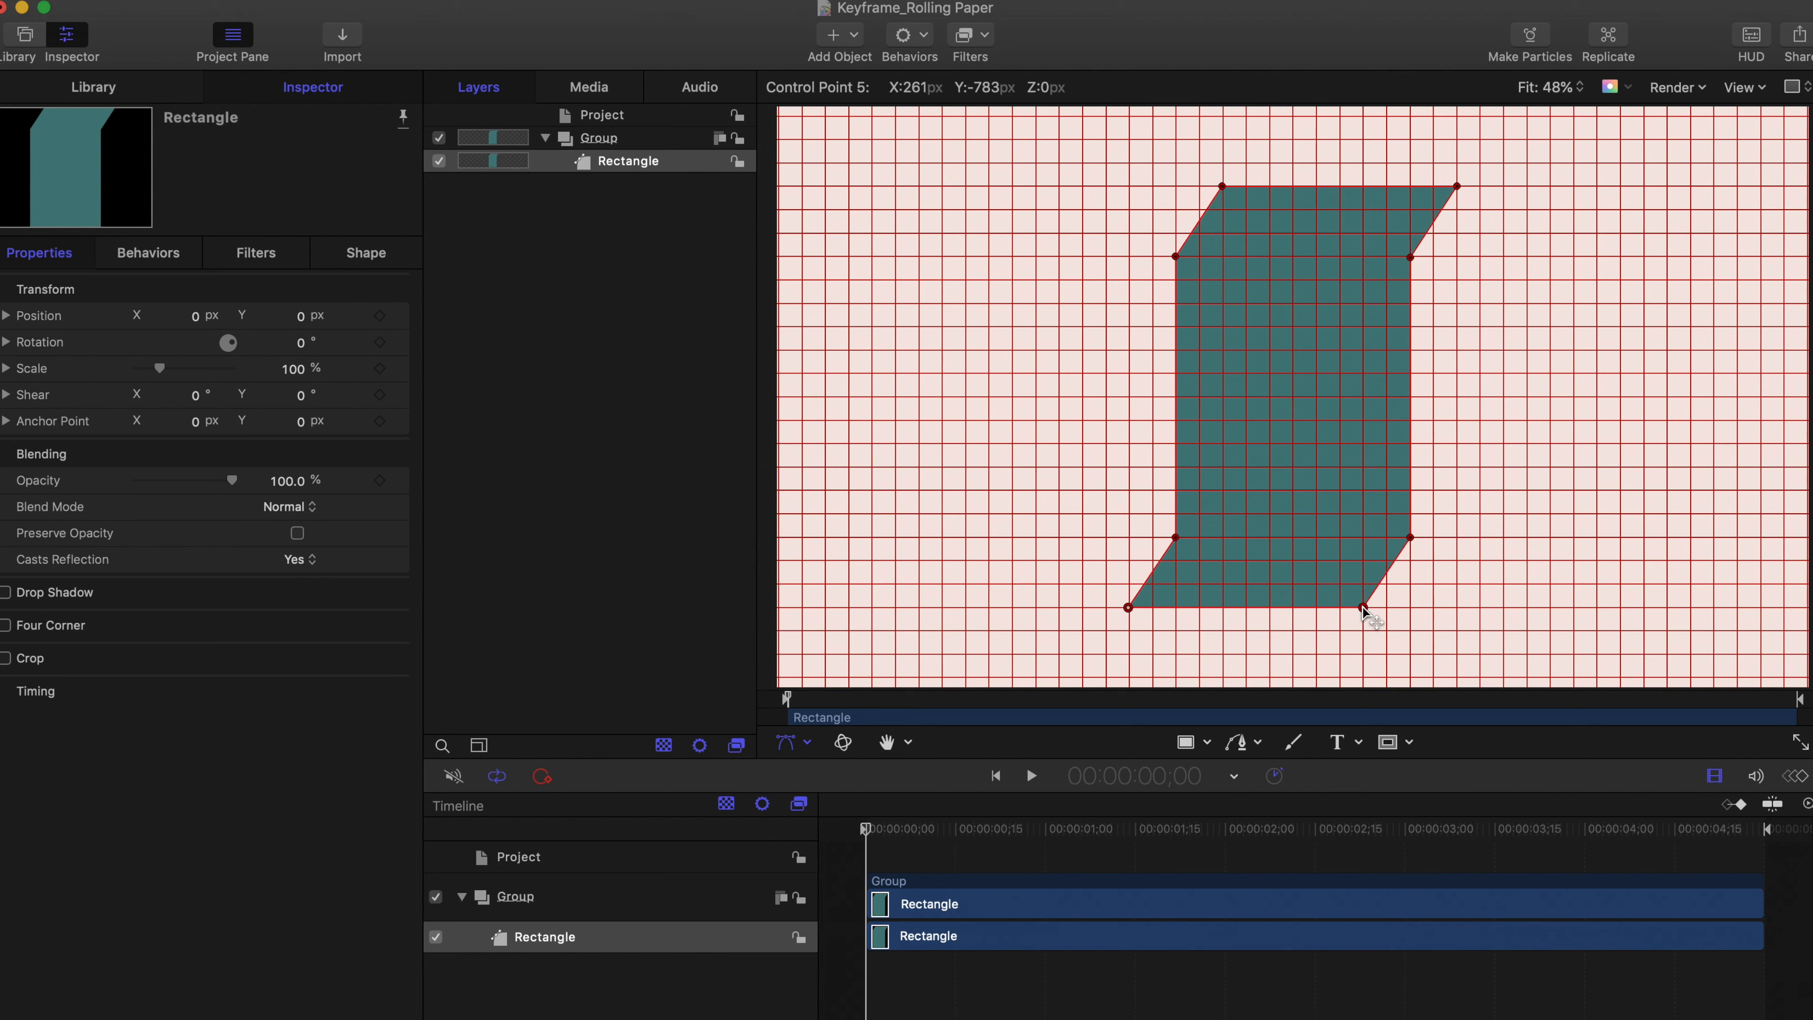
# Step: Hide the canvas grid
pyautogui.click(1744, 86)
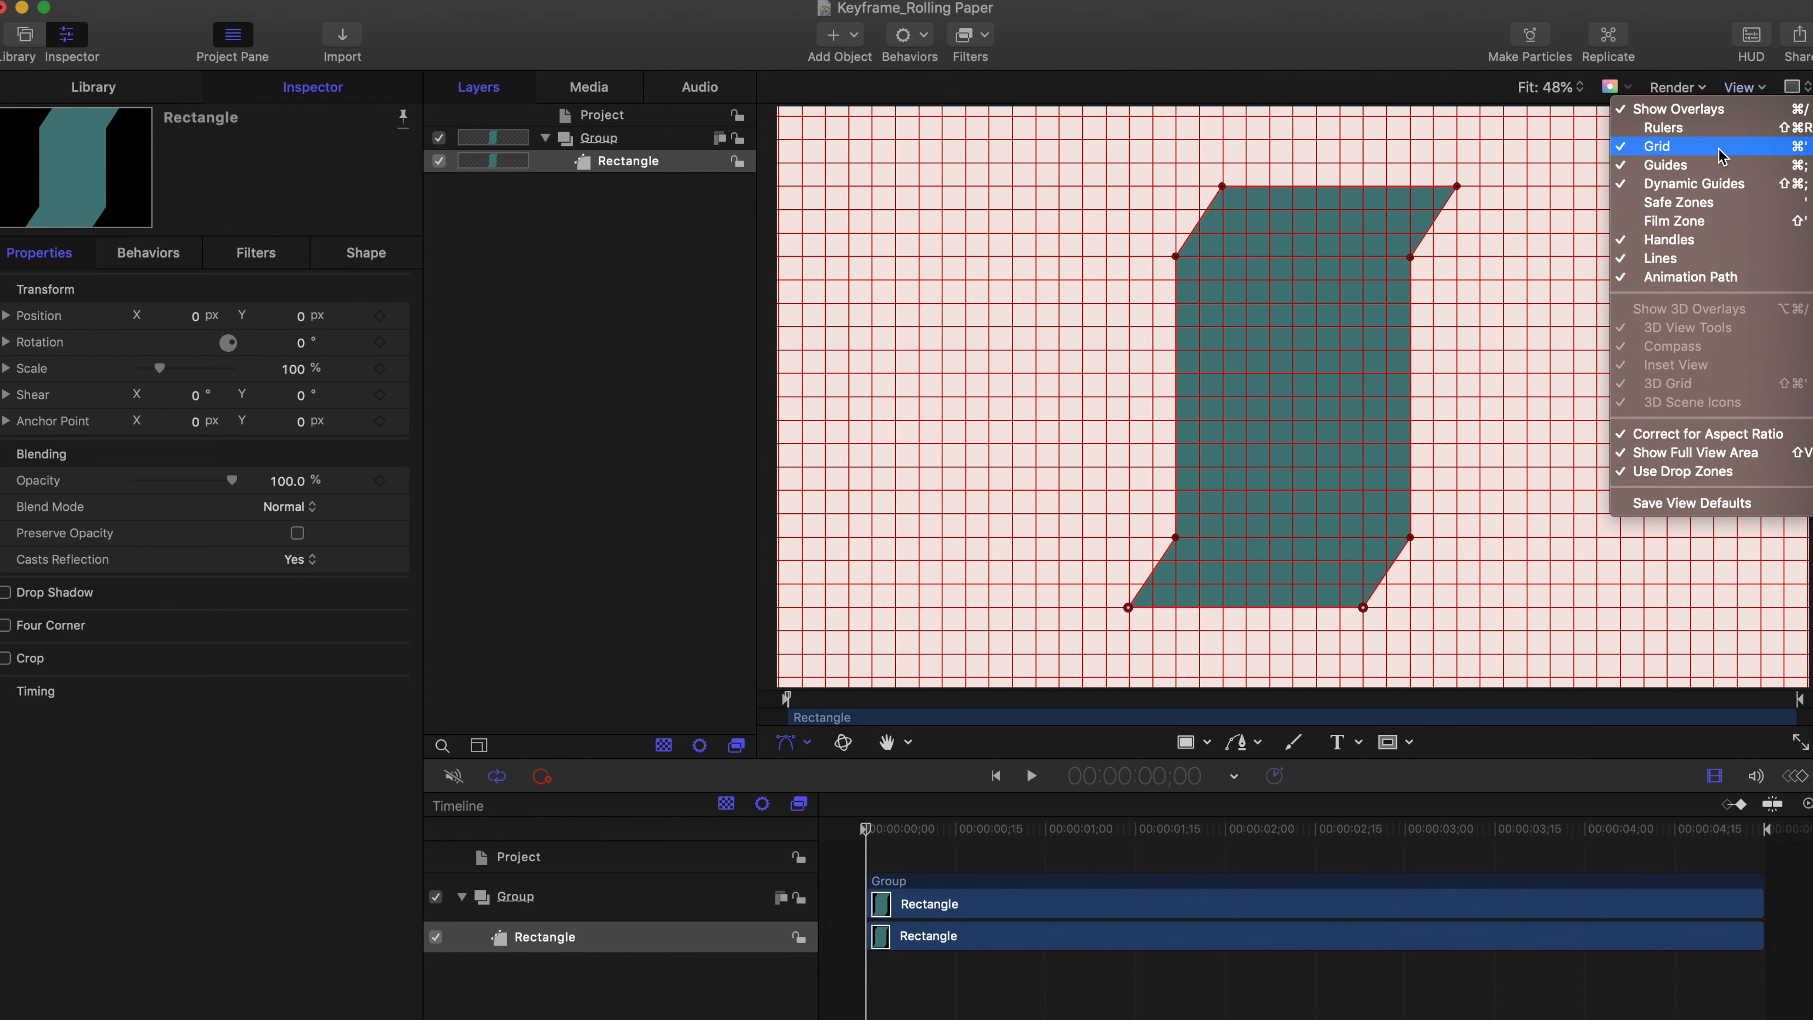
pyautogui.click(1635, 146)
pyautogui.click(1532, 311)
# Step: Make the two upper side points smooth and extend their handles vertically to the top edge's height, curving the upper fold
pyautogui.click(628, 161)
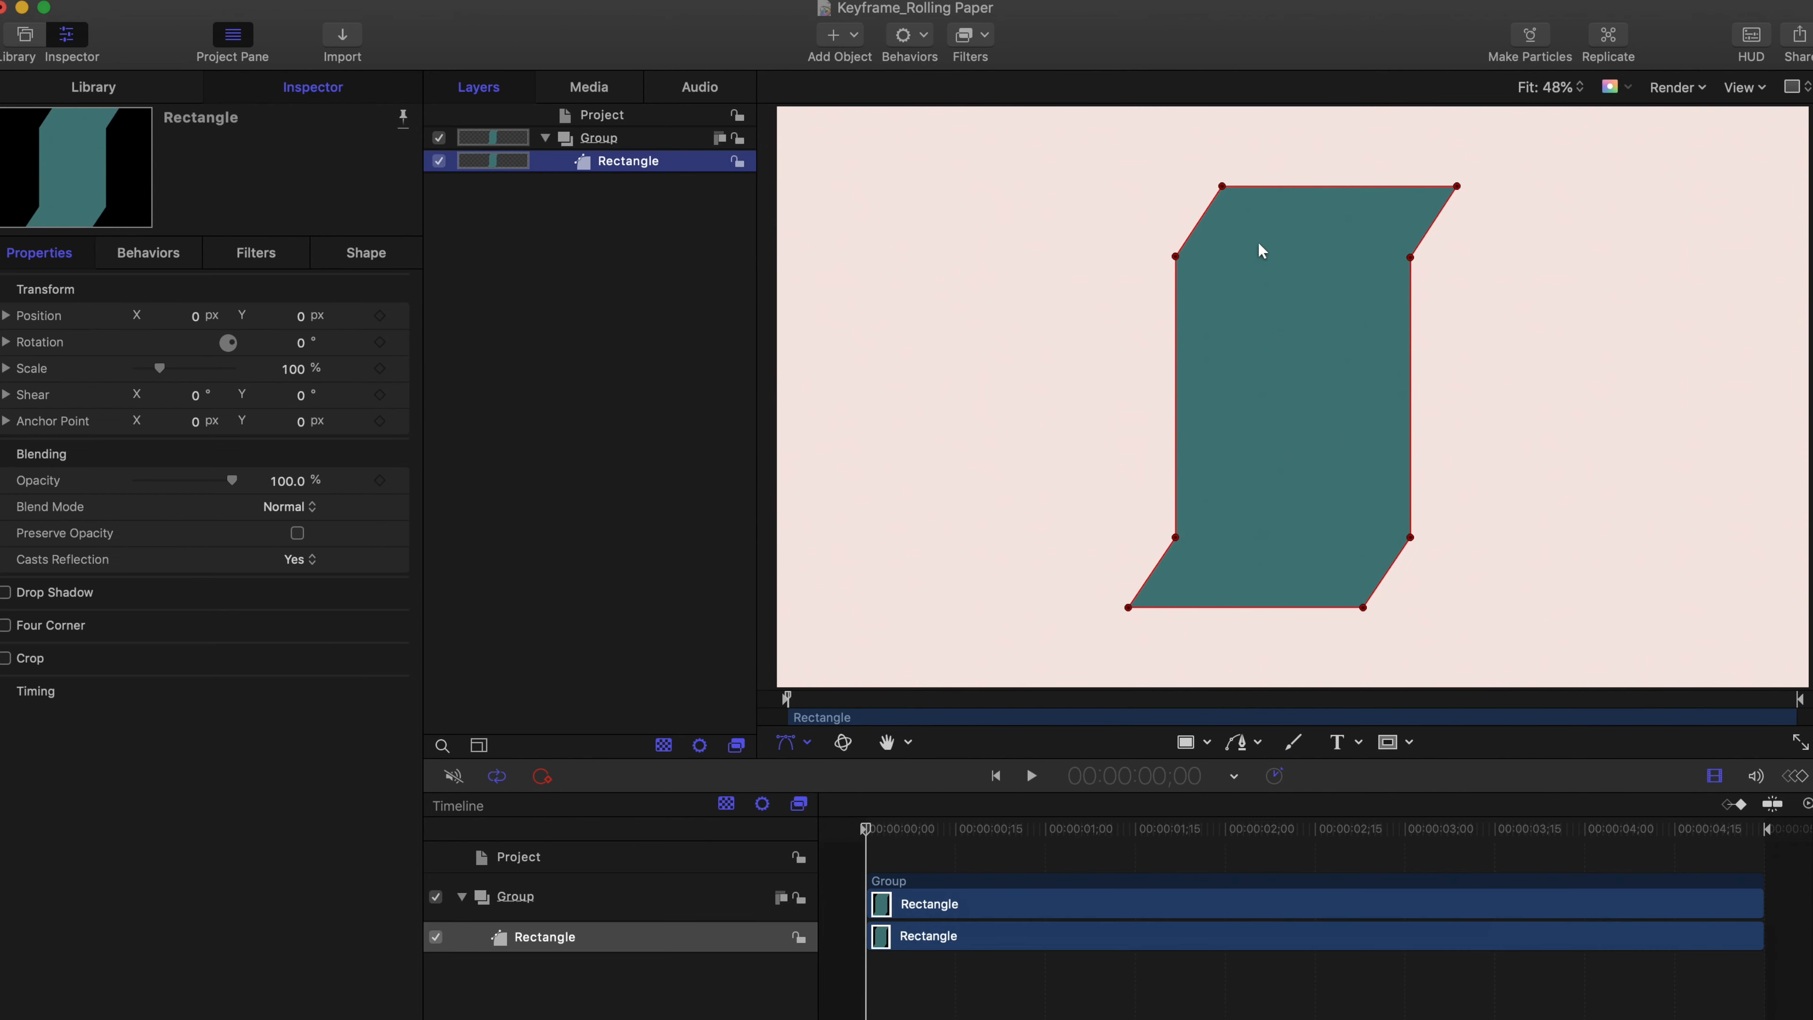
pyautogui.rightClick(1176, 257)
pyautogui.click(1210, 284)
pyautogui.moveTo(1179, 229); pyautogui.dragTo(1175, 187)
pyautogui.rightClick(1410, 257)
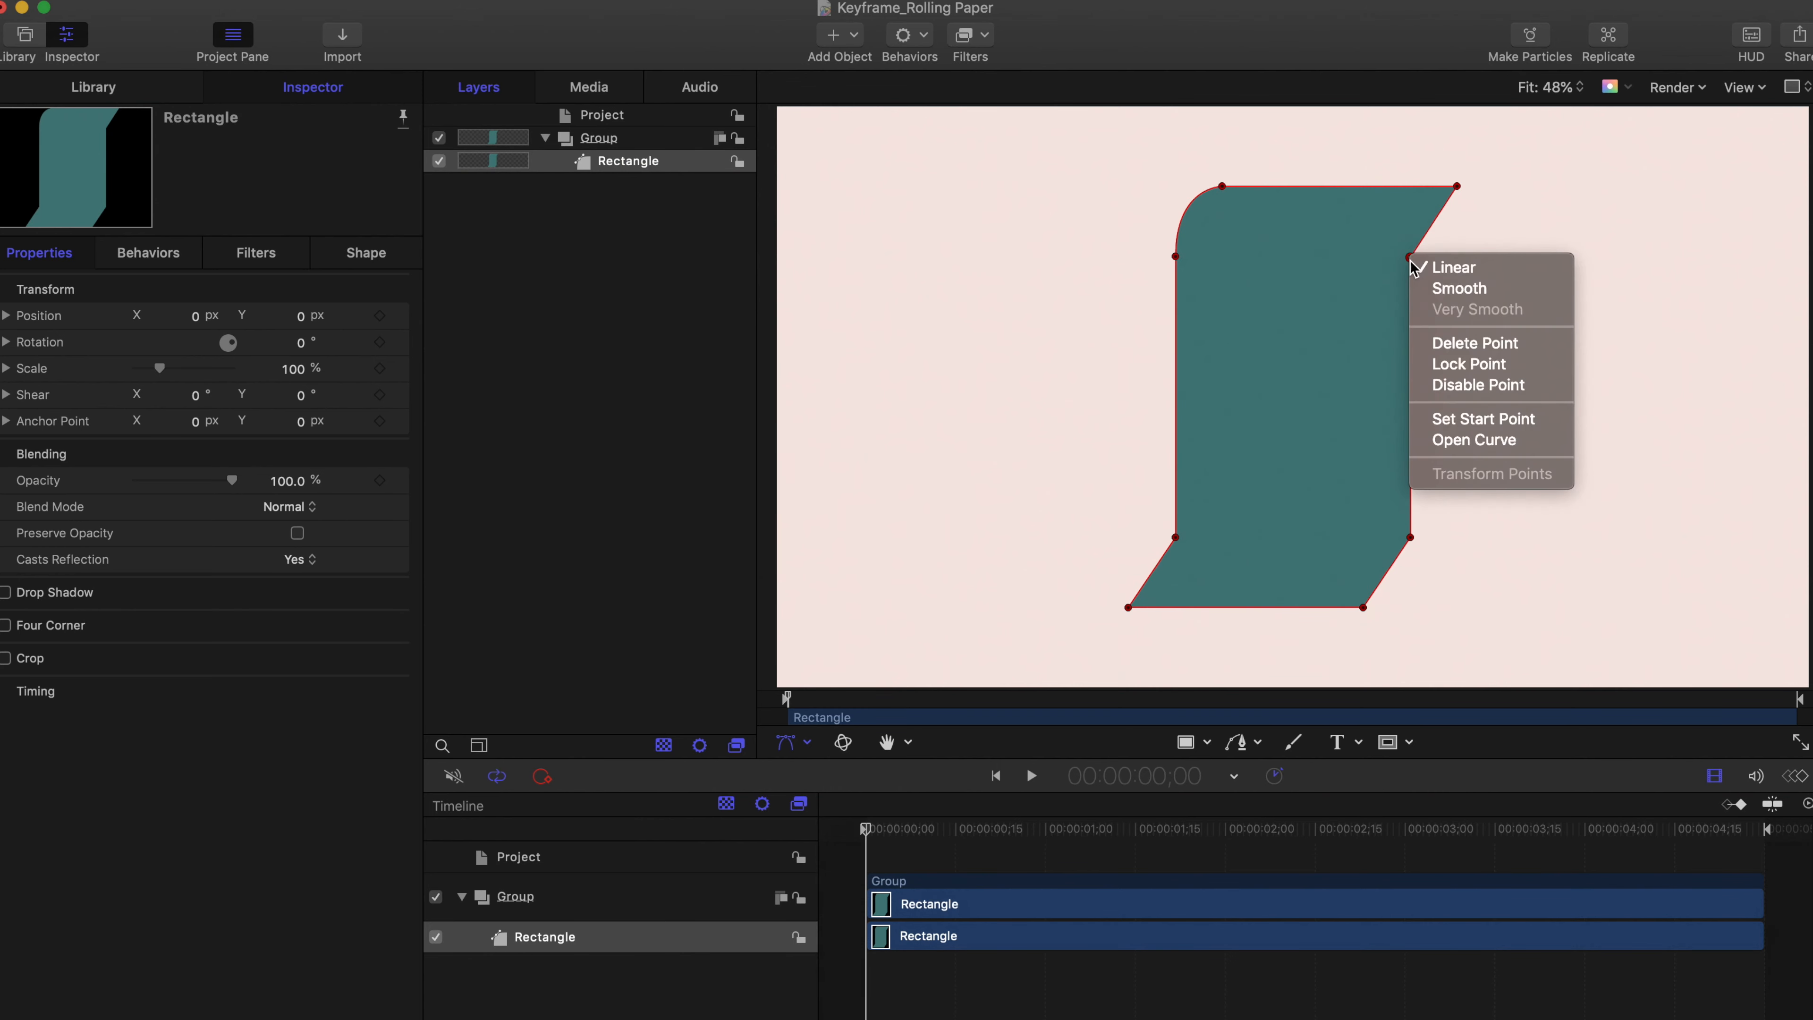
pyautogui.click(1444, 285)
pyautogui.moveTo(1414, 231); pyautogui.dragTo(1413, 193)
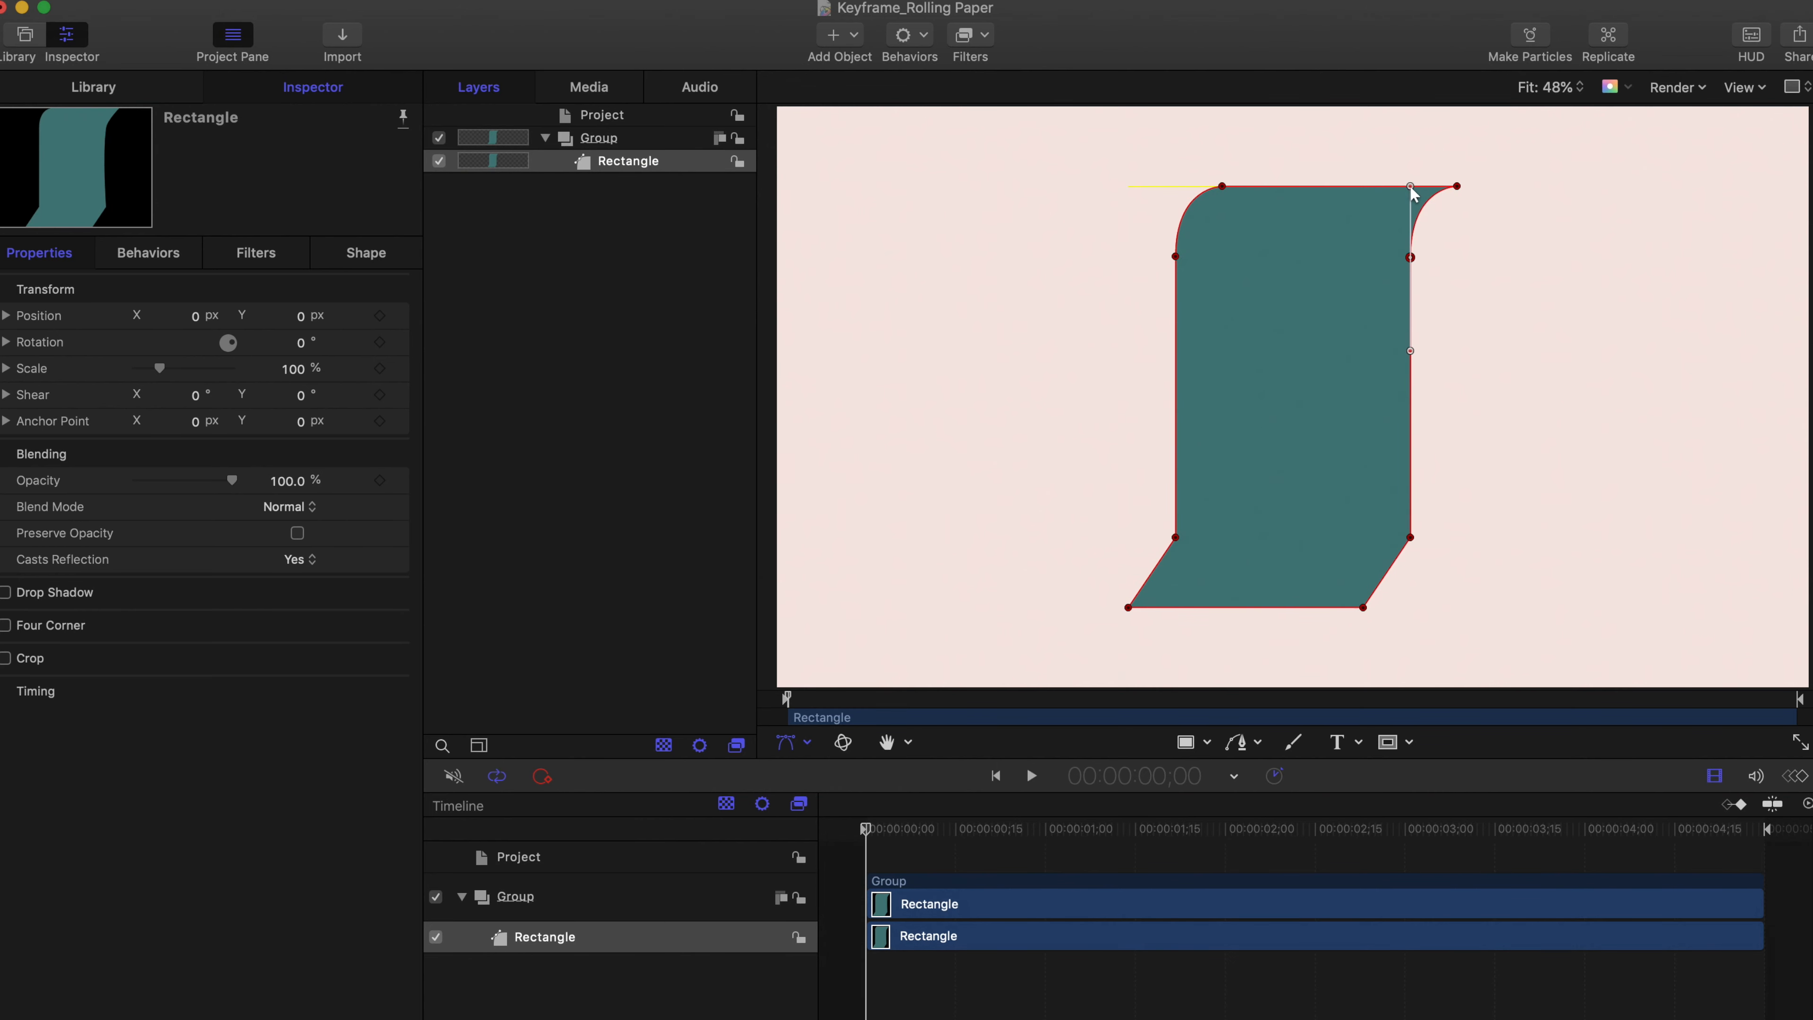
# Step: Make the two lower side points smooth and extend their handles down to the bottom edge's height, curving the lower fold
pyautogui.rightClick(1410, 537)
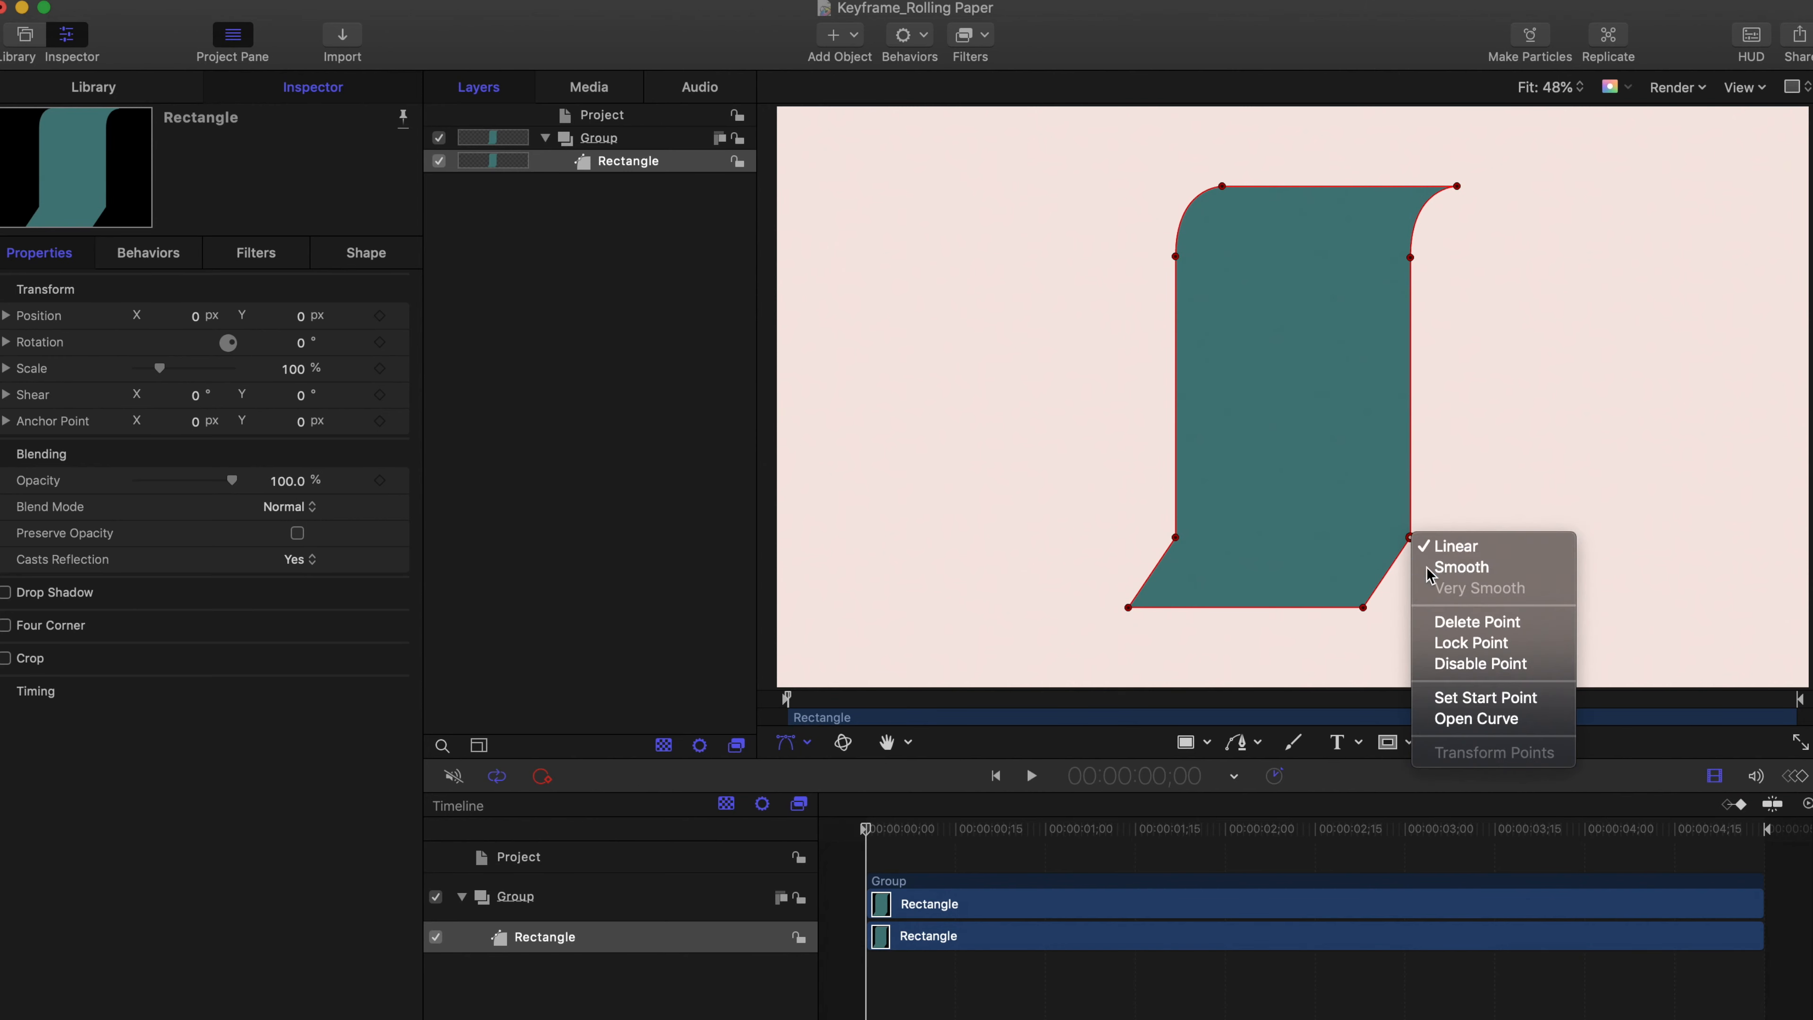
pyautogui.click(1445, 566)
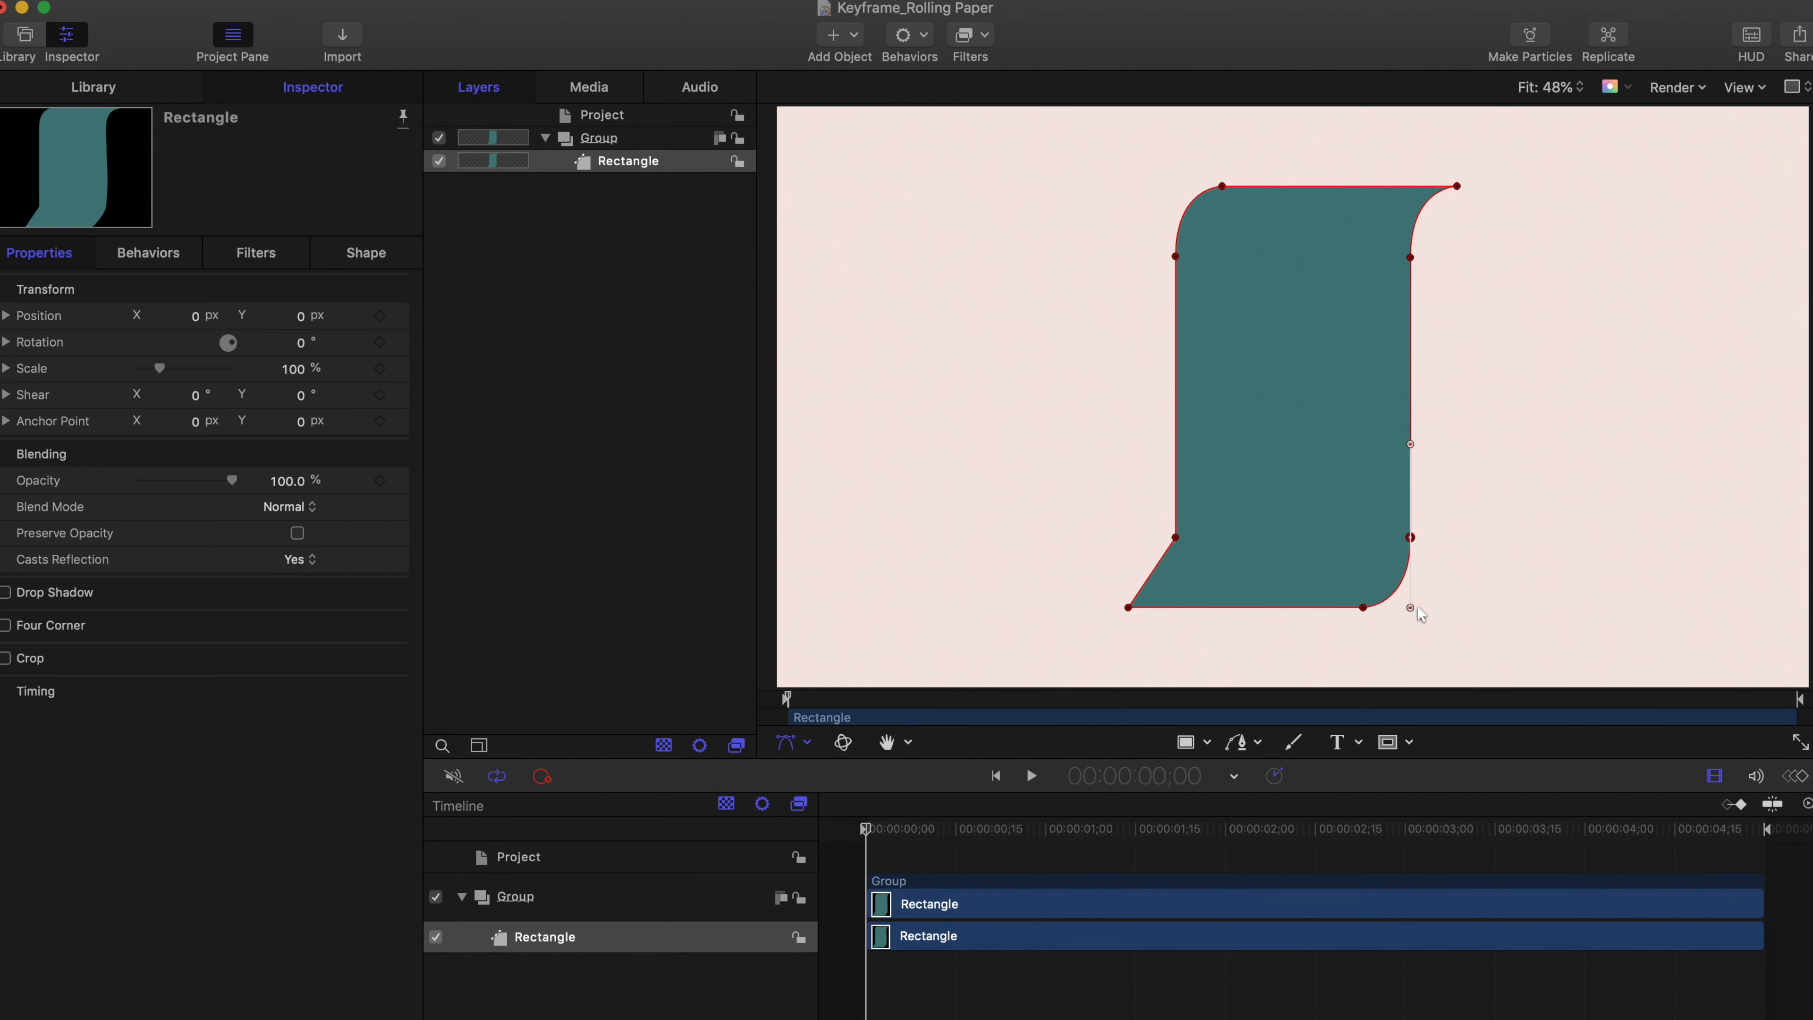
pyautogui.rightClick(1176, 537)
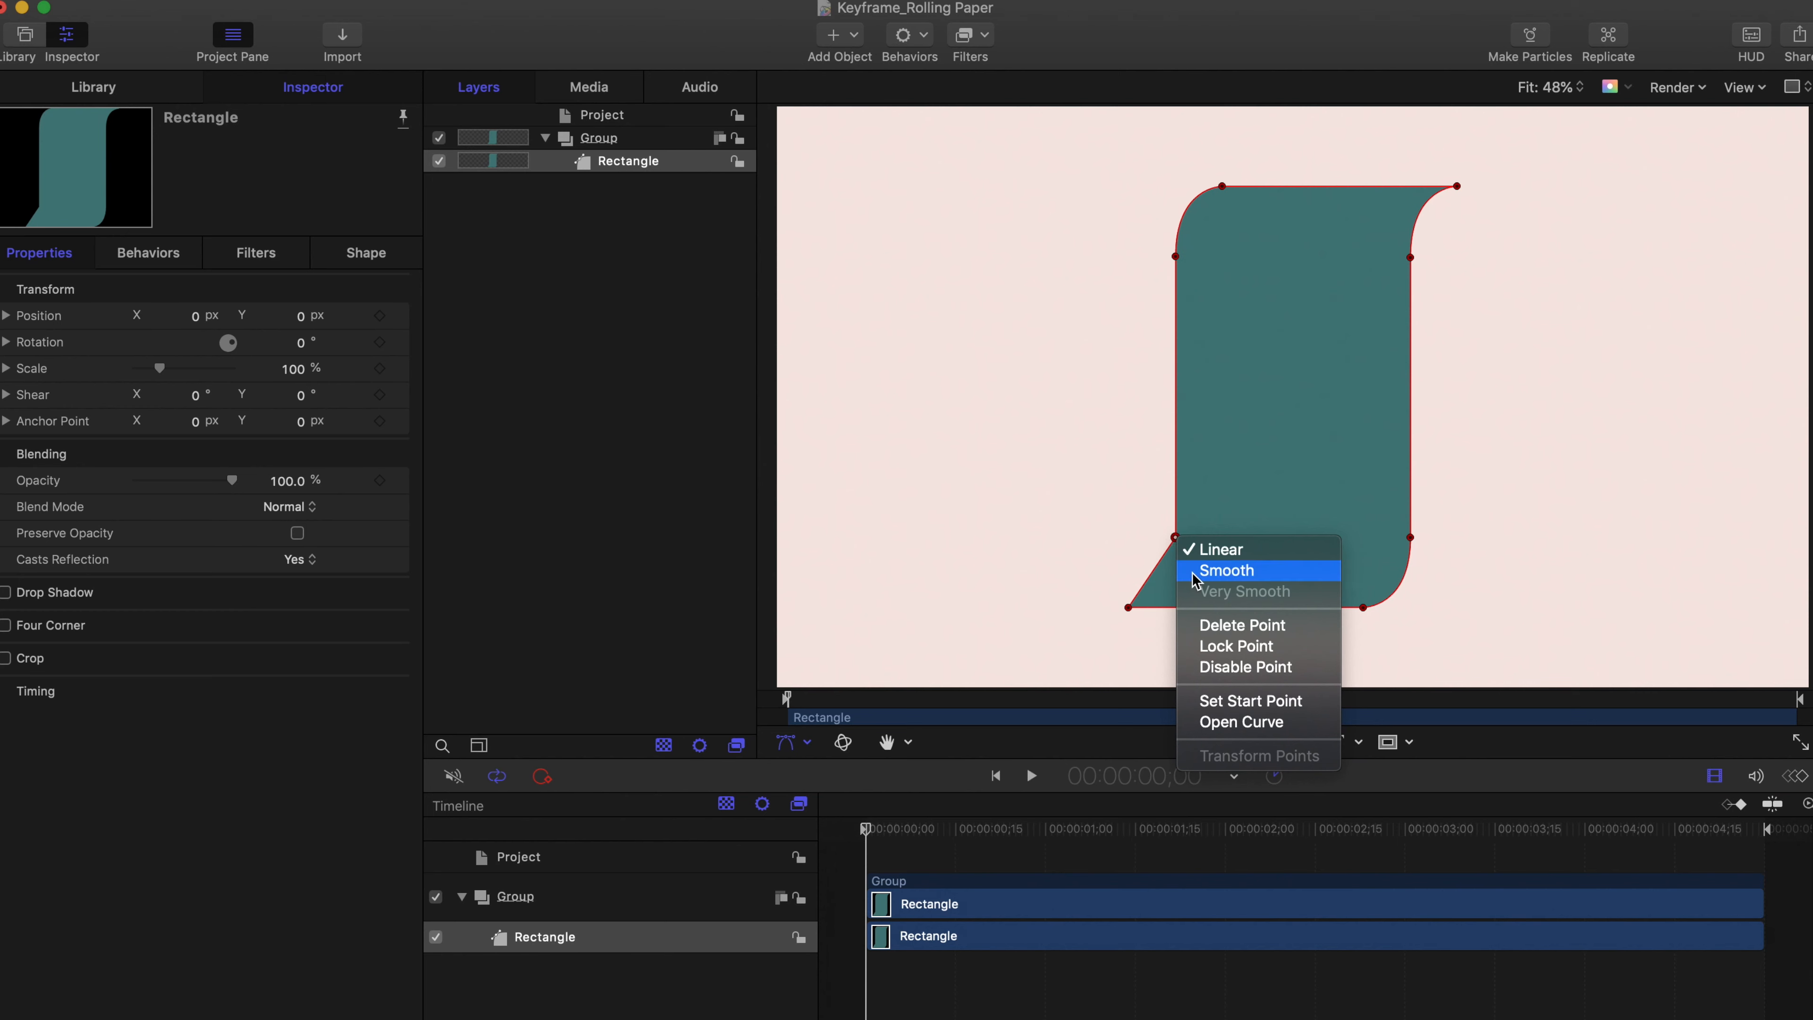
pyautogui.click(1226, 570)
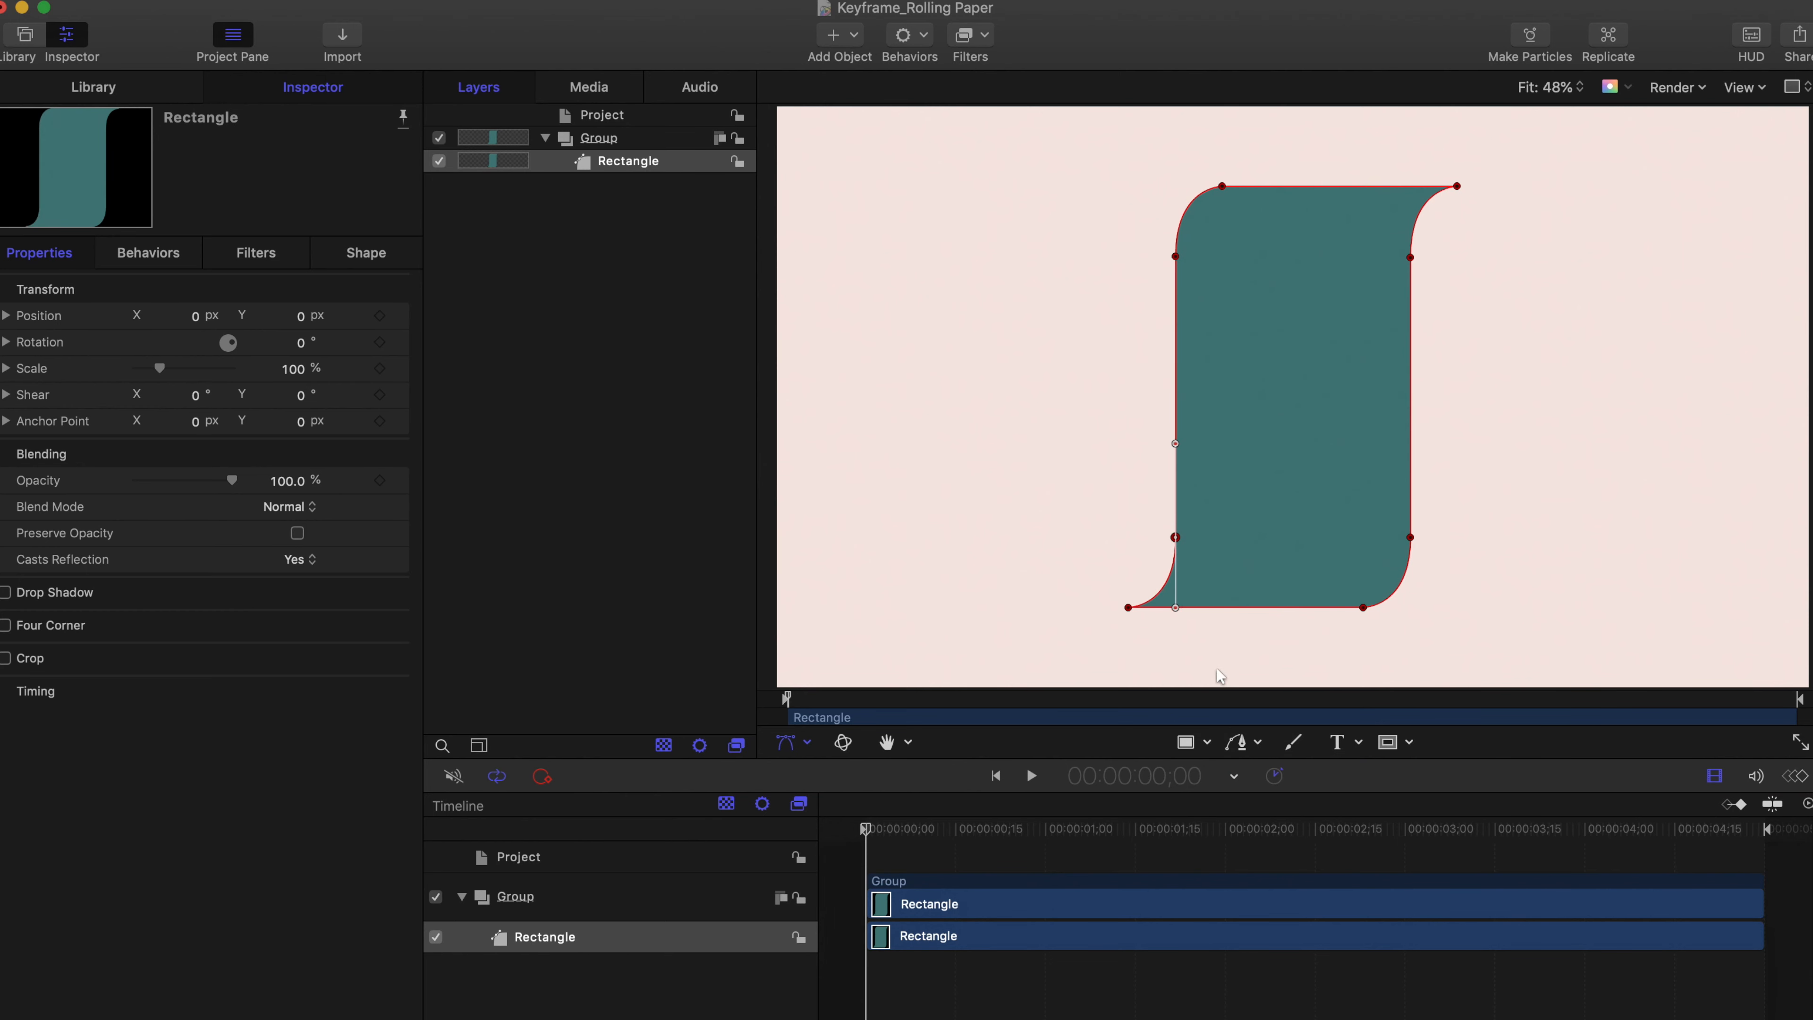
# Step: Draw a second rectangle down from the paper's top edge, matching that edge's width, and fill it with the D5AE65 swatch
pyautogui.click(1186, 742)
pyautogui.moveTo(1224, 187)
pyautogui.mouseDown()
pyautogui.moveTo(1449, 270)
pyautogui.moveTo(1457, 293)
pyautogui.mouseUp()
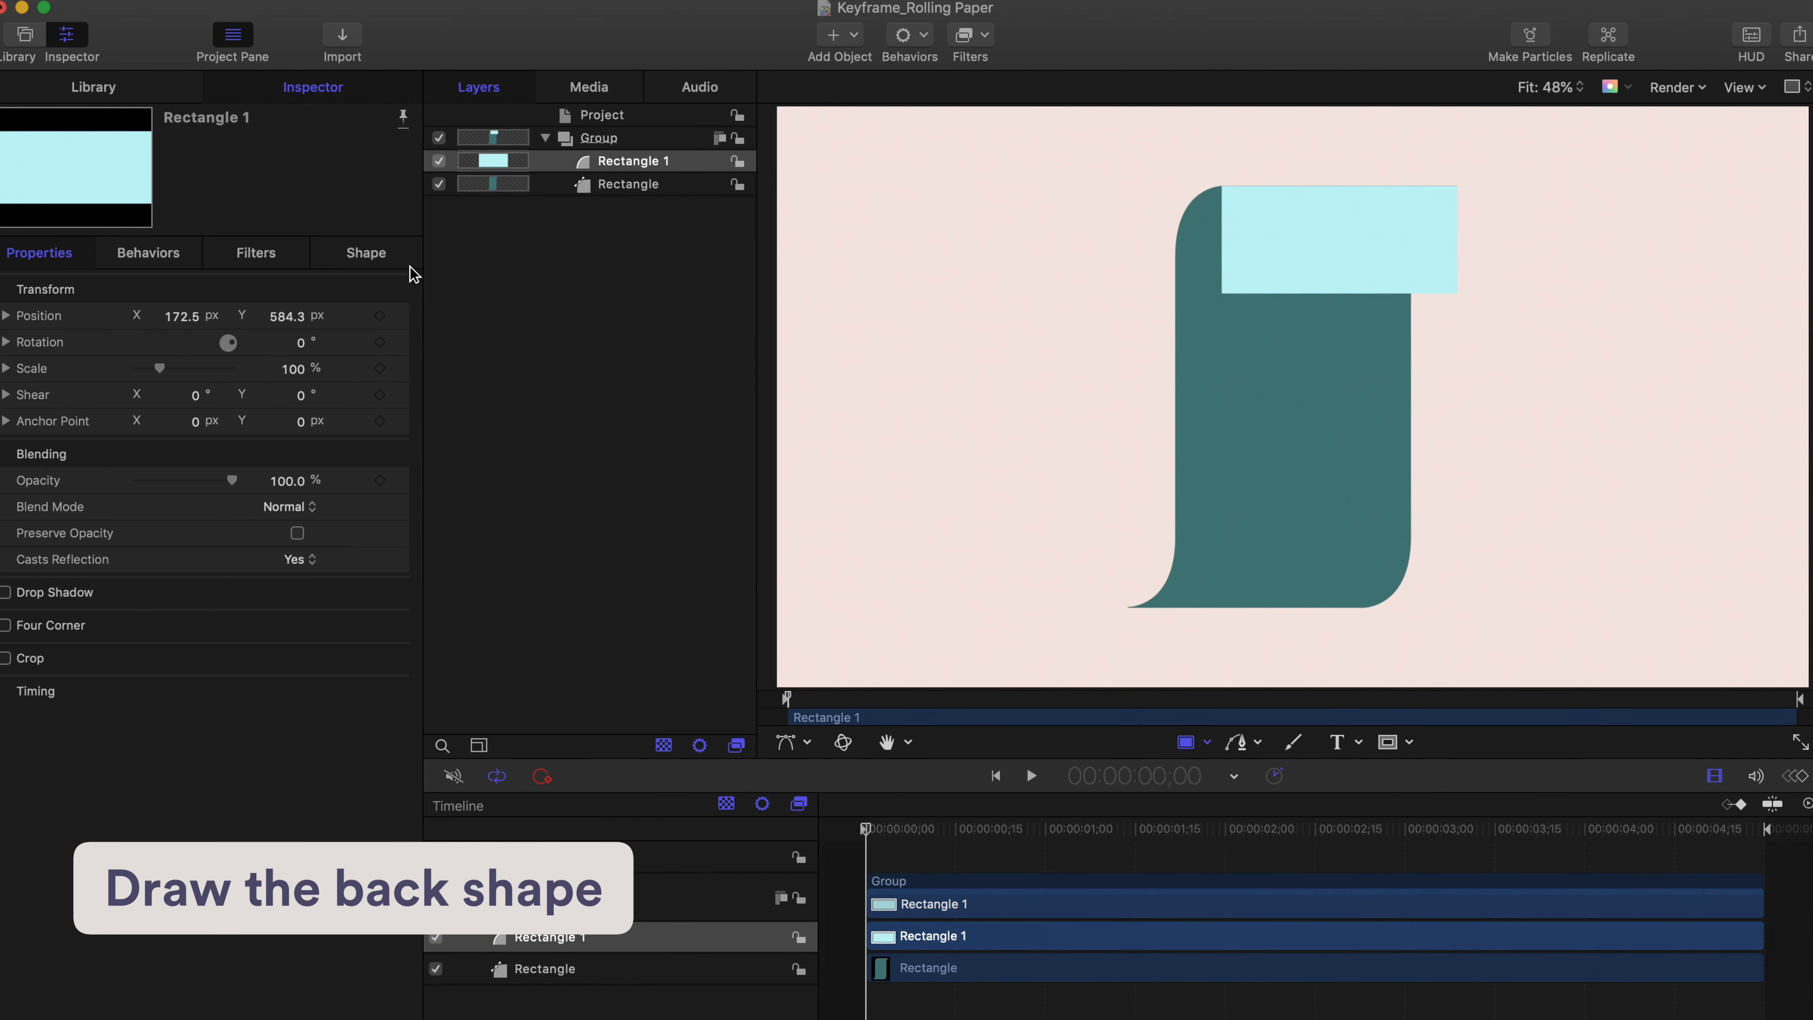
pyautogui.click(366, 253)
pyautogui.click(286, 393)
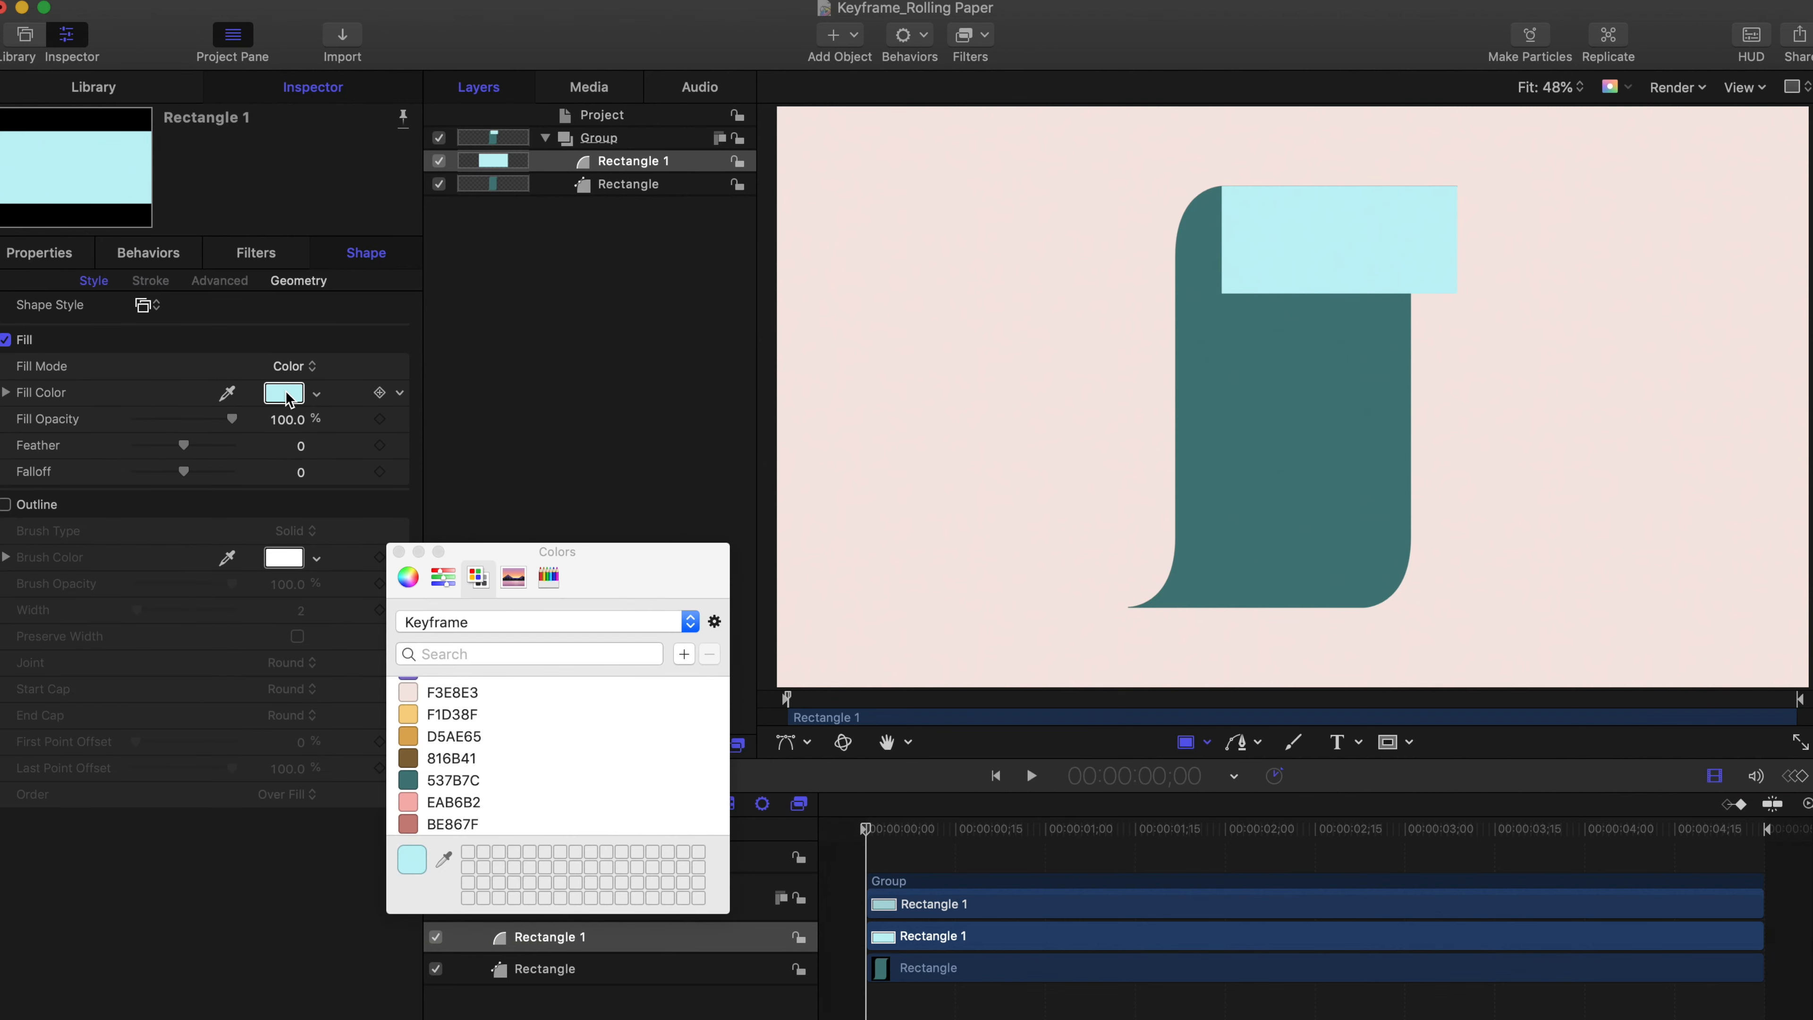
pyautogui.click(411, 737)
pyautogui.click(399, 551)
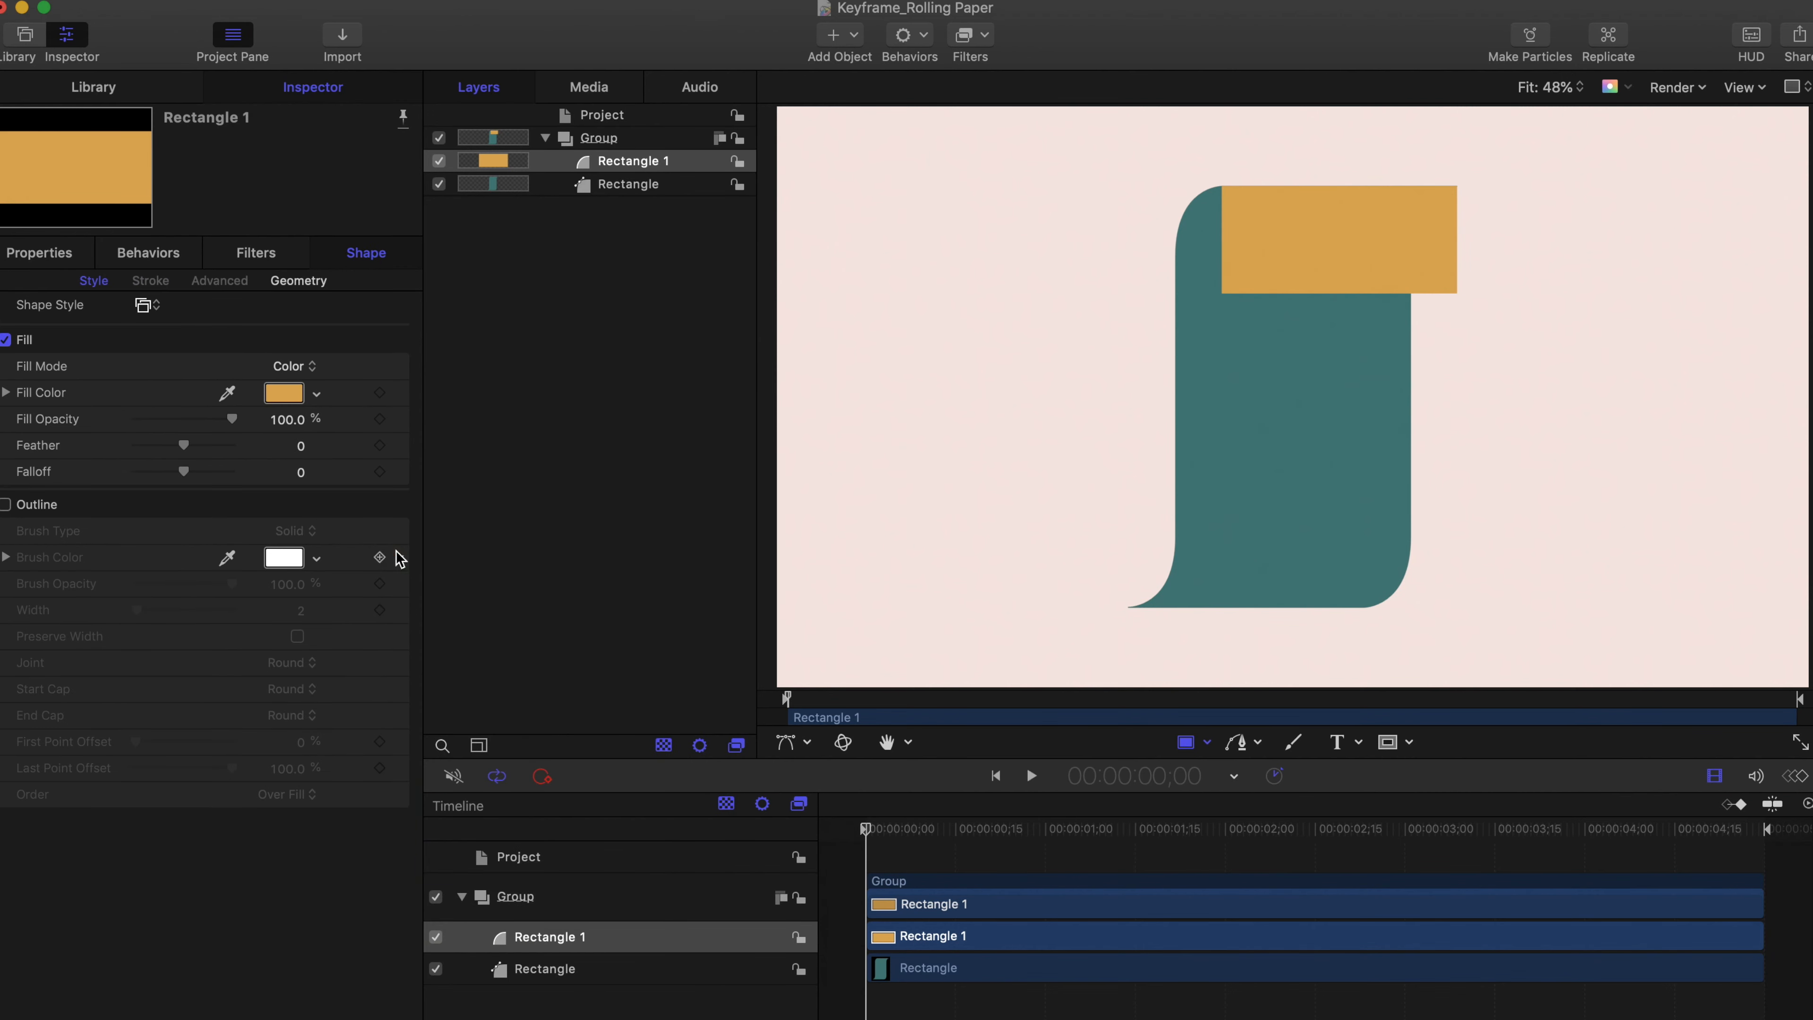
# Step: Convert the orange rectangle to points and add a point on each side edge, just over a third of the way down
pyautogui.click(289, 6)
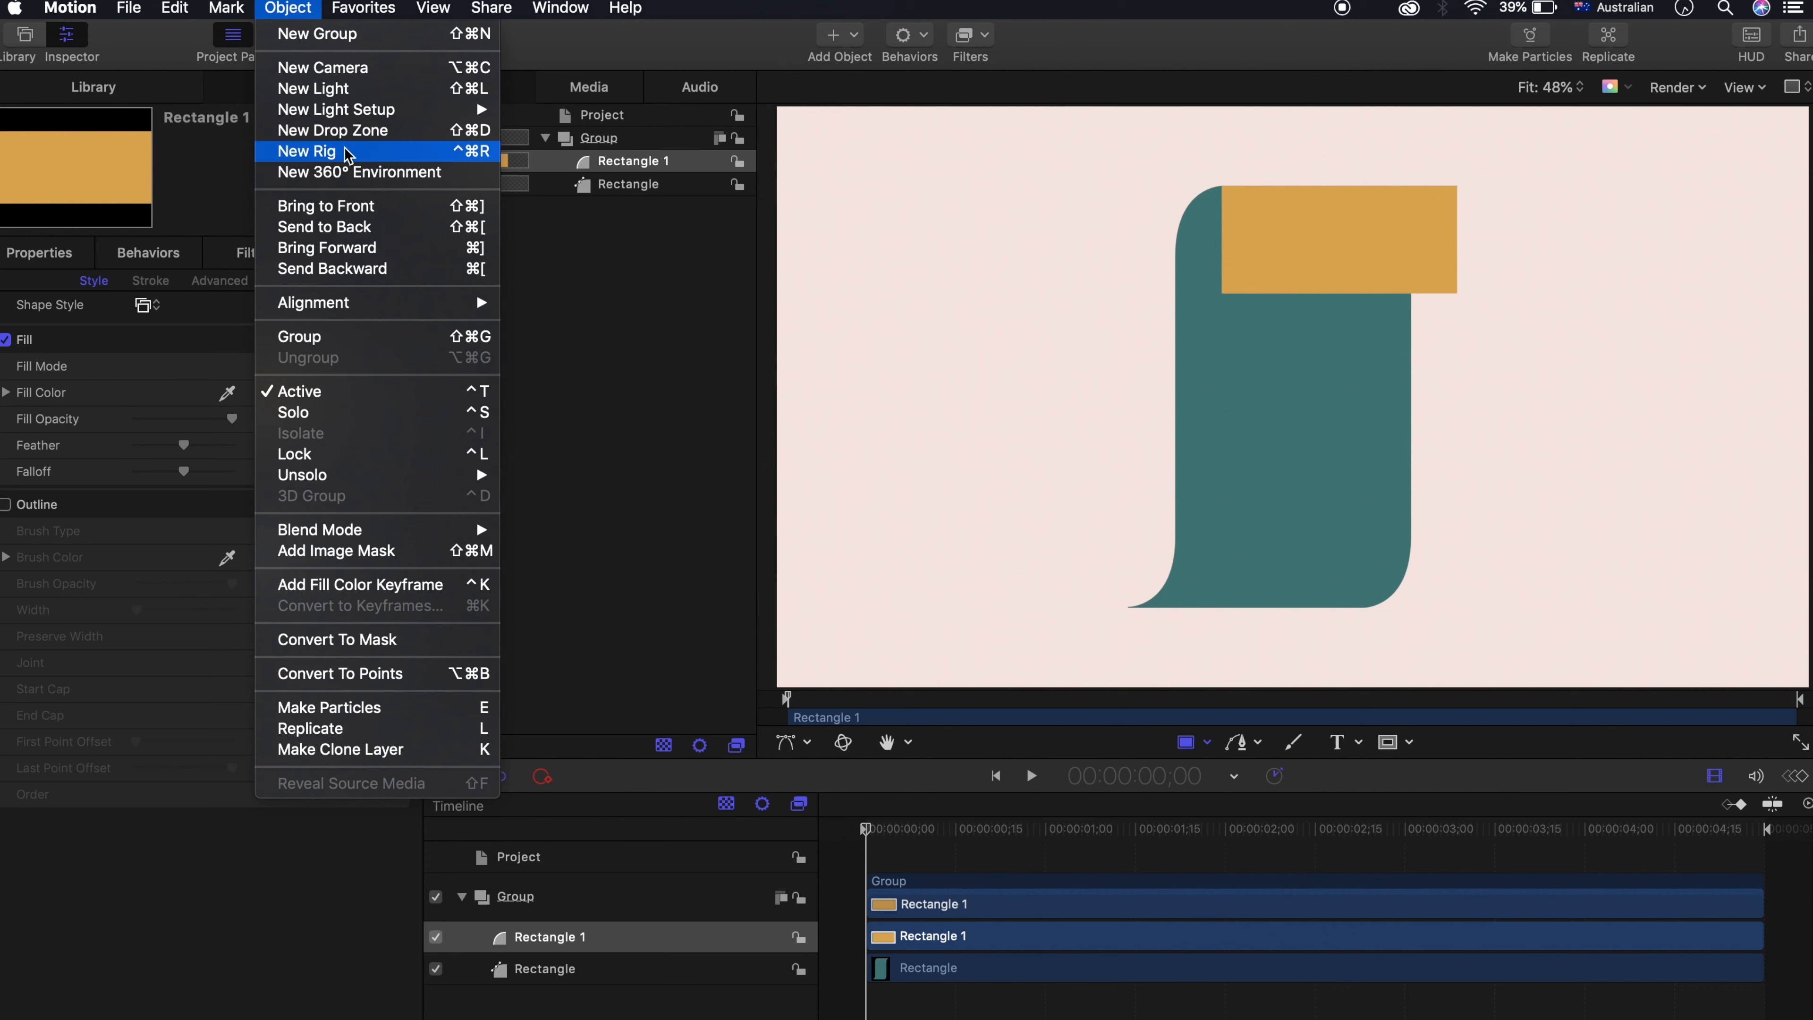
pyautogui.click(343, 674)
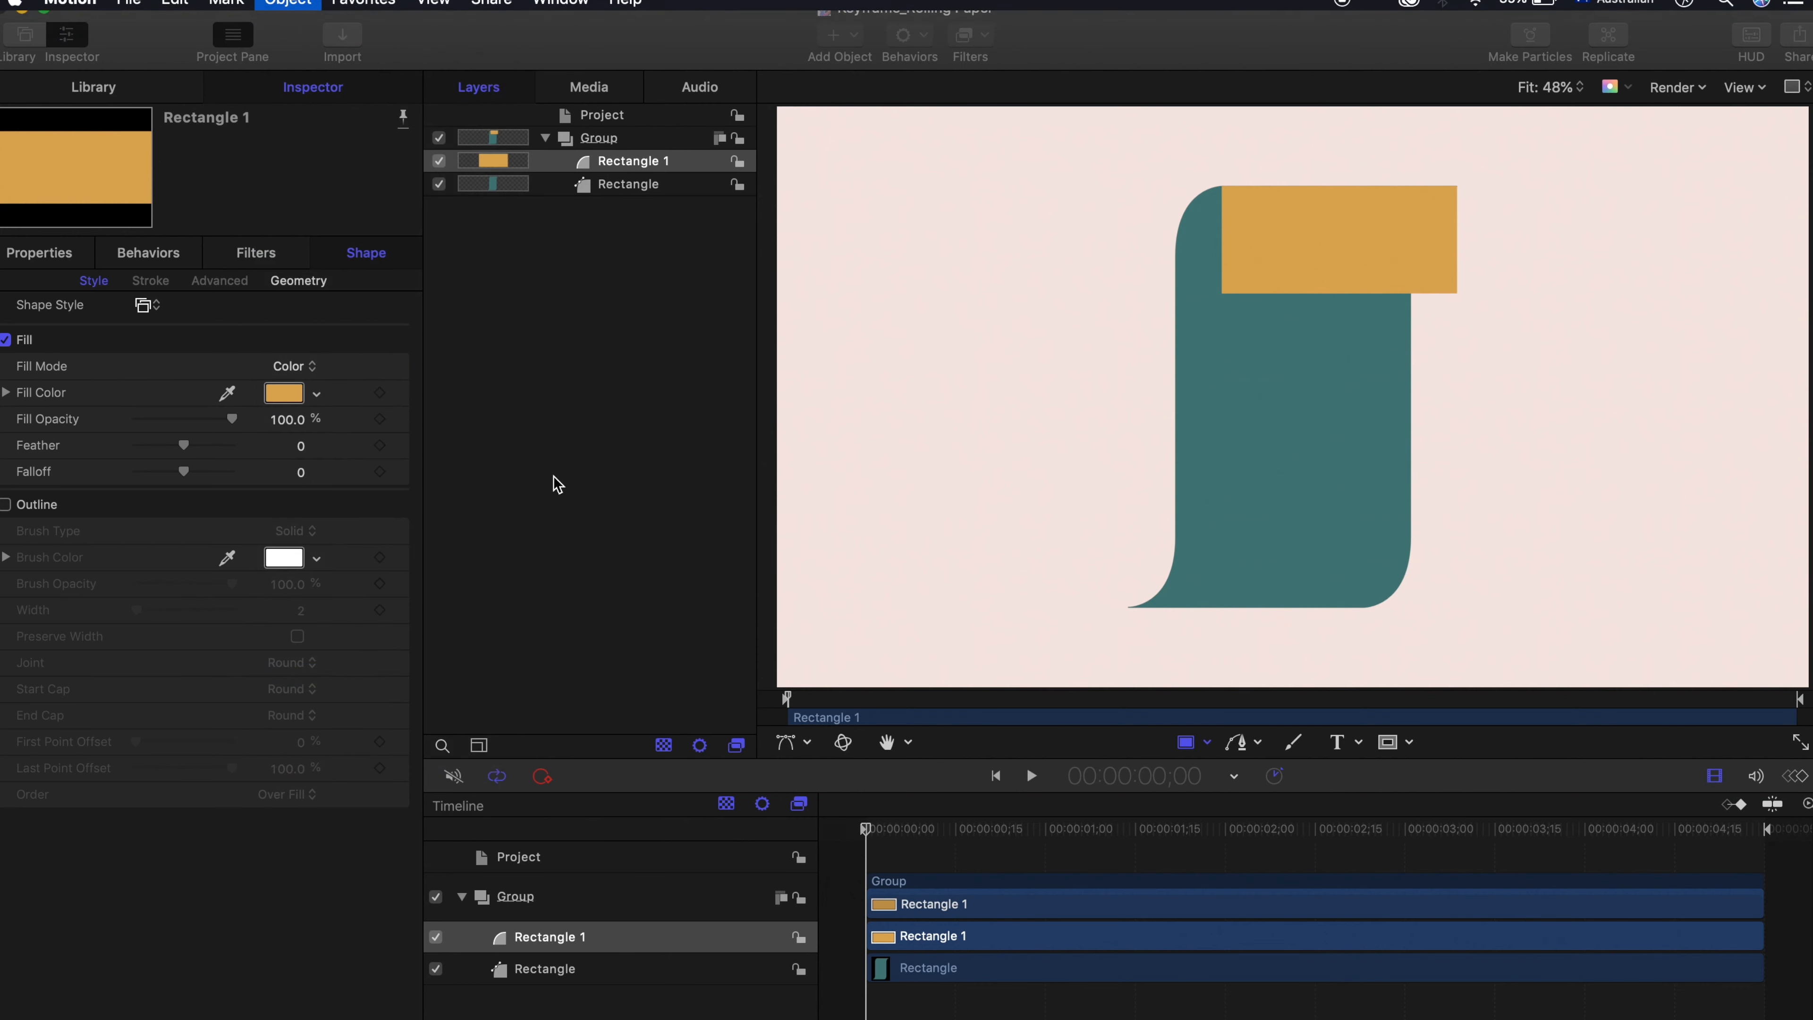
pyautogui.click(1071, 200)
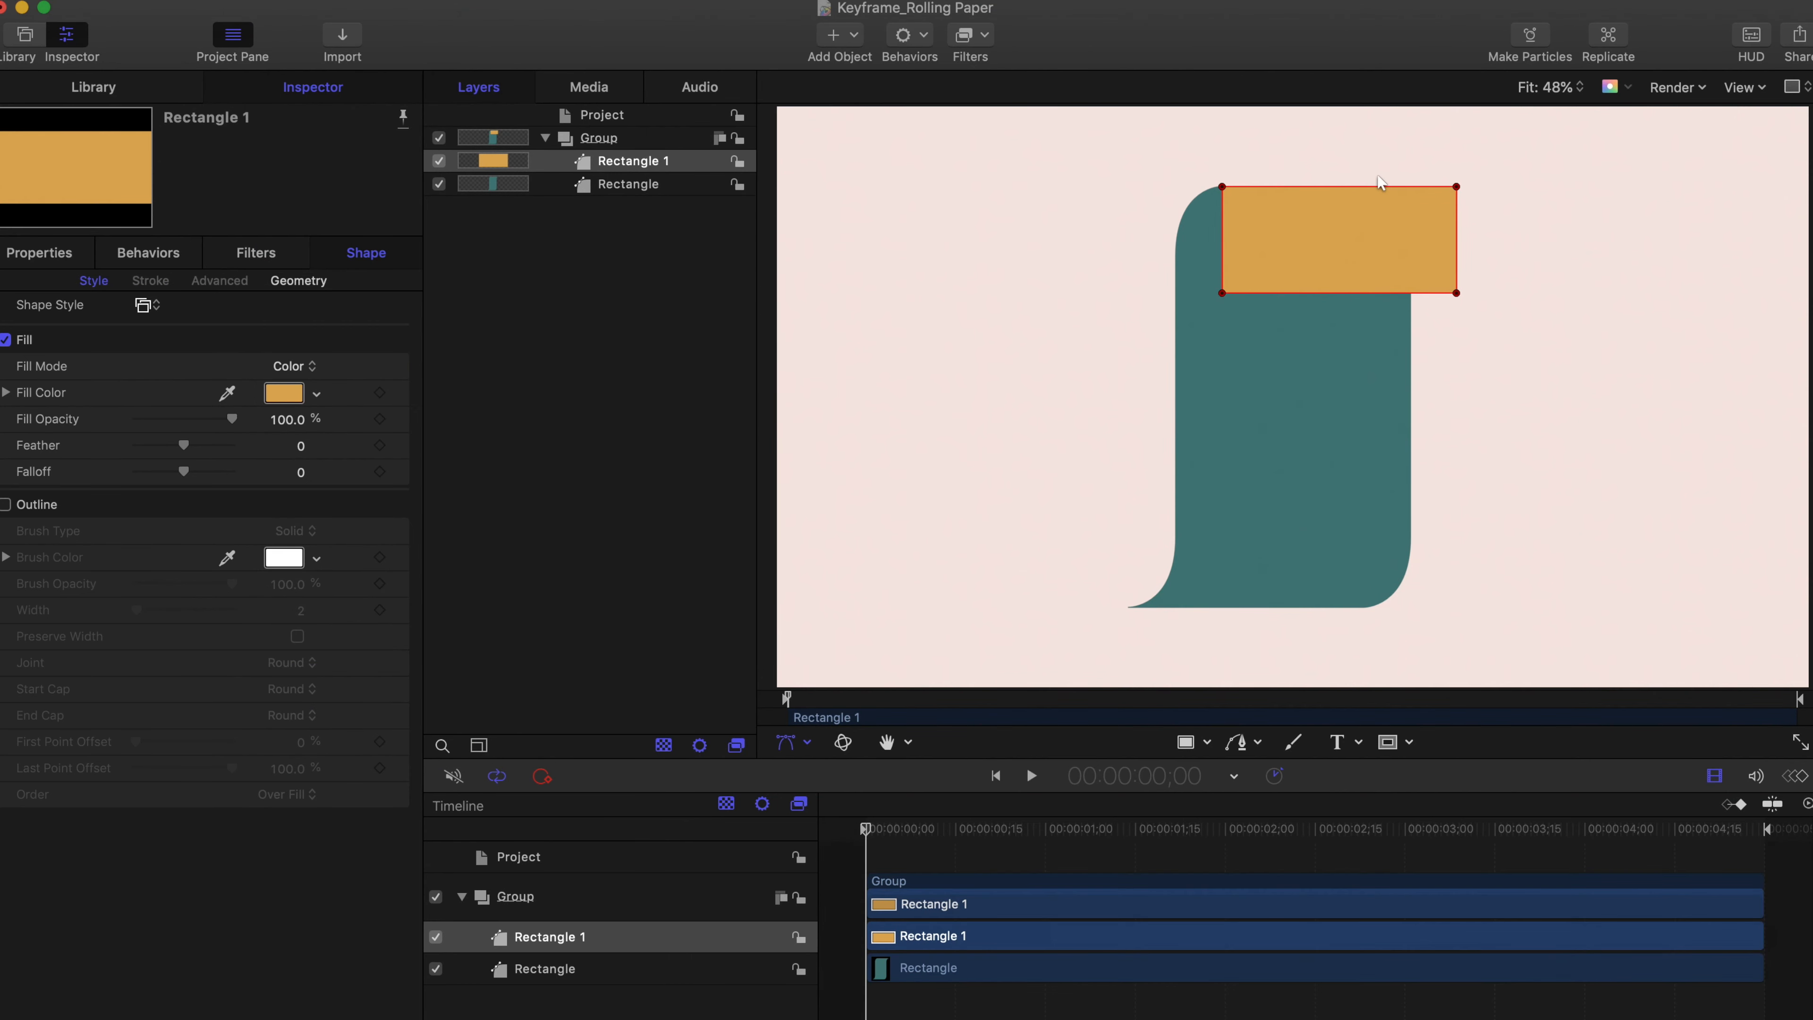
pyautogui.click(1223, 223)
pyautogui.doubleClick(1222, 225)
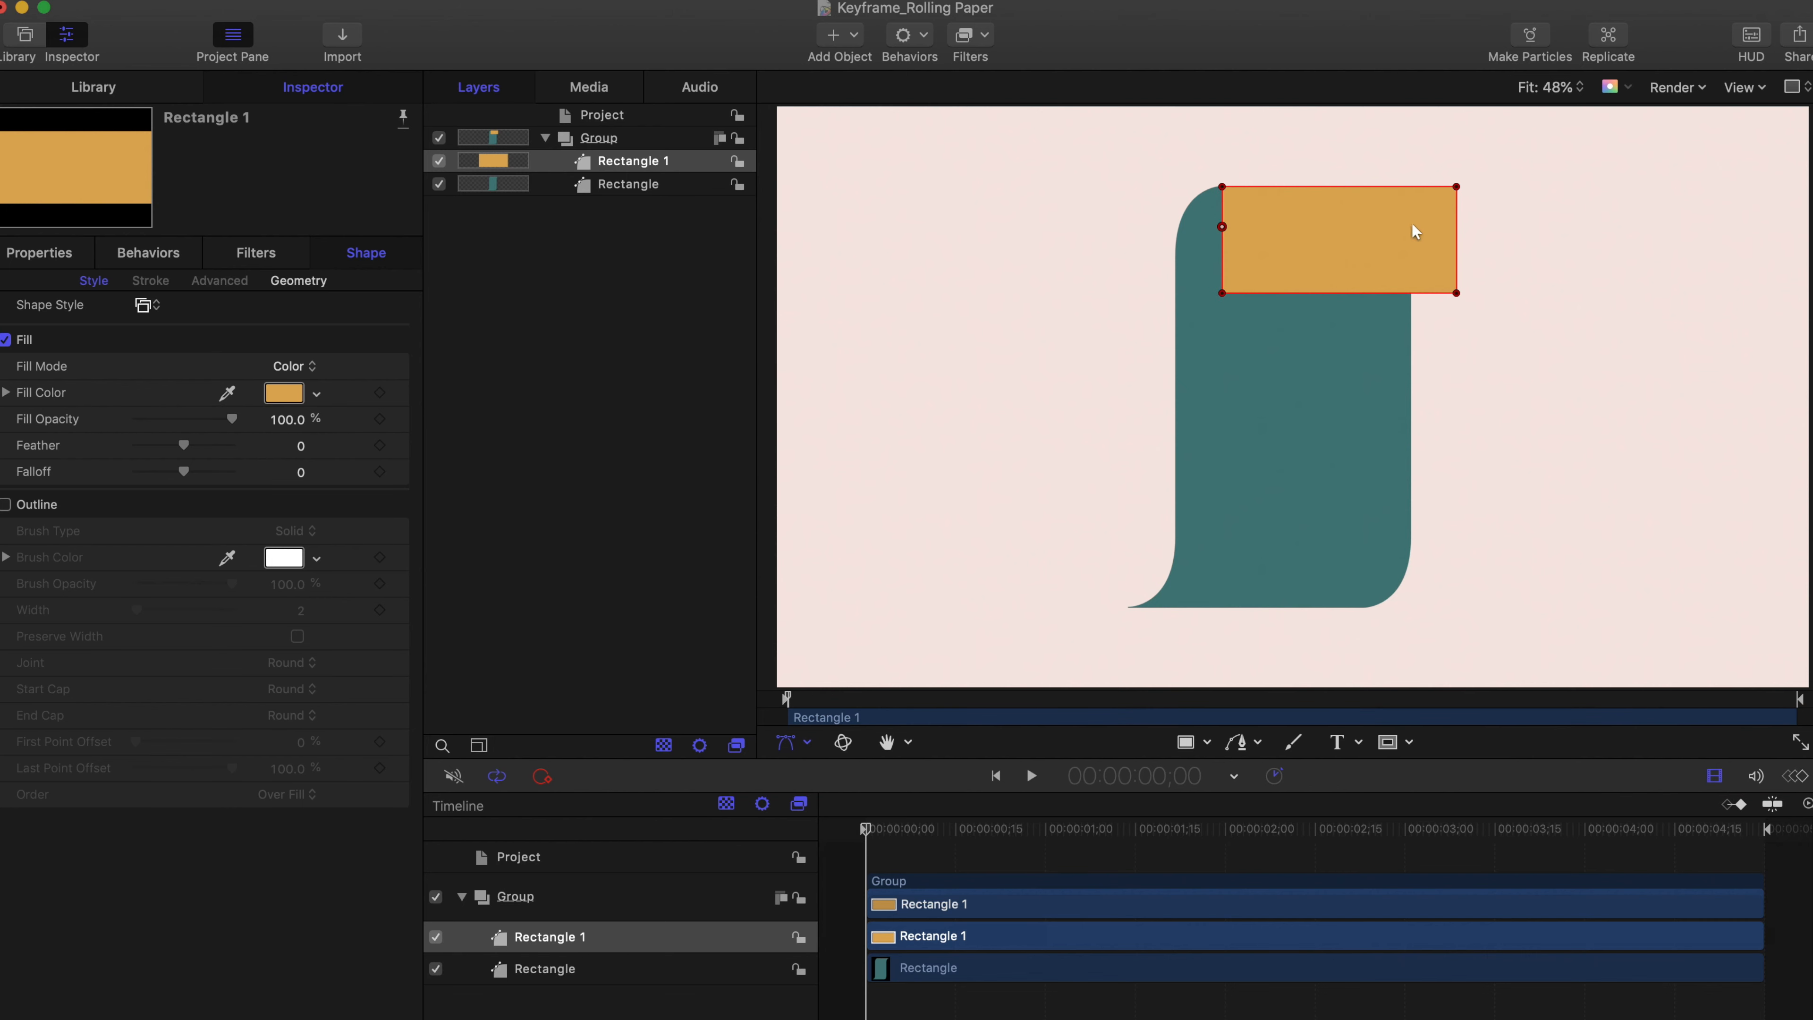
pyautogui.doubleClick(1456, 227)
# Step: Shift the orange shape's two side points and two bottom points right together, placing the right side point at about X 546 px, Y 48 px
pyautogui.click(1222, 227)
pyautogui.keyDown('shift'); pyautogui.click(1222, 293); pyautogui.keyUp('shift')
pyautogui.moveTo(1456, 227); pyautogui.dragTo(1486, 227)
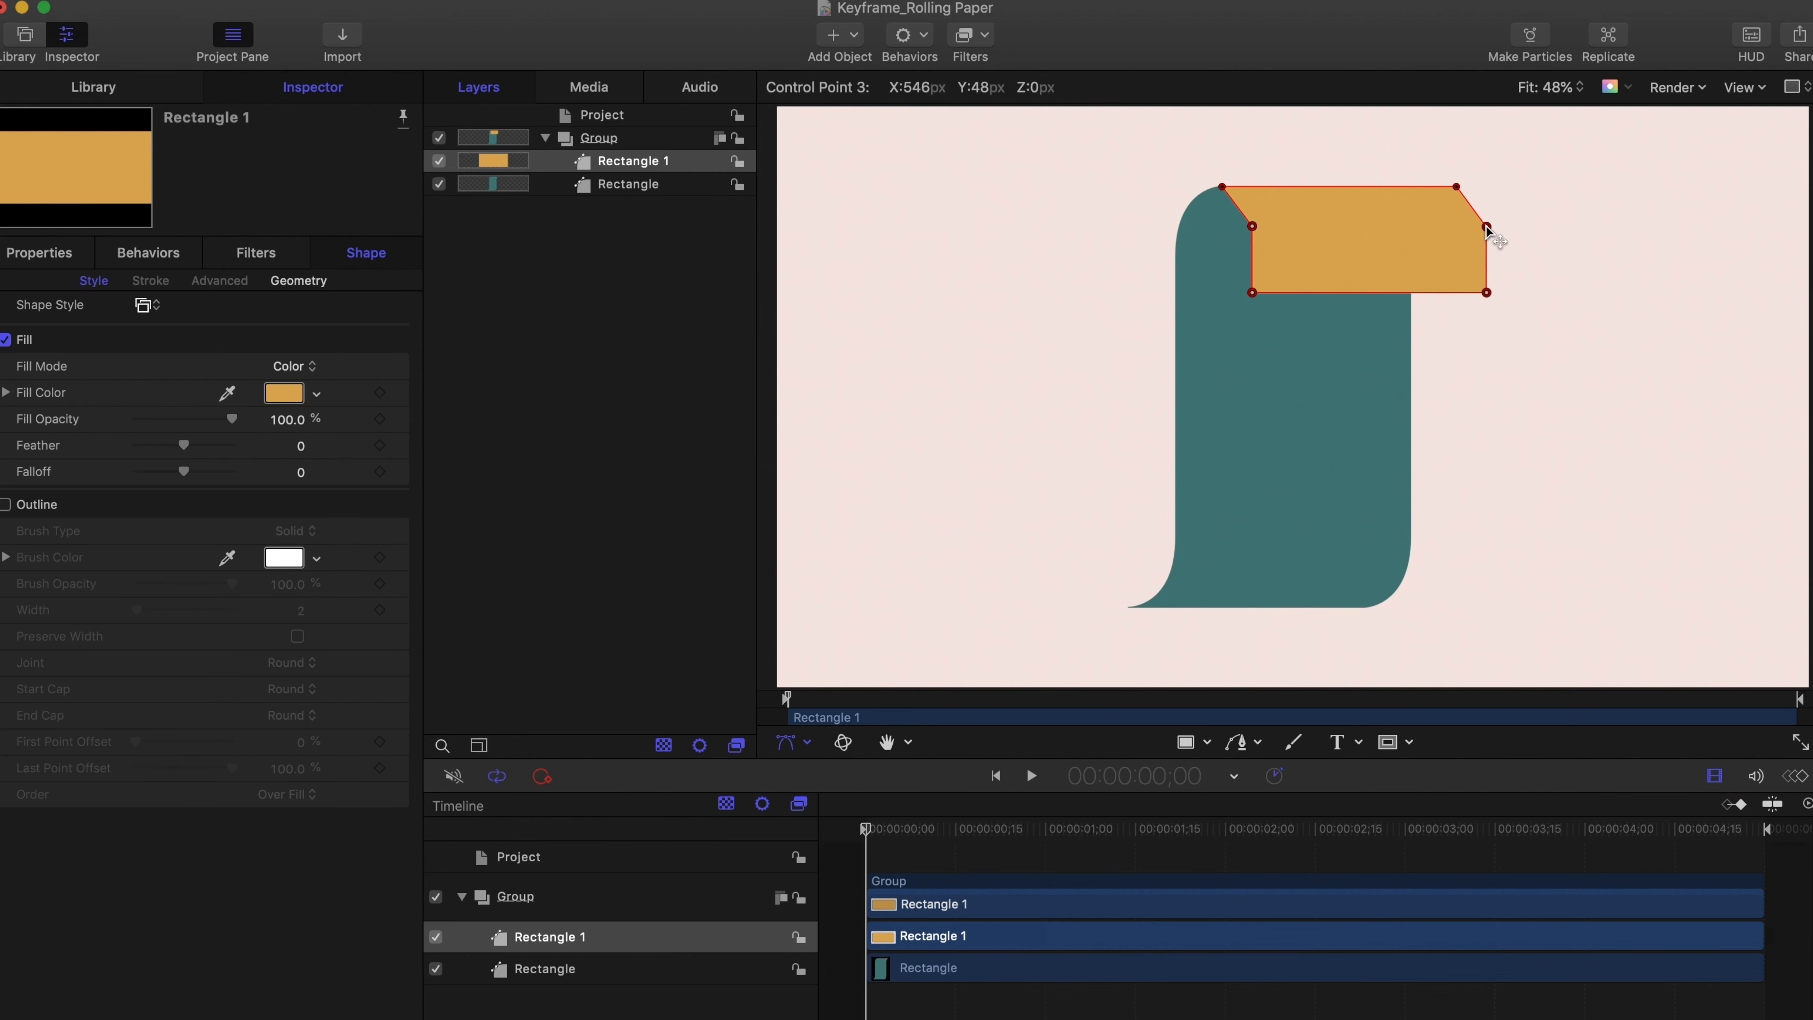
pyautogui.click(1457, 188)
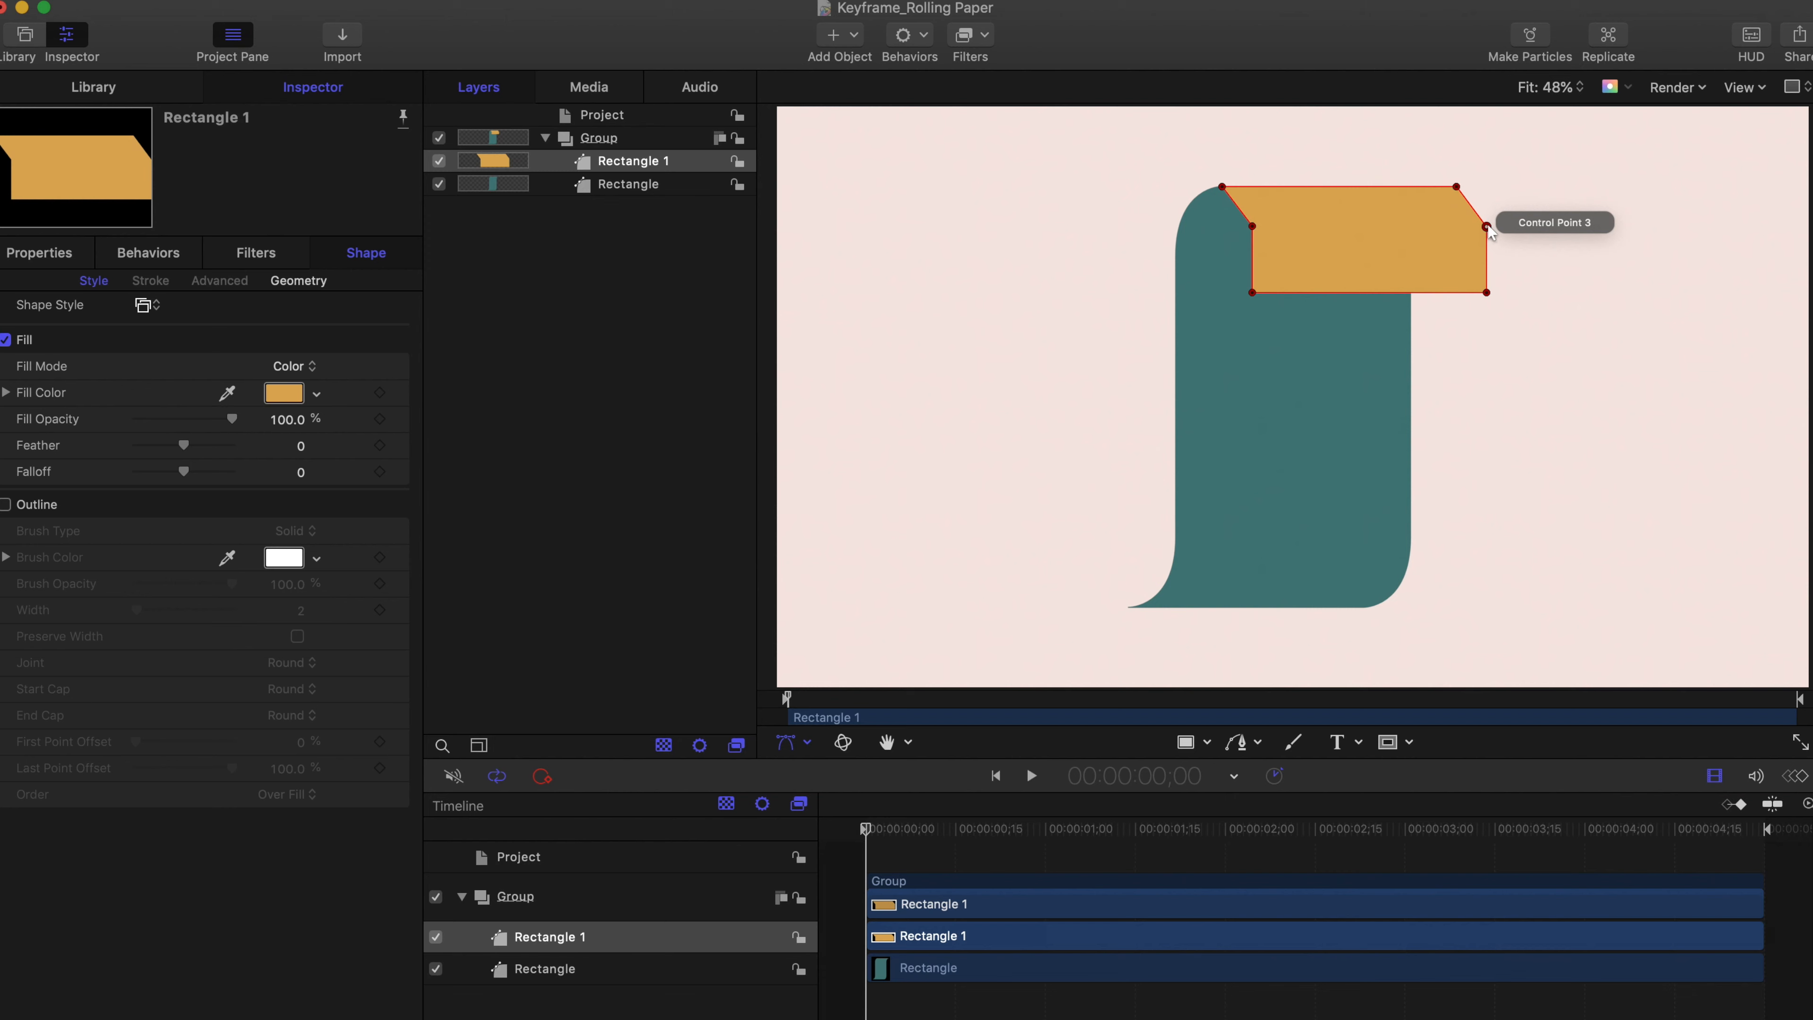
# Step: Make both side points of the orange shape smooth and extend their handles vertically to the top edge's height
pyautogui.rightClick(1488, 227)
pyautogui.click(1536, 256)
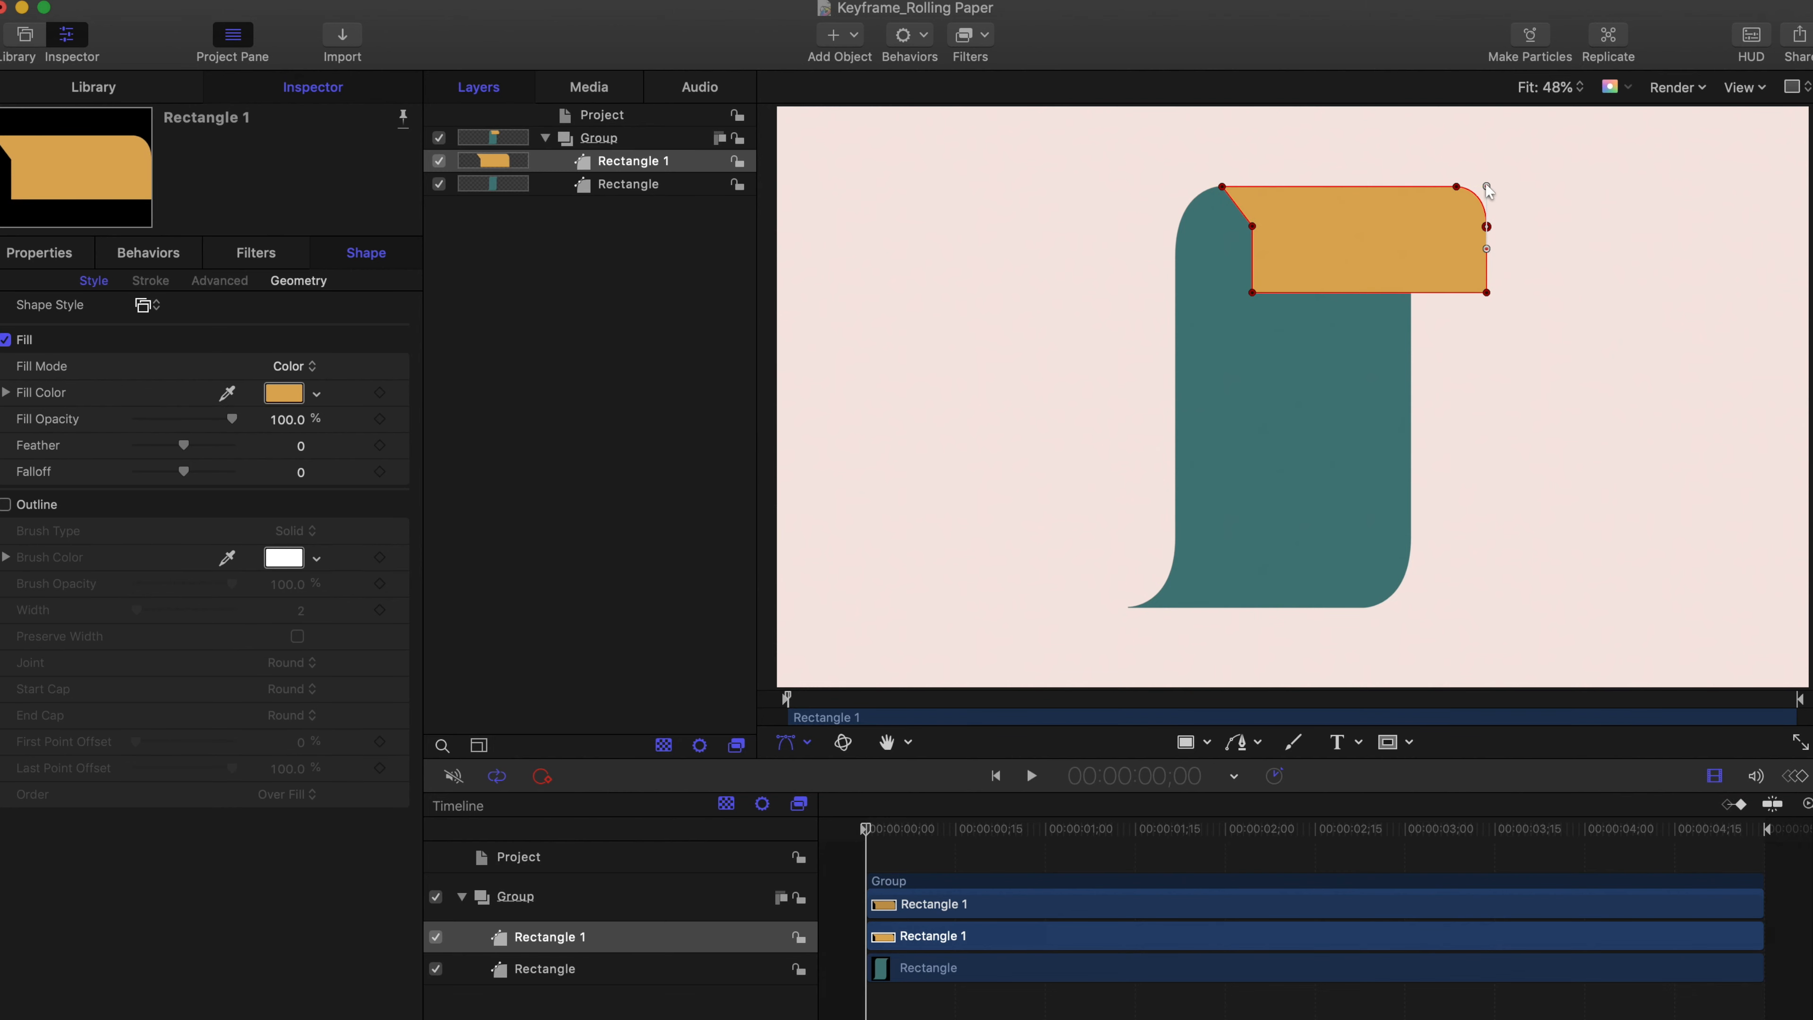
pyautogui.rightClick(1252, 226)
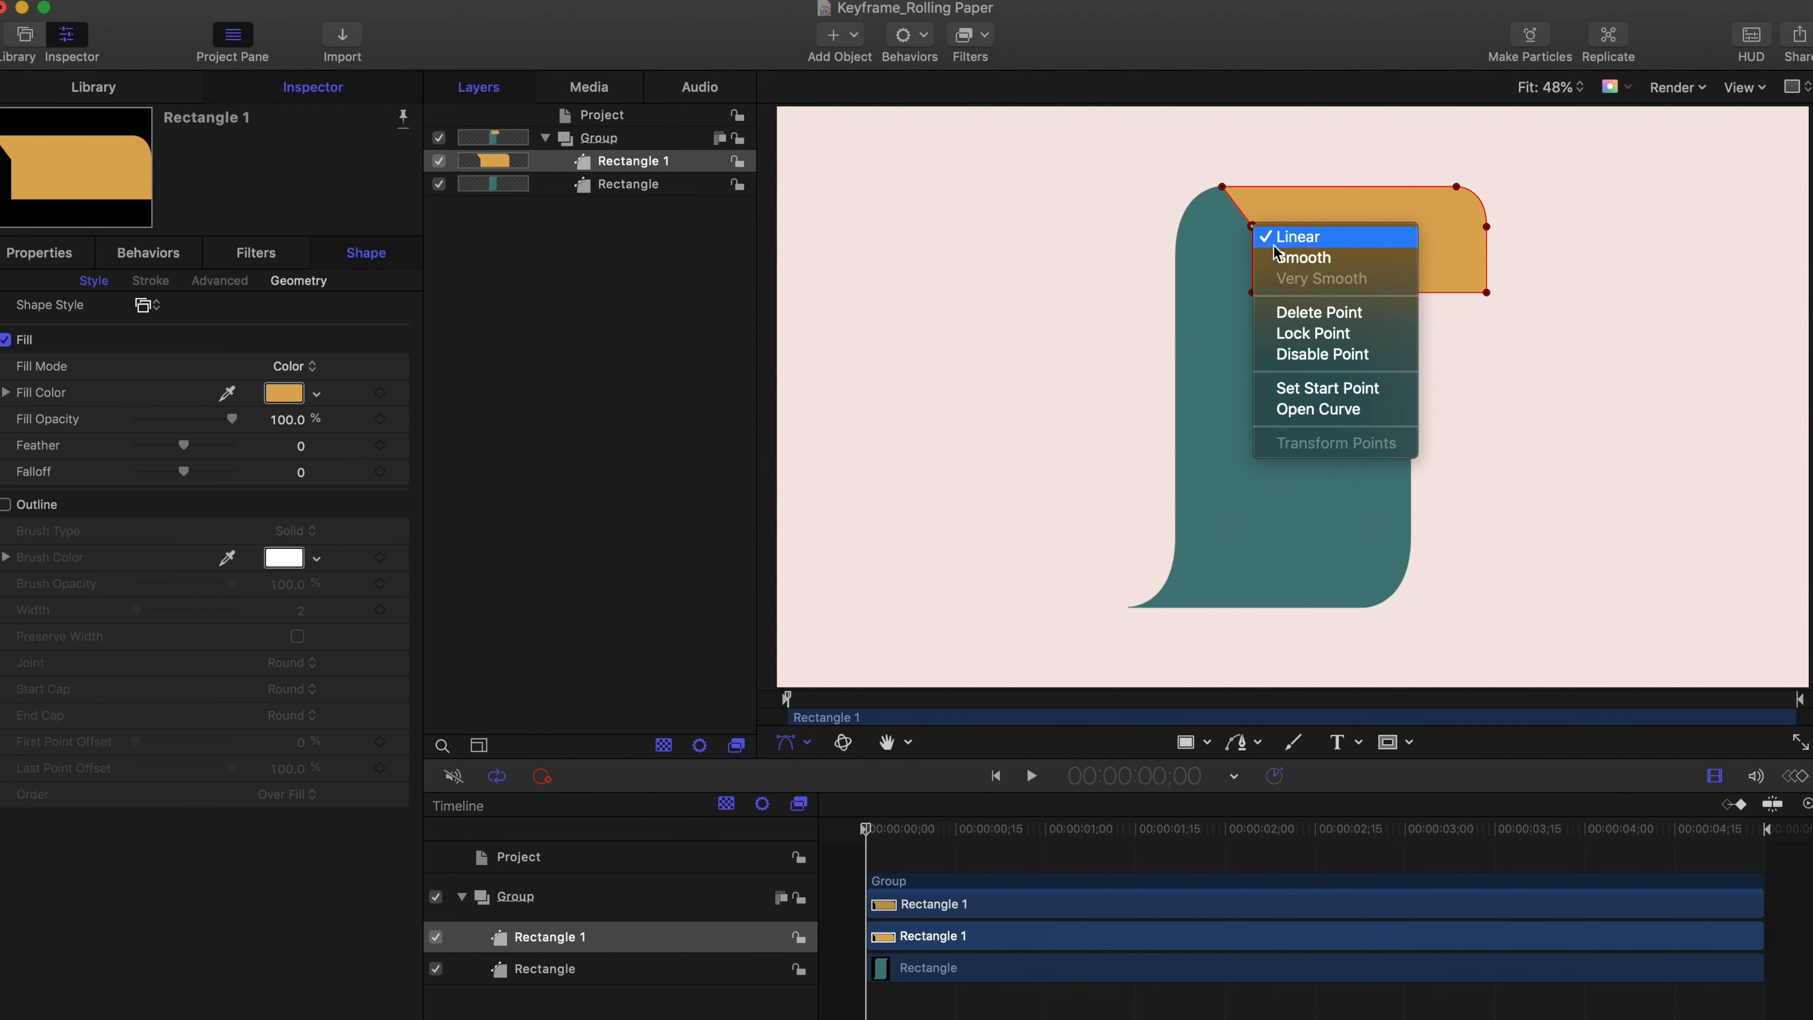
pyautogui.click(1275, 258)
pyautogui.moveTo(1248, 211); pyautogui.dragTo(1252, 194)
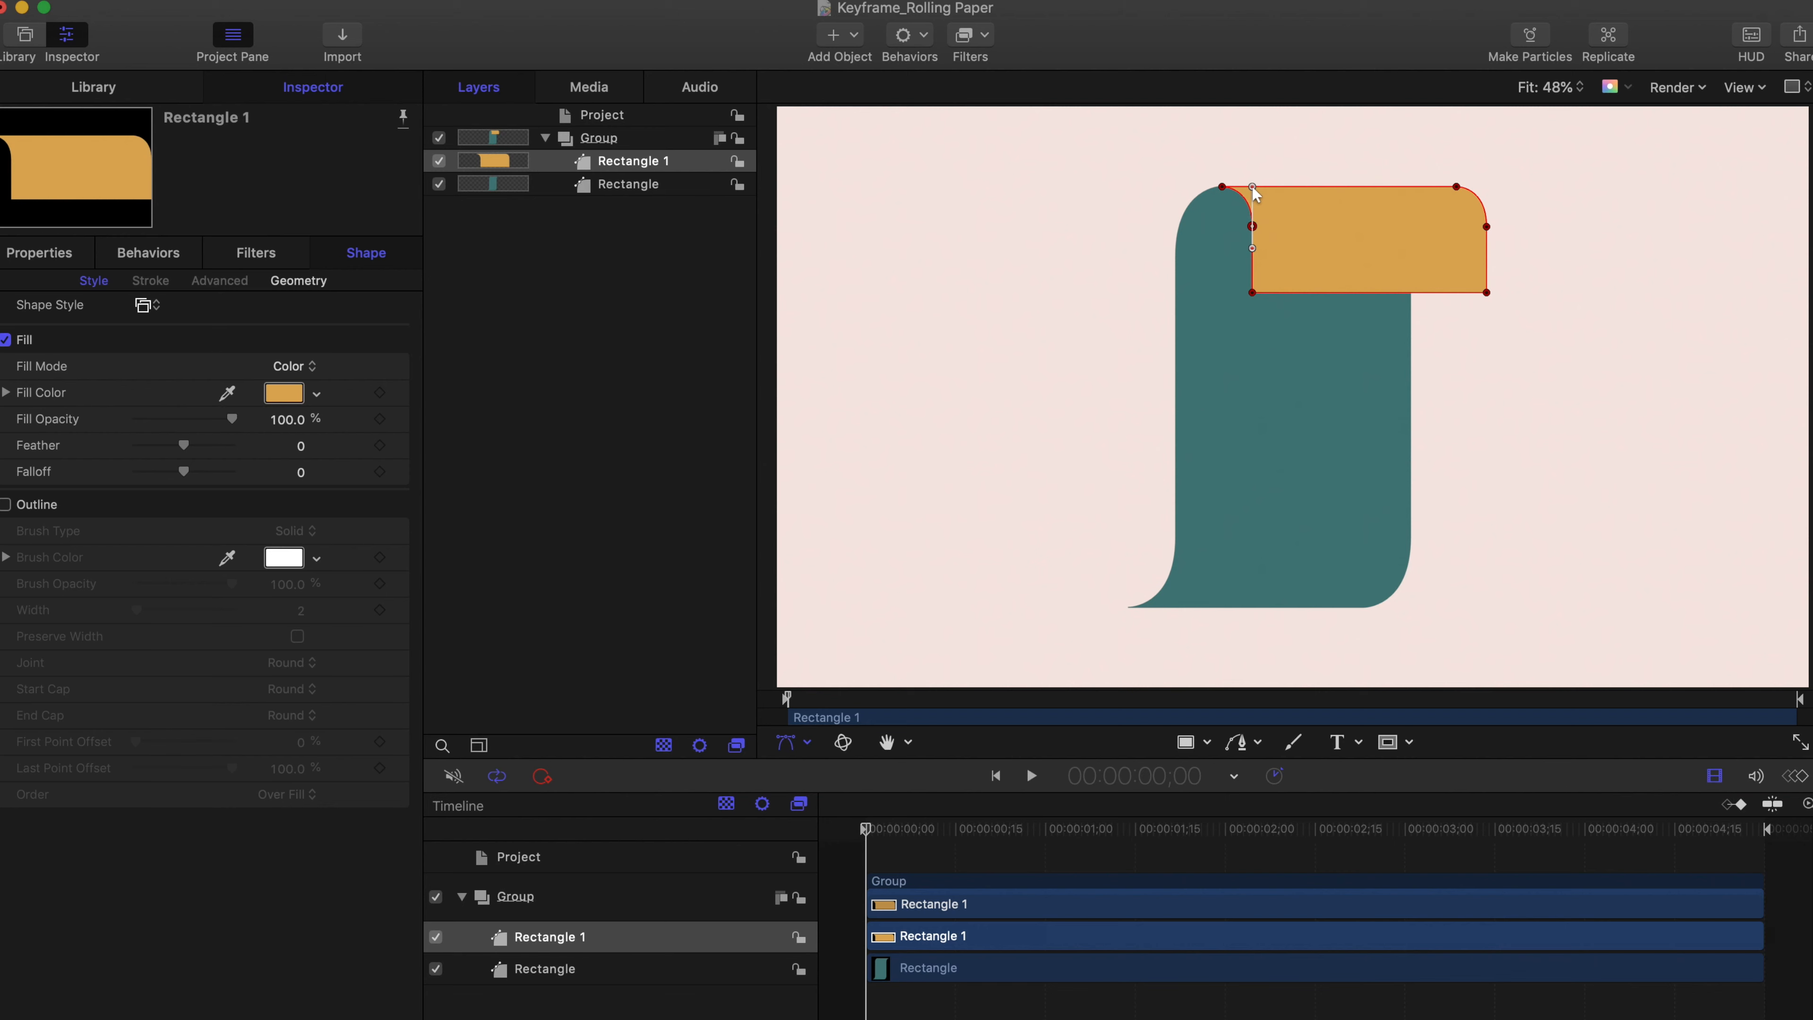
# Step: Nudge the orange shape slightly left and place it beneath the teal centre shape
pyautogui.moveTo(1356, 212); pyautogui.dragTo(1353, 213)
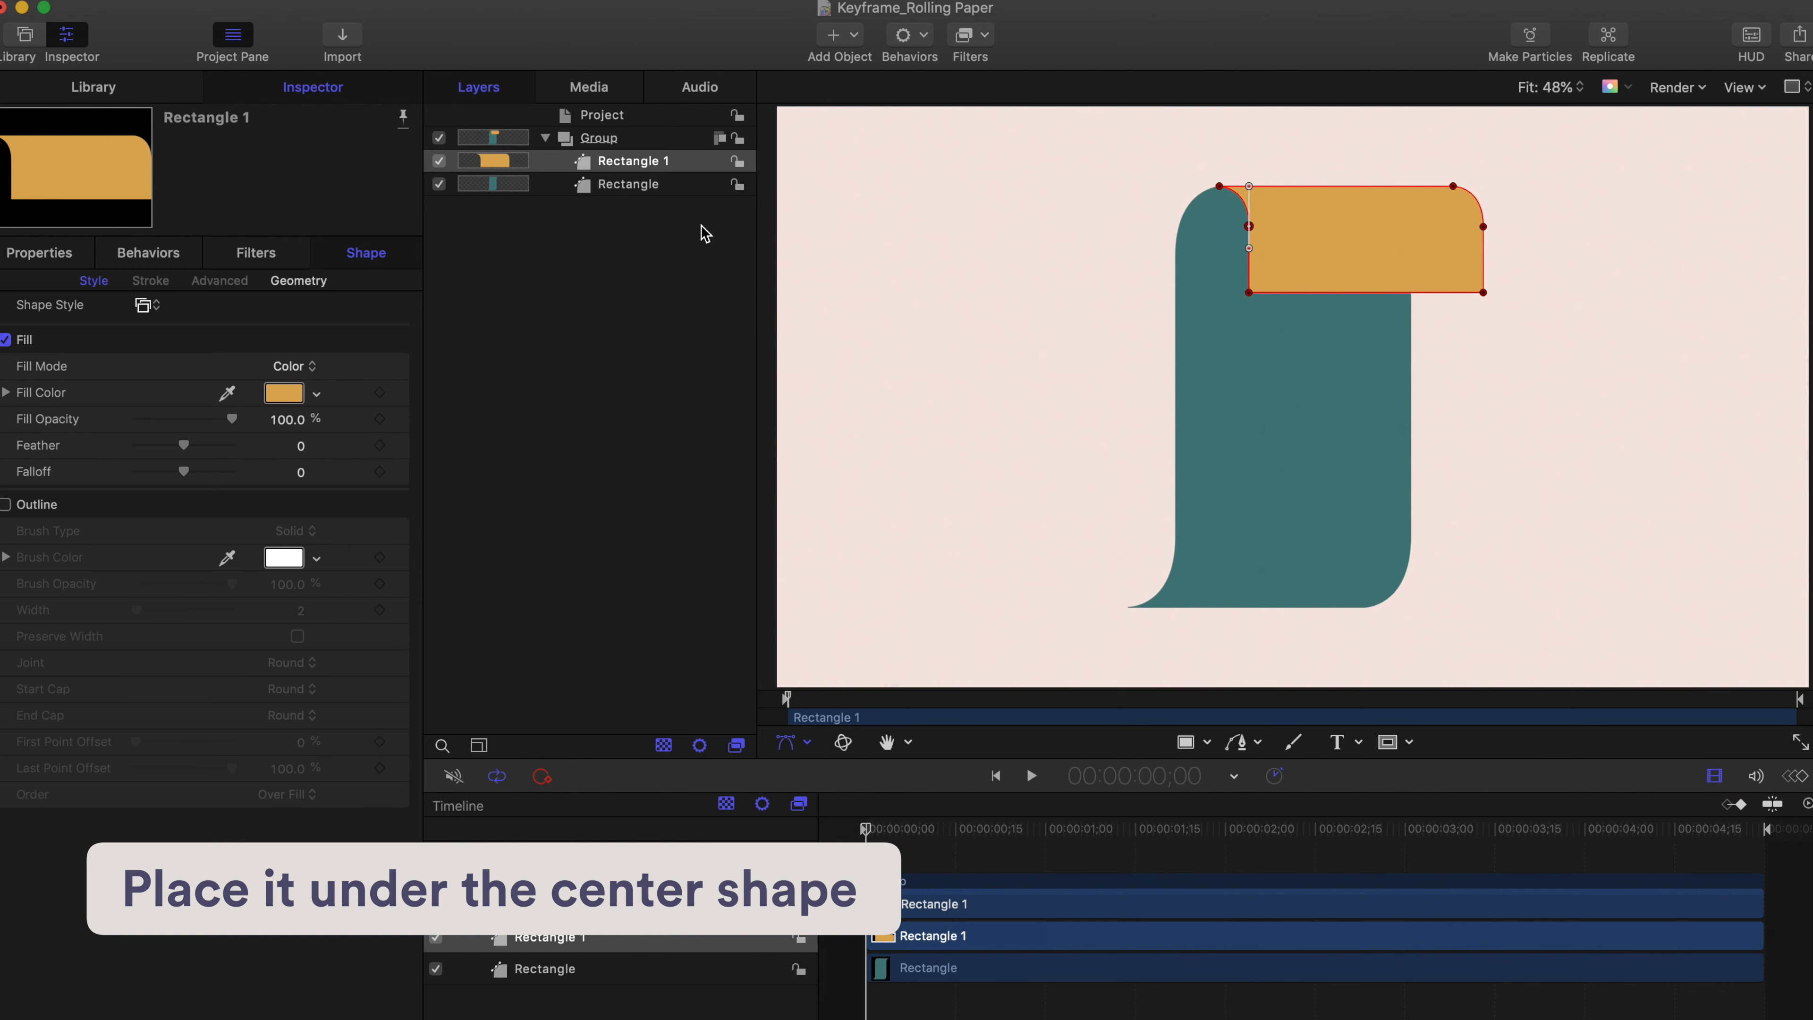
pyautogui.press('super+bracketleft')
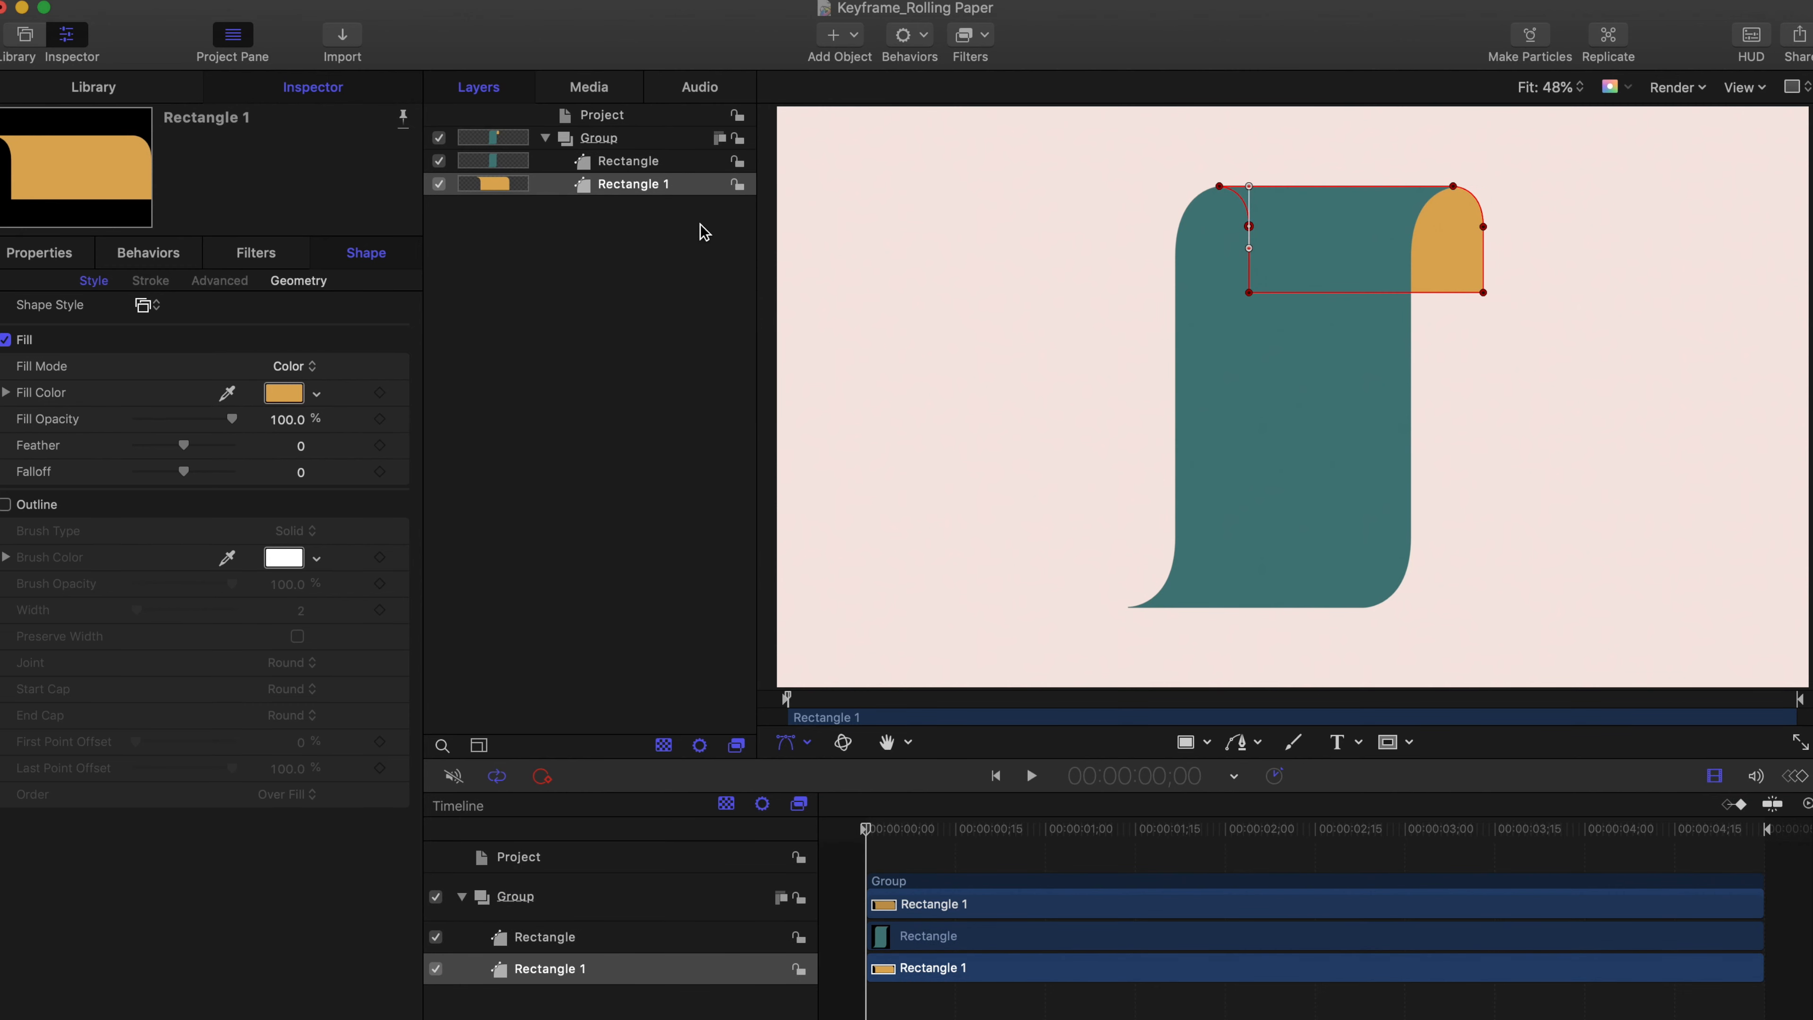
# Step: Align the orange shape's upper right corner point with the teal shape's upper right corner so the two curves meet
pyautogui.scroll(5, 1501, 202)
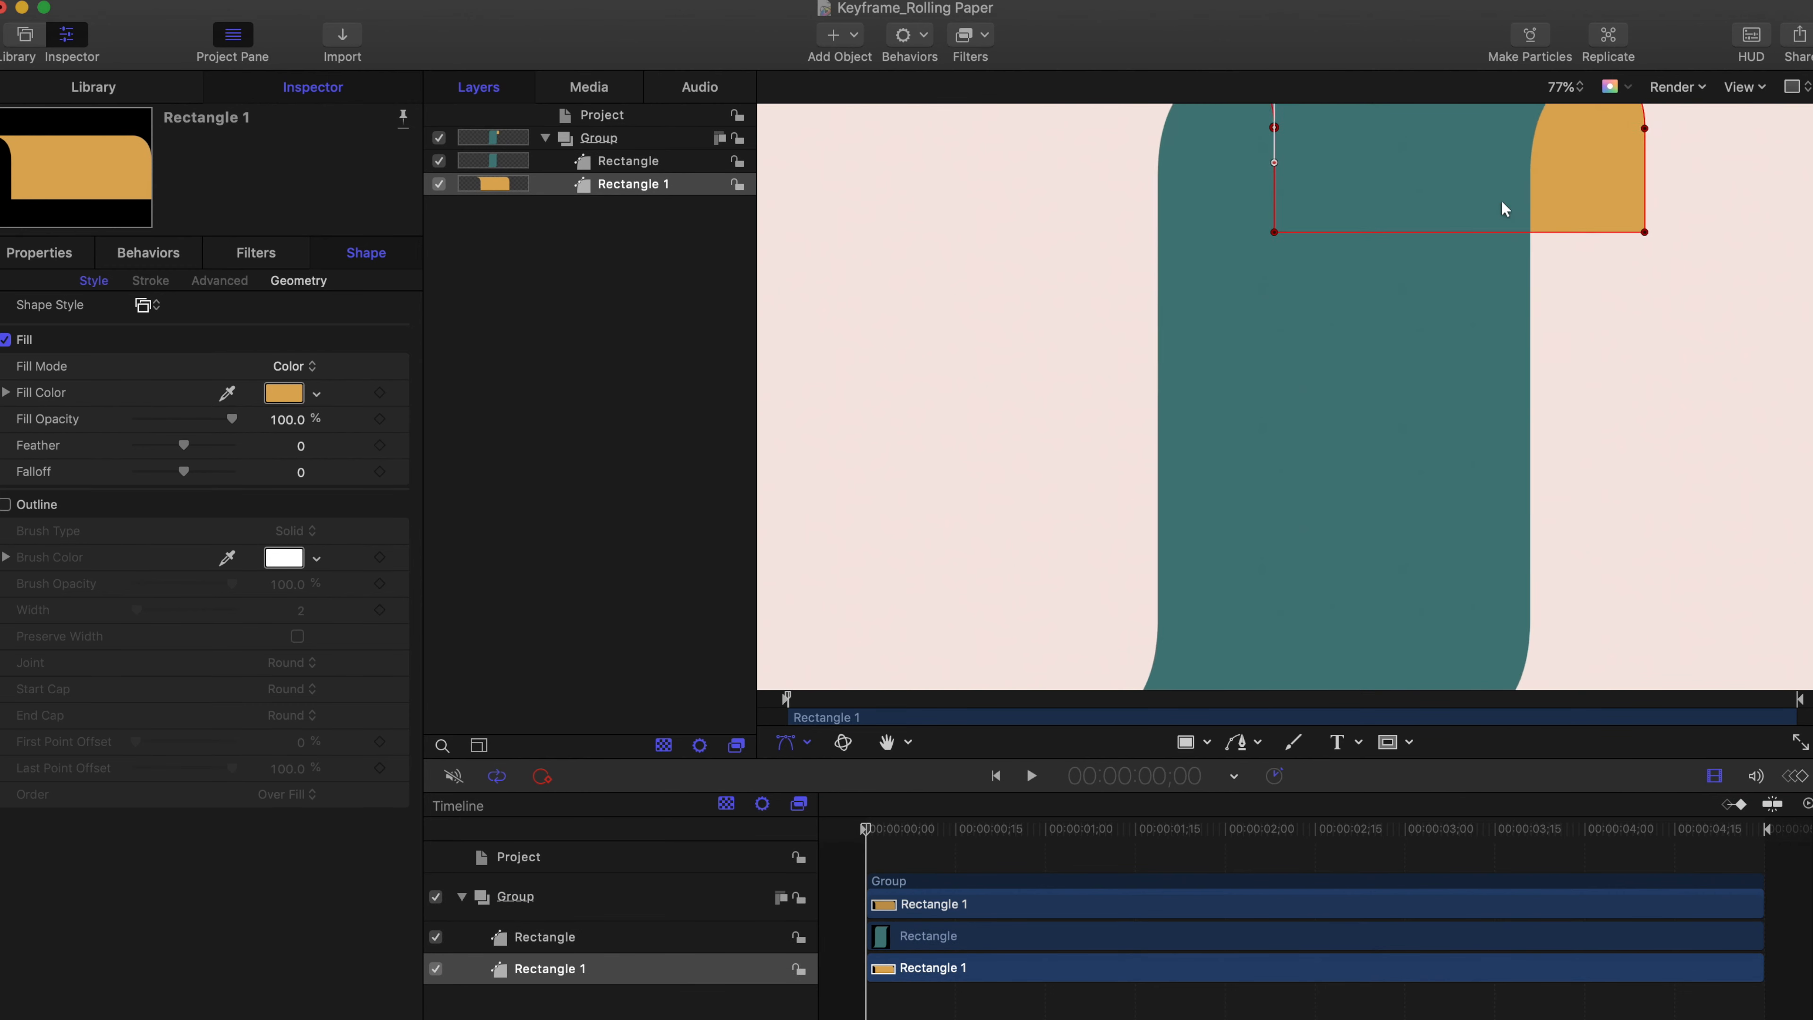
pyautogui.scroll(5, 1501, 202)
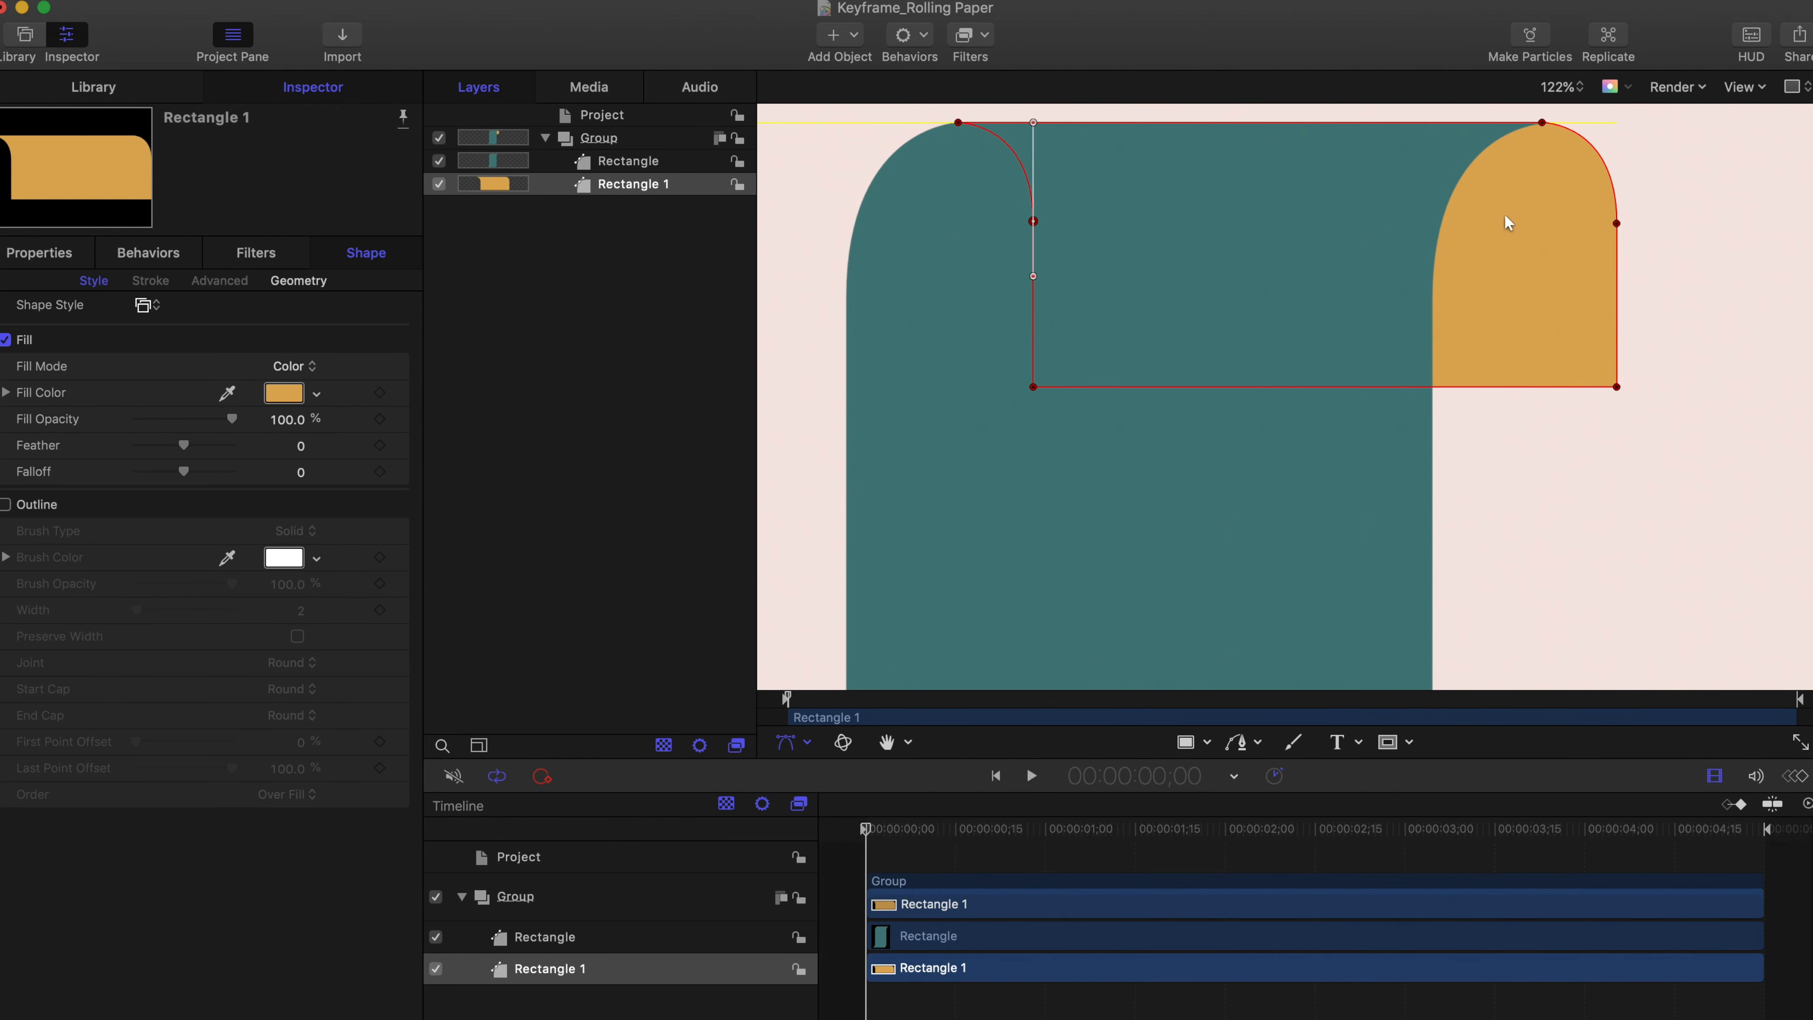
pyautogui.click(1687, 395)
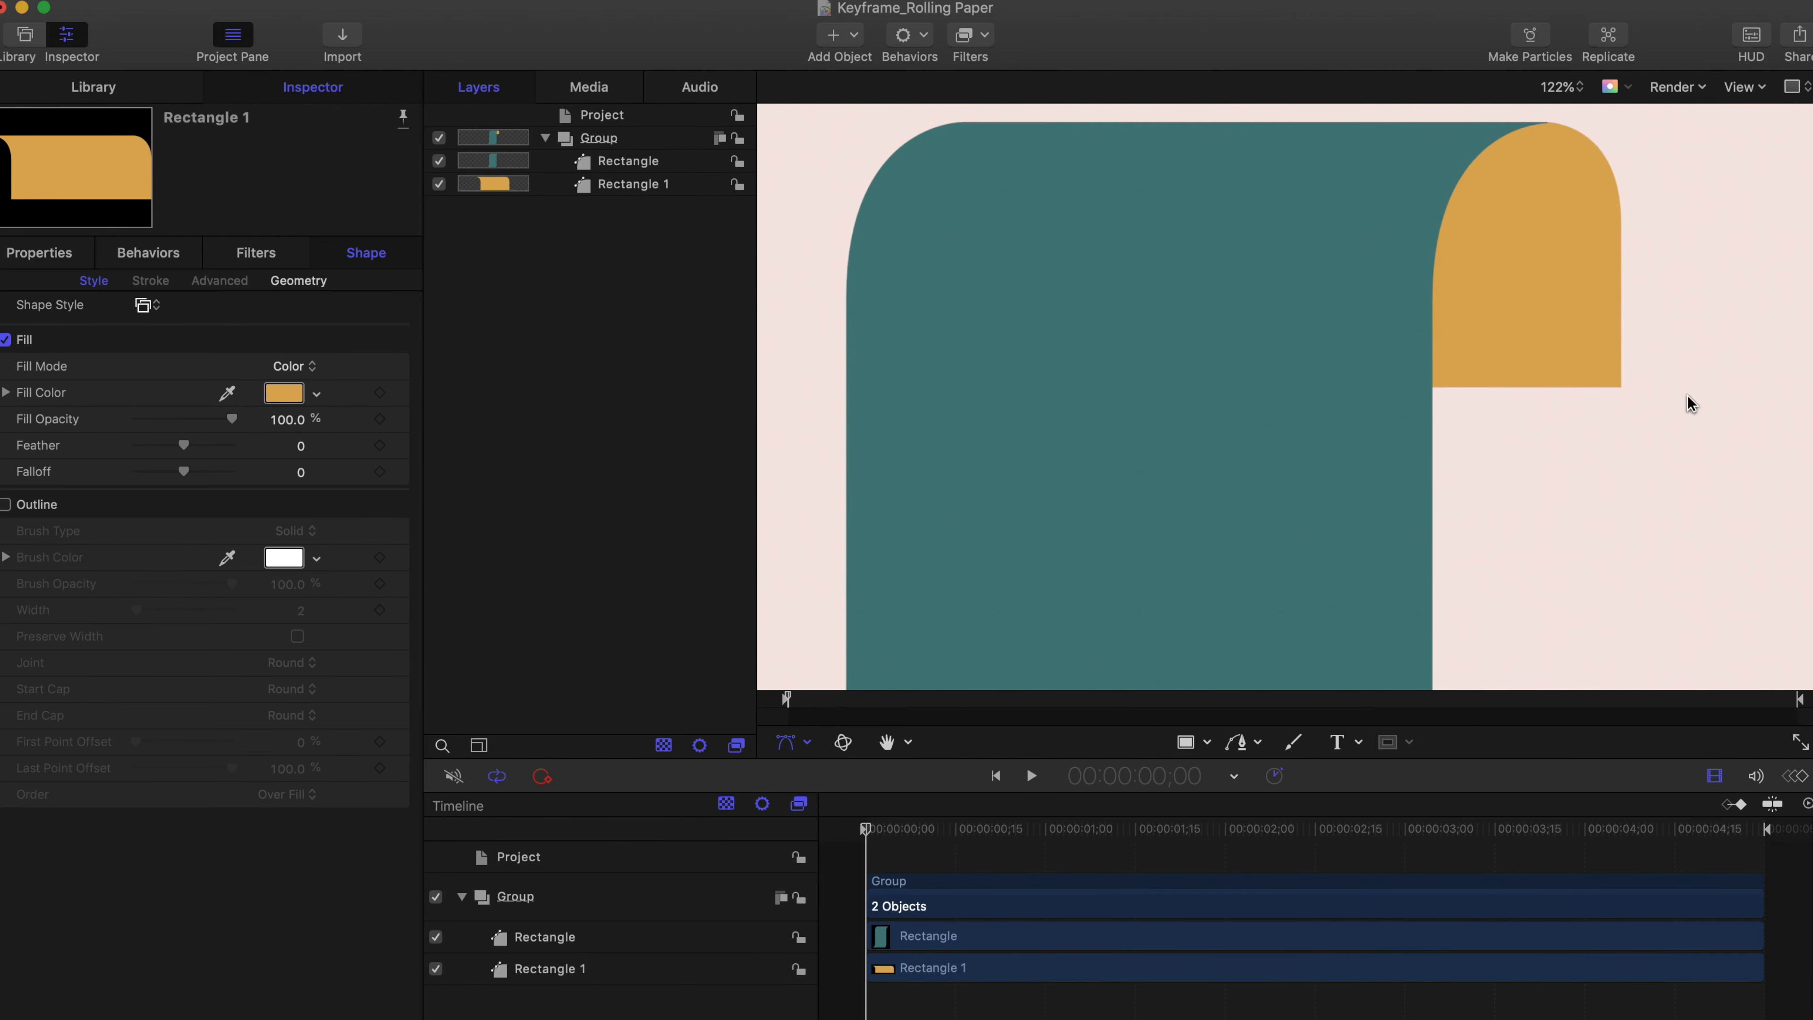
pyautogui.scroll(5, 1561, 161)
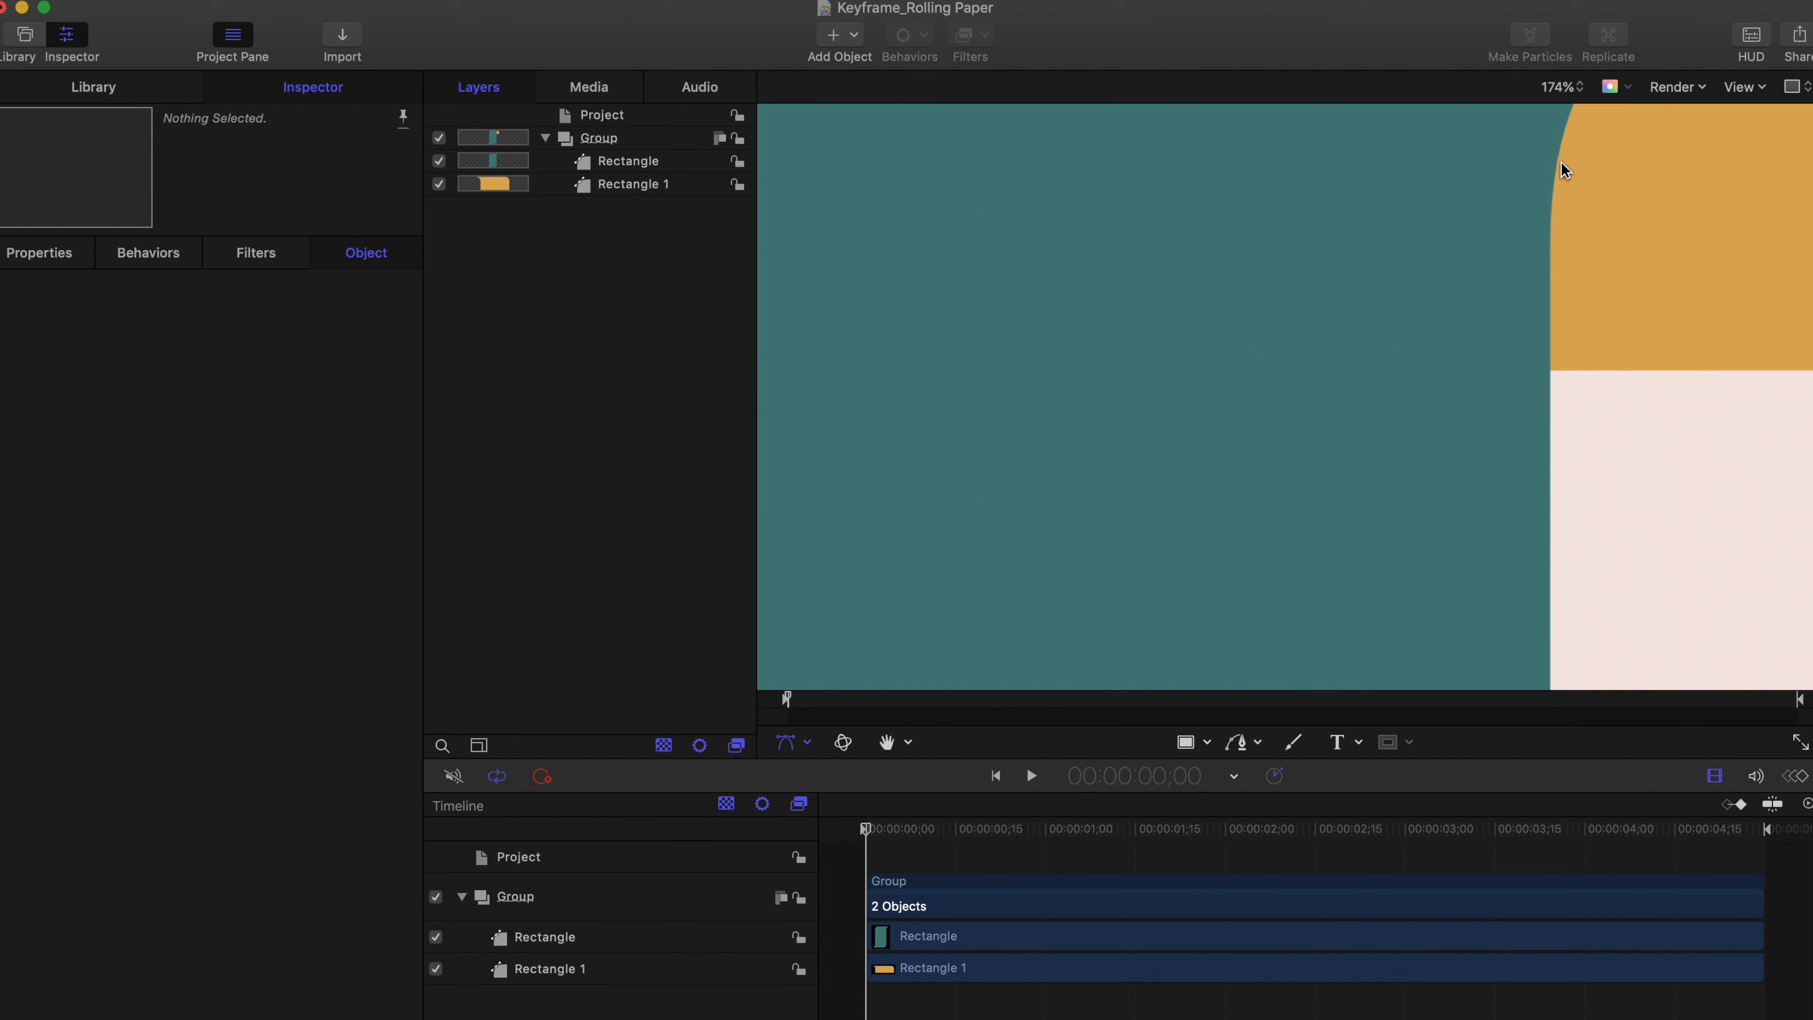
pyautogui.scroll(4, 1561, 162)
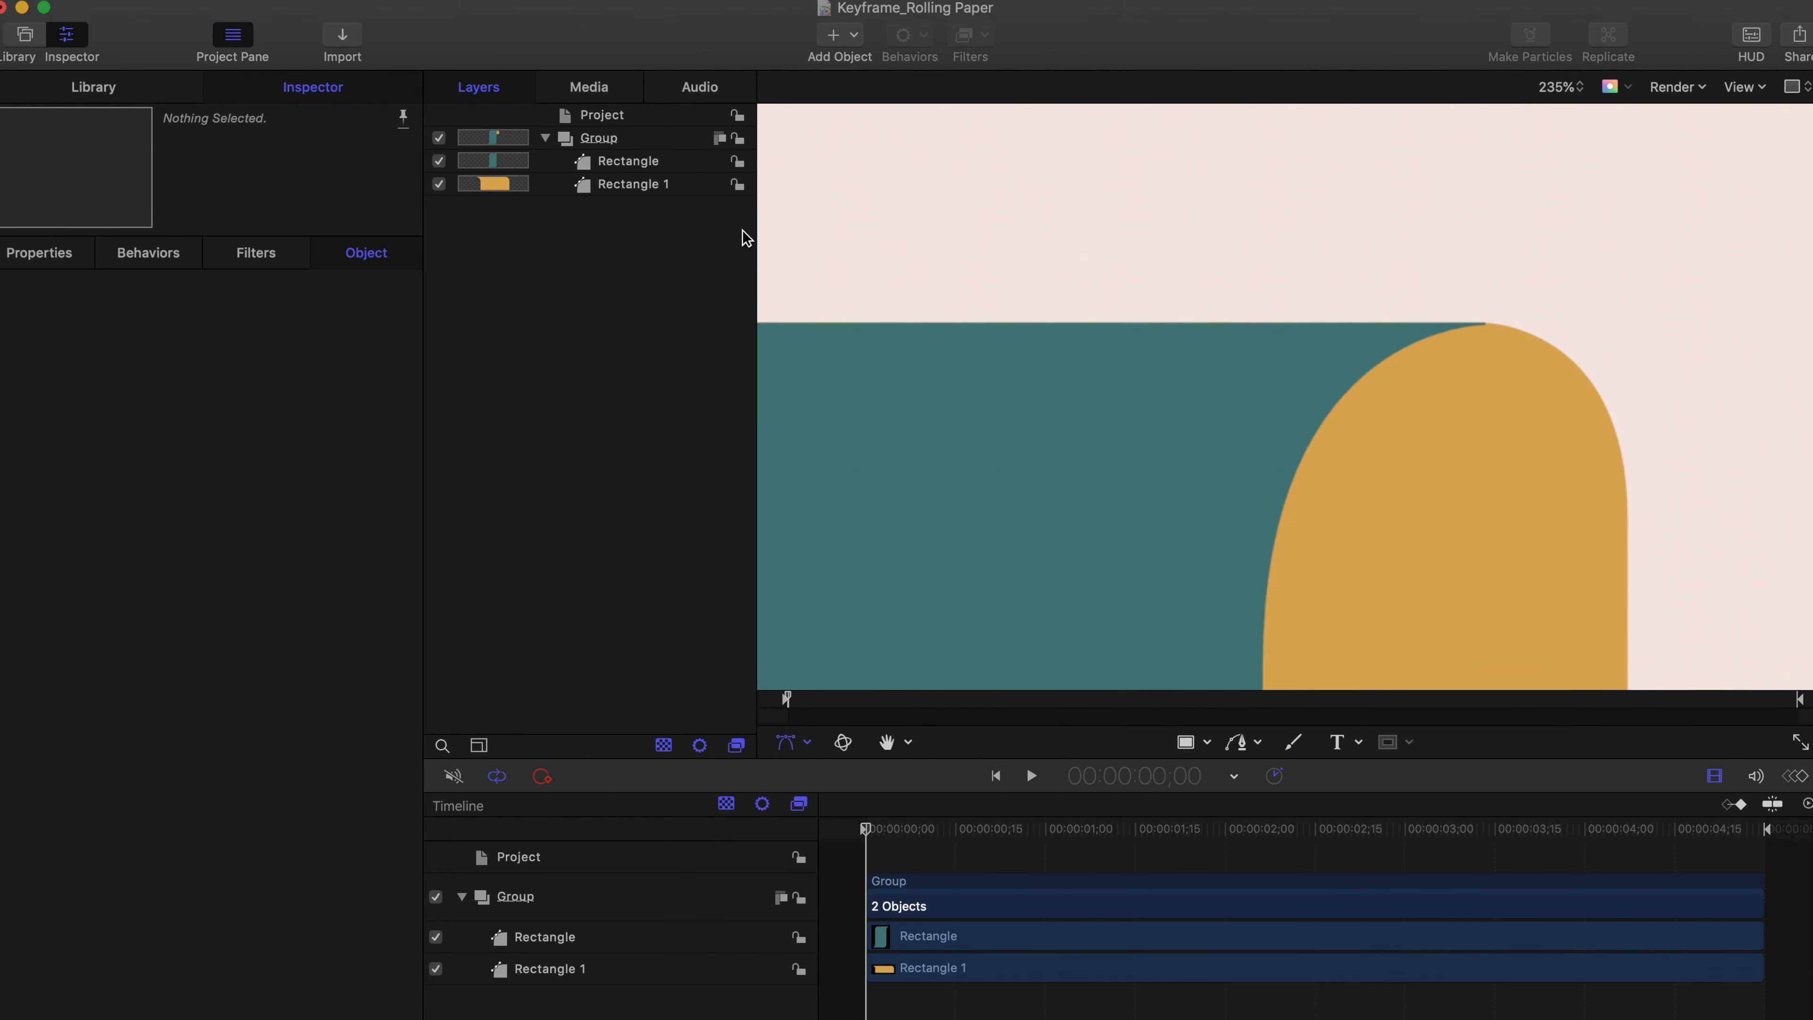
pyautogui.click(632, 162)
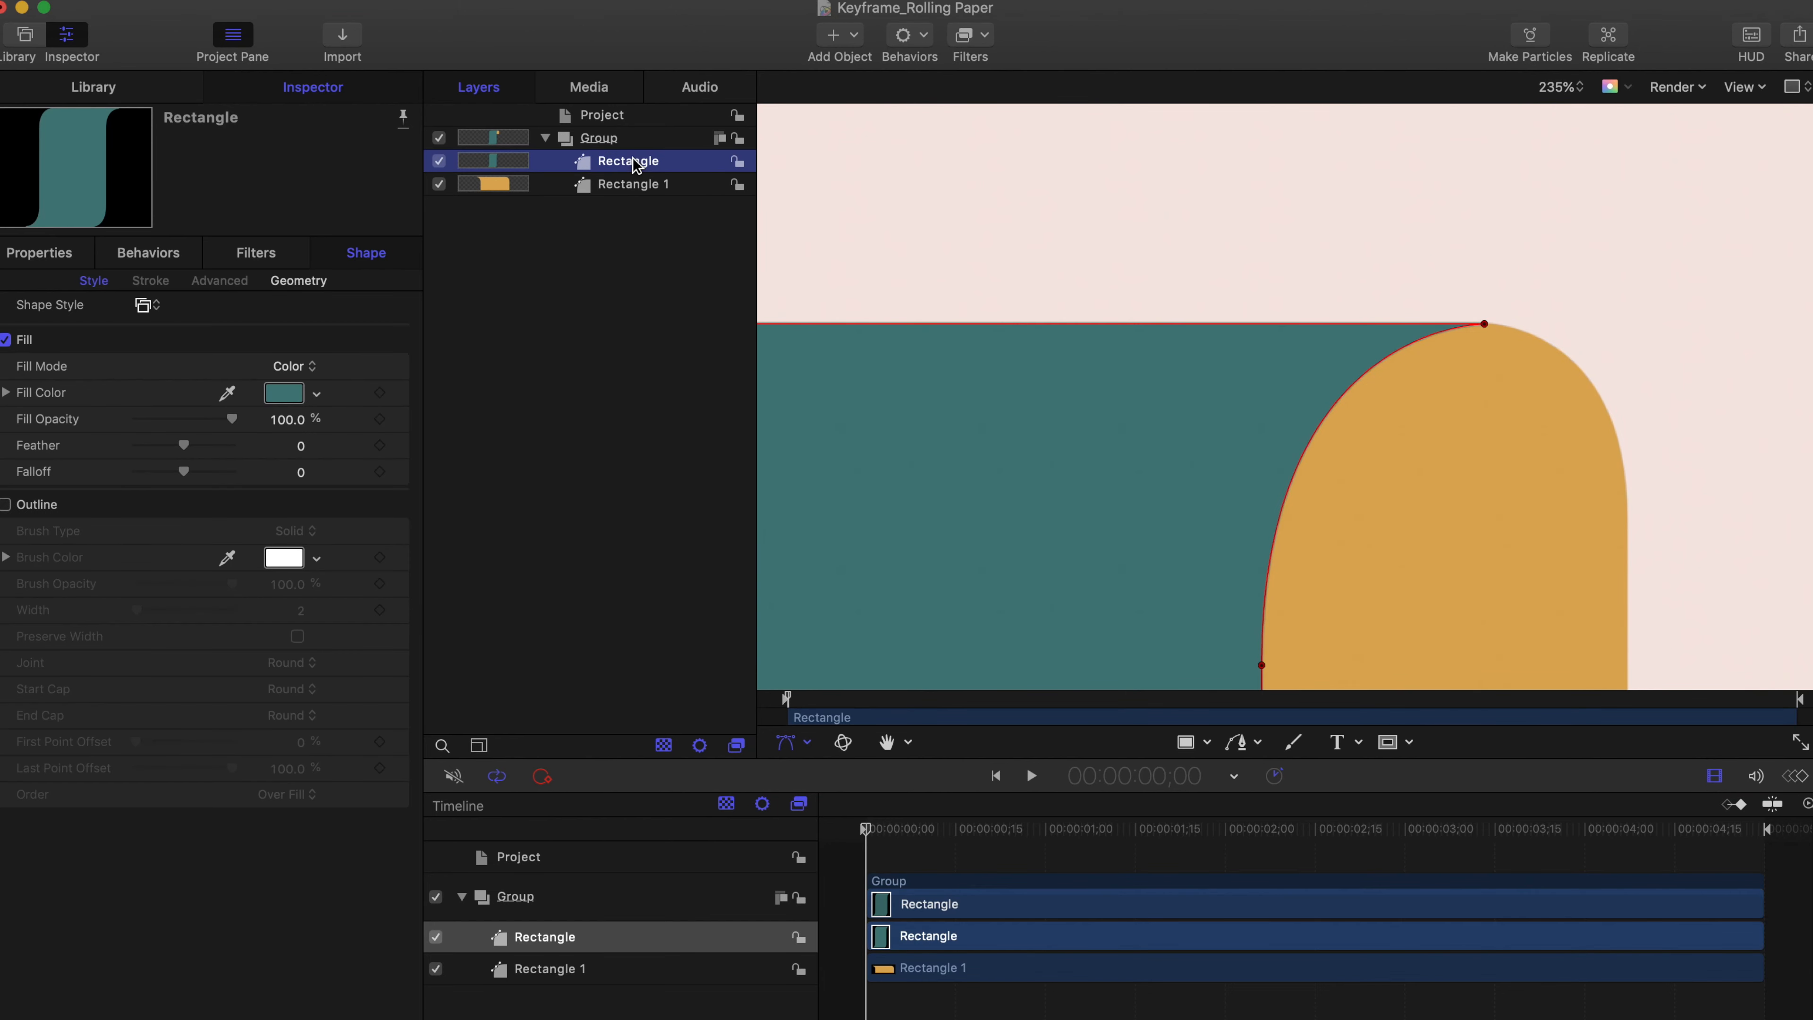
pyautogui.click(637, 186)
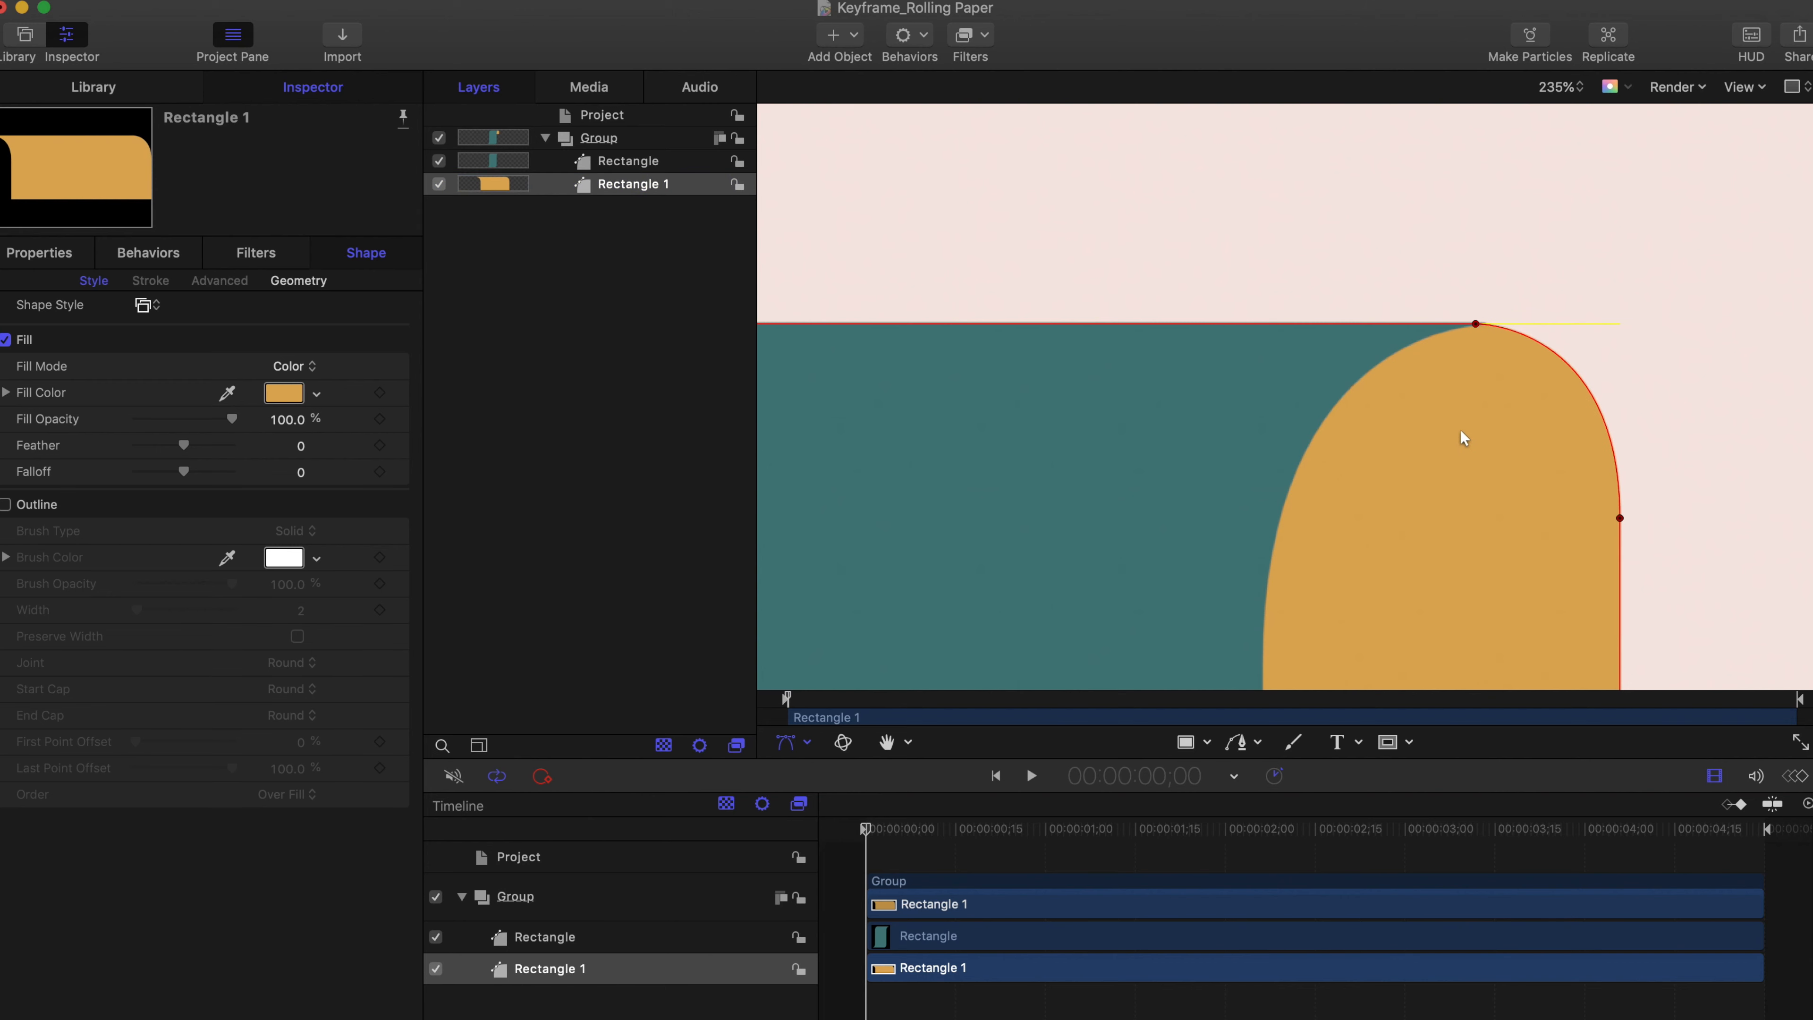
pyautogui.moveTo(1466, 429); pyautogui.dragTo(1470, 430)
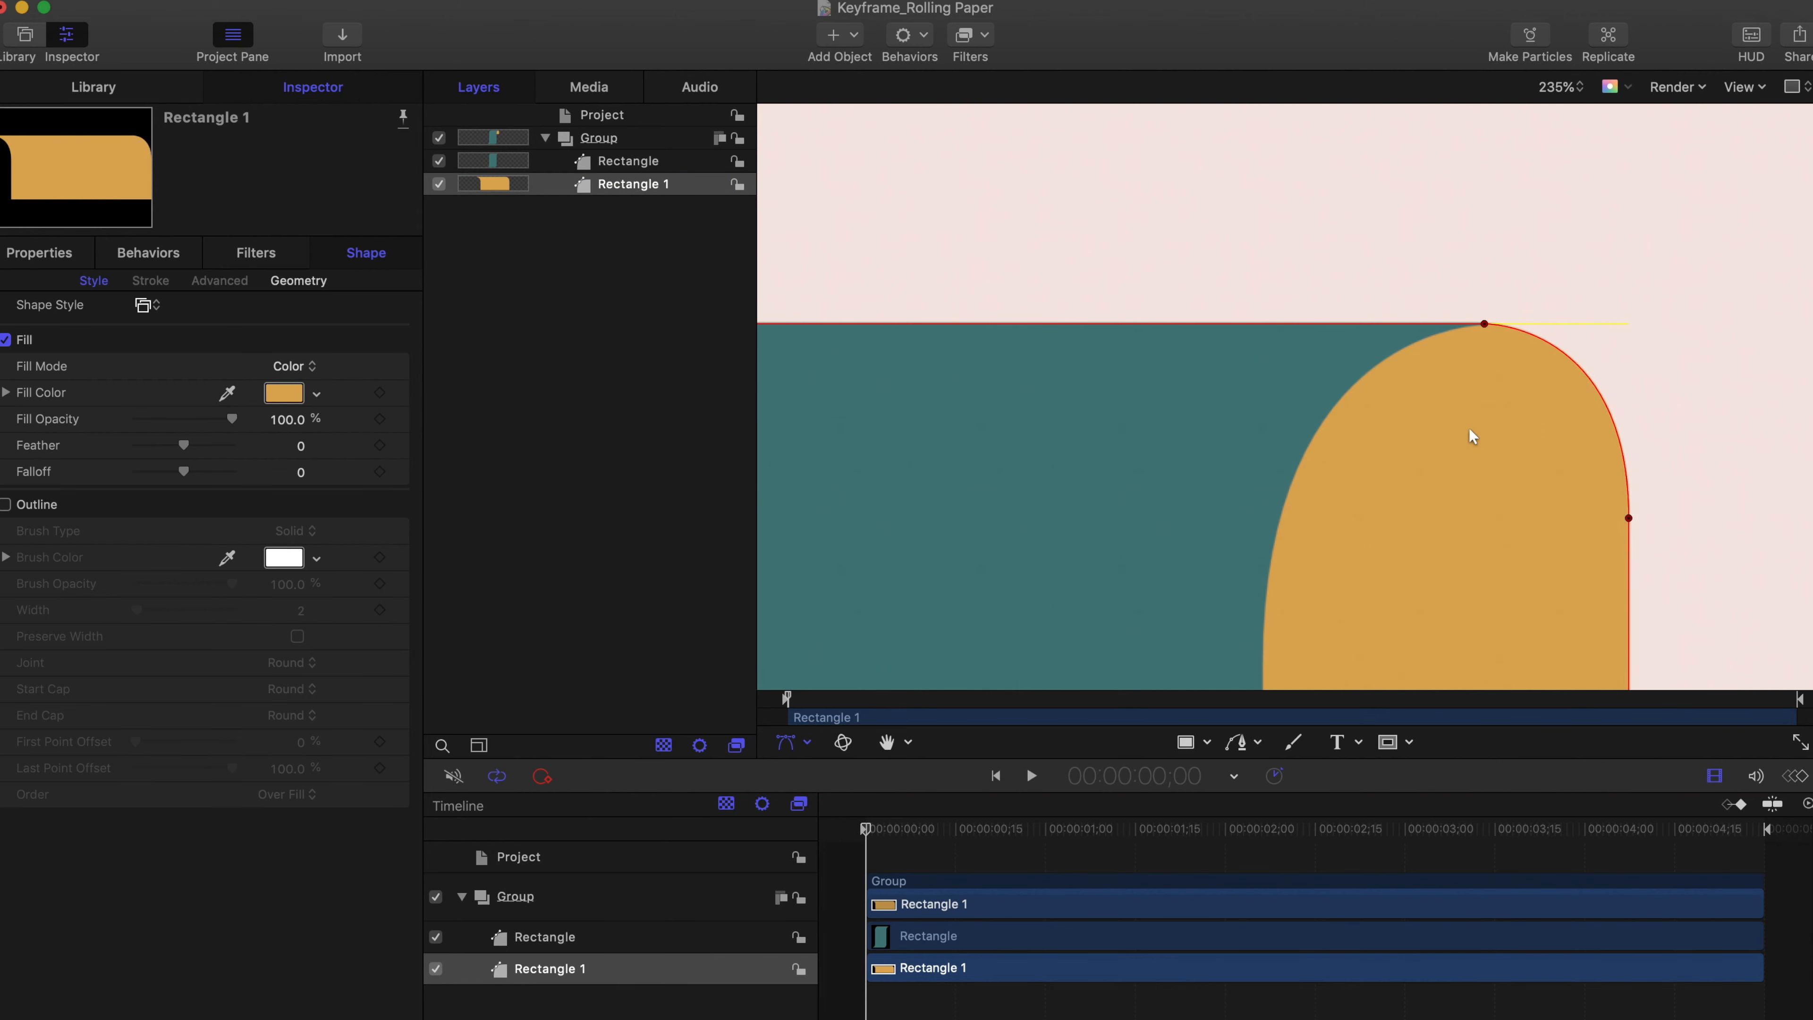
pyautogui.click(1632, 321)
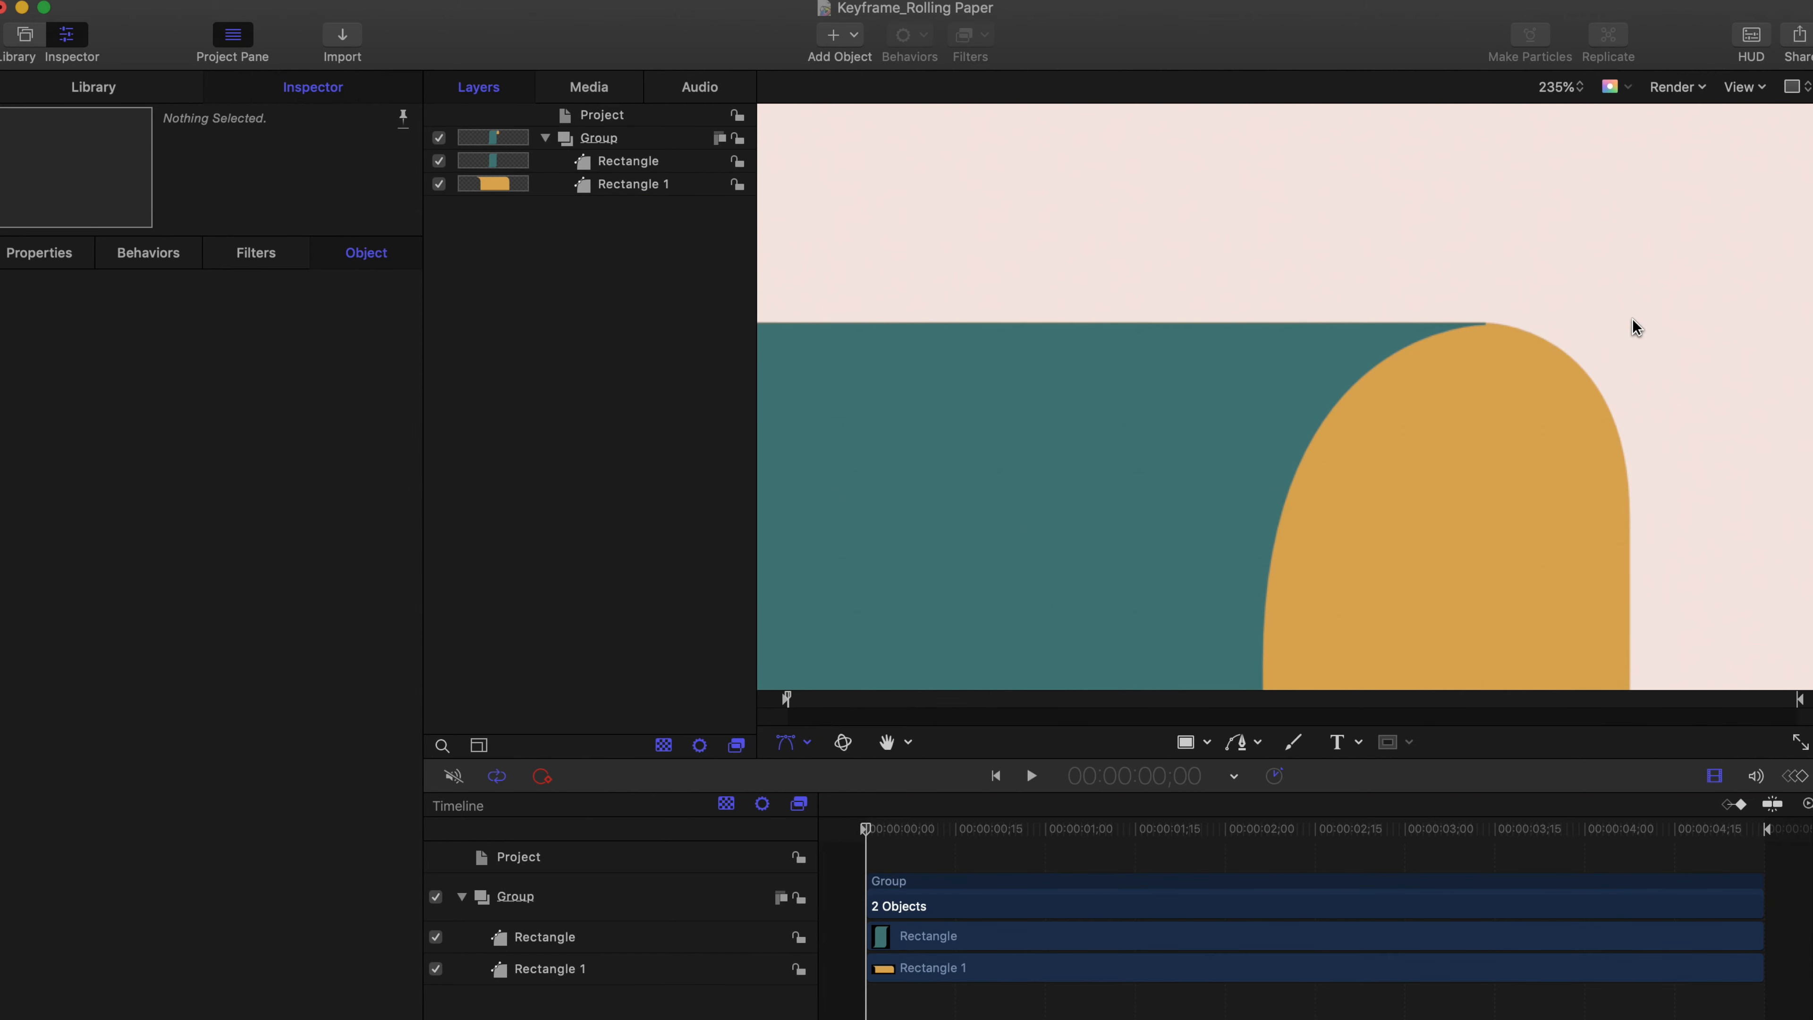
pyautogui.click(1549, 87)
pyautogui.click(1559, 121)
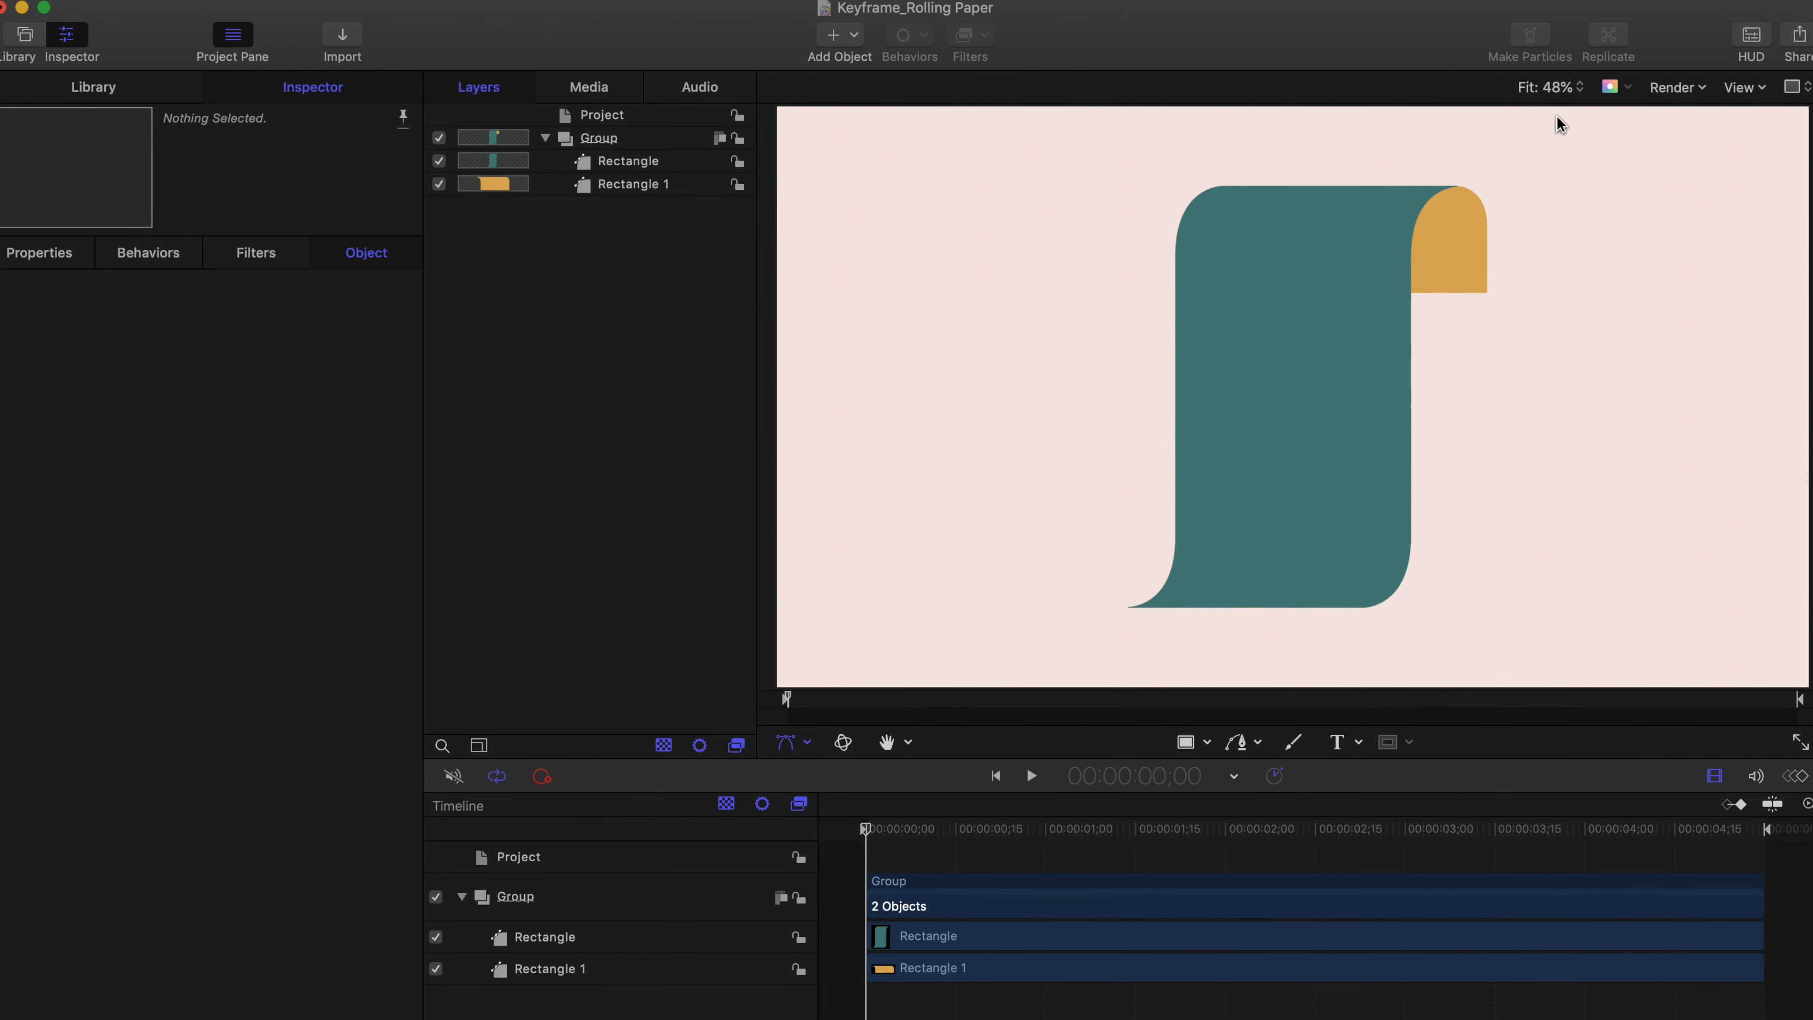
# Step: Duplicate the orange back shape, move the copy to the paper's lower left end, and place it above the centre shape
pyautogui.click(646, 184)
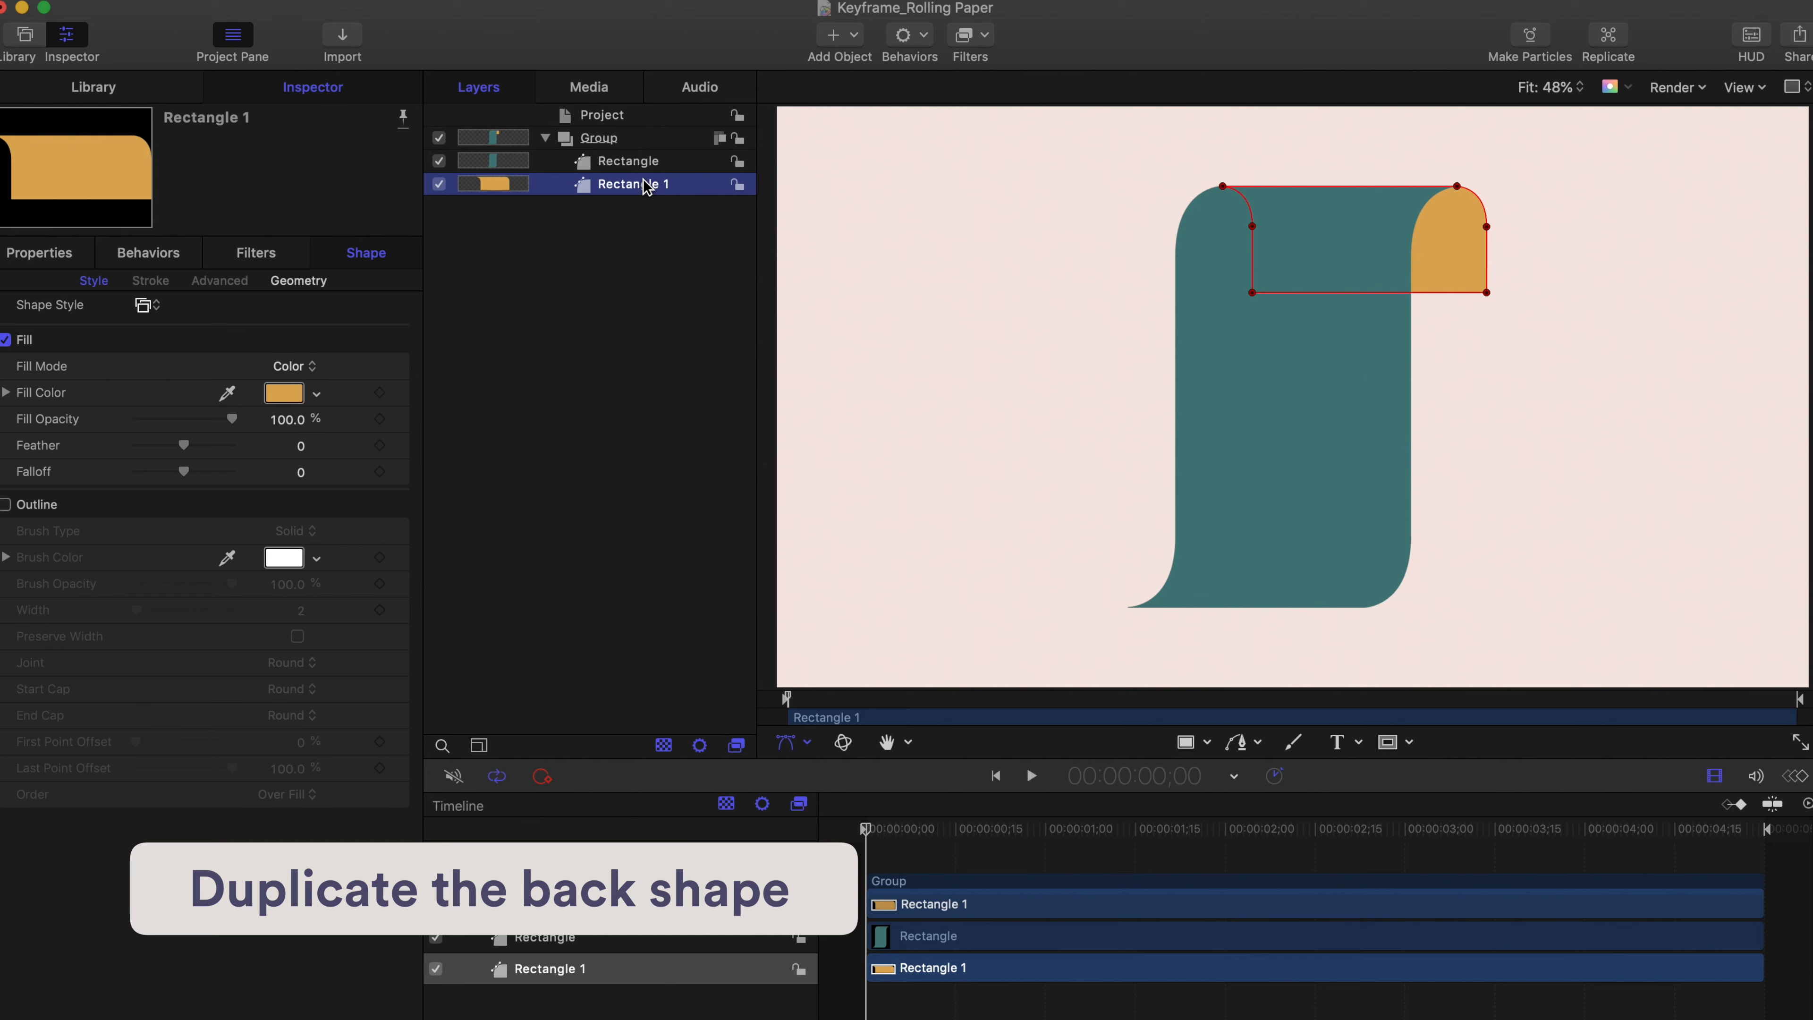
pyautogui.press('super+d')
pyautogui.moveTo(1331, 248); pyautogui.dragTo(1126, 534)
pyautogui.moveTo(604, 187); pyautogui.dragTo(610, 147)
# Step: Set the duplicated orange shape's rotation to 180°
pyautogui.click(57, 257)
pyautogui.click(302, 345)
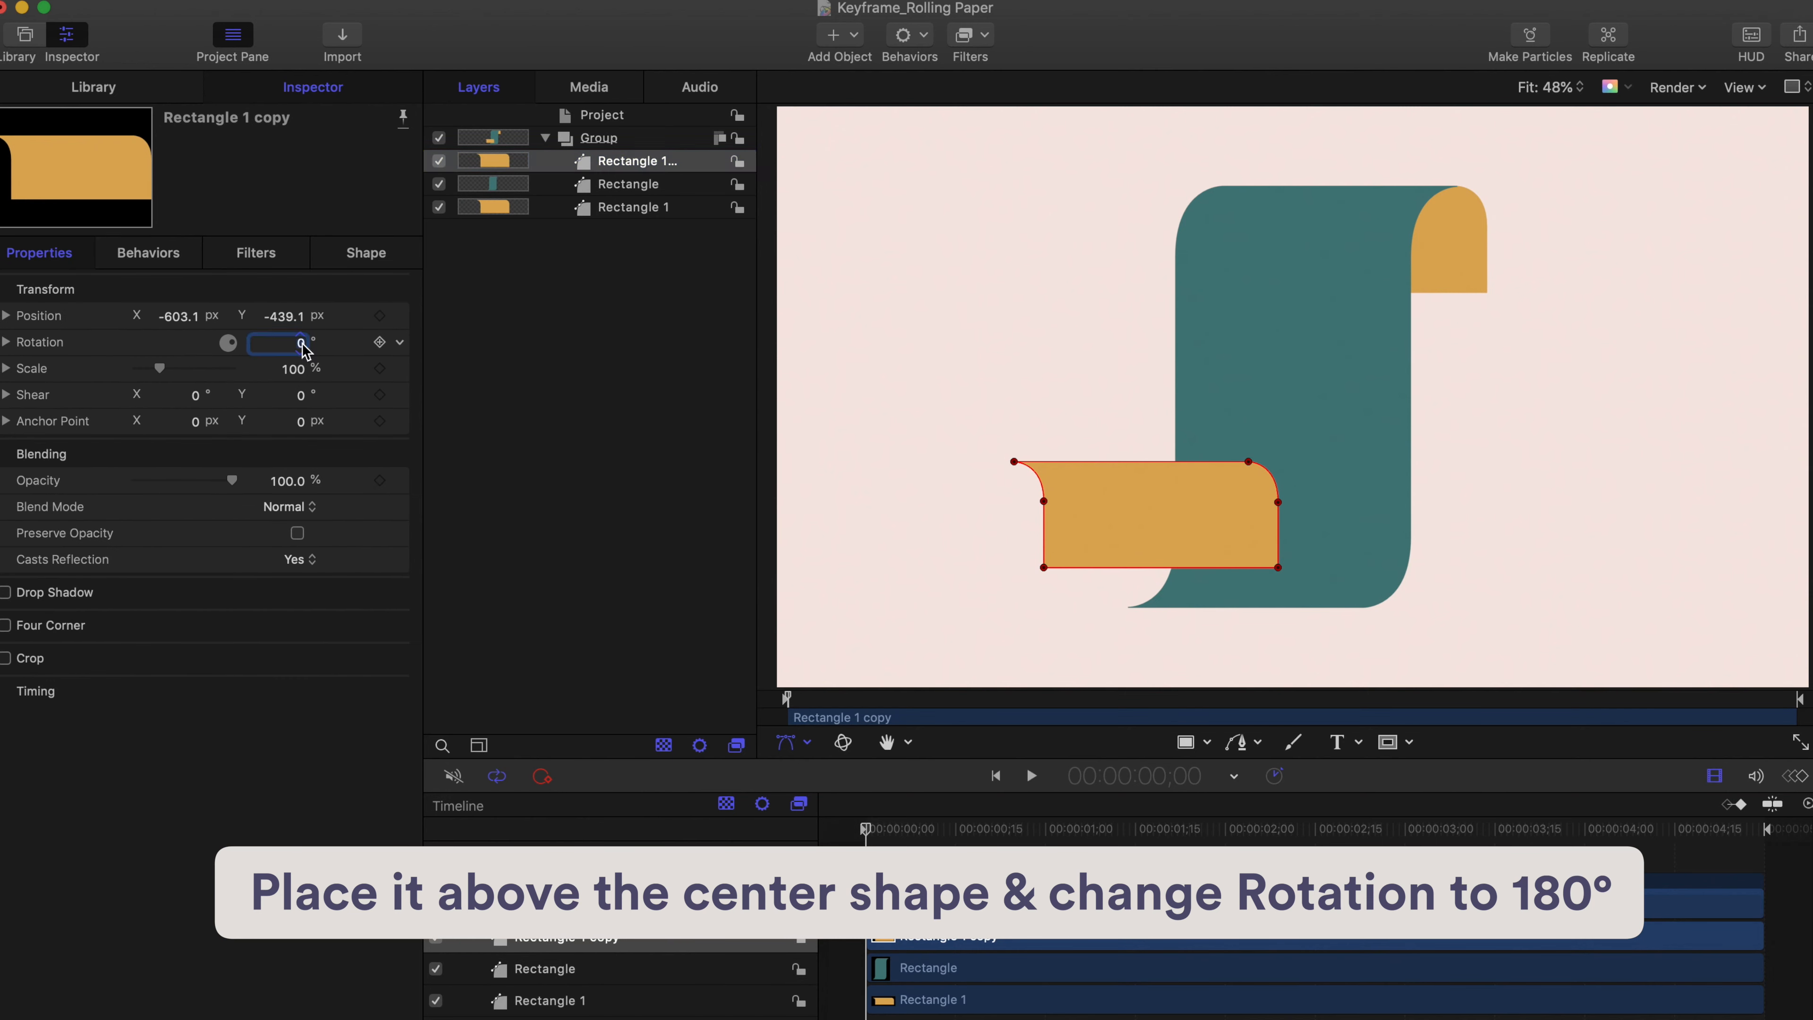
pyautogui.press('Return')
# Step: Position the rotated copy at about X -178 px, Y -585 px so its bottom edge and curve meet the teal shape's lower end
pyautogui.moveTo(1044, 496); pyautogui.dragTo(1179, 537)
pyautogui.press('super+equal')
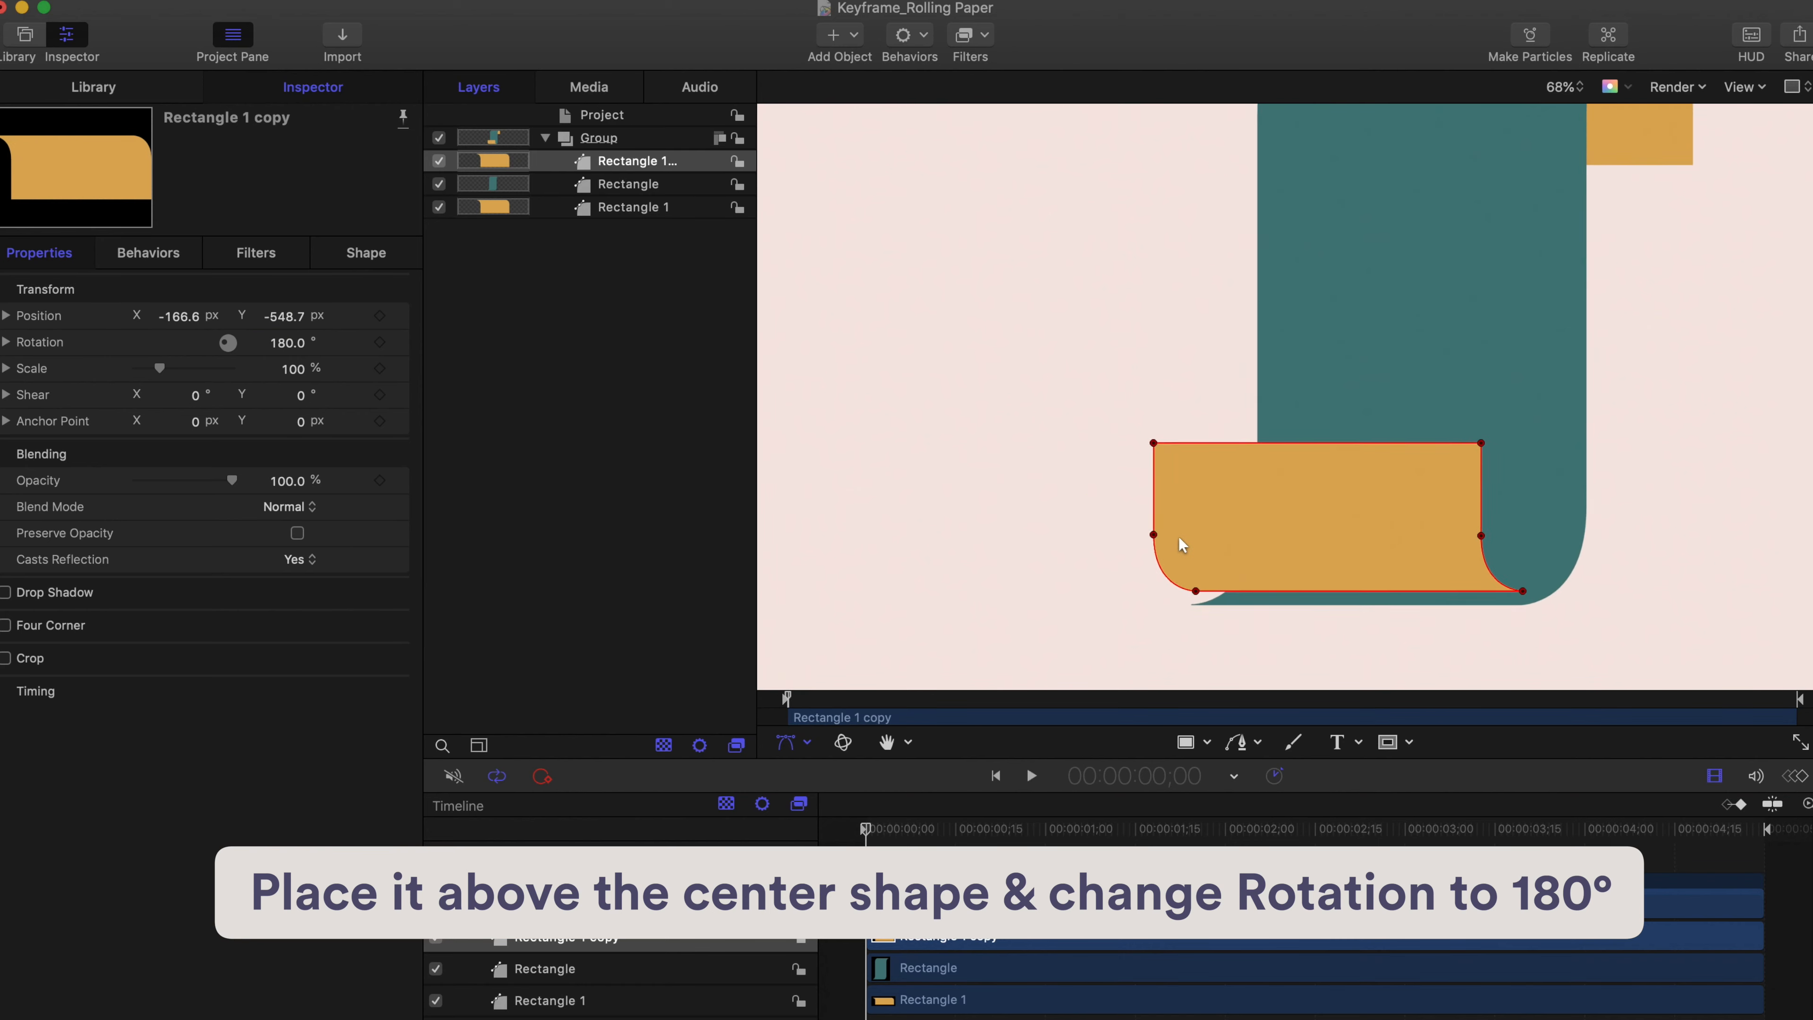
pyautogui.press('super+equal')
pyautogui.press('super+equal')
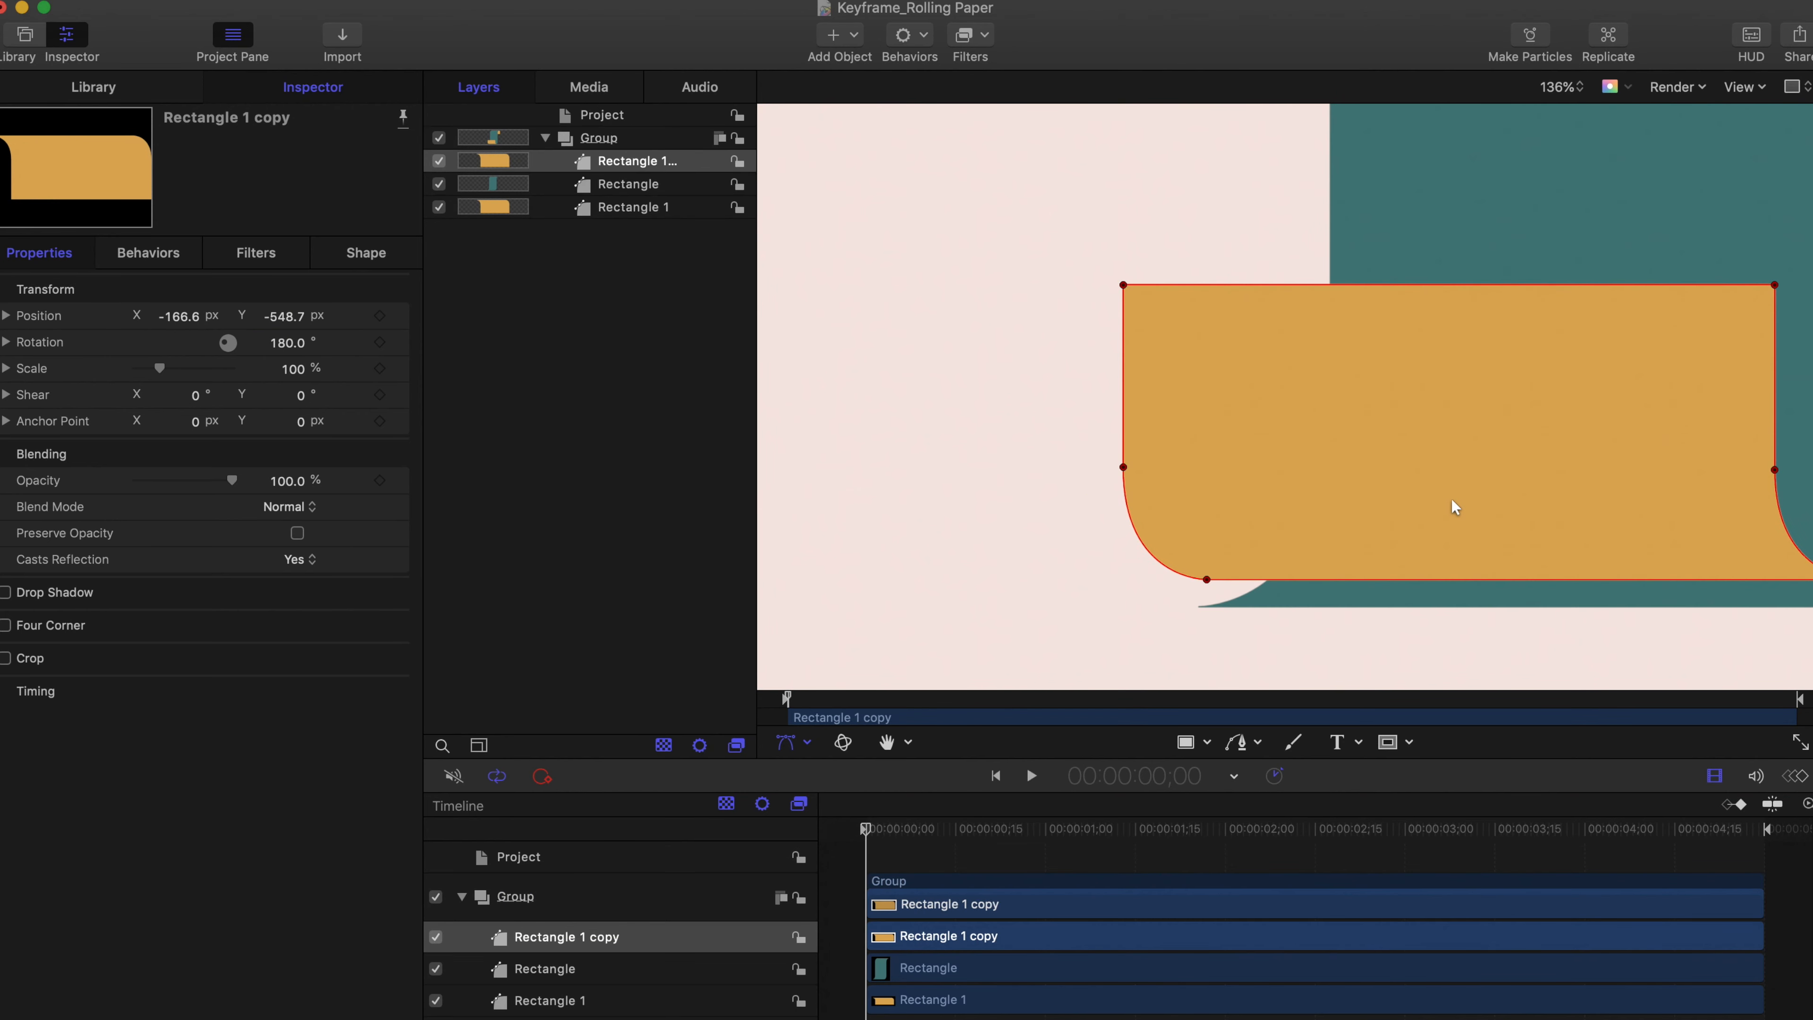
pyautogui.scroll(3, 1452, 498)
pyautogui.moveTo(1412, 471); pyautogui.dragTo(1402, 497)
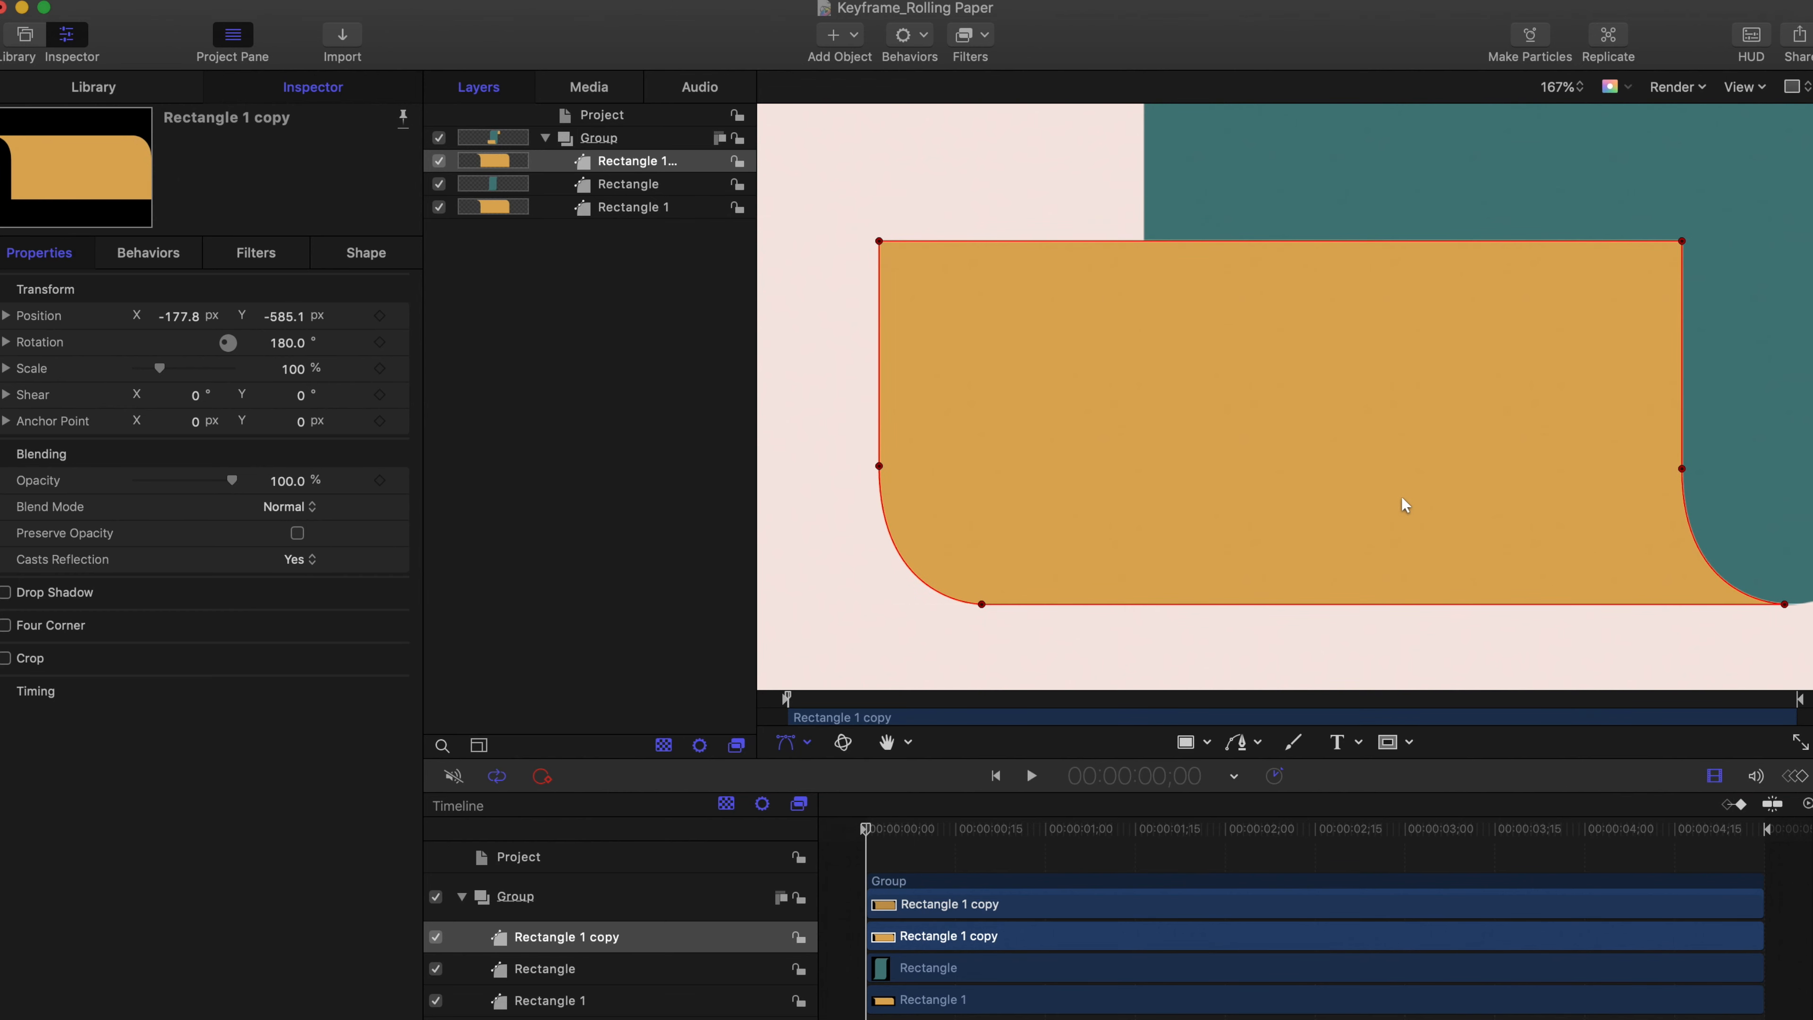
pyautogui.click(1559, 90)
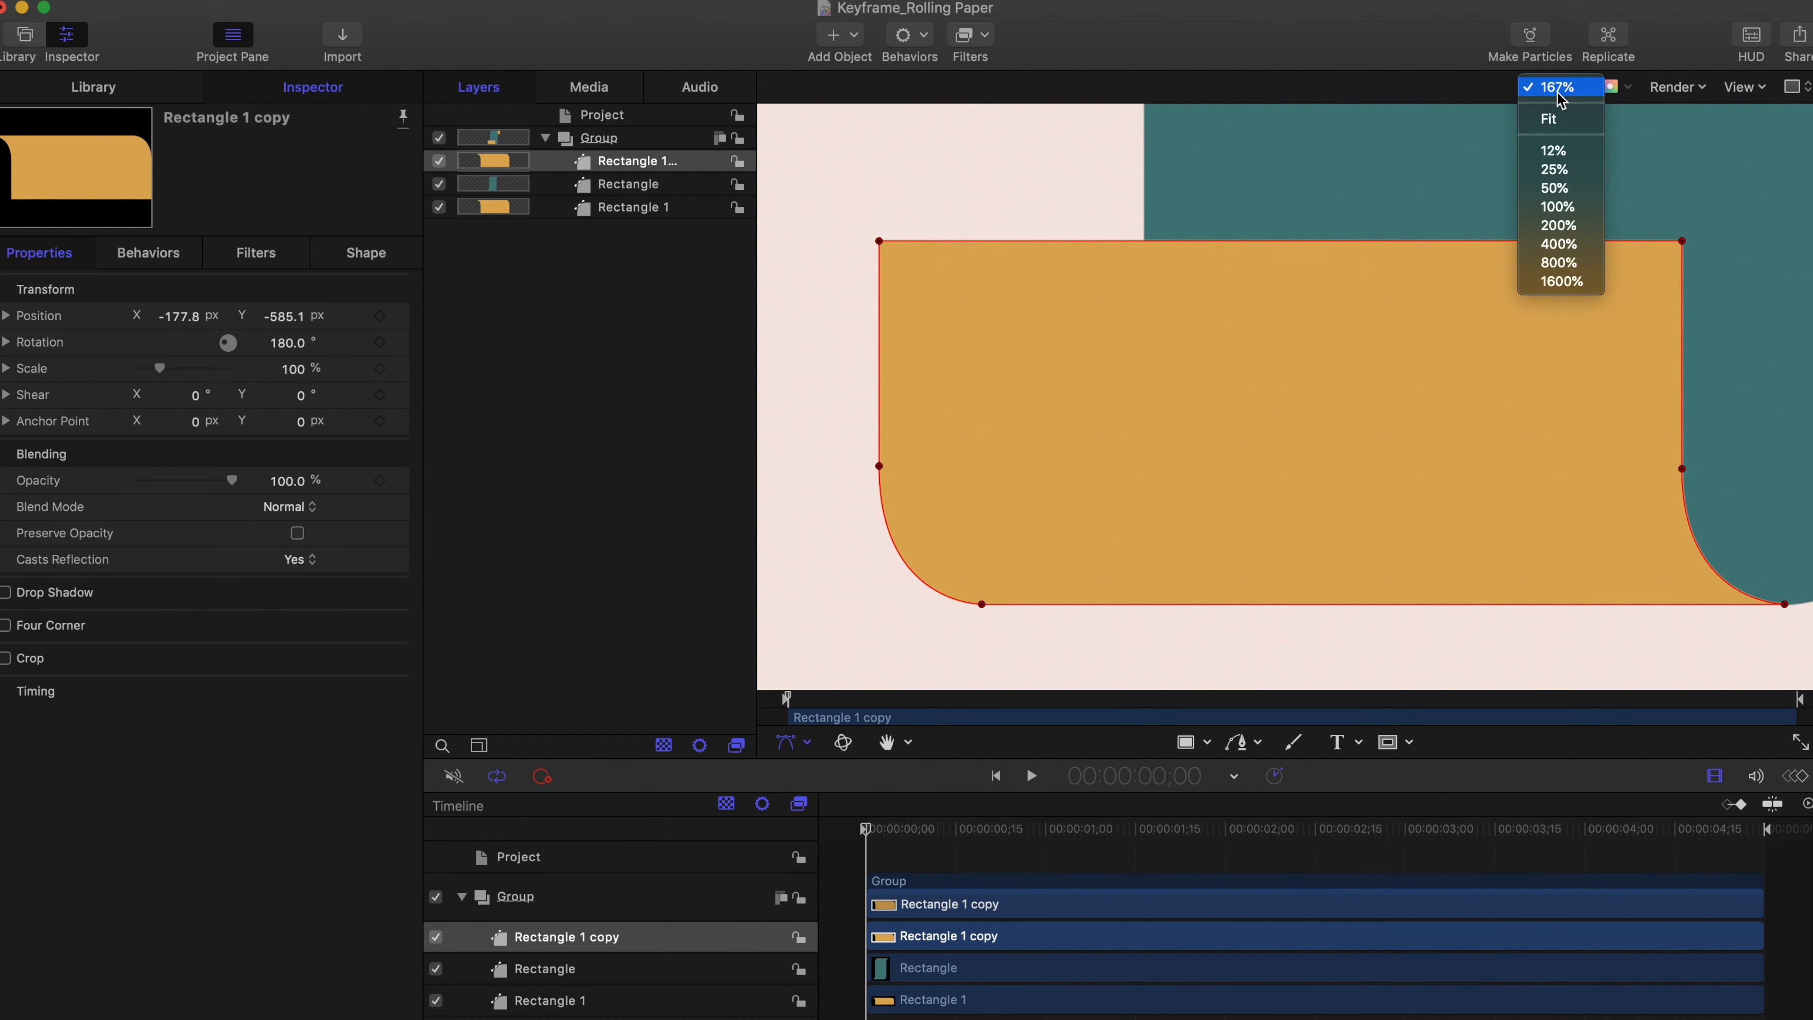
pyautogui.click(1558, 110)
pyautogui.click(1624, 370)
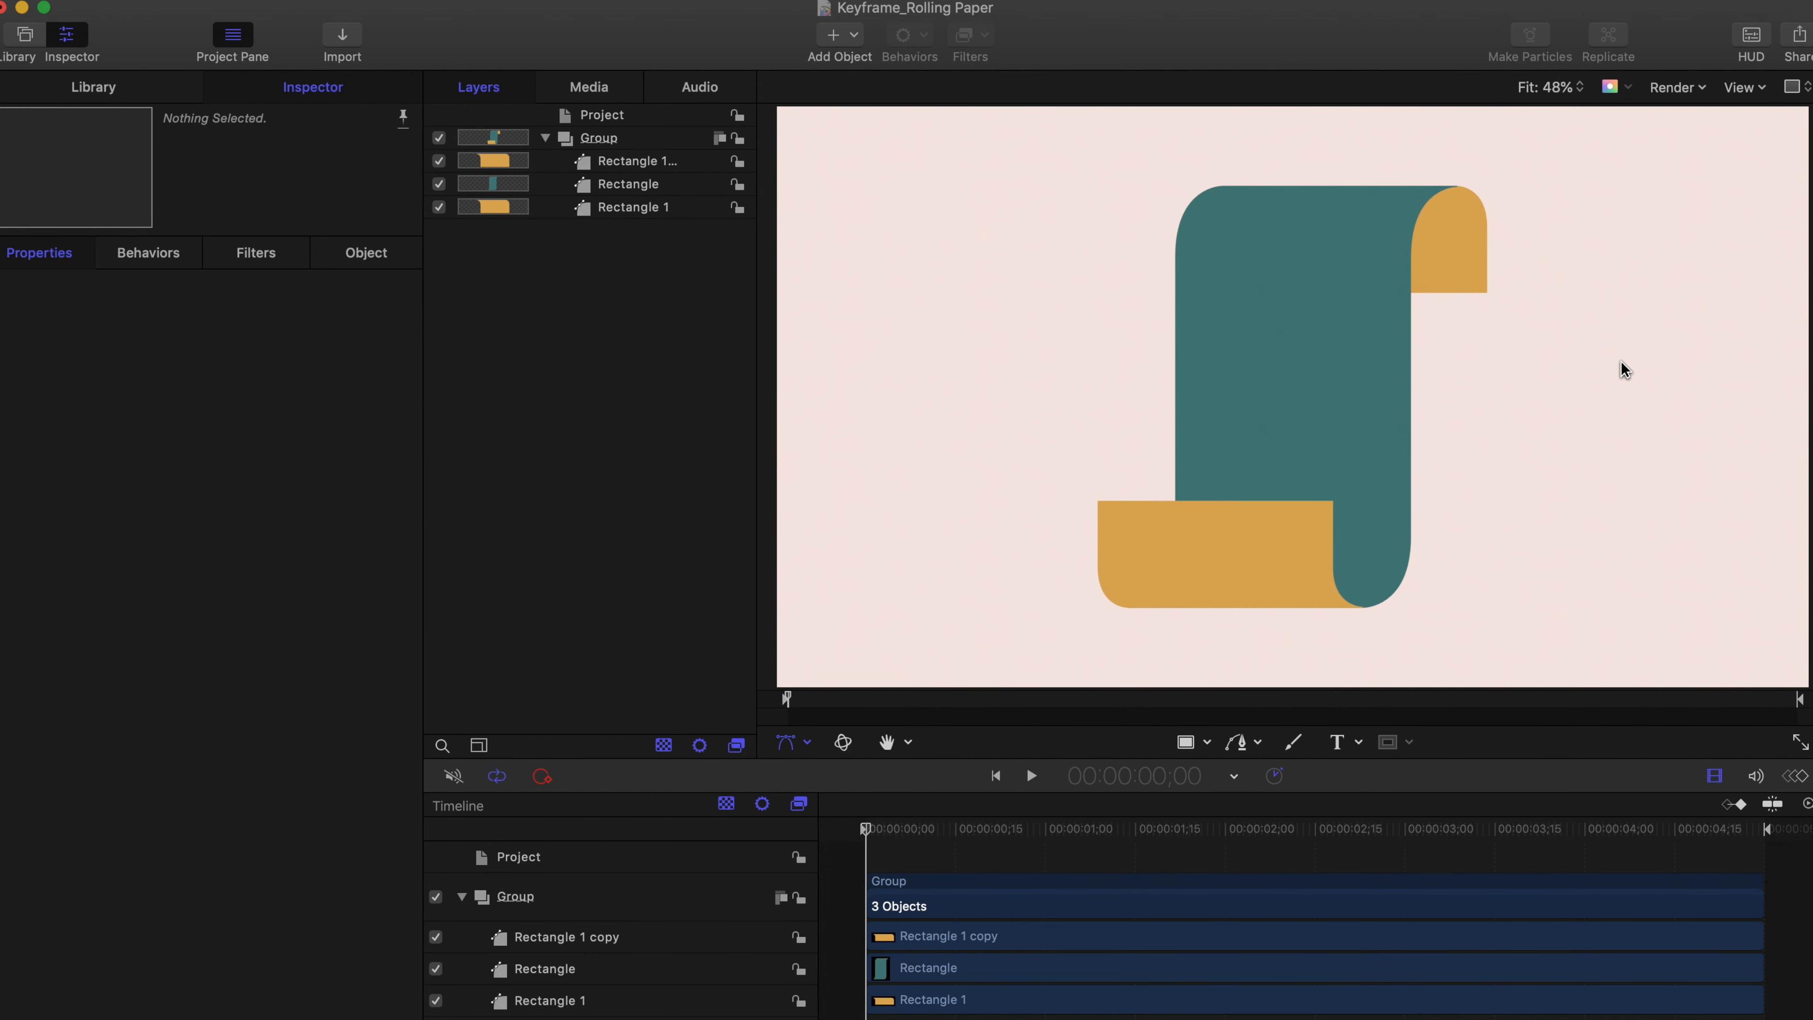
# Step: Fill the teal centre shape with the F1D38F swatch
pyautogui.click(628, 184)
pyautogui.click(366, 252)
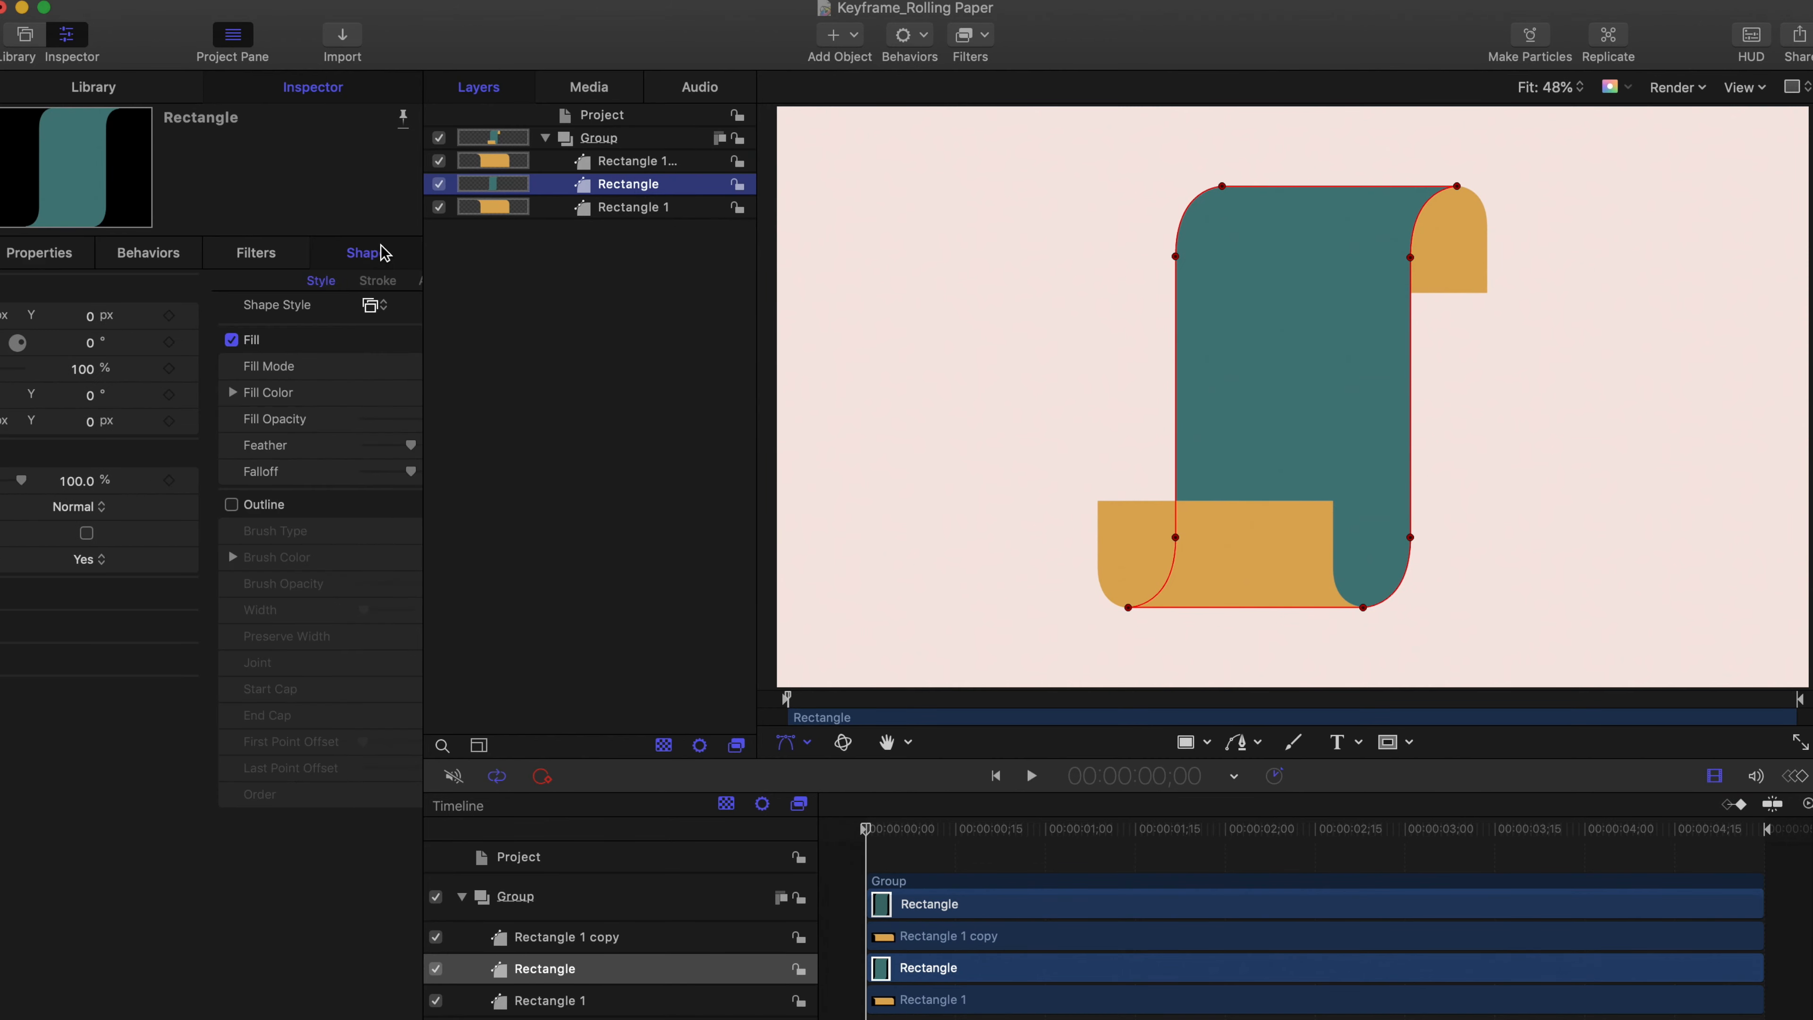
pyautogui.click(284, 391)
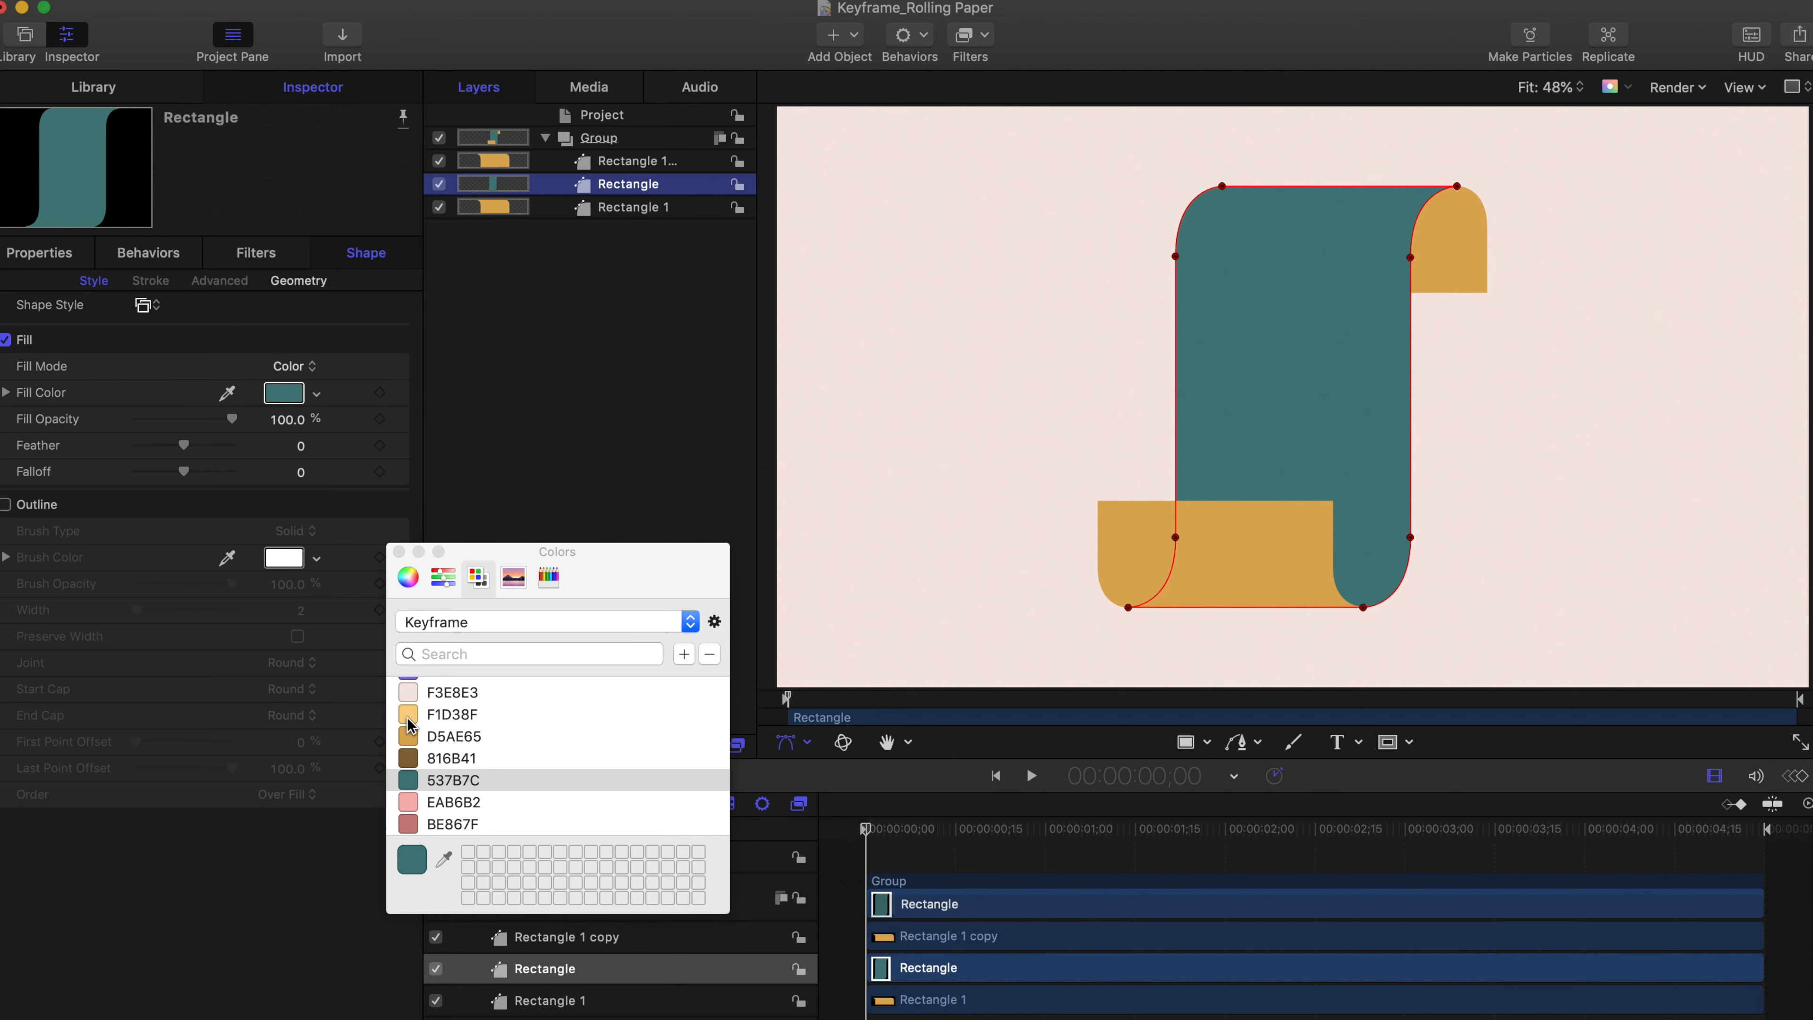
pyautogui.click(421, 715)
pyautogui.press('super+minus')
# Step: Darken the centre shape's fill slightly with the colour wheel's brightness slider
pyautogui.click(442, 578)
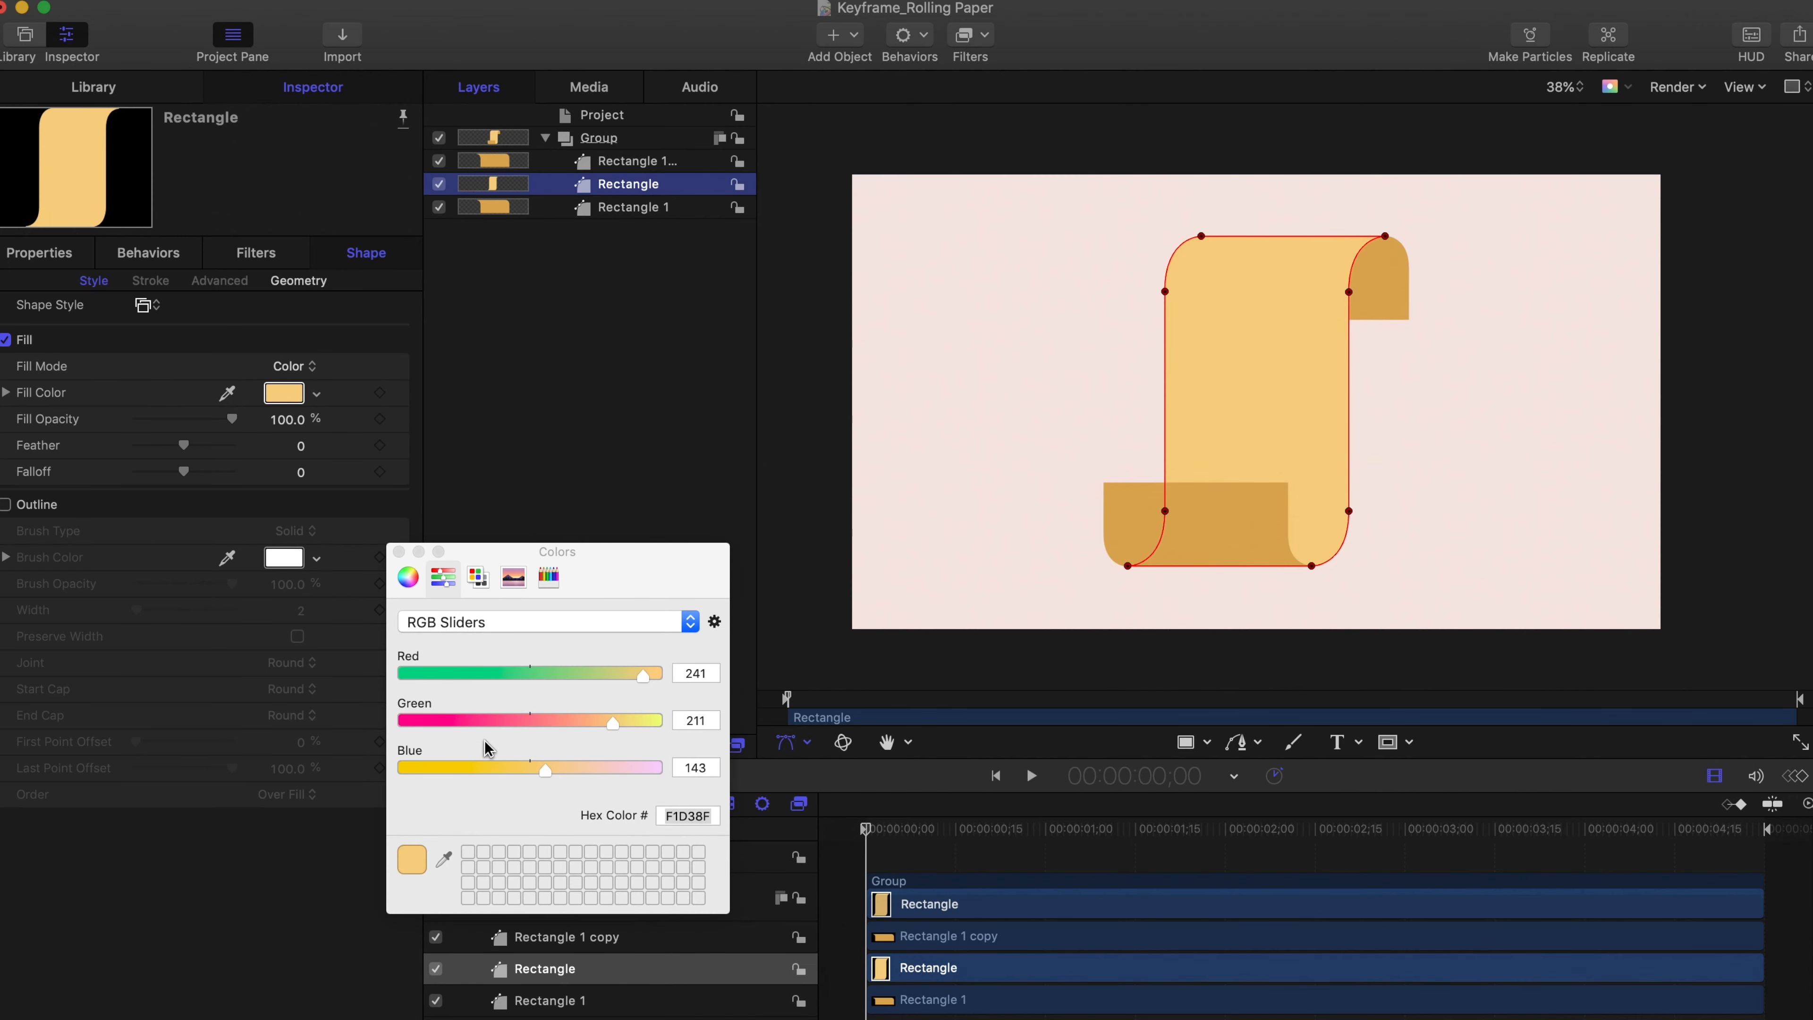
pyautogui.click(409, 580)
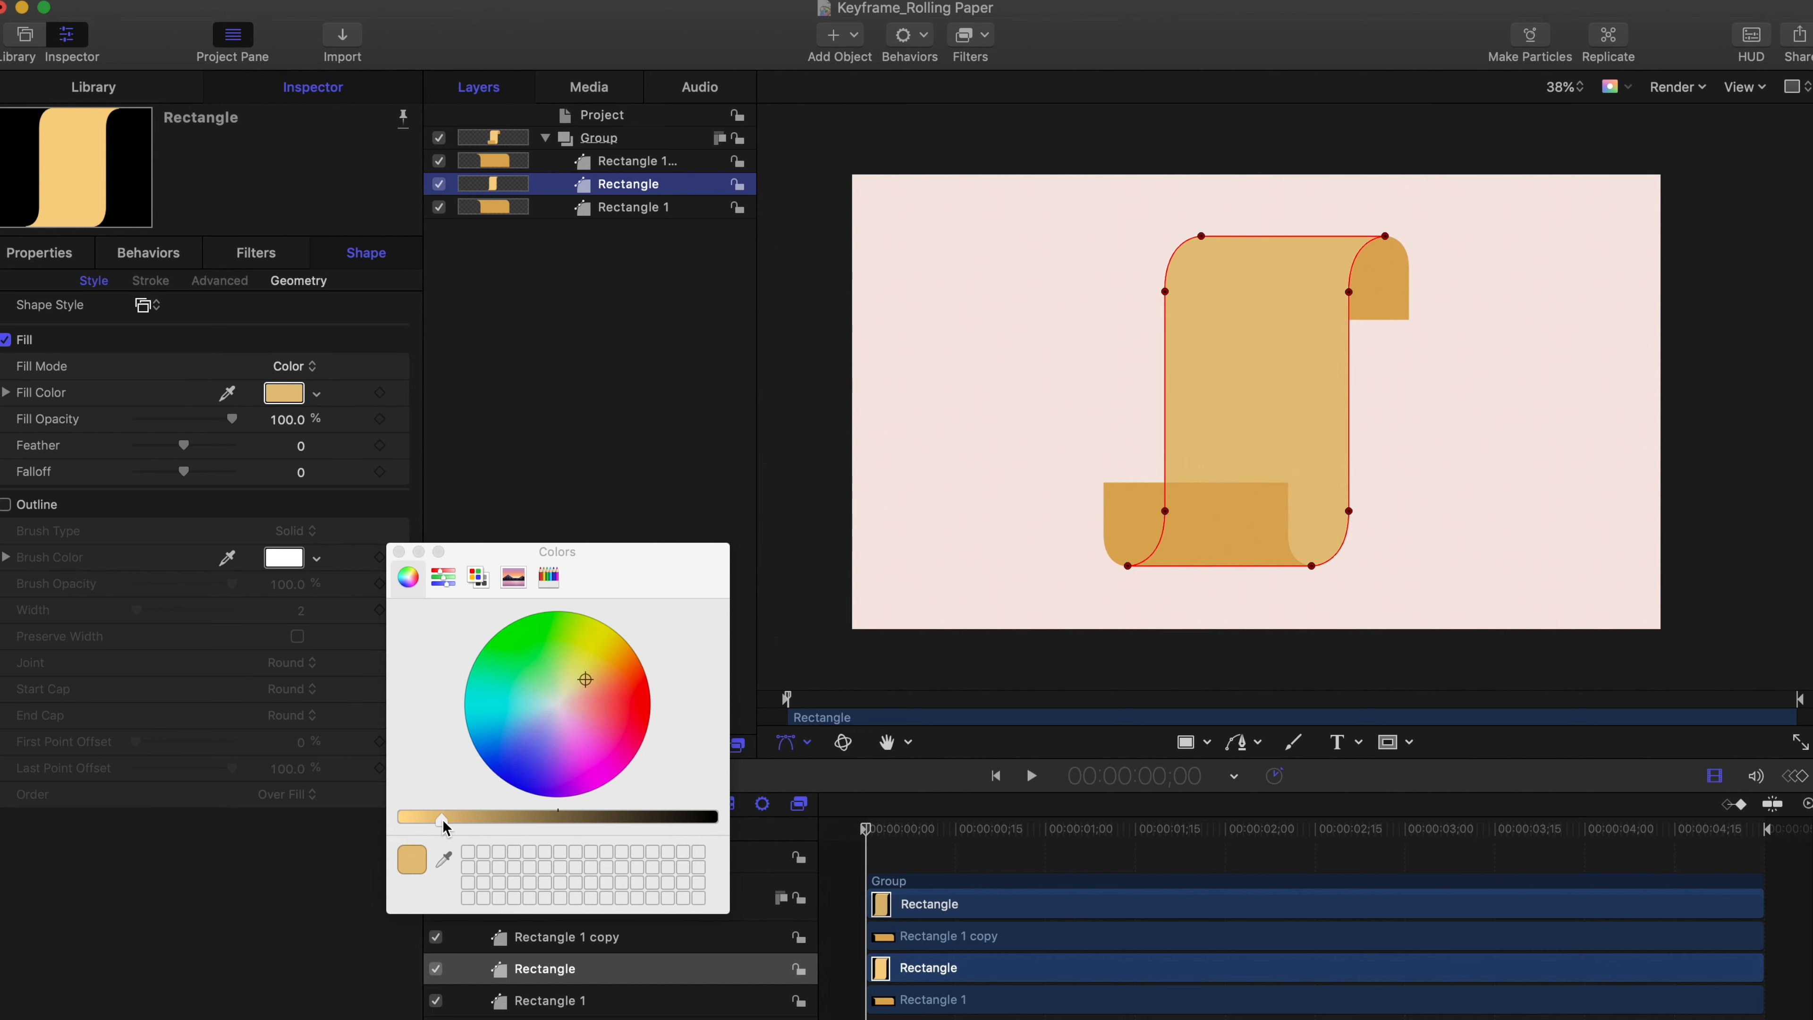
pyautogui.moveTo(435, 818); pyautogui.dragTo(439, 821)
# Step: Sample the orange of the lower back shape as the centre shape's fill and brighten it to a lighter orange
pyautogui.click(444, 860)
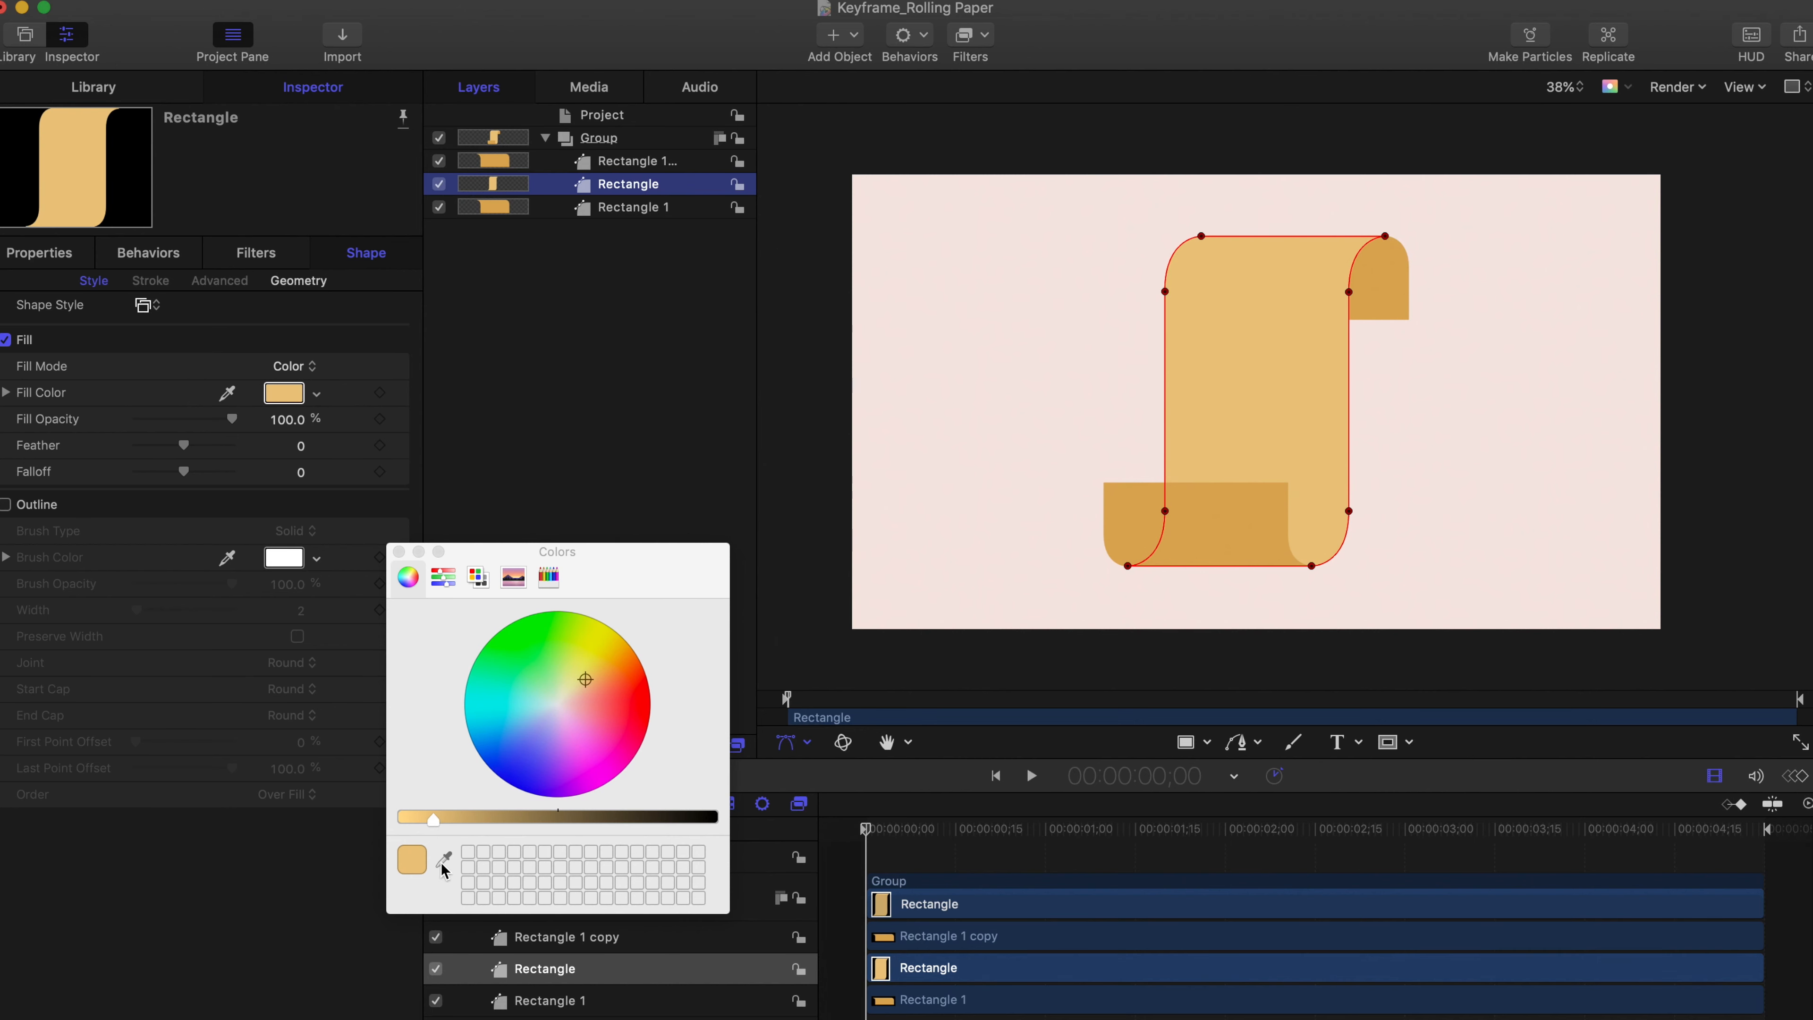
pyautogui.click(1140, 532)
pyautogui.moveTo(454, 821); pyautogui.dragTo(443, 821)
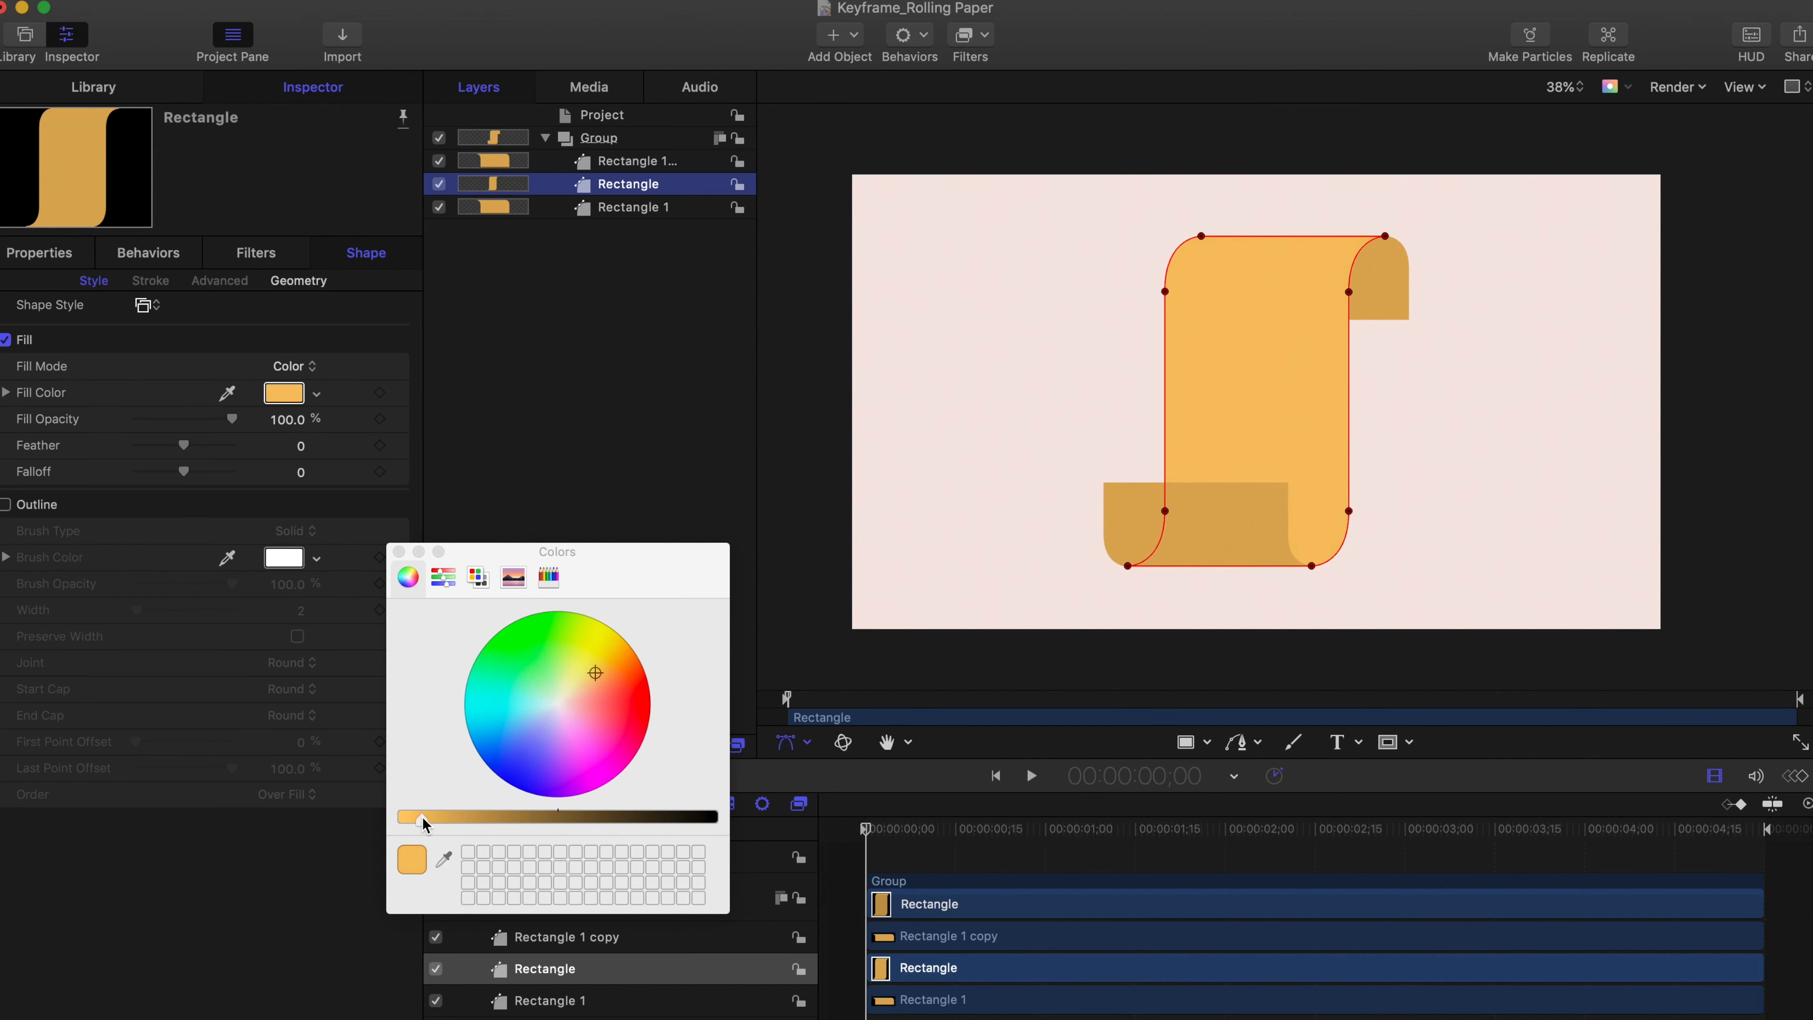
pyautogui.click(399, 551)
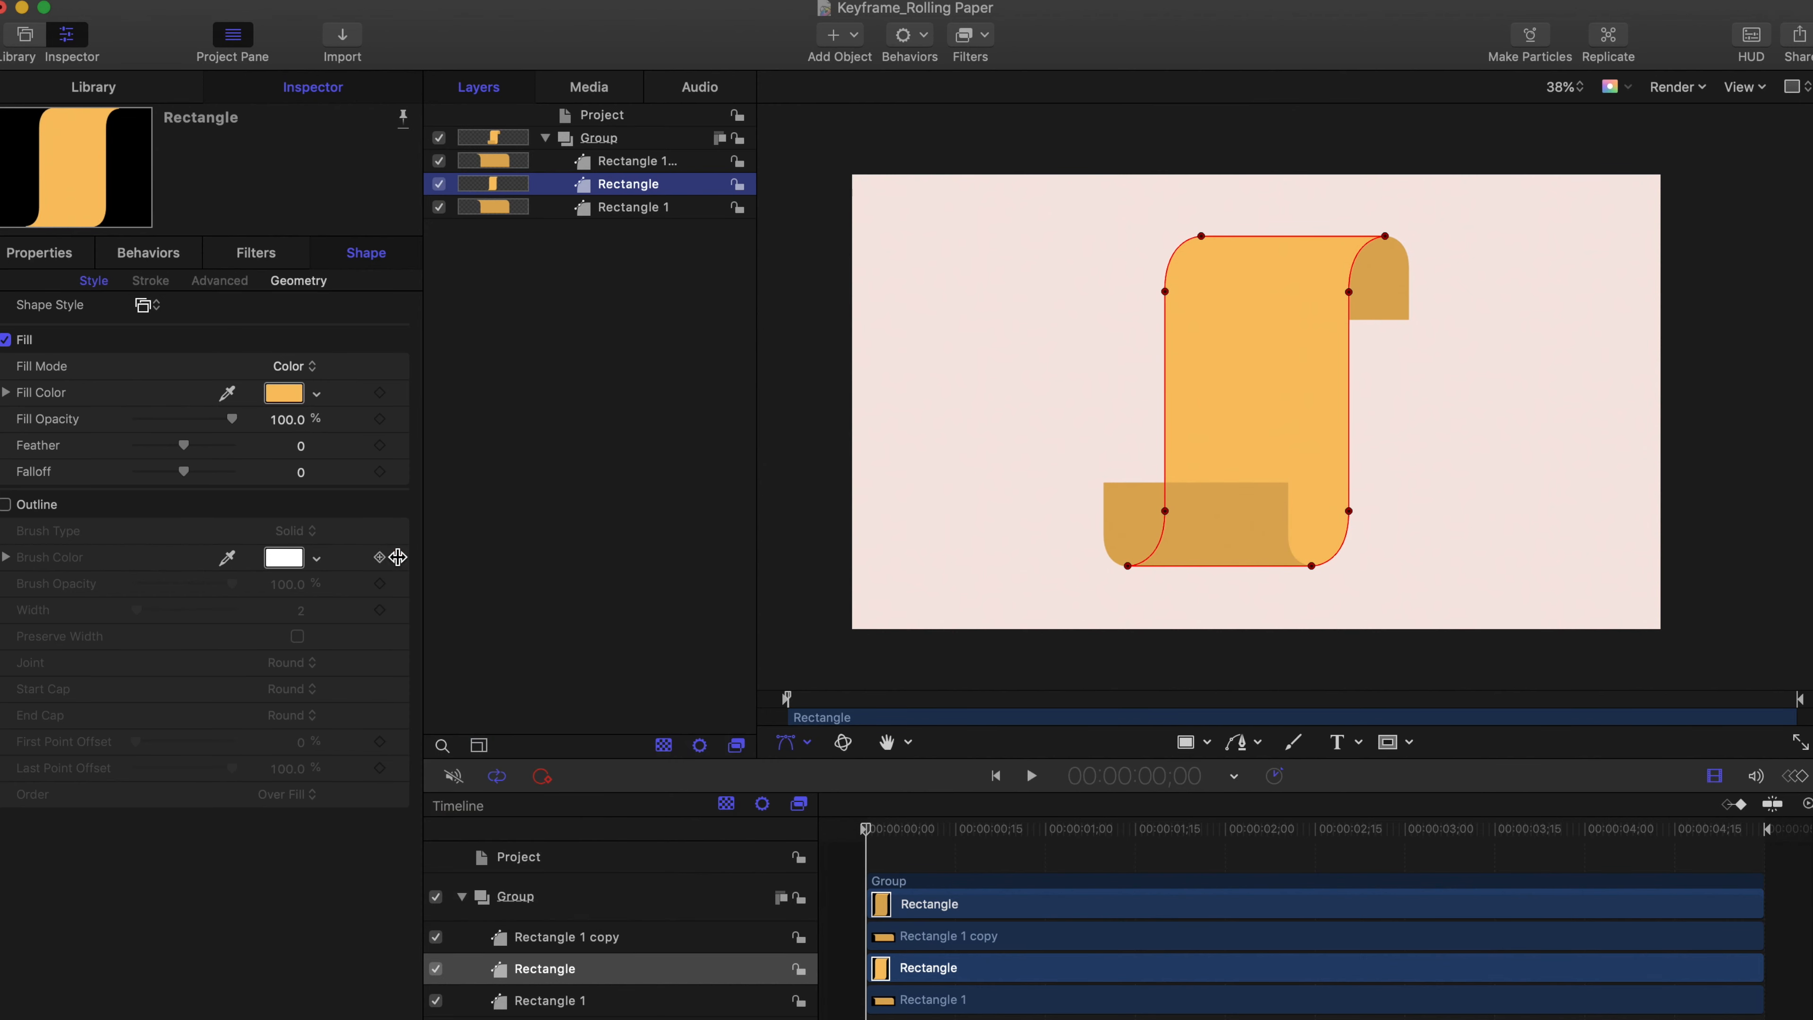
# Step: Rename the Rectangle 1 copy layer as Front
pyautogui.click(806, 454)
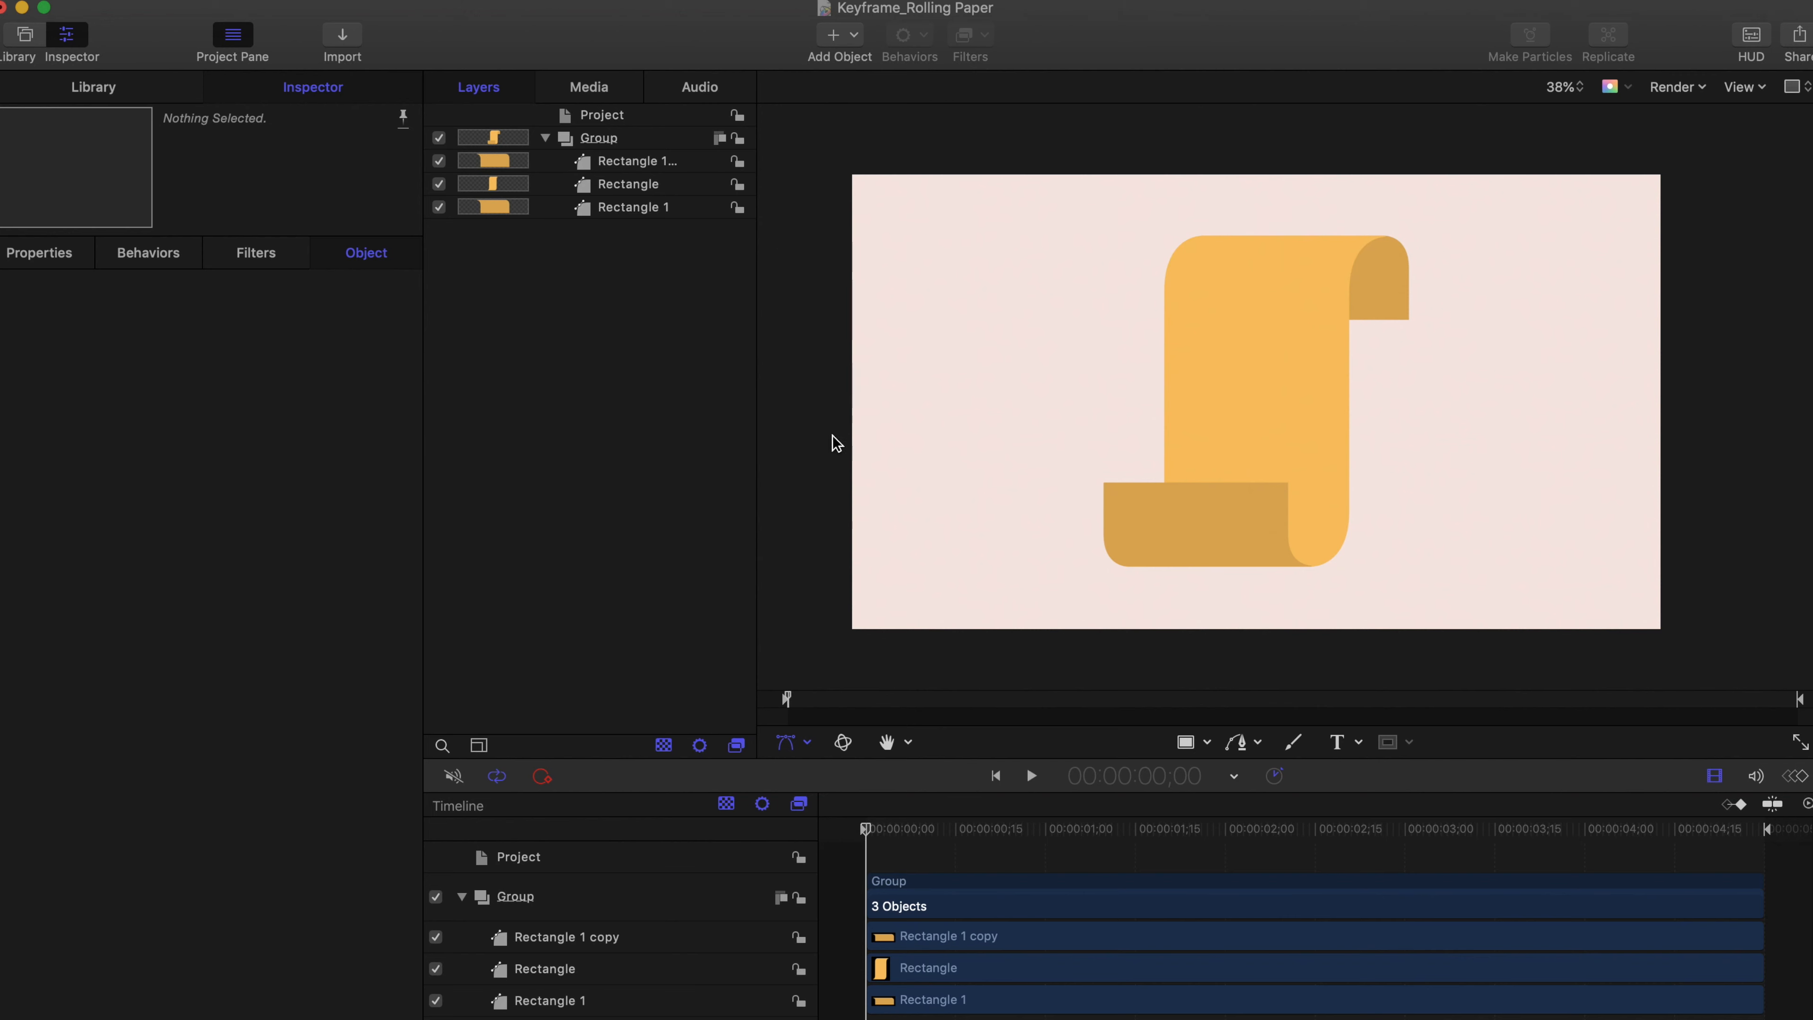
pyautogui.click(1563, 89)
pyautogui.click(1566, 116)
pyautogui.click(631, 187)
pyautogui.doubleClick(625, 161)
pyautogui.tripleClick(625, 161)
pyautogui.write('Front')
# Step: Rename the Rectangle layer as Center and the Rectangle 1 layer as Back
pyautogui.click(634, 186)
pyautogui.doubleClick(634, 186)
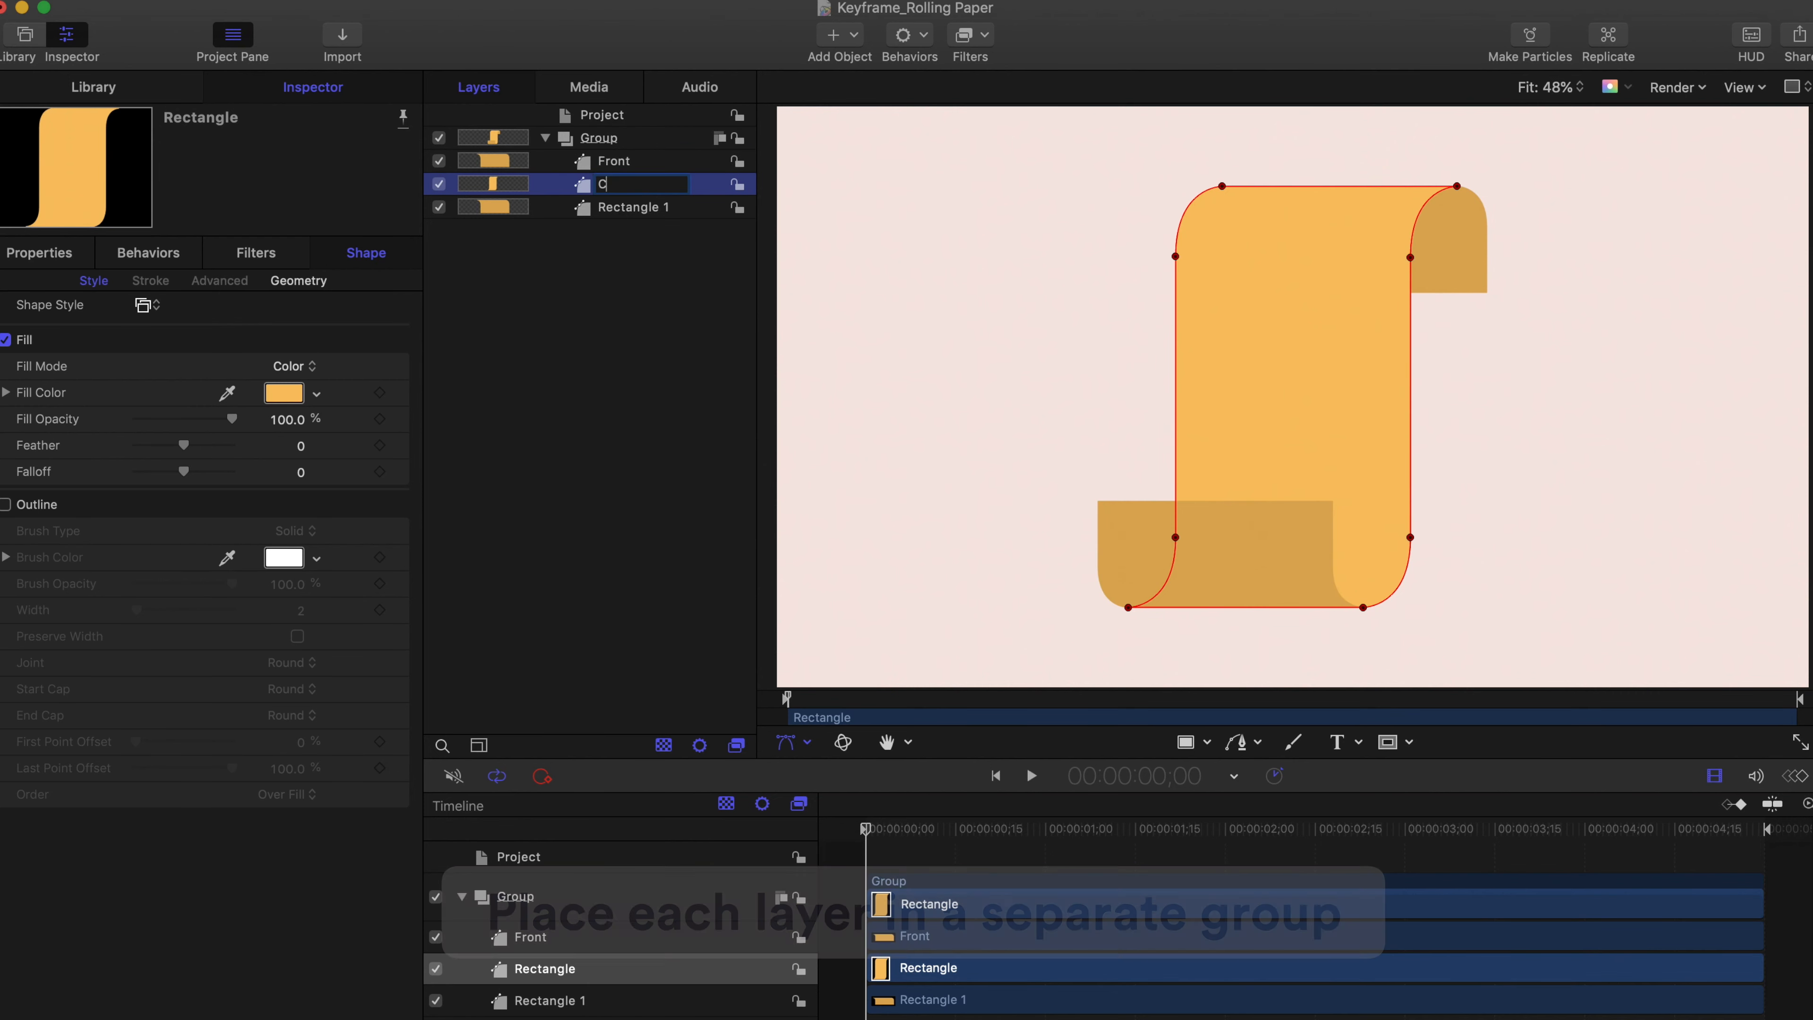
pyautogui.write('Center')
pyautogui.press('Return')
pyautogui.doubleClick(625, 208)
pyautogui.write('Back')
pyautogui.press('Delete')
pyautogui.press('Delete')
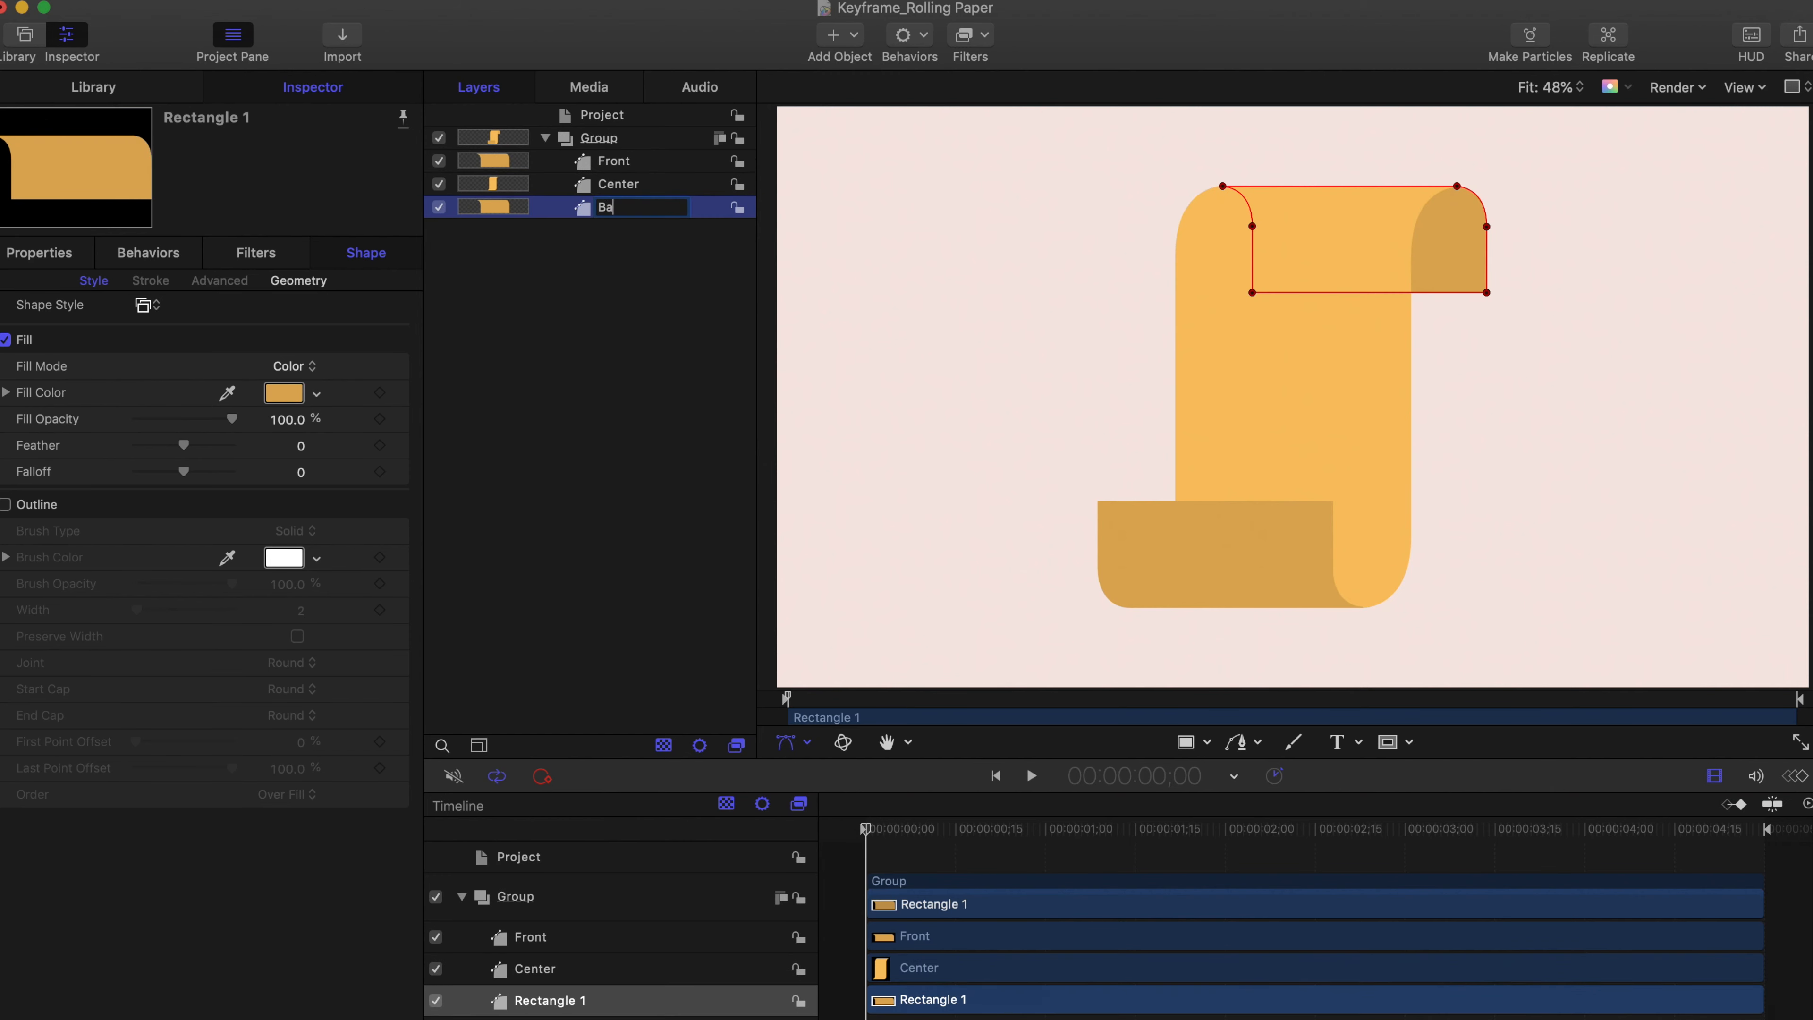
pyautogui.press('Return')
# Step: Rename the group containing the three paper layers as Paper
pyautogui.click(607, 143)
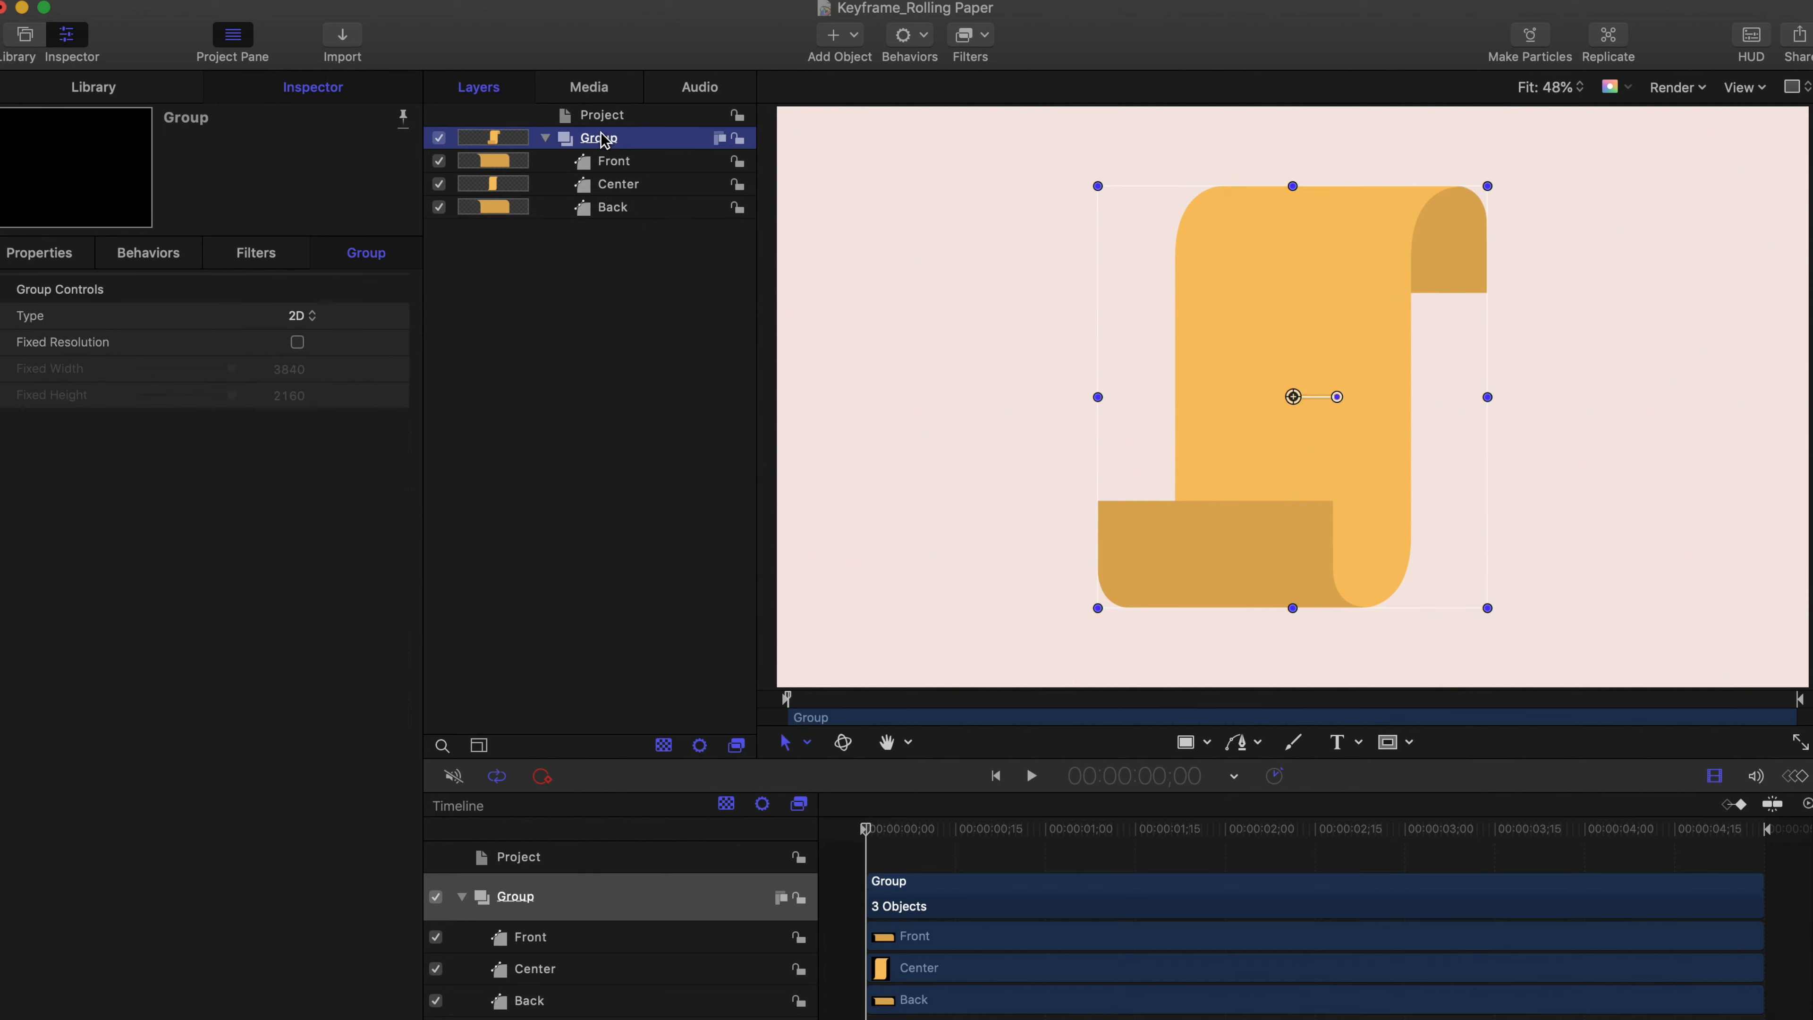
pyautogui.doubleClick(607, 138)
pyautogui.write('Paper')
pyautogui.press('Return')
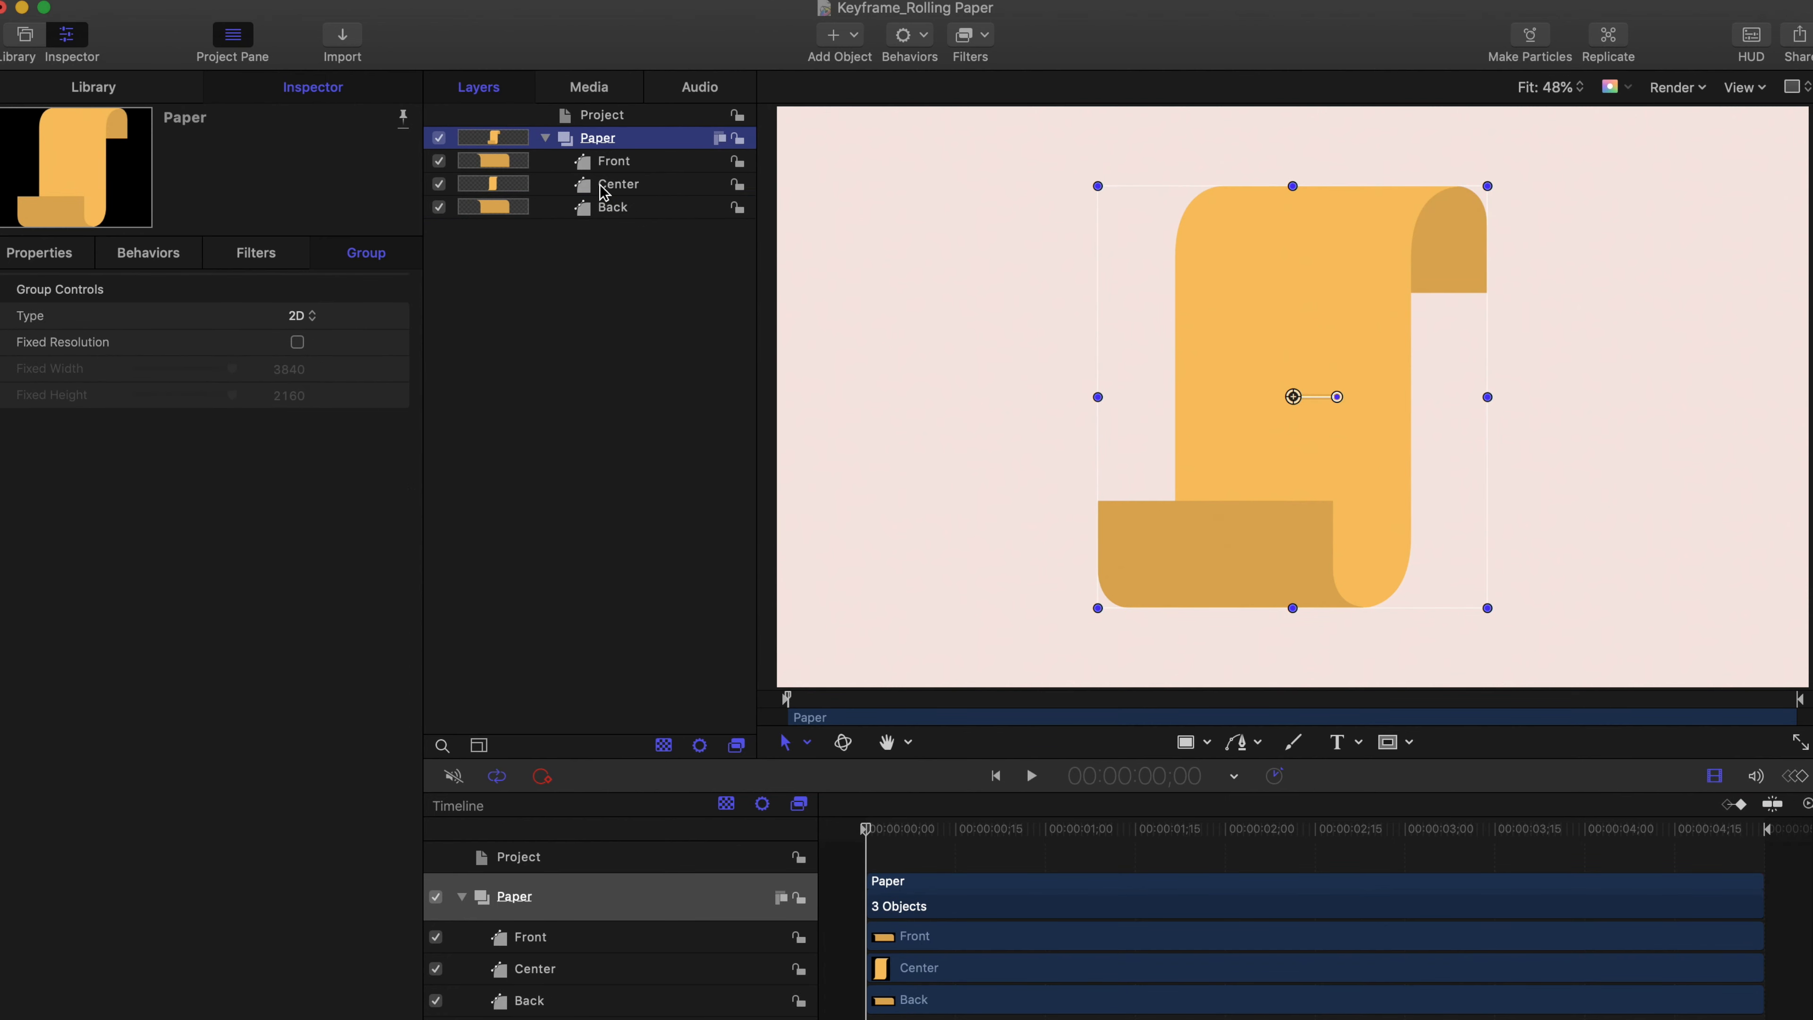
pyautogui.click(593, 277)
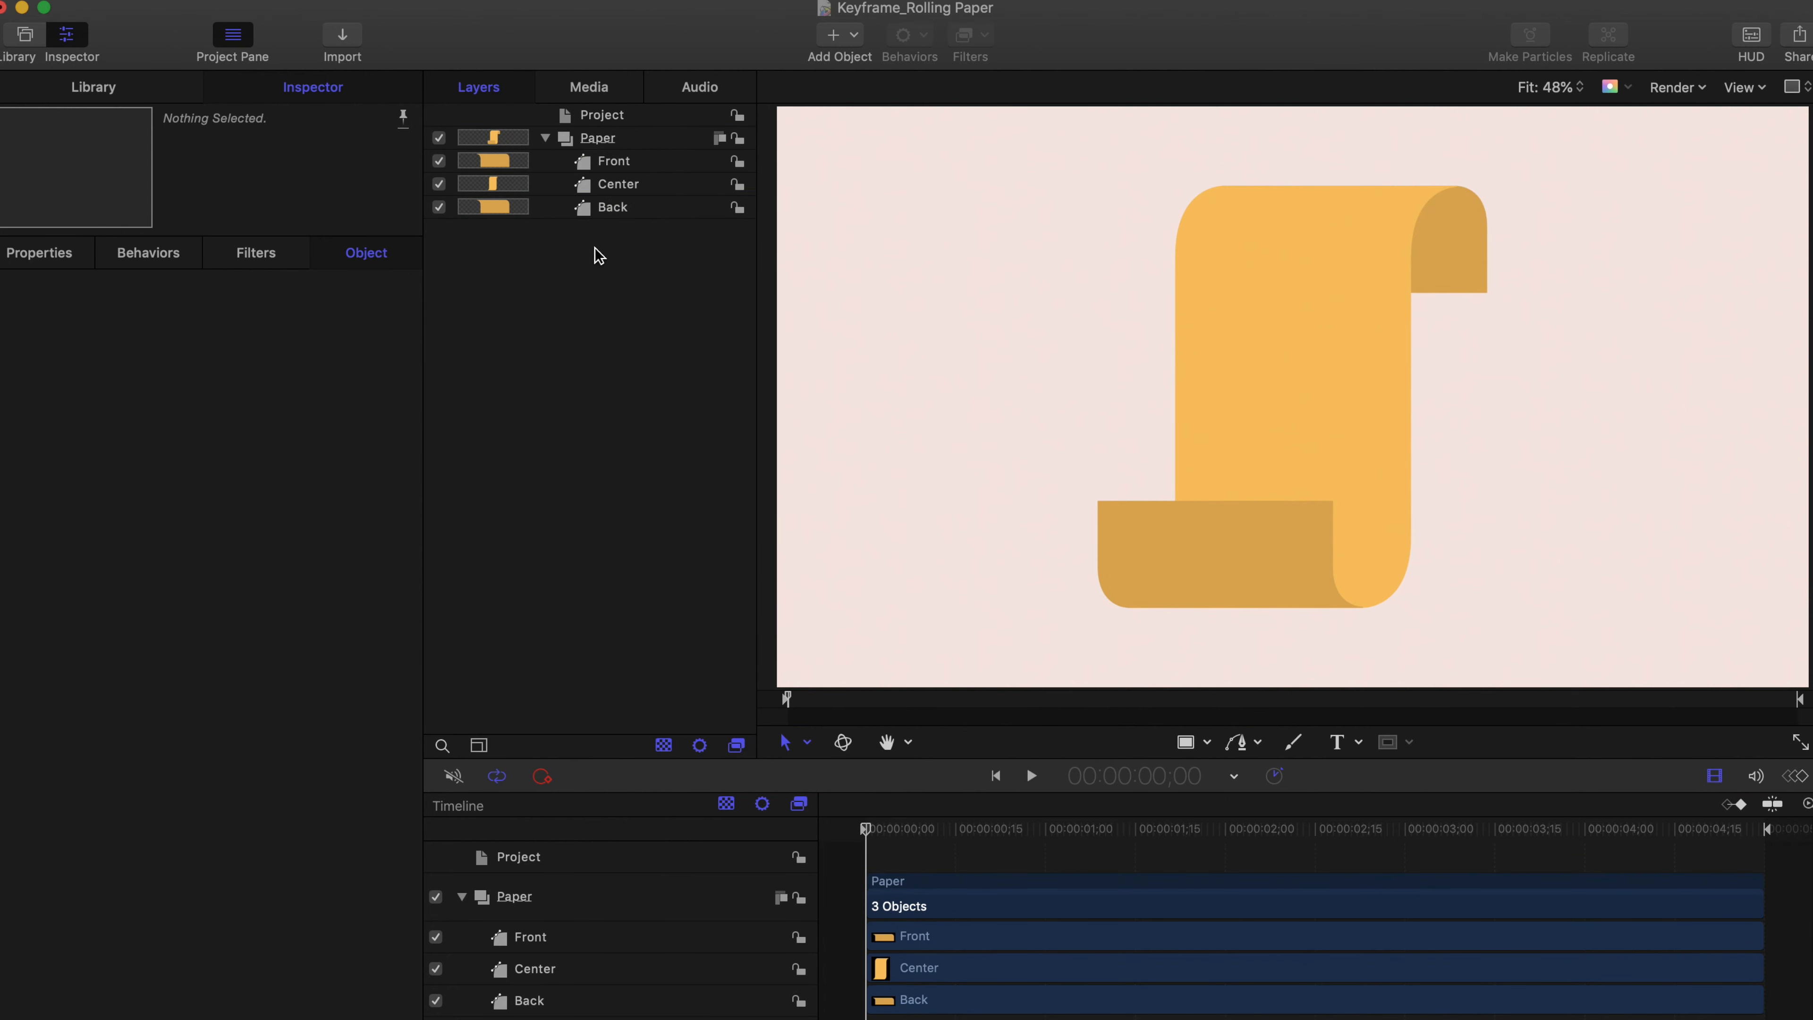
# Step: Move the Front layer into its own new group above Paper and name it Front Group
pyautogui.moveTo(613, 167); pyautogui.dragTo(603, 125)
pyautogui.doubleClick(605, 138)
pyautogui.write('Front Group')
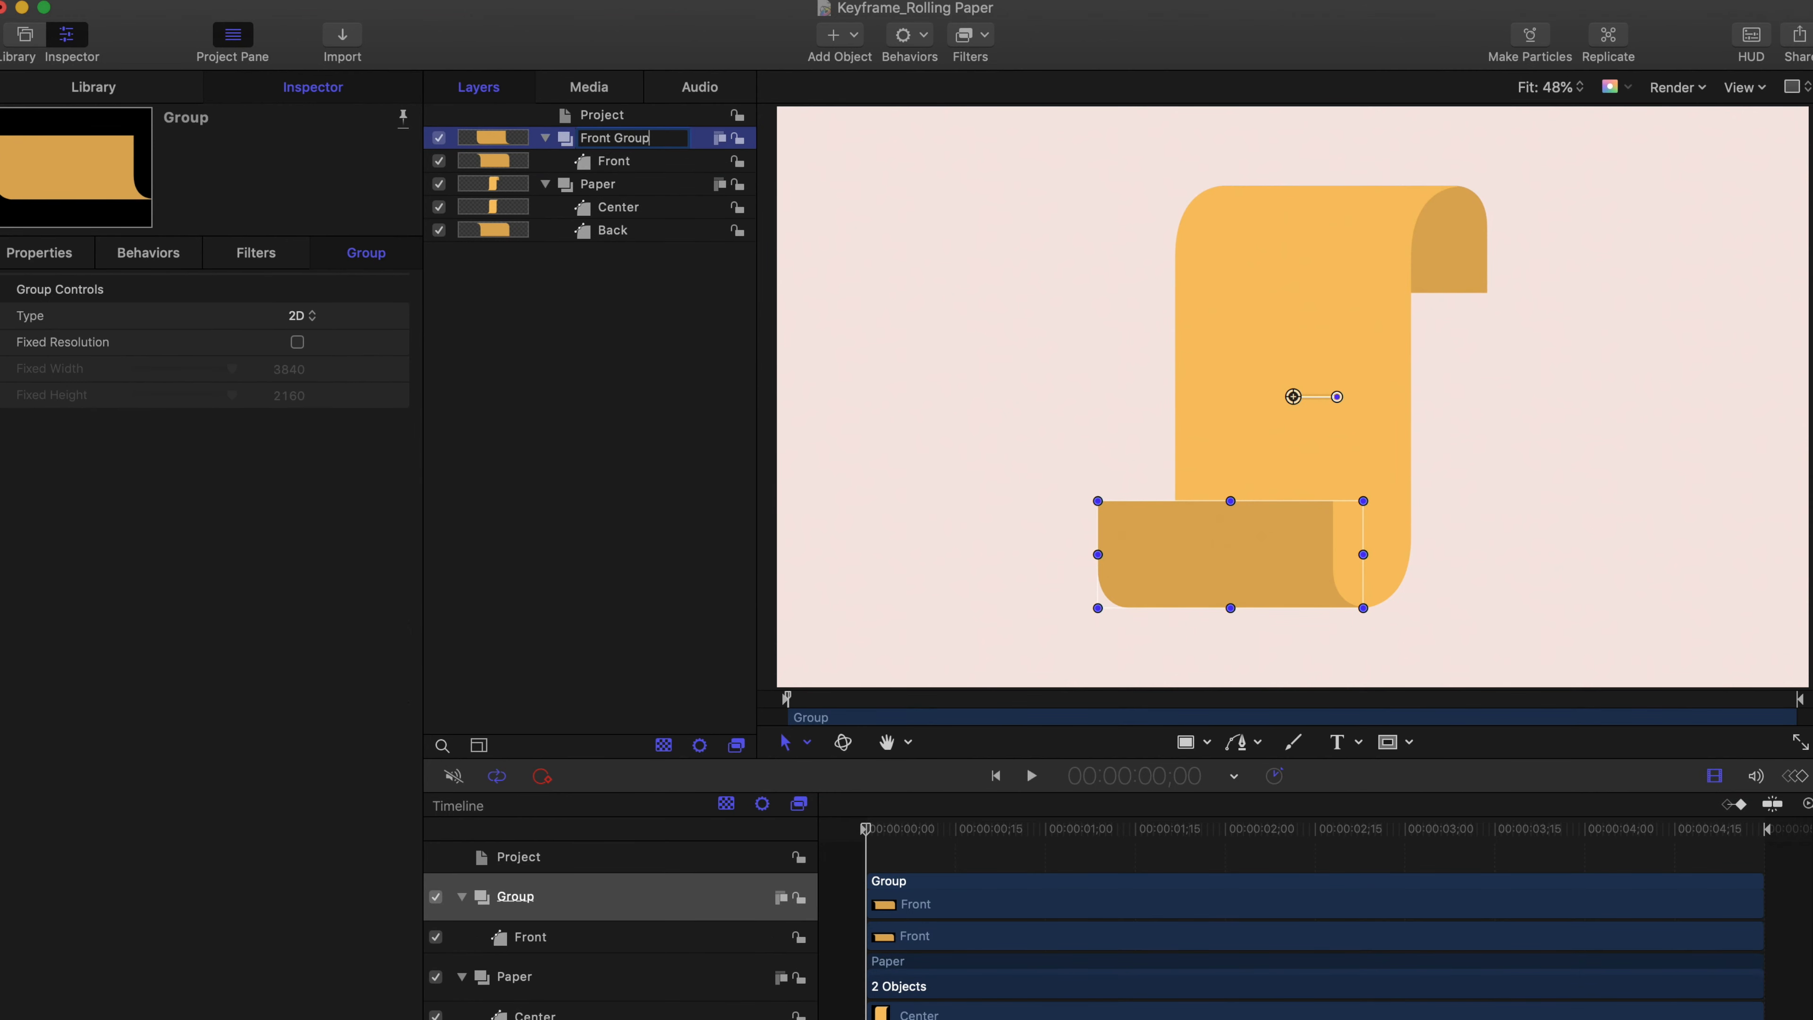
pyautogui.press('Return')
# Step: Move the Center layer into its own new group below Front Group and name it Center Group
pyautogui.moveTo(611, 206); pyautogui.dragTo(611, 187)
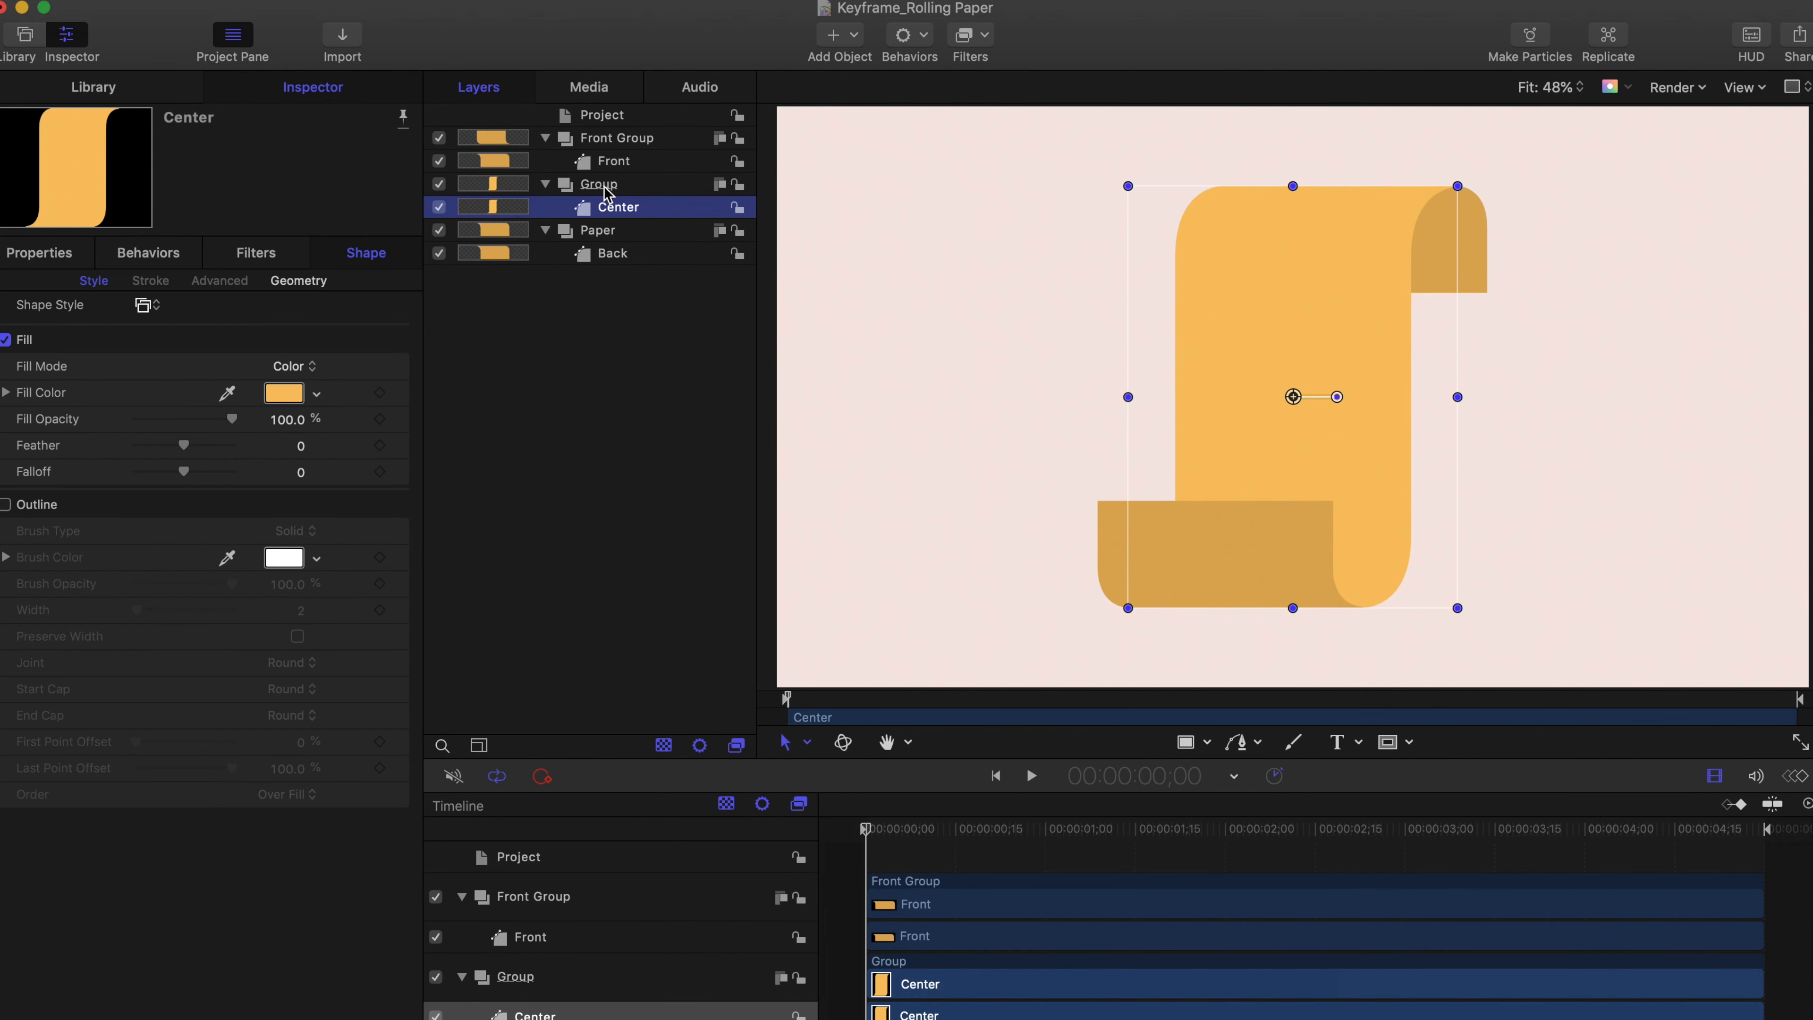
pyautogui.doubleClick(605, 187)
pyautogui.write('Center')
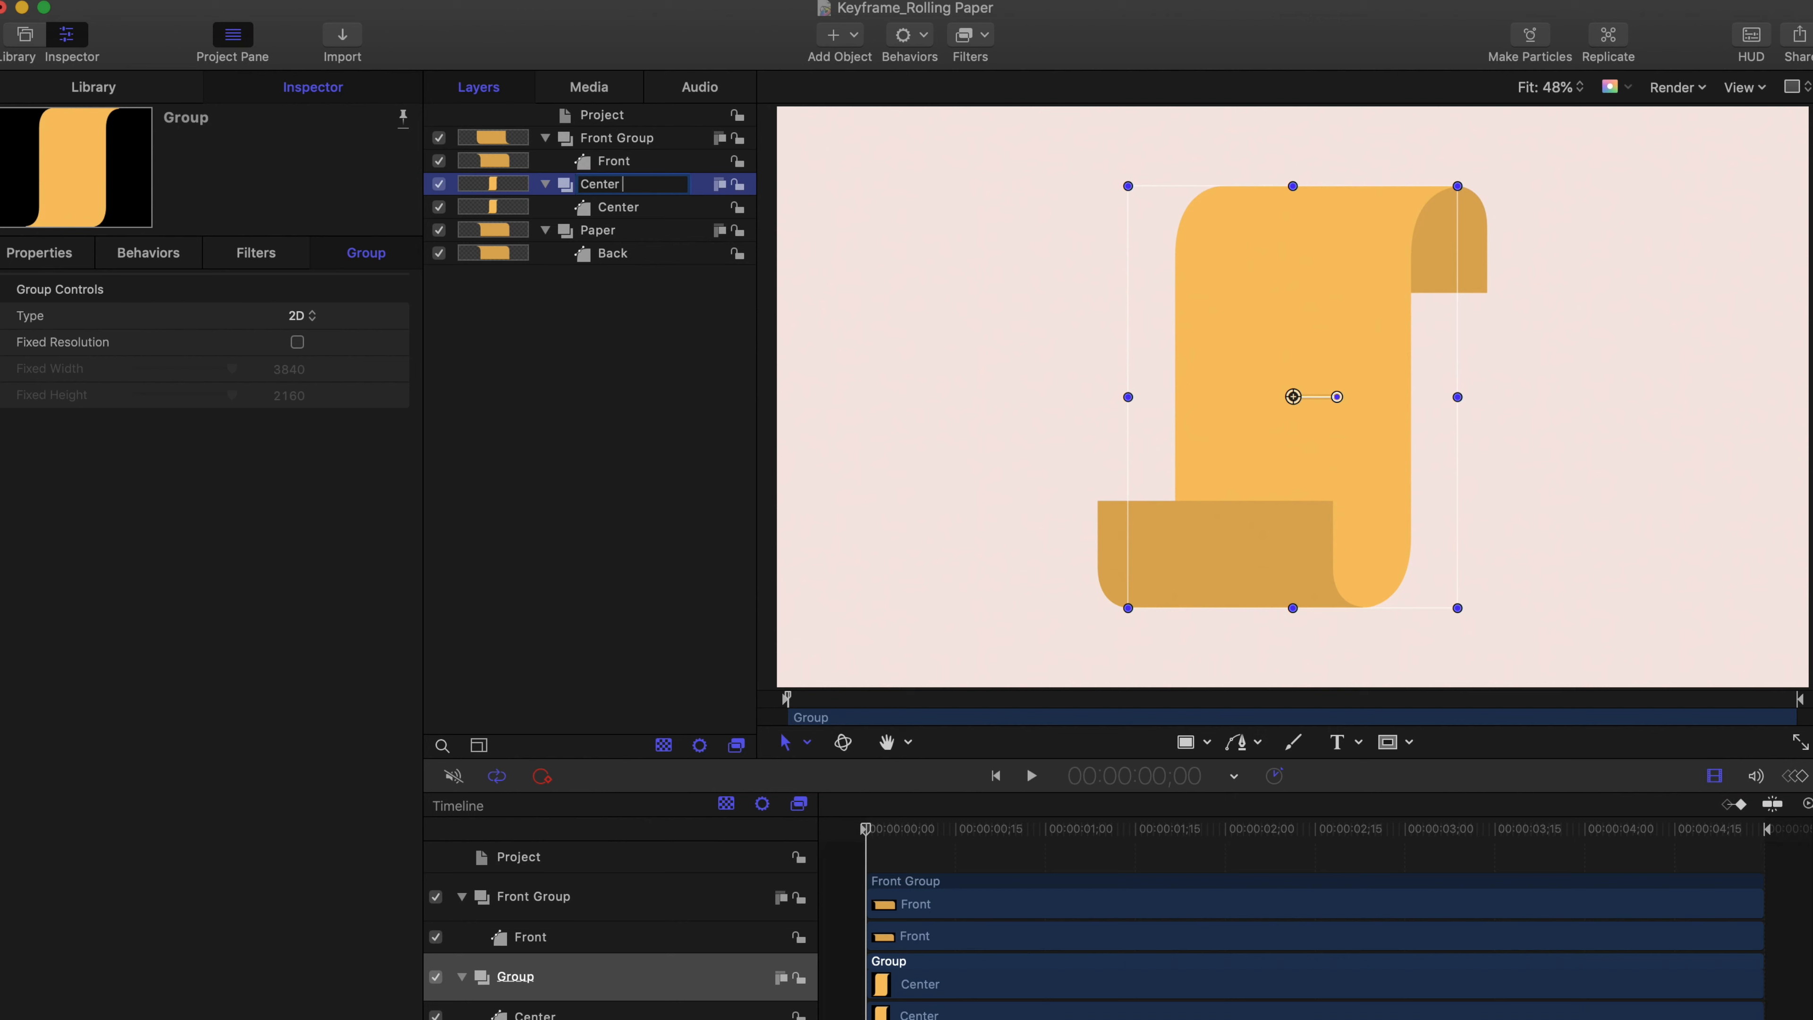
pyautogui.write(' Group')
pyautogui.press('Return')
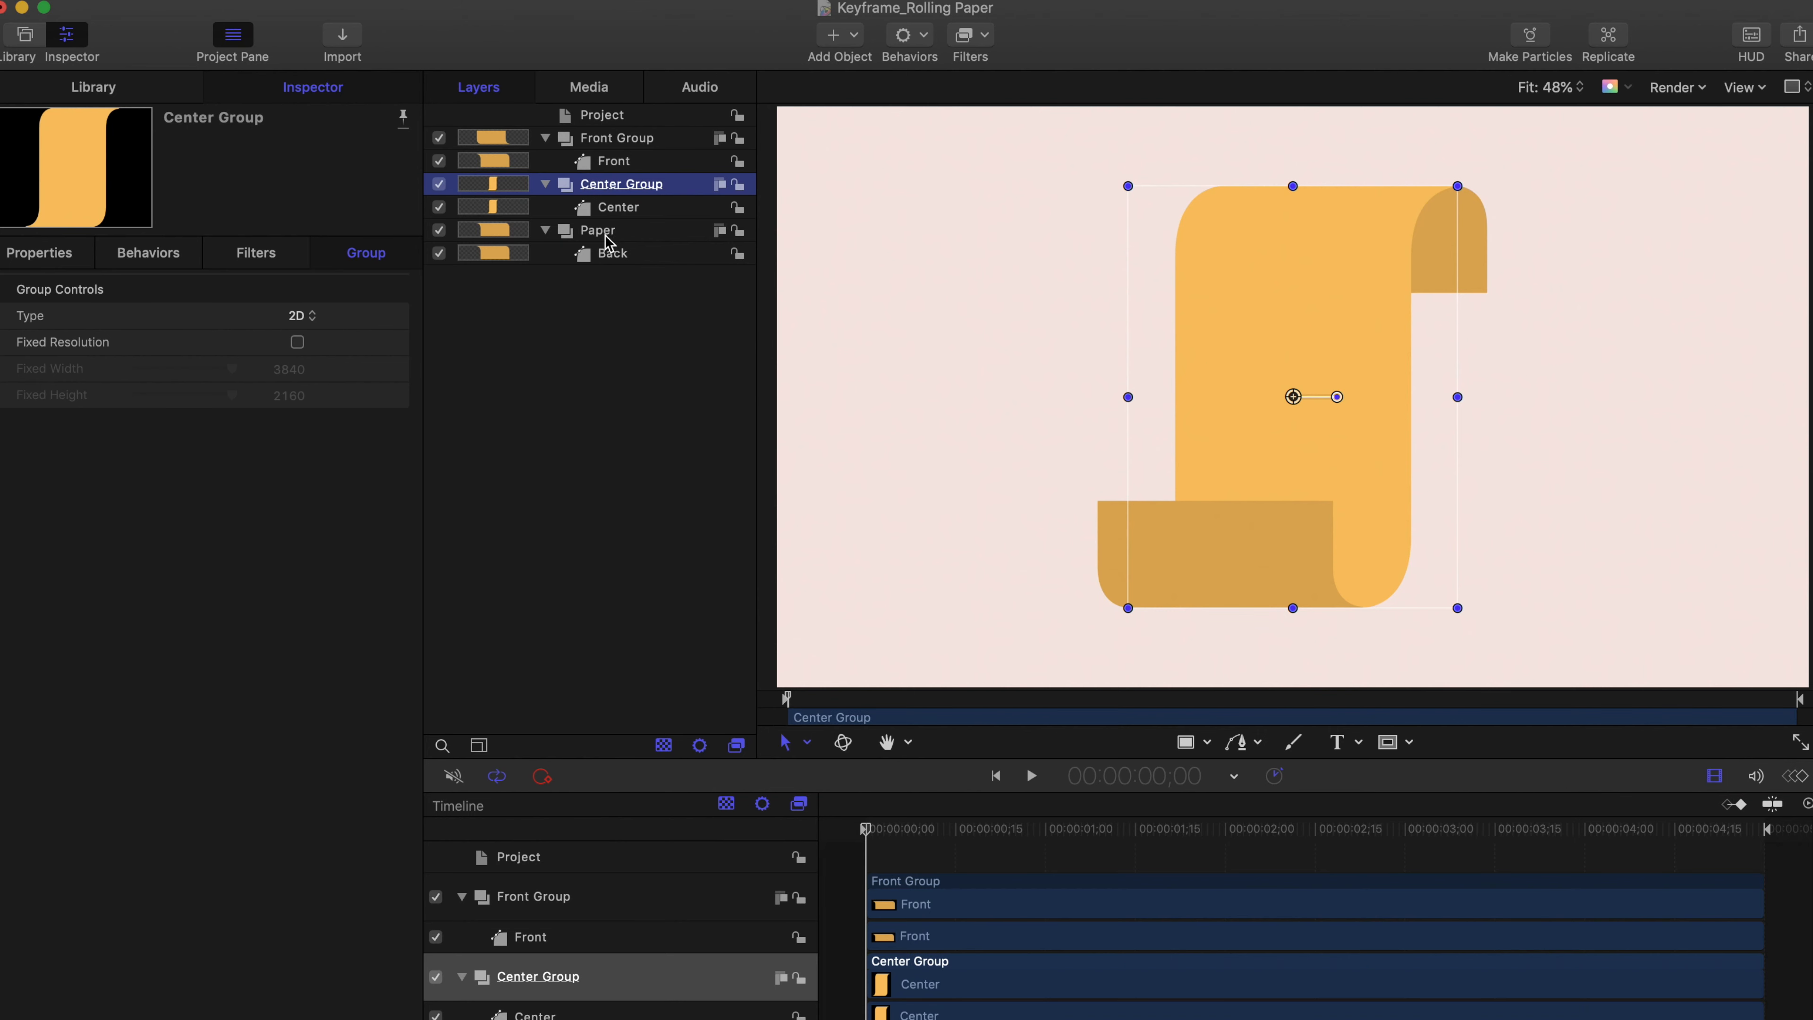
# Step: Rename the Paper group, which holds the Back layer, as Back Group
pyautogui.doubleClick(604, 231)
pyautogui.write('Back Group')
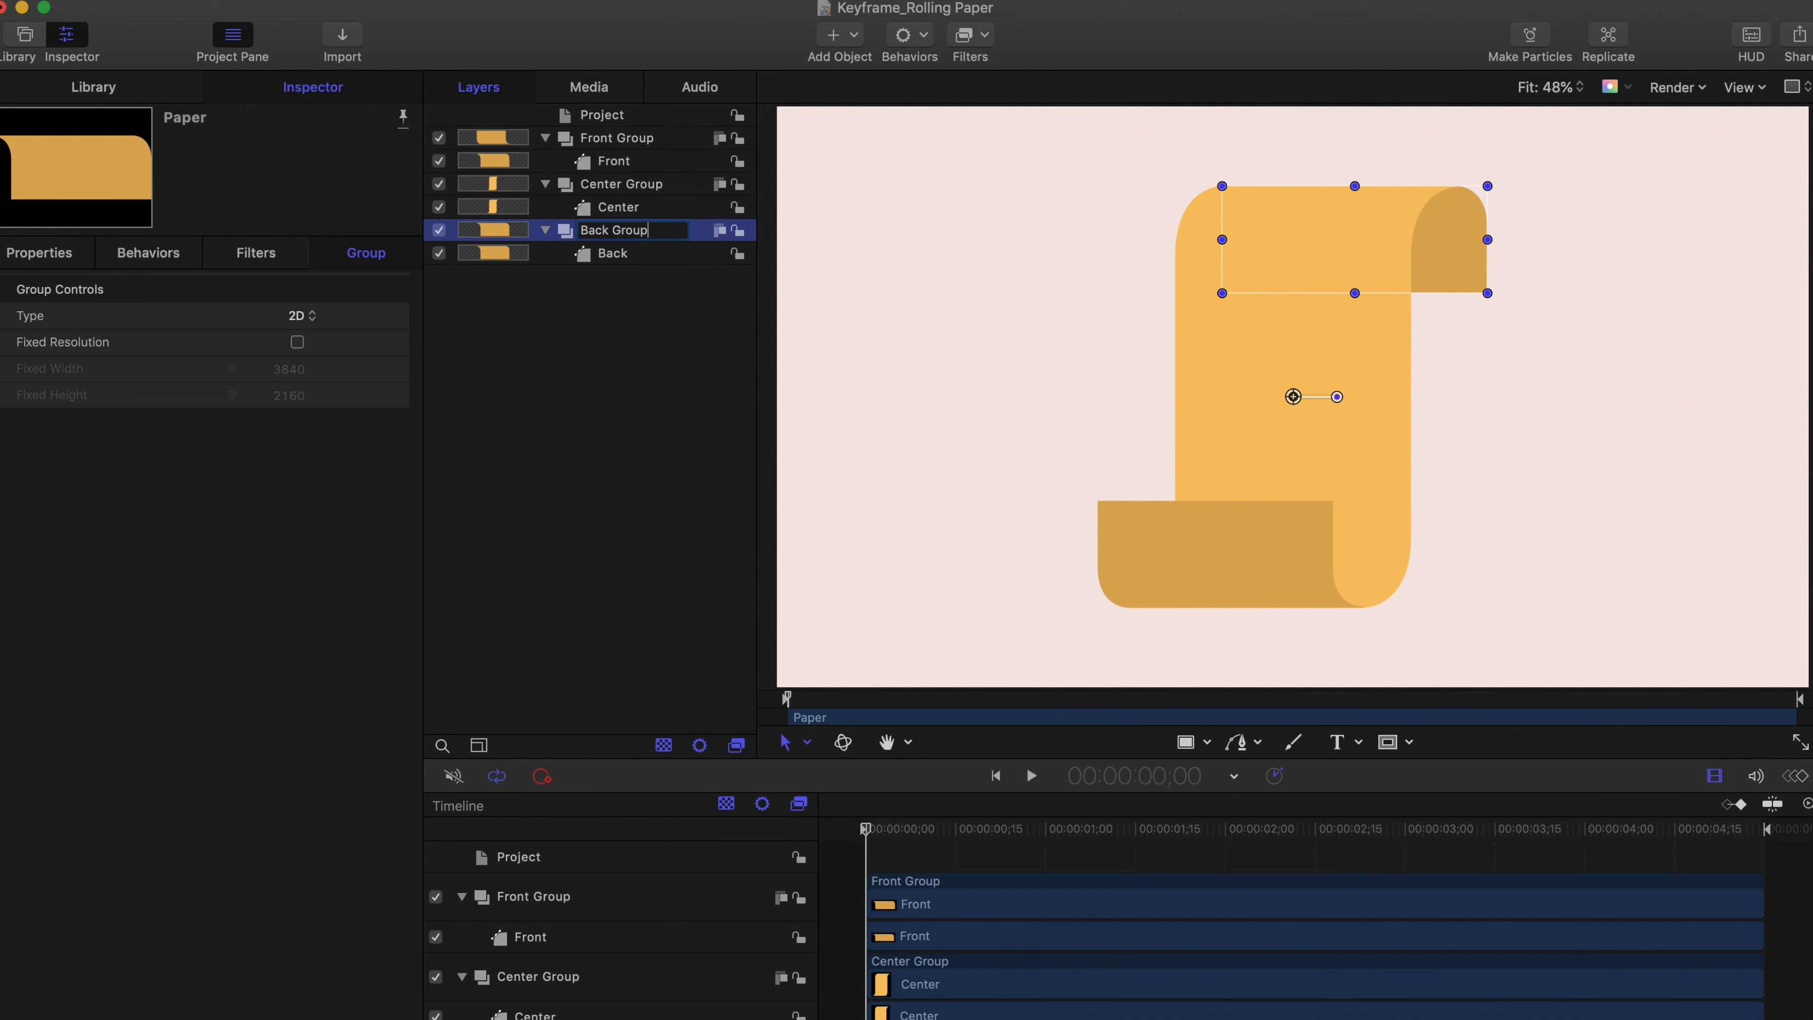
pyautogui.press('Return')
pyautogui.click(623, 316)
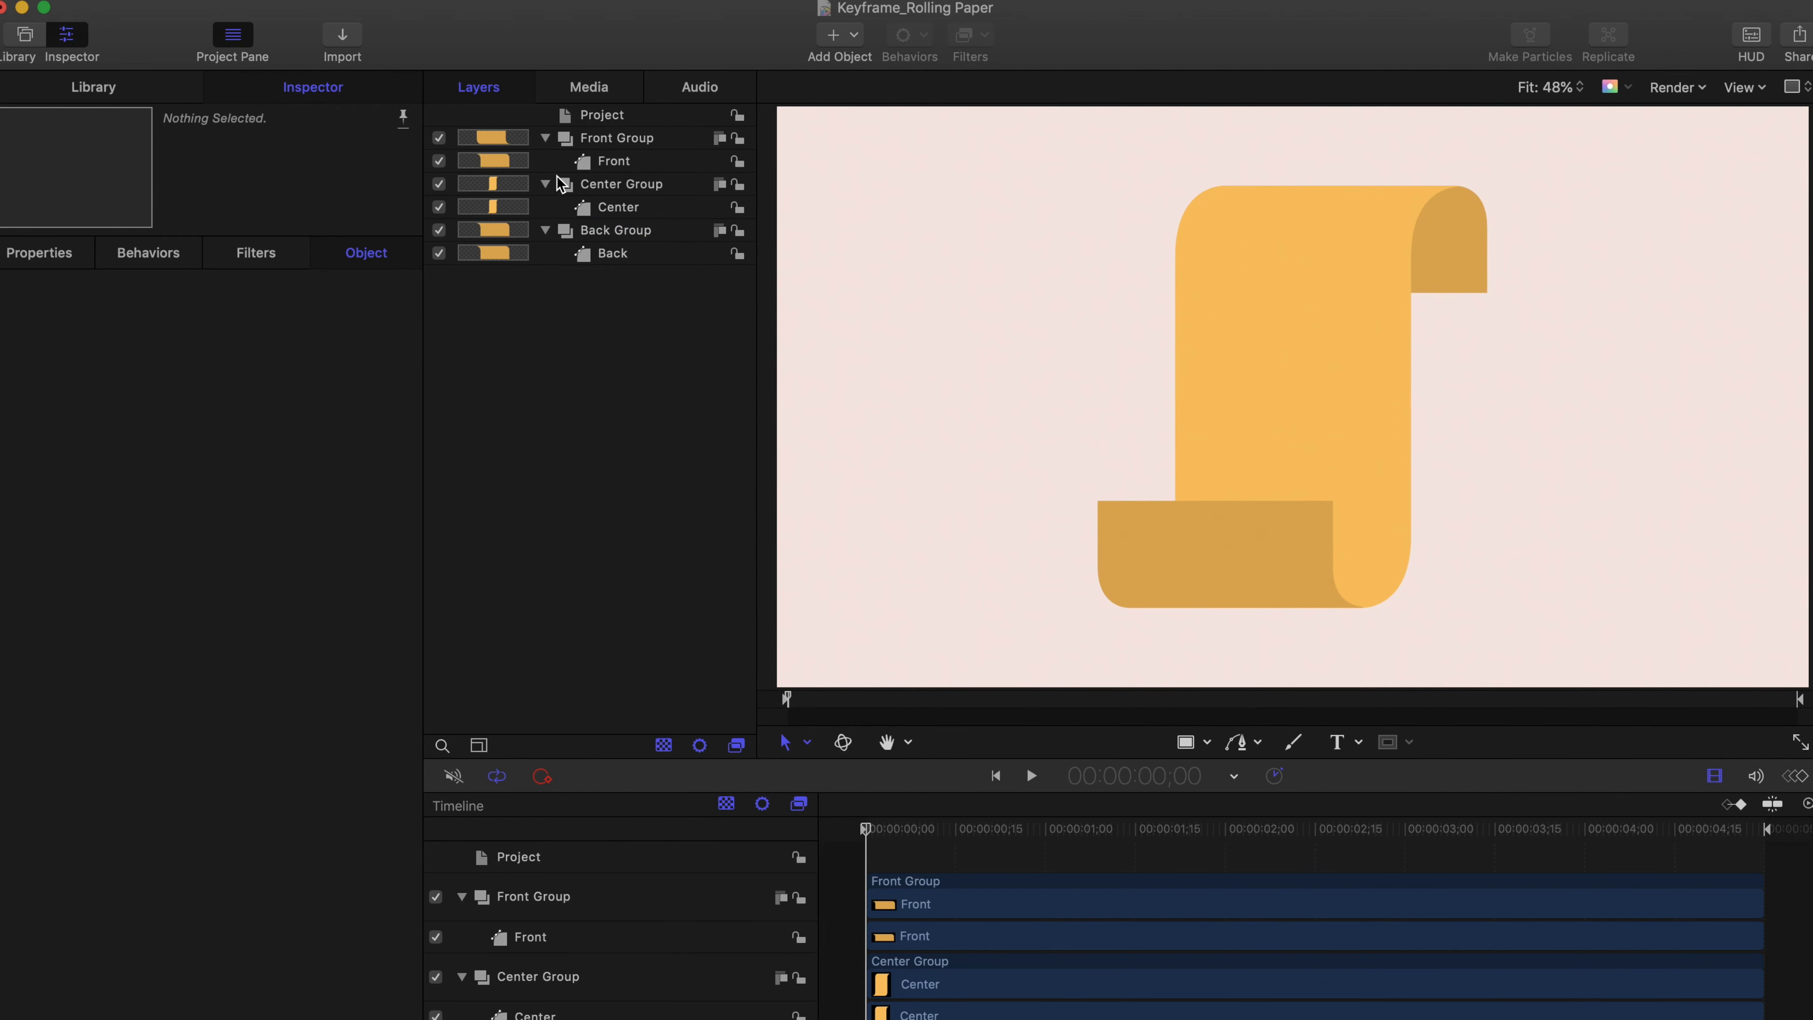
# Step: Hide Front Group and Center Group, and draw a rectangle mask on Back Group that just encloses its shape
pyautogui.click(438, 136)
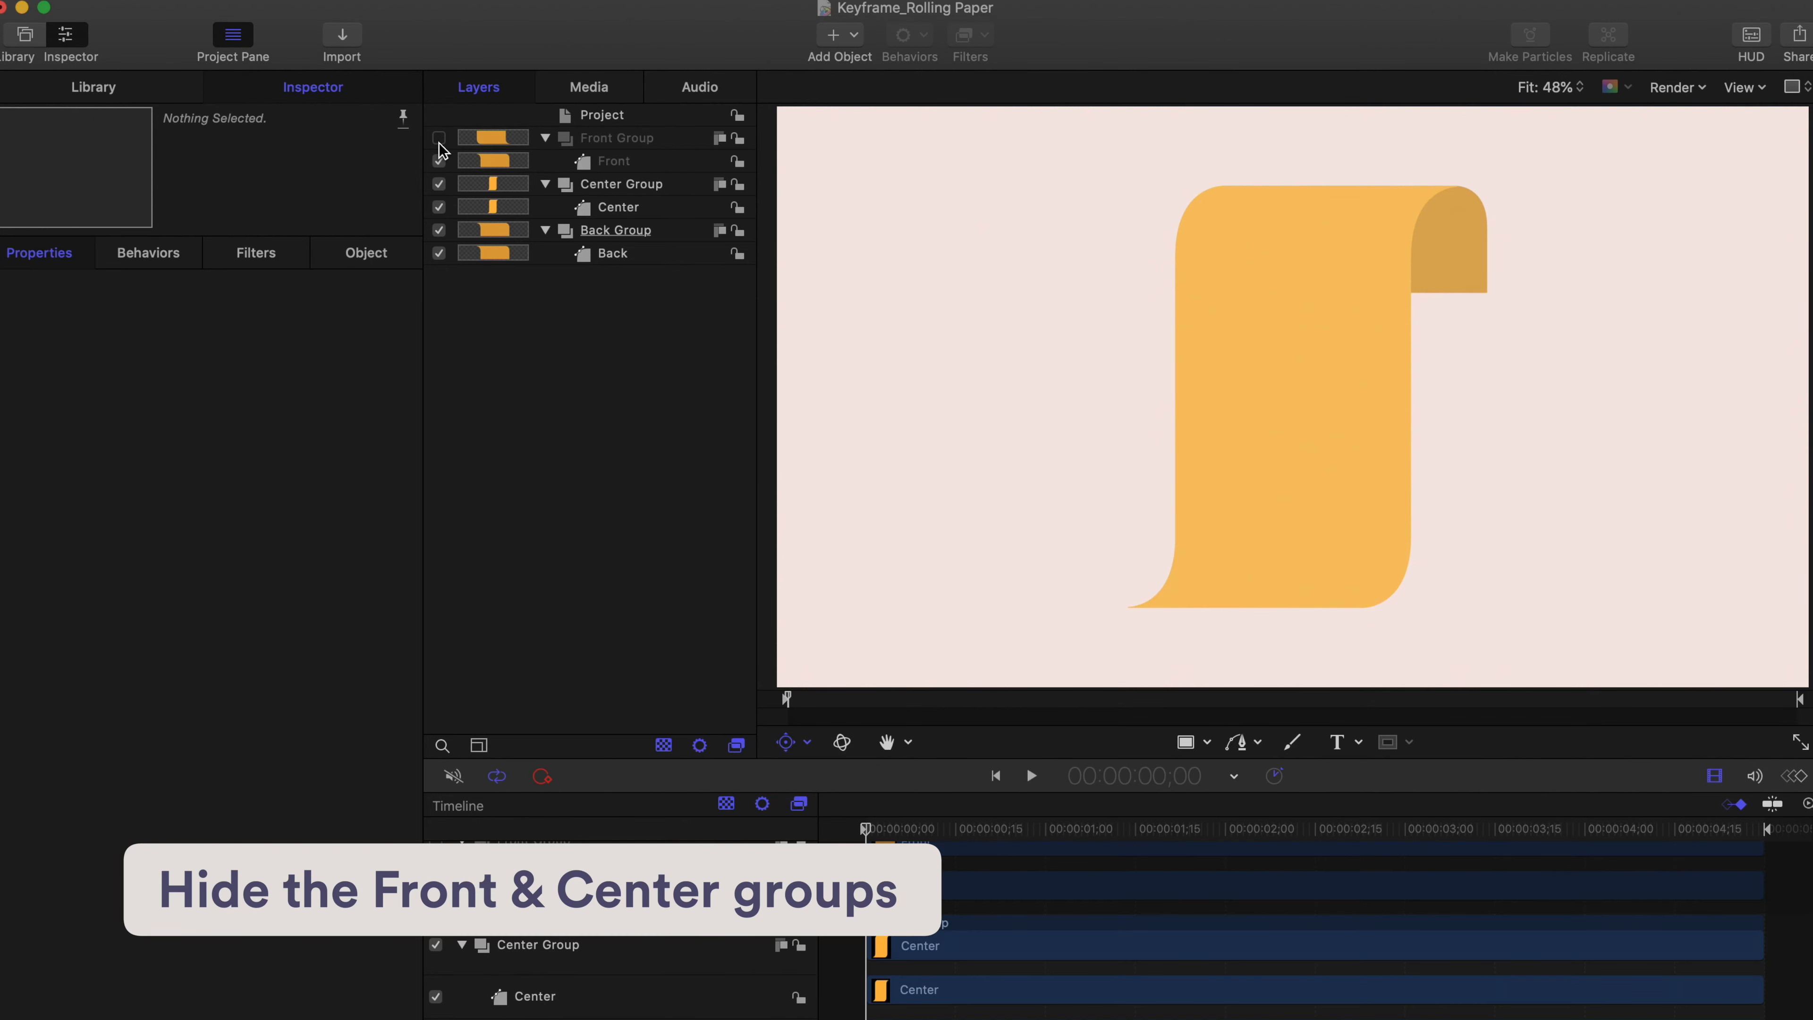
pyautogui.click(438, 184)
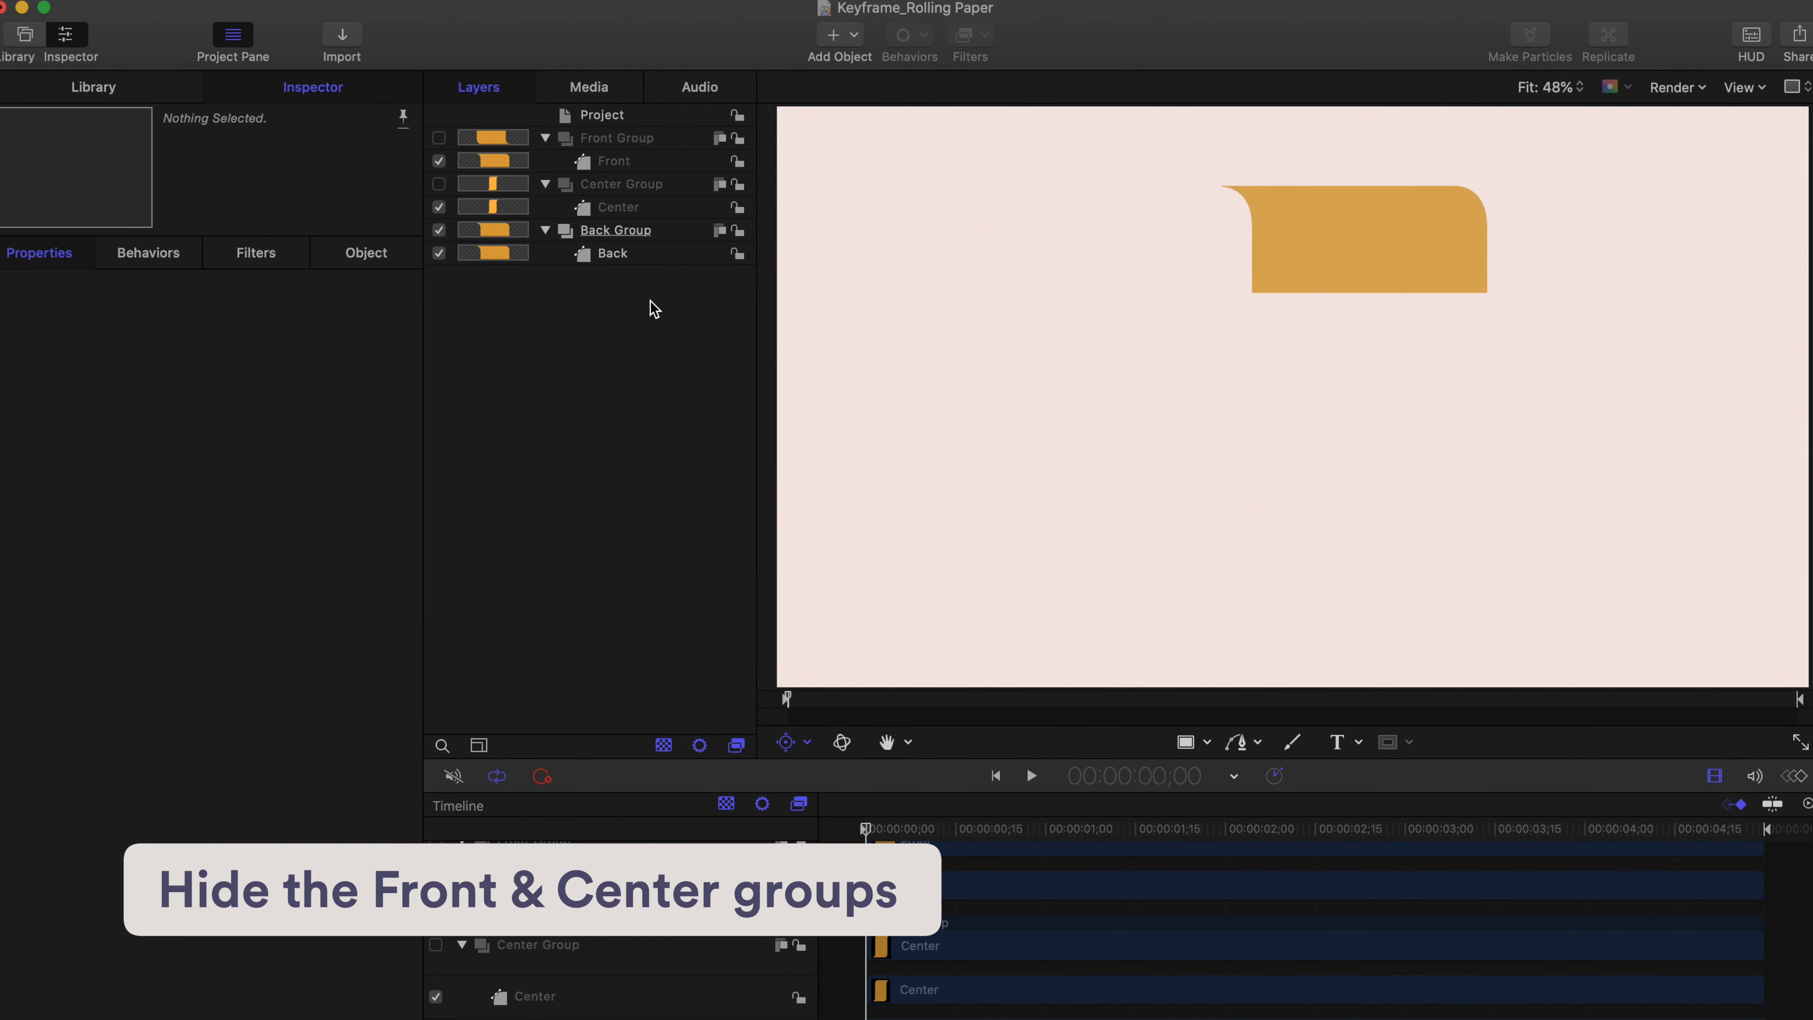
pyautogui.click(638, 234)
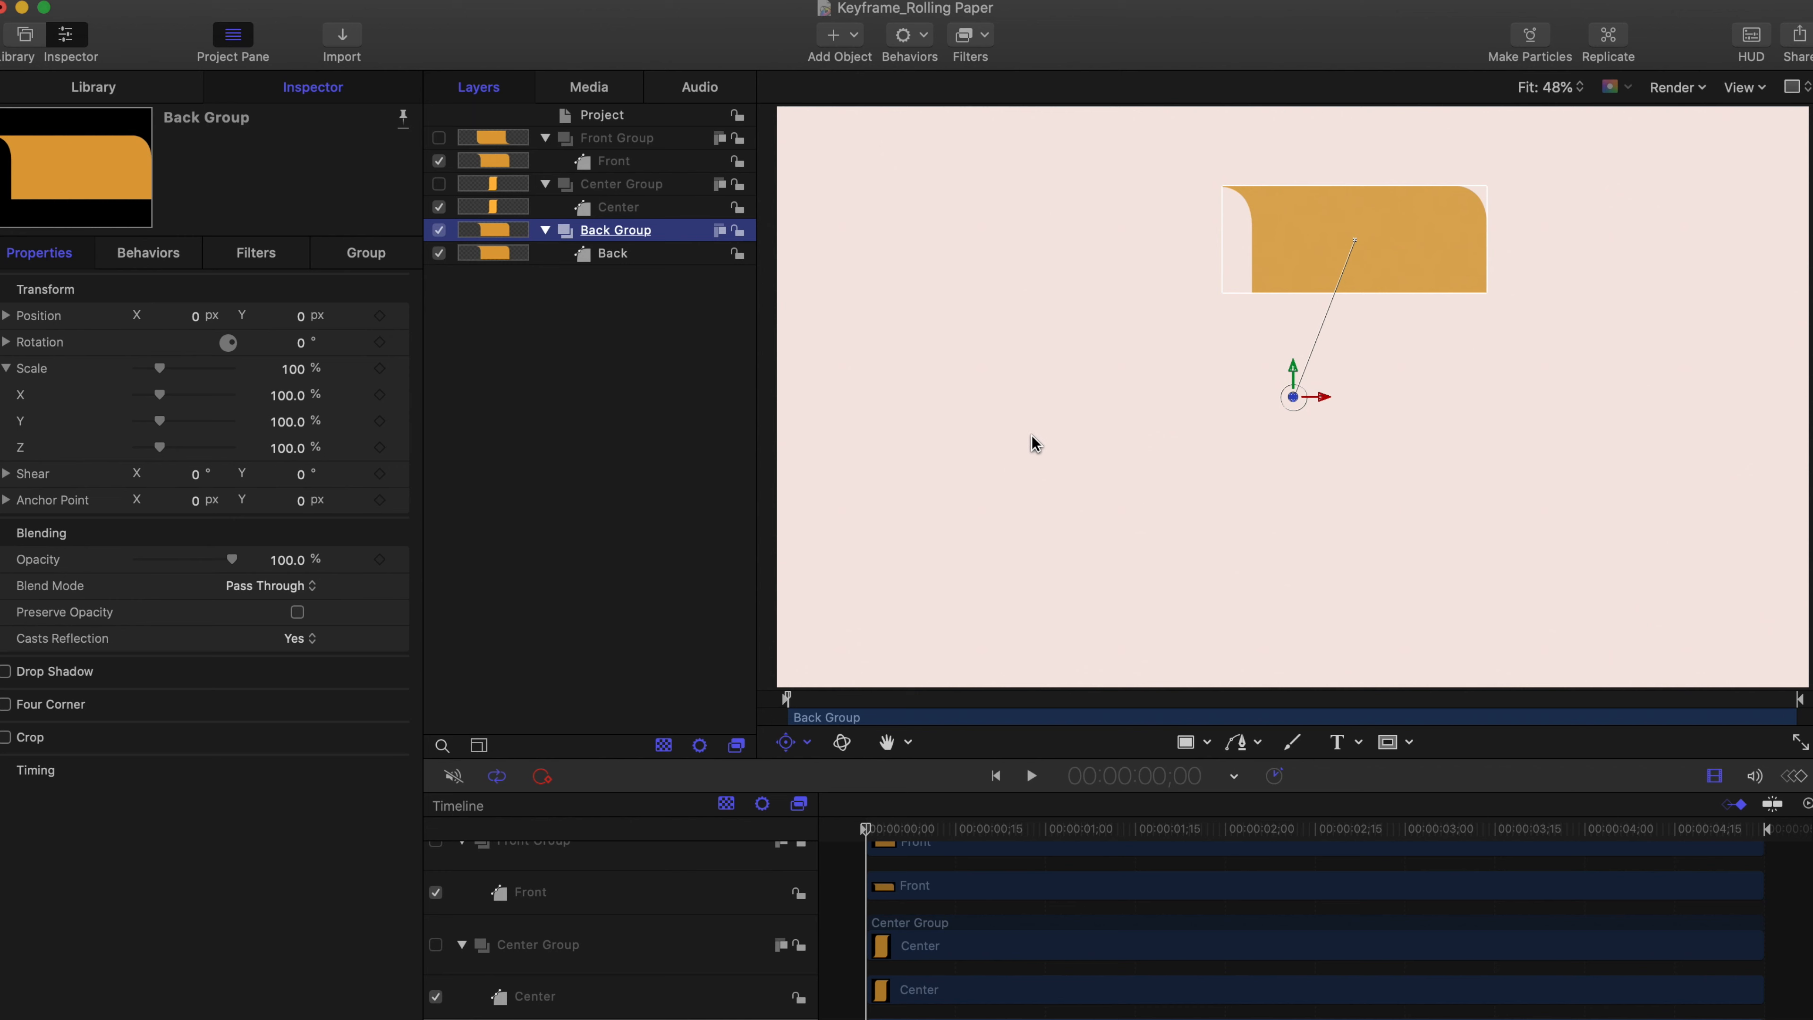
pyautogui.click(1413, 745)
pyautogui.click(1529, 773)
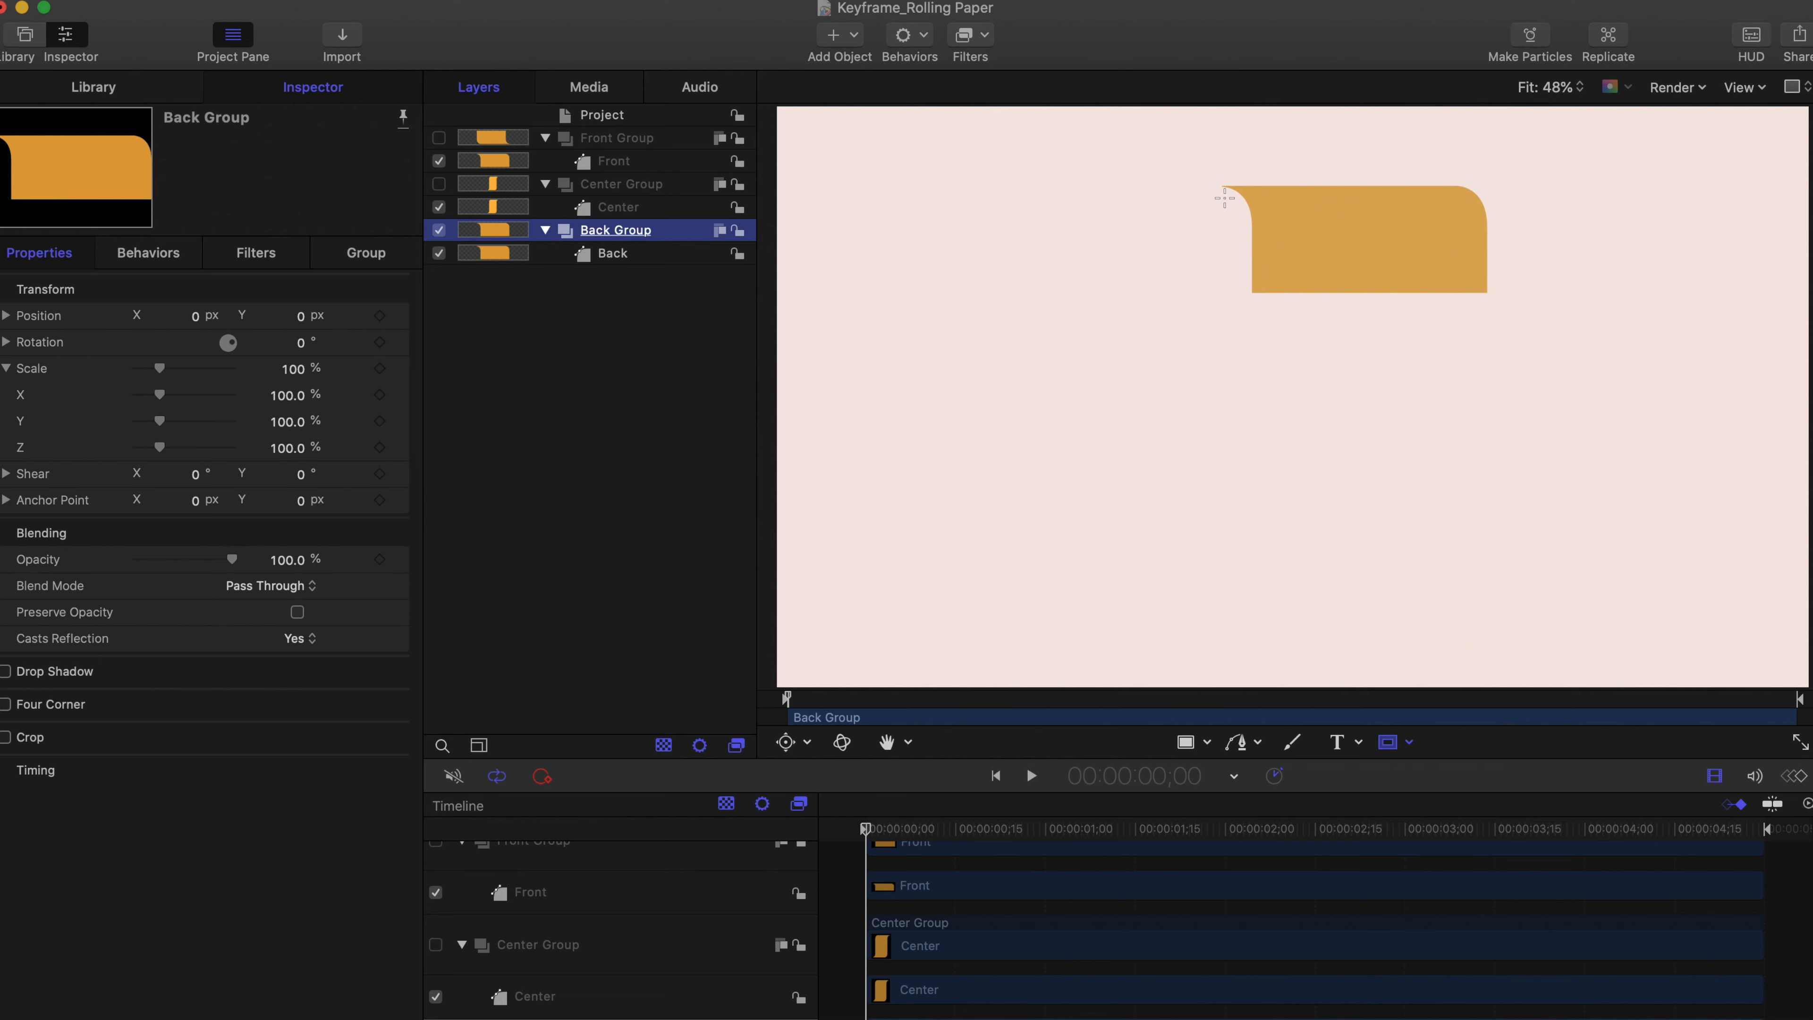
pyautogui.moveTo(1215, 178); pyautogui.dragTo(1497, 301)
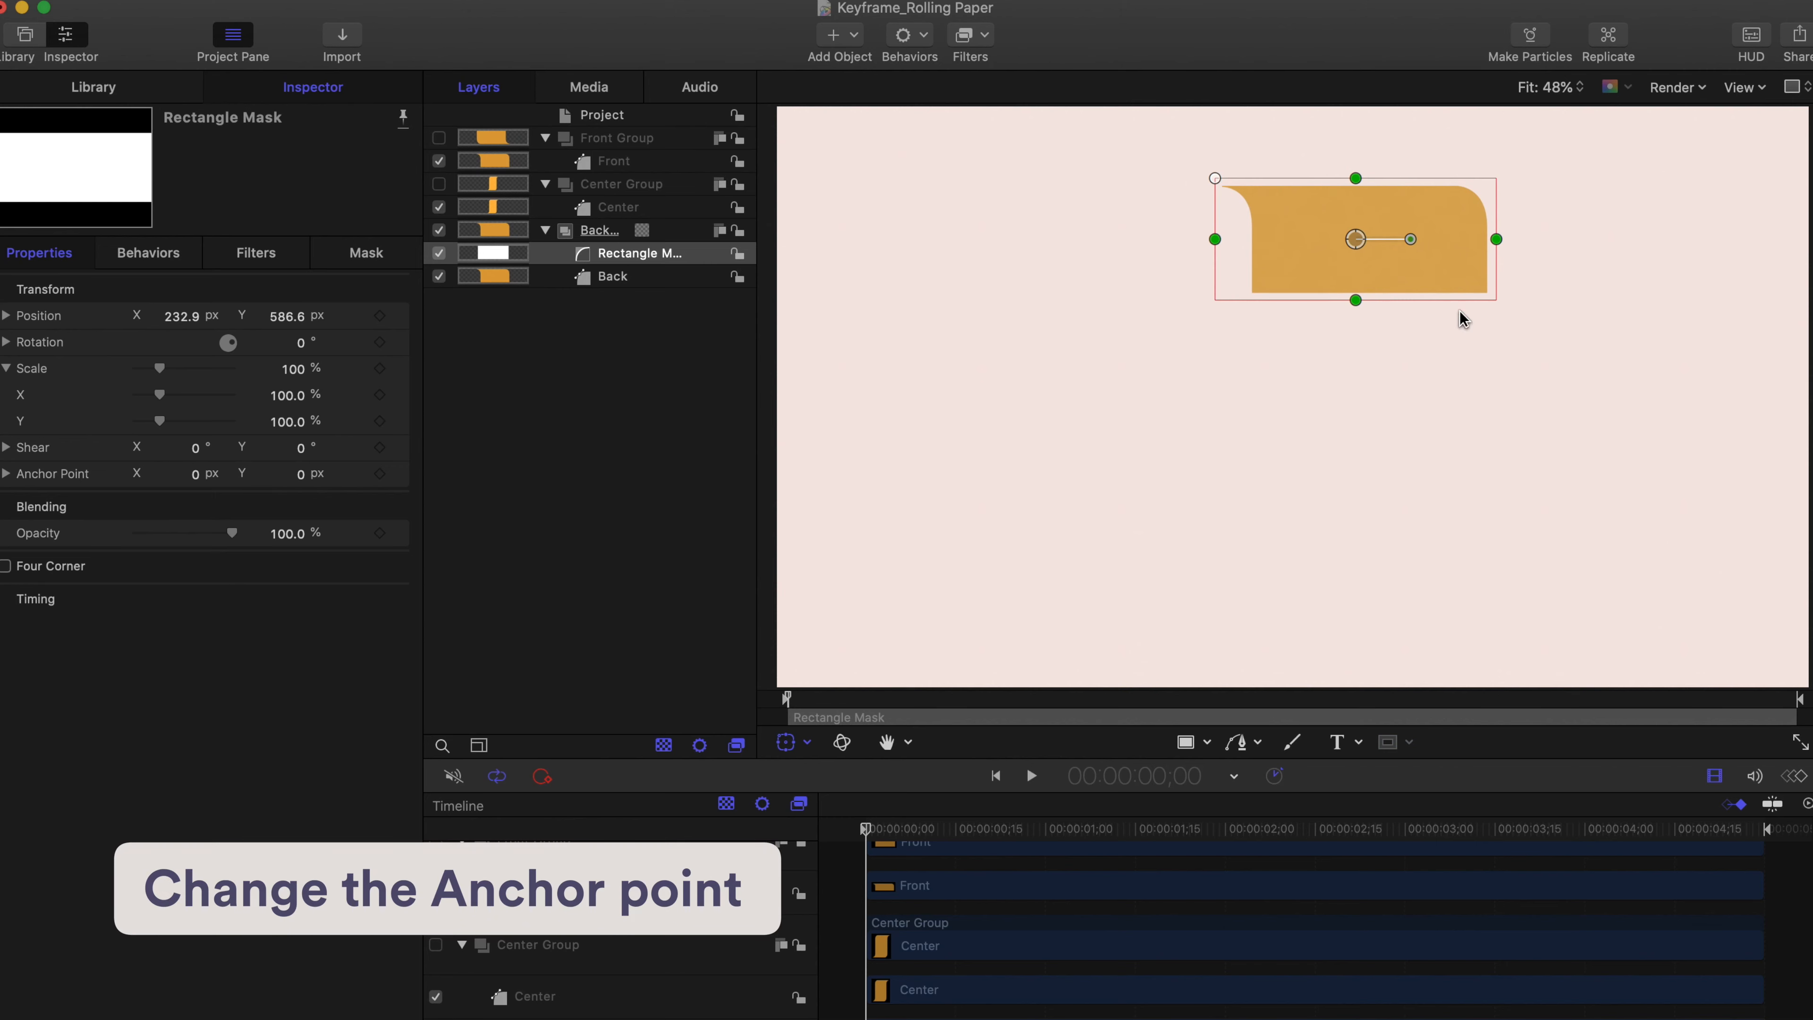
# Step: Move the rectangle mask's anchor point down to its bottom edge, at about Y -228.6 px
pyautogui.click(809, 743)
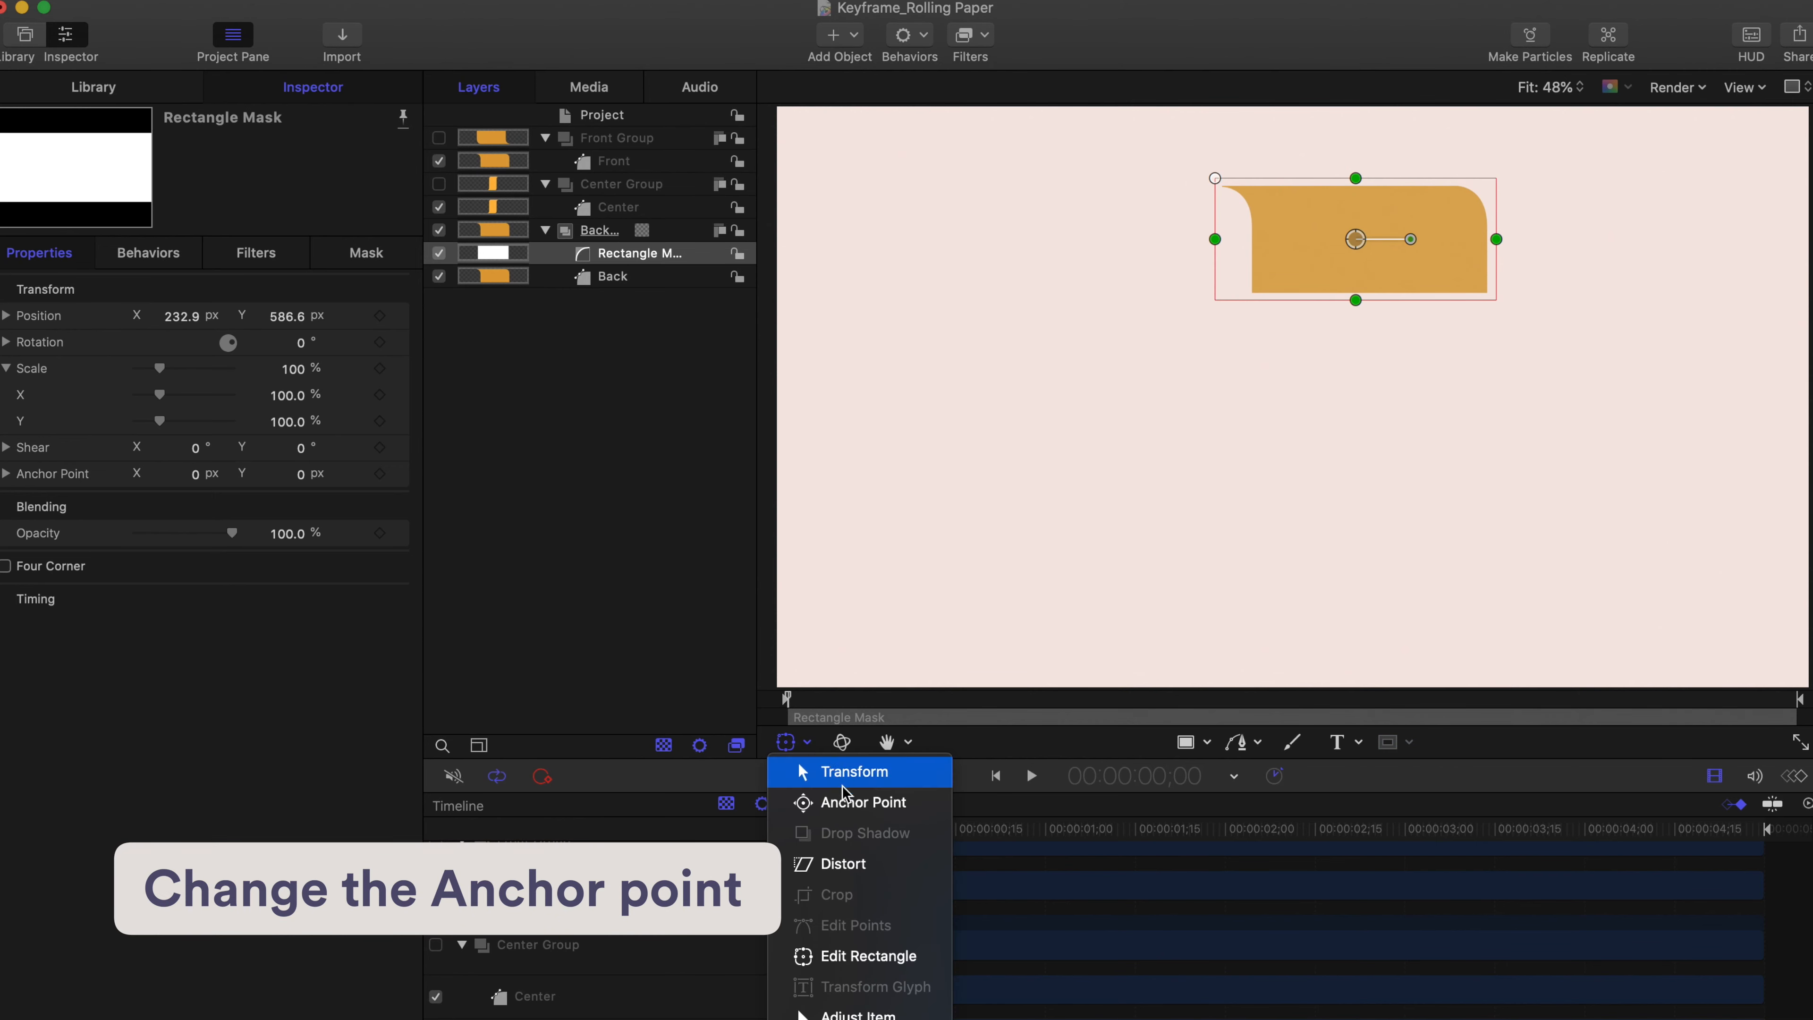
pyautogui.click(846, 803)
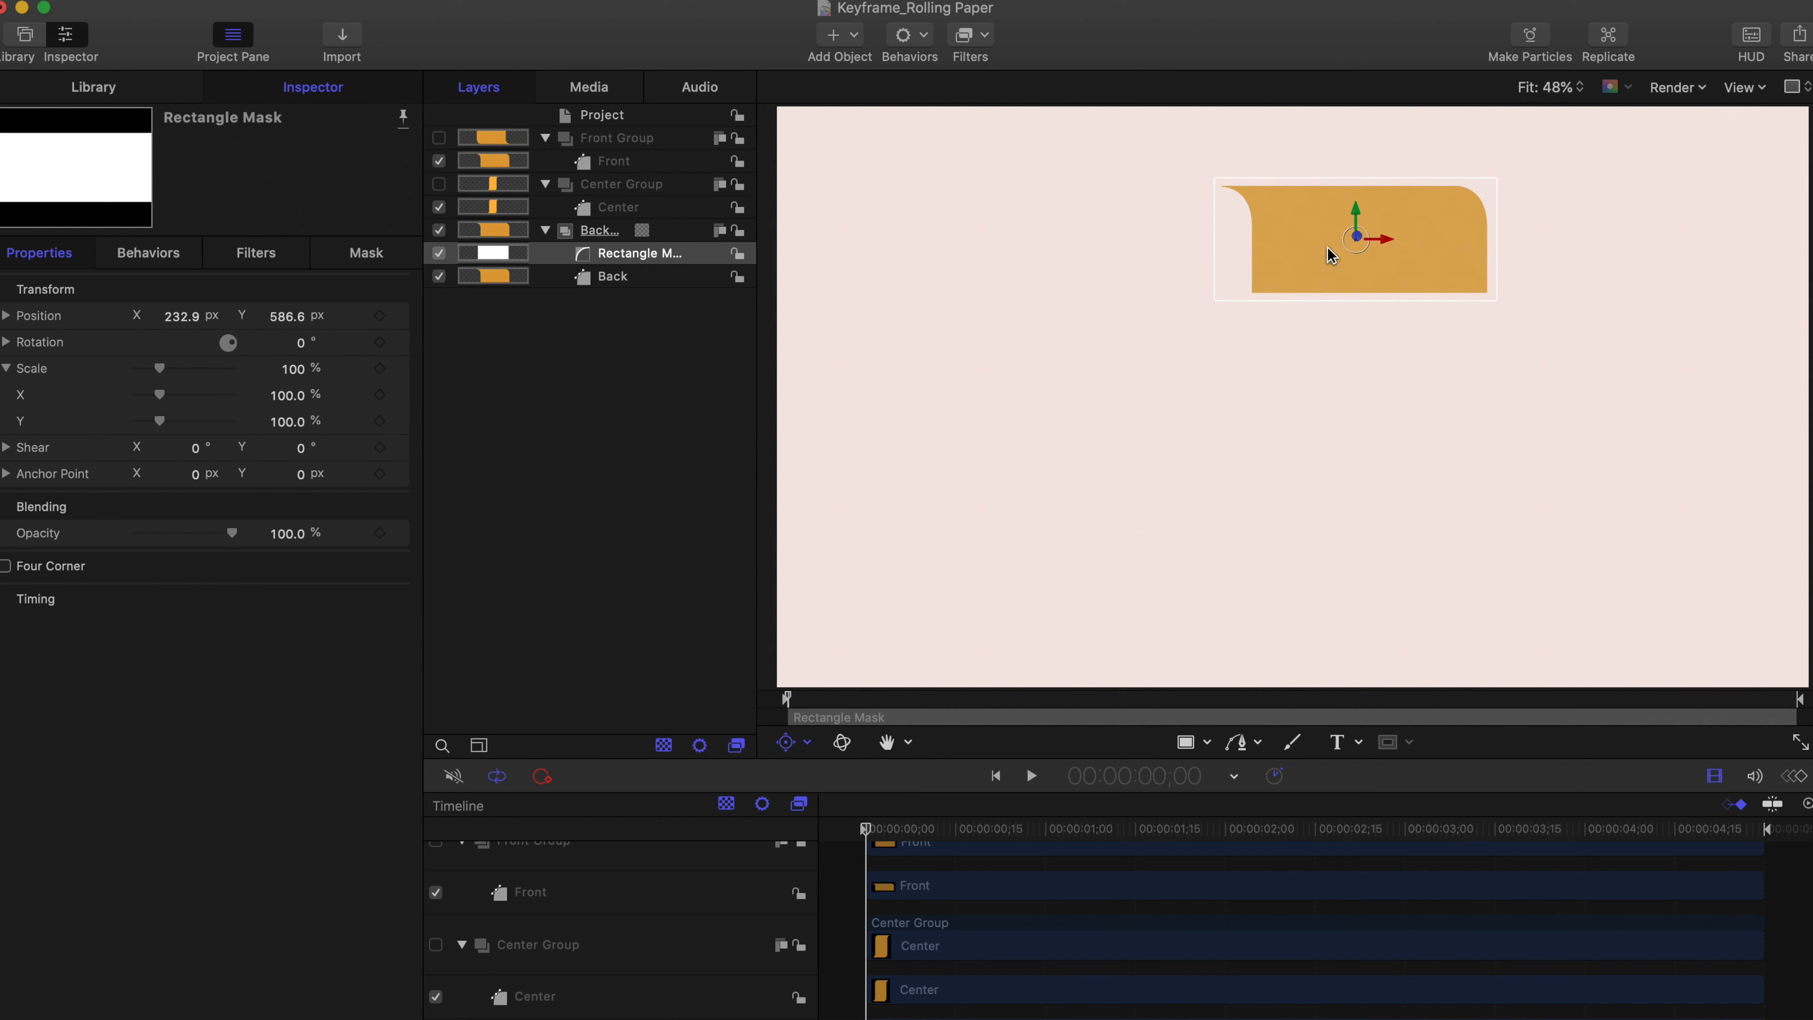
pyautogui.moveTo(1359, 214); pyautogui.dragTo(1360, 277)
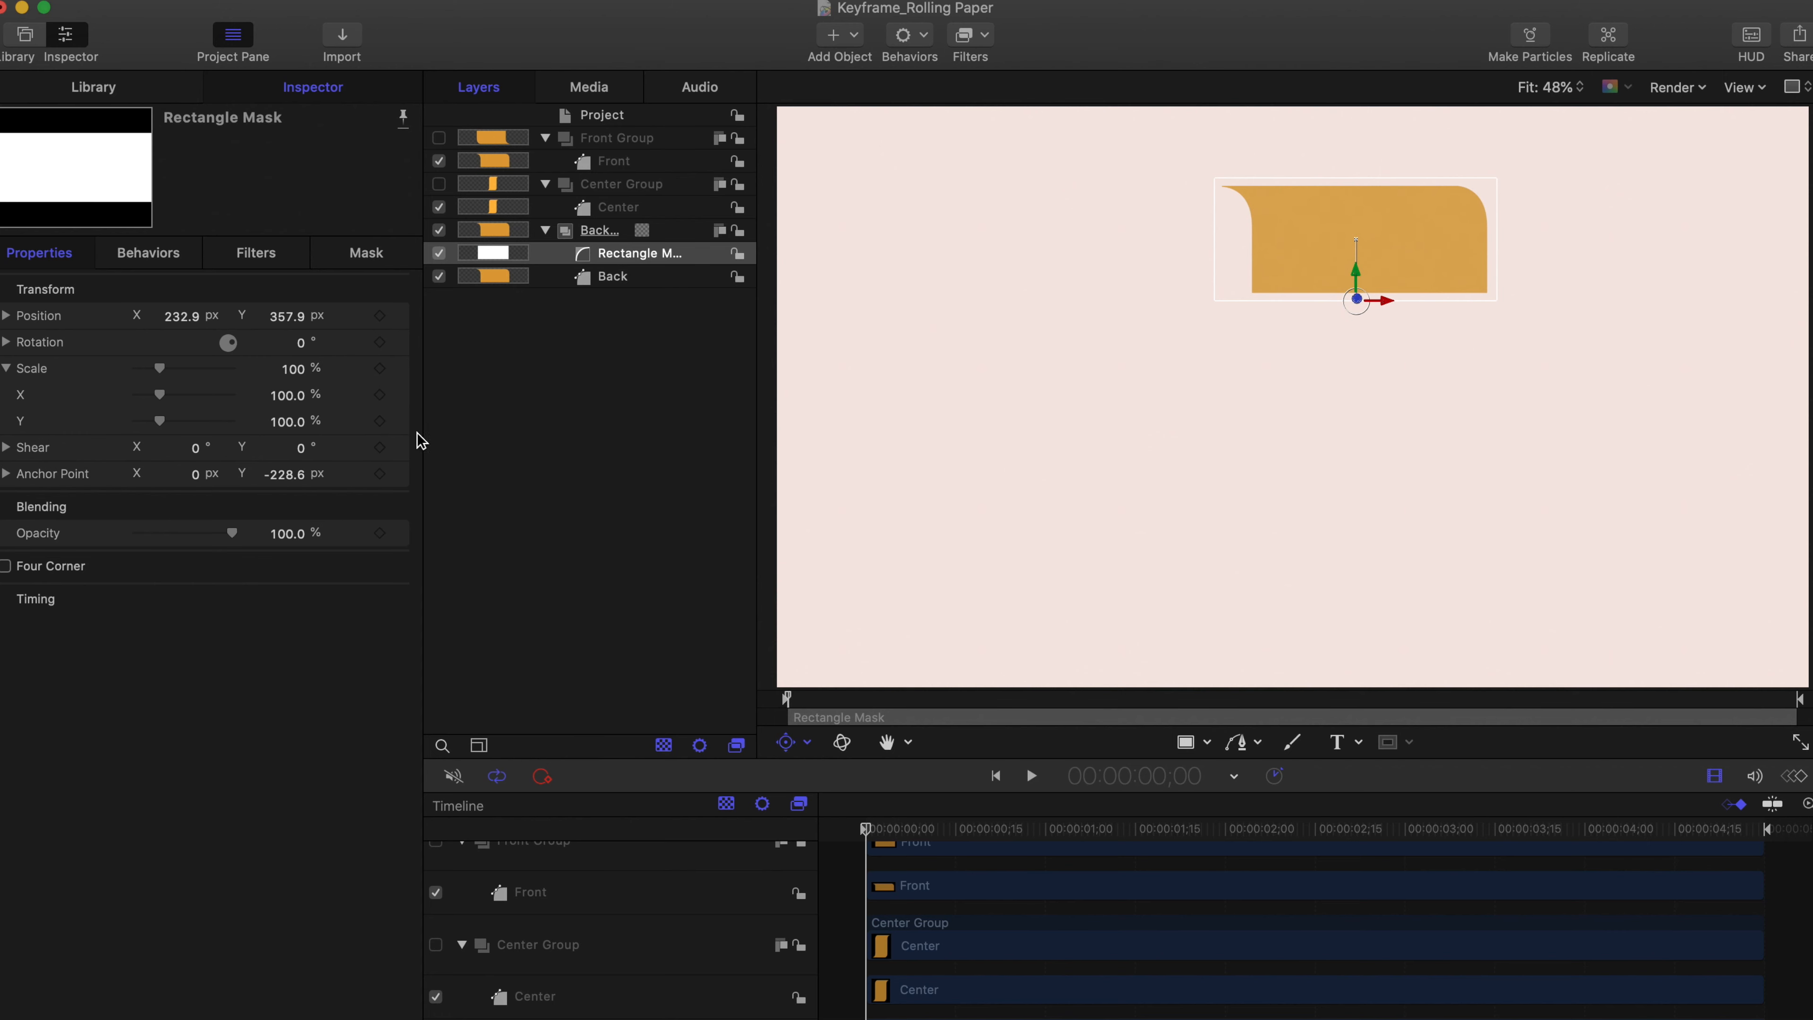
pyautogui.click(403, 489)
# Step: Set the rectangle mask's Y scale to 0% and add a keyframe for it at the first frame
pyautogui.moveTo(287, 427)
pyautogui.mouseDown()
pyautogui.moveTo(239, 428)
pyautogui.moveTo(343, 427)
pyautogui.moveTo(287, 428)
pyautogui.mouseUp()
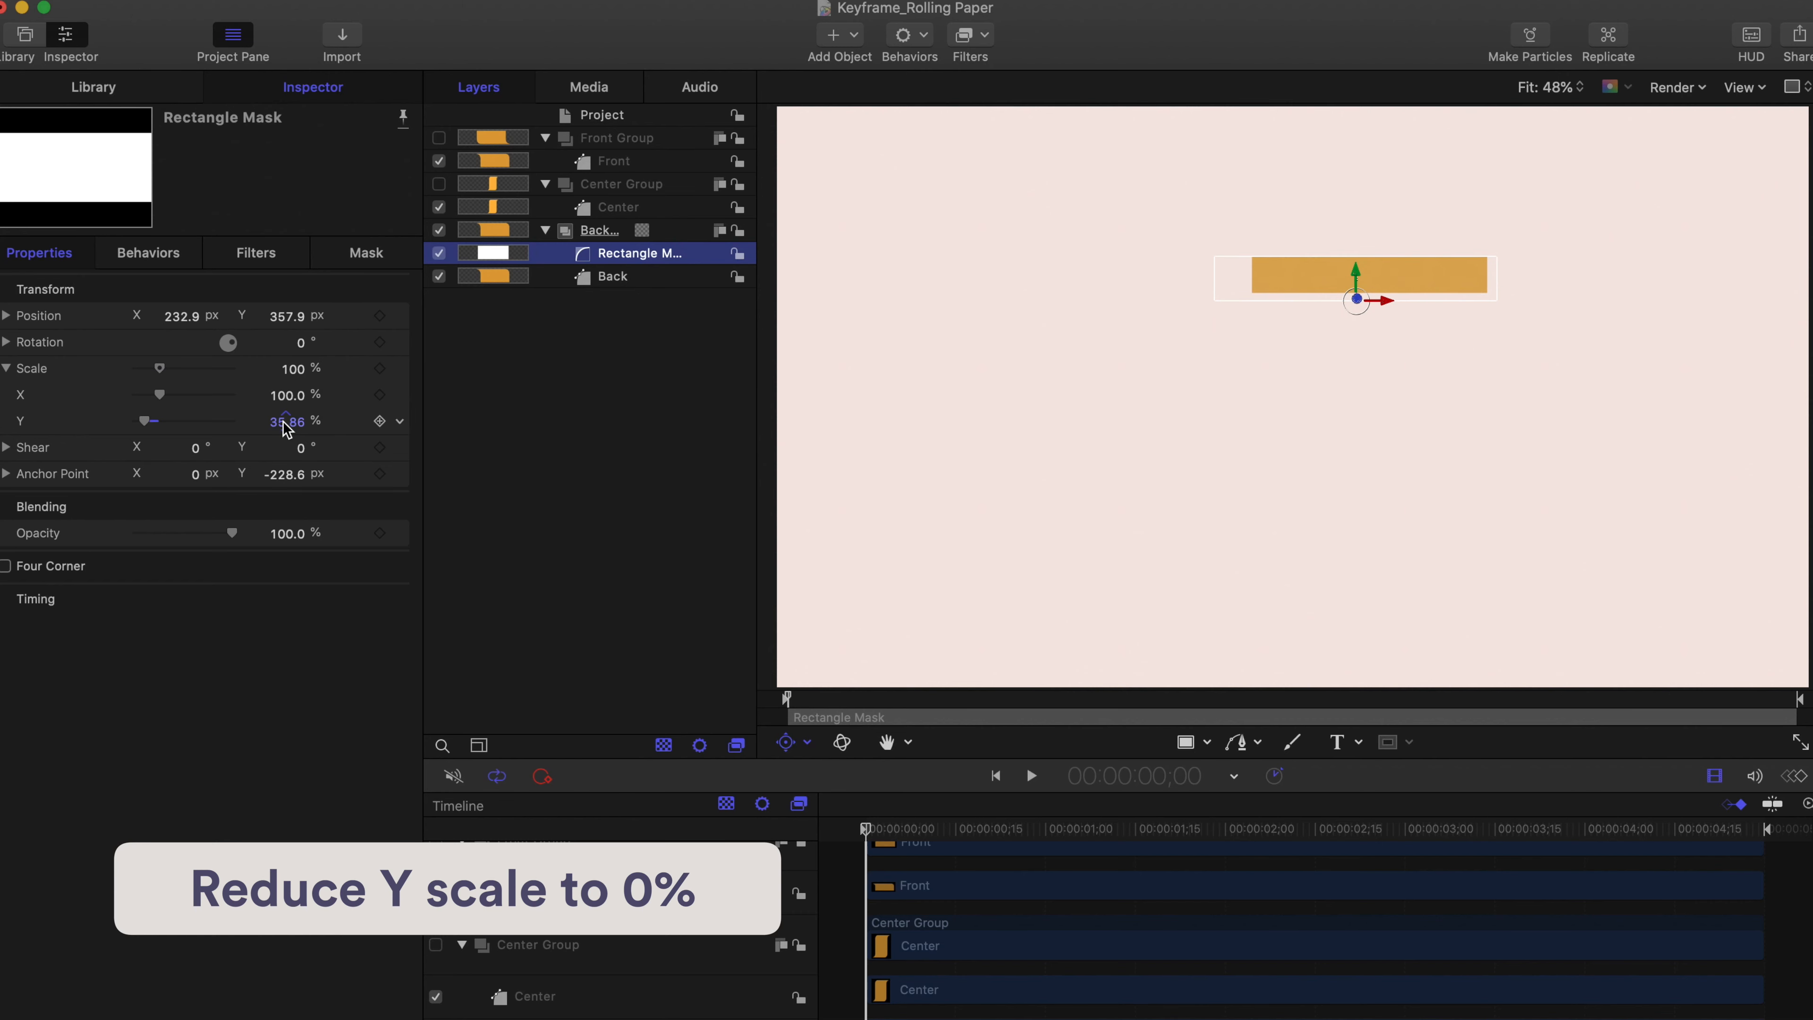
pyautogui.click(286, 421)
pyautogui.write('0')
pyautogui.press('Return')
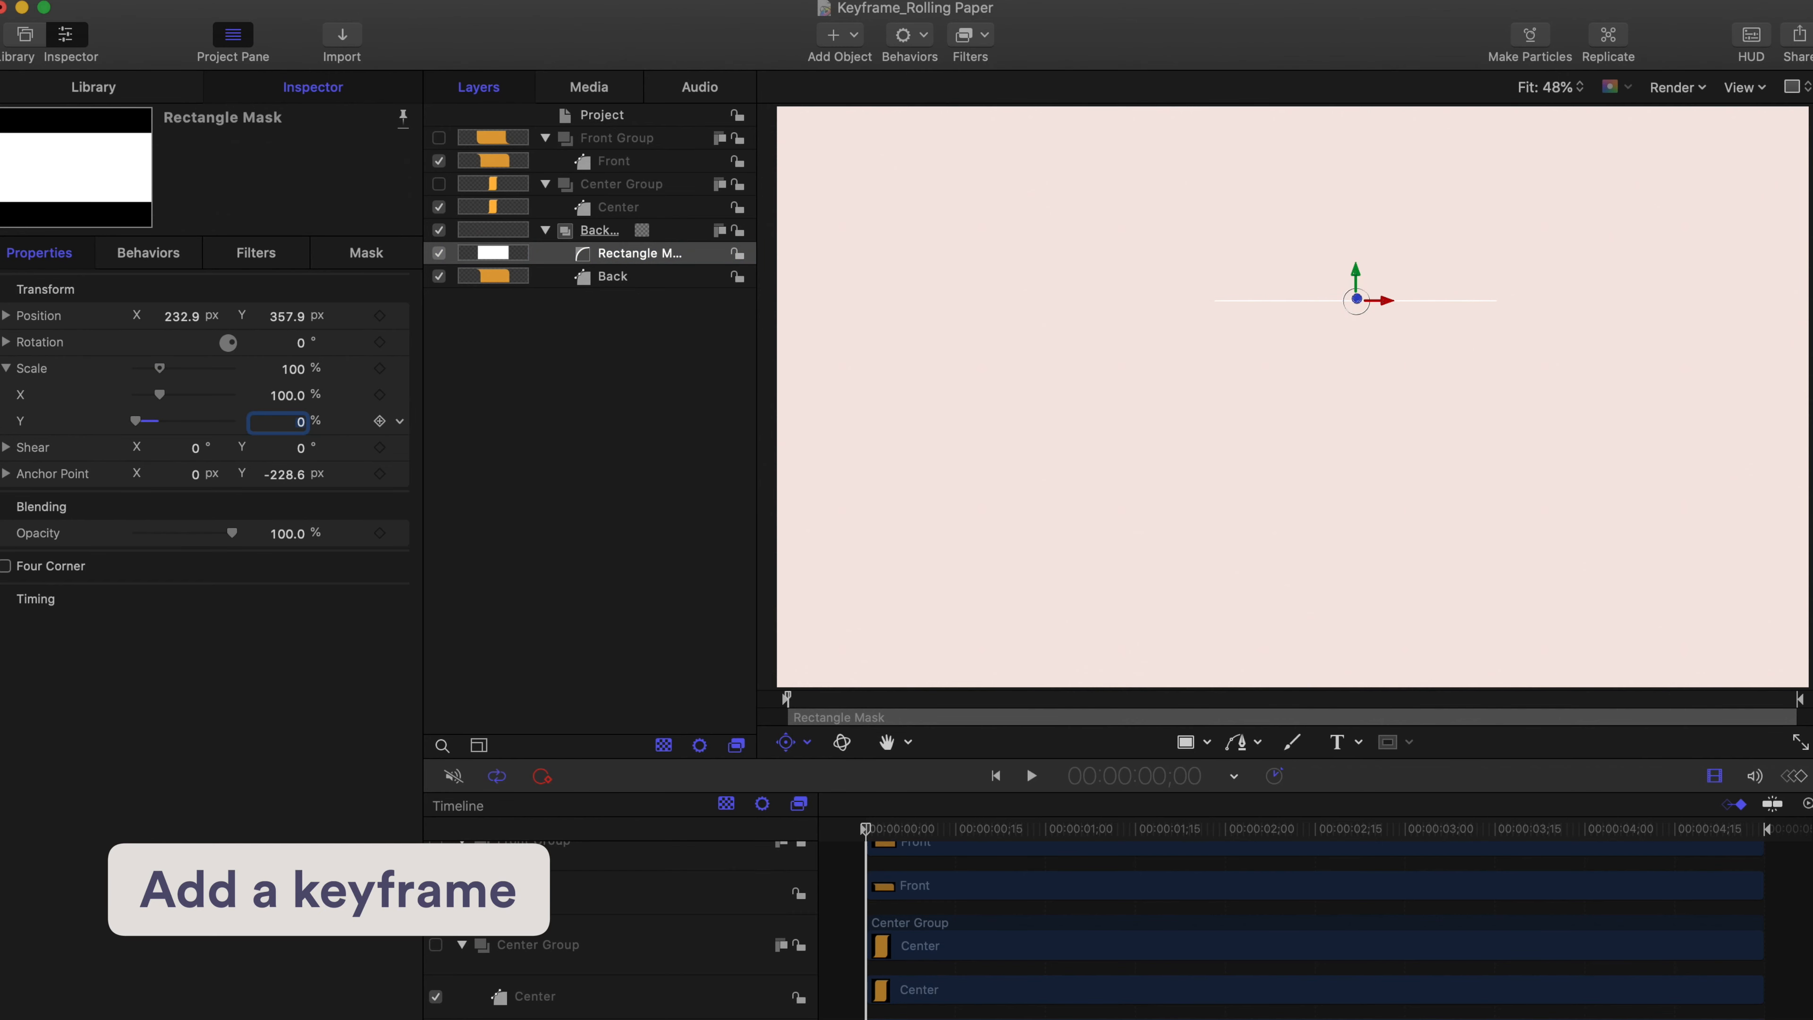
pyautogui.click(380, 421)
# Step: Go to frame 25 and set the rectangle mask's Y scale to 100% to create the second keyframe
pyautogui.click(1188, 776)
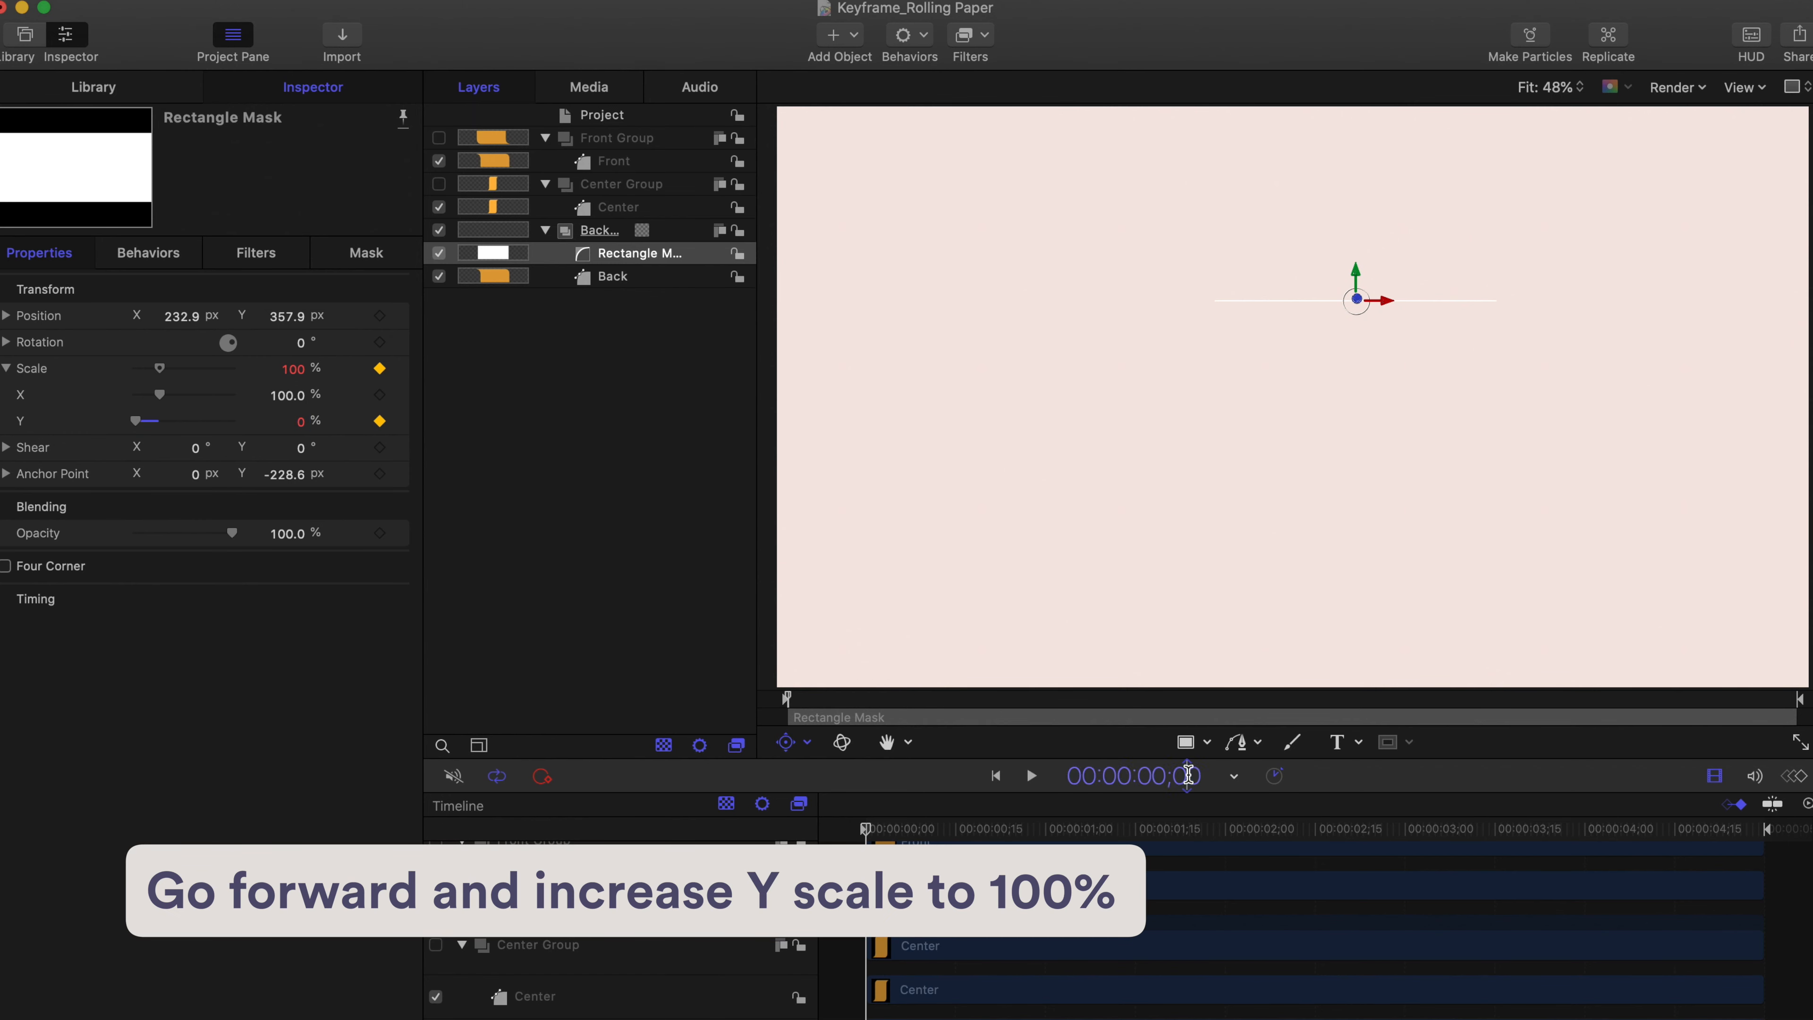
pyautogui.write('20')
pyautogui.press('Return')
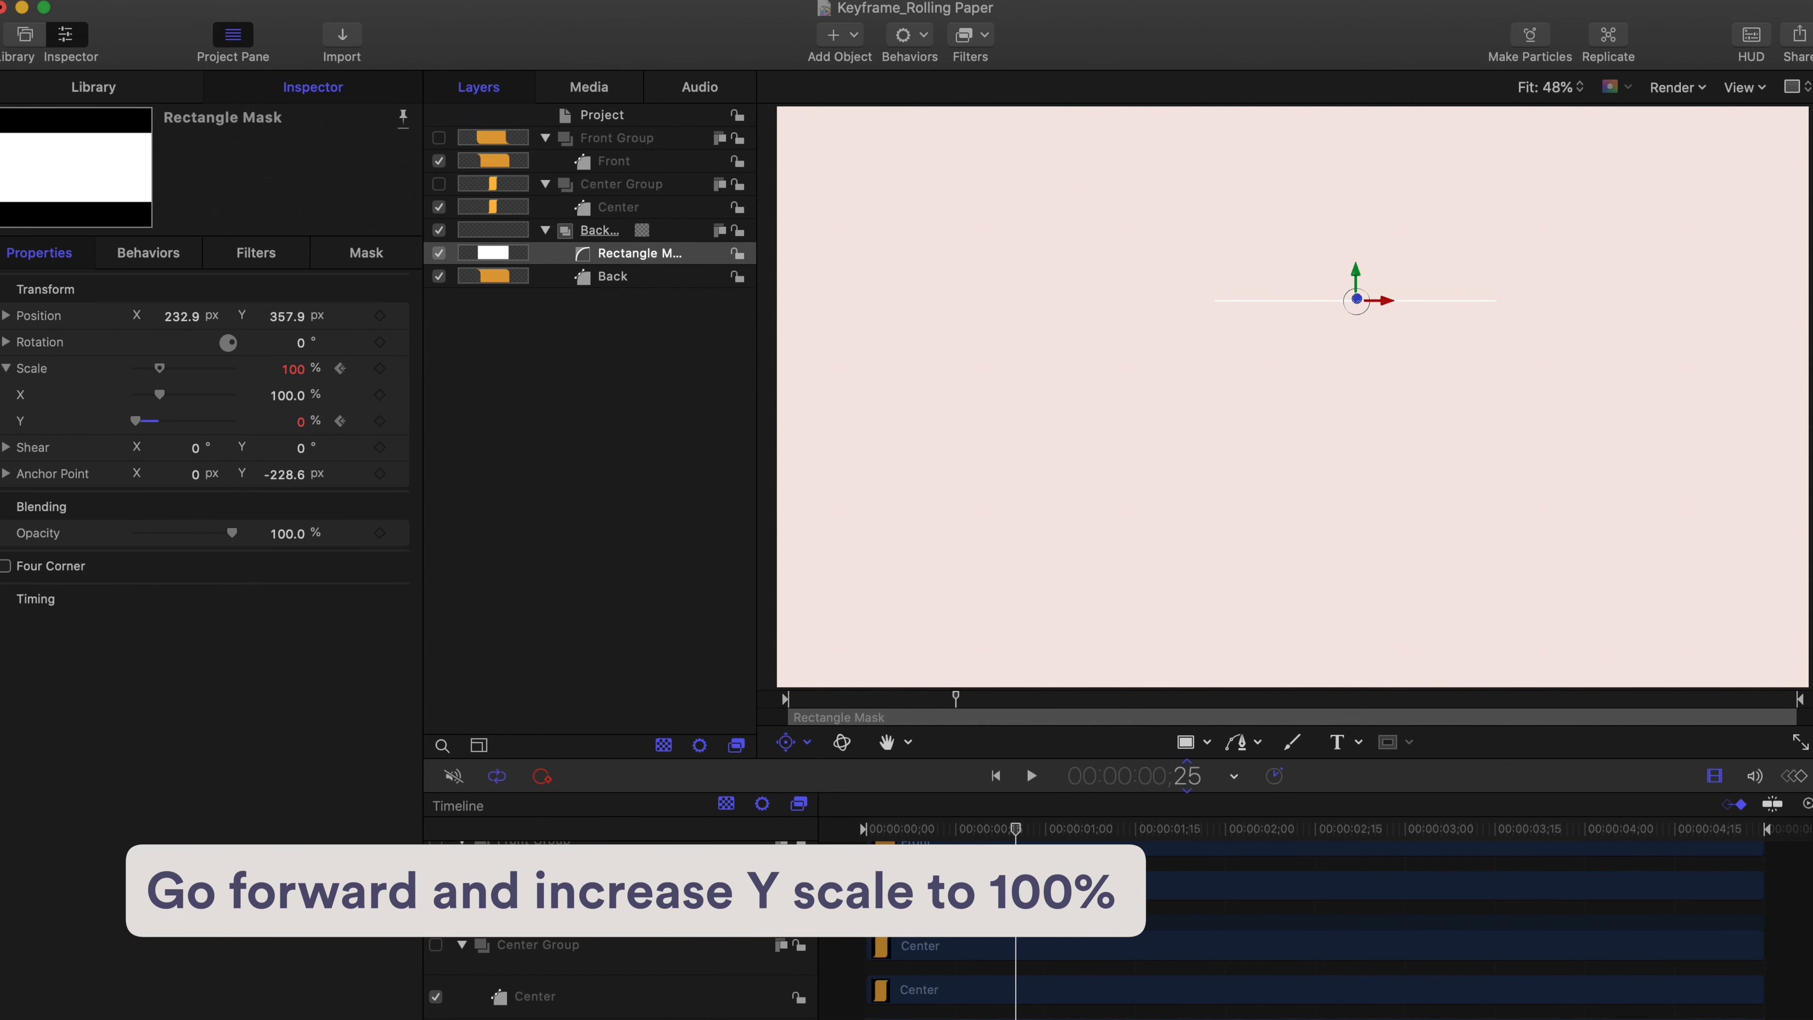
pyautogui.moveTo(311, 428); pyautogui.dragTo(298, 428)
pyautogui.click(298, 427)
pyautogui.write('100')
pyautogui.press('Return')
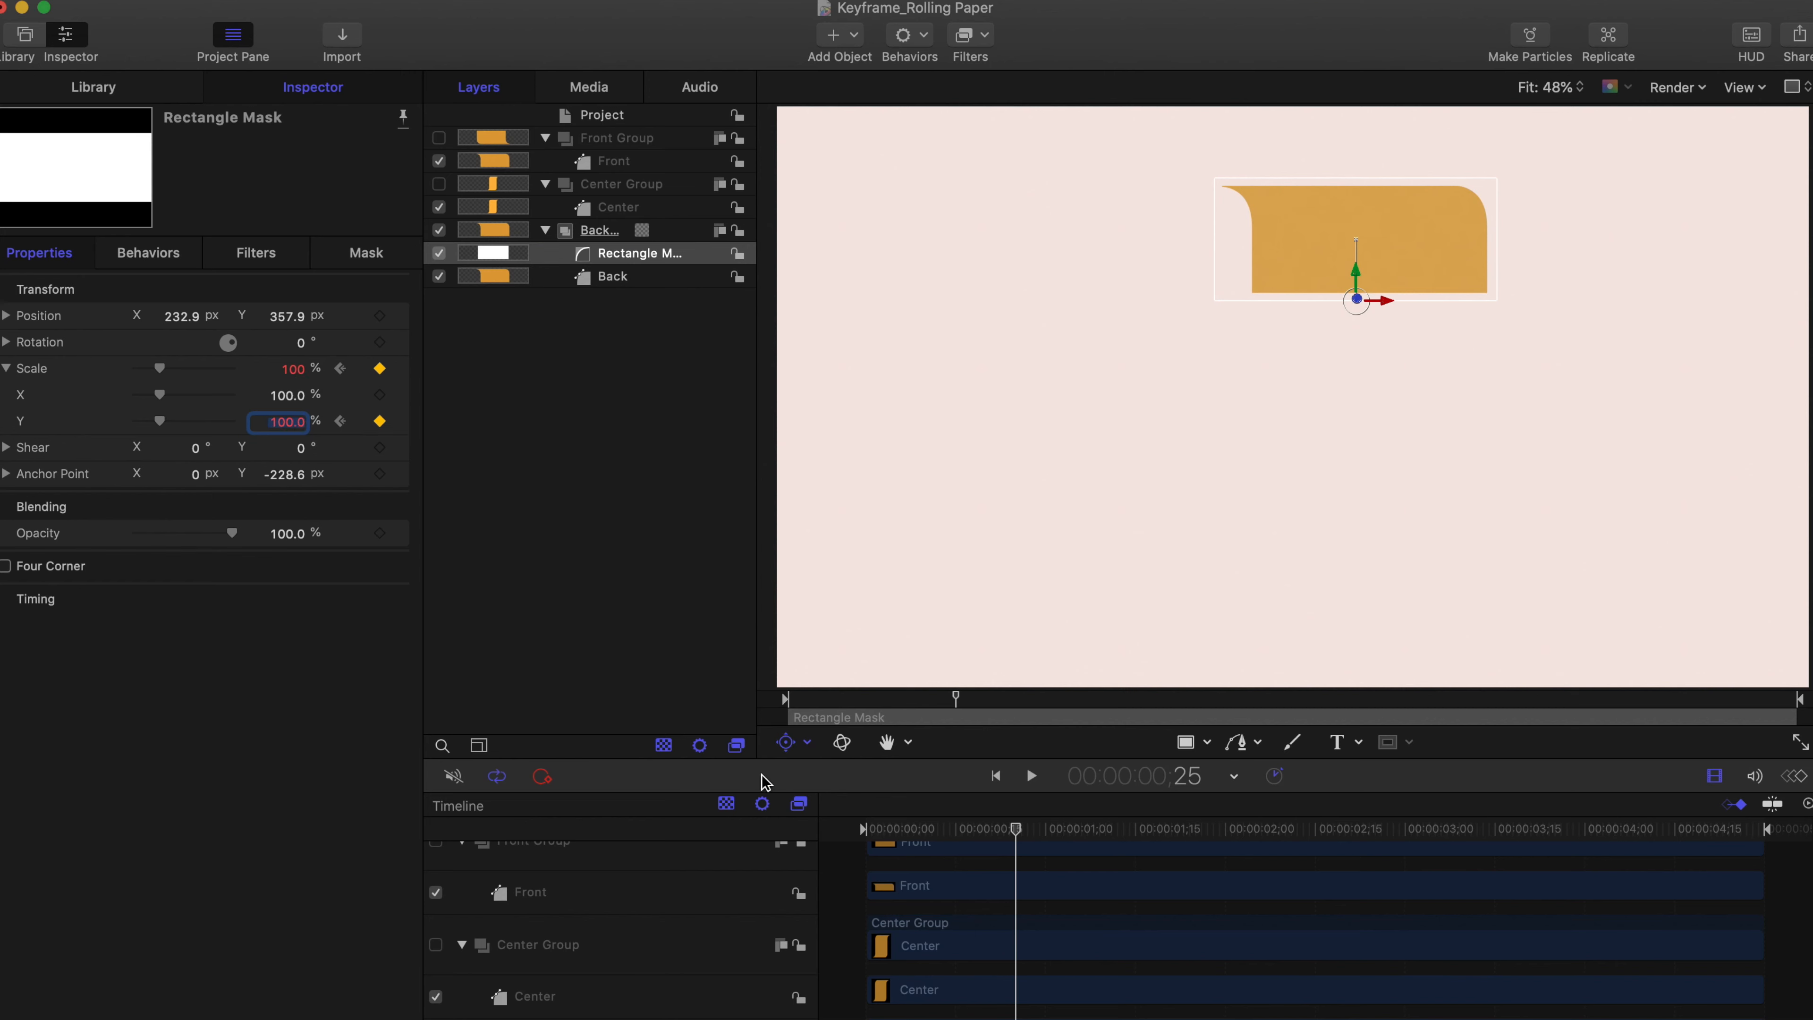
# Step: Play the mask reveal from the start to check the Back shape's animation
pyautogui.click(994, 774)
pyautogui.press('space')
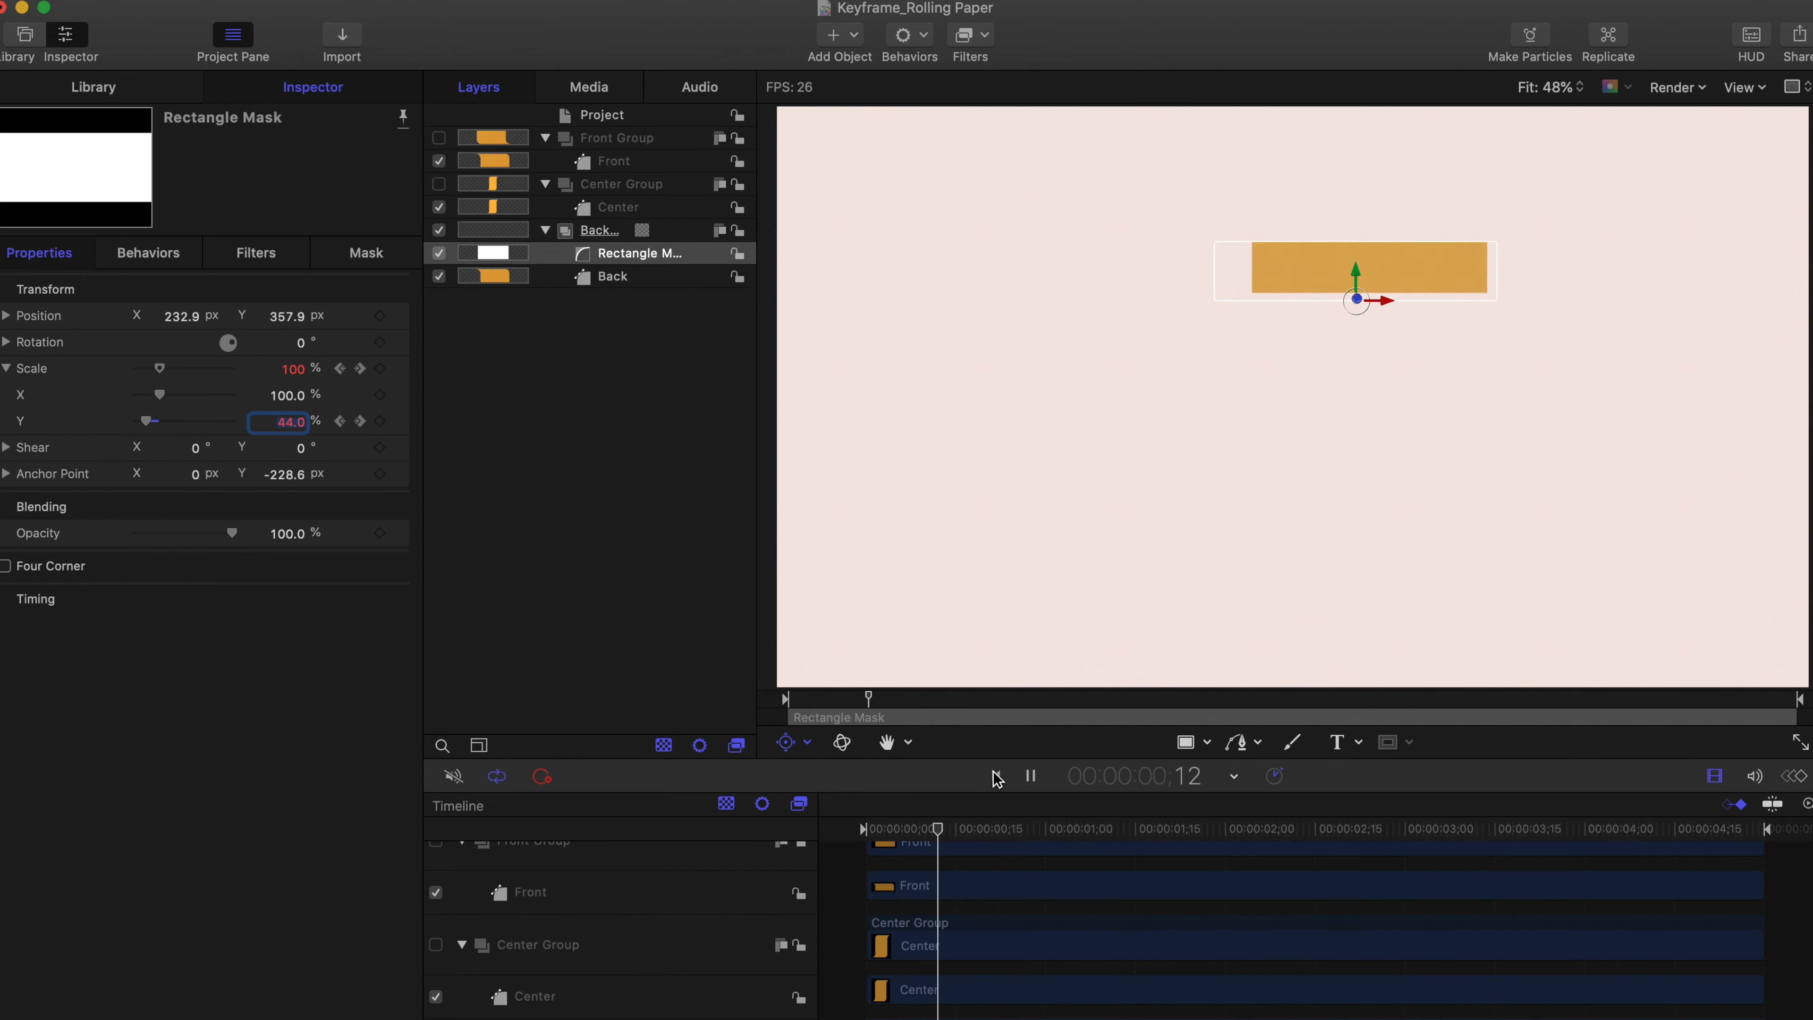
pyautogui.press('space')
pyautogui.click(909, 633)
pyautogui.click(996, 776)
pyautogui.press('space')
pyautogui.press('space')
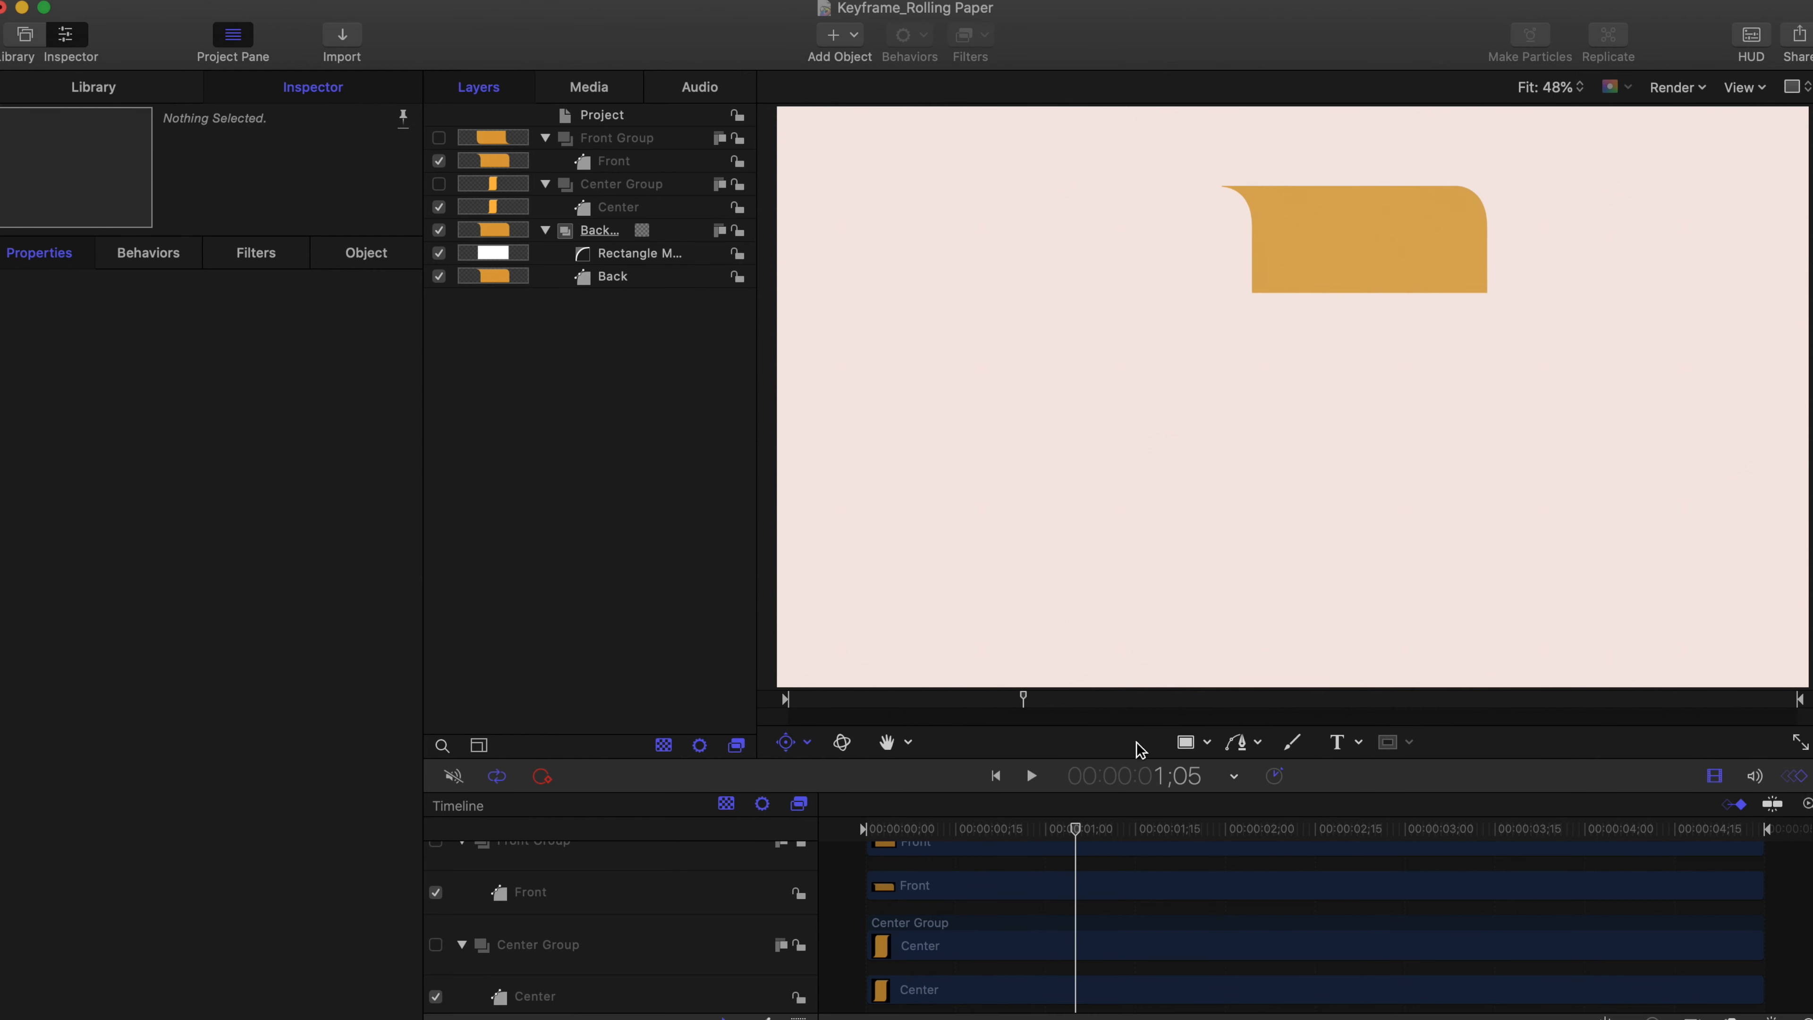
# Step: Show the rectangle mask's Y scale curve in the keyframe editor and change its interpolation to Bezier
pyautogui.click(618, 254)
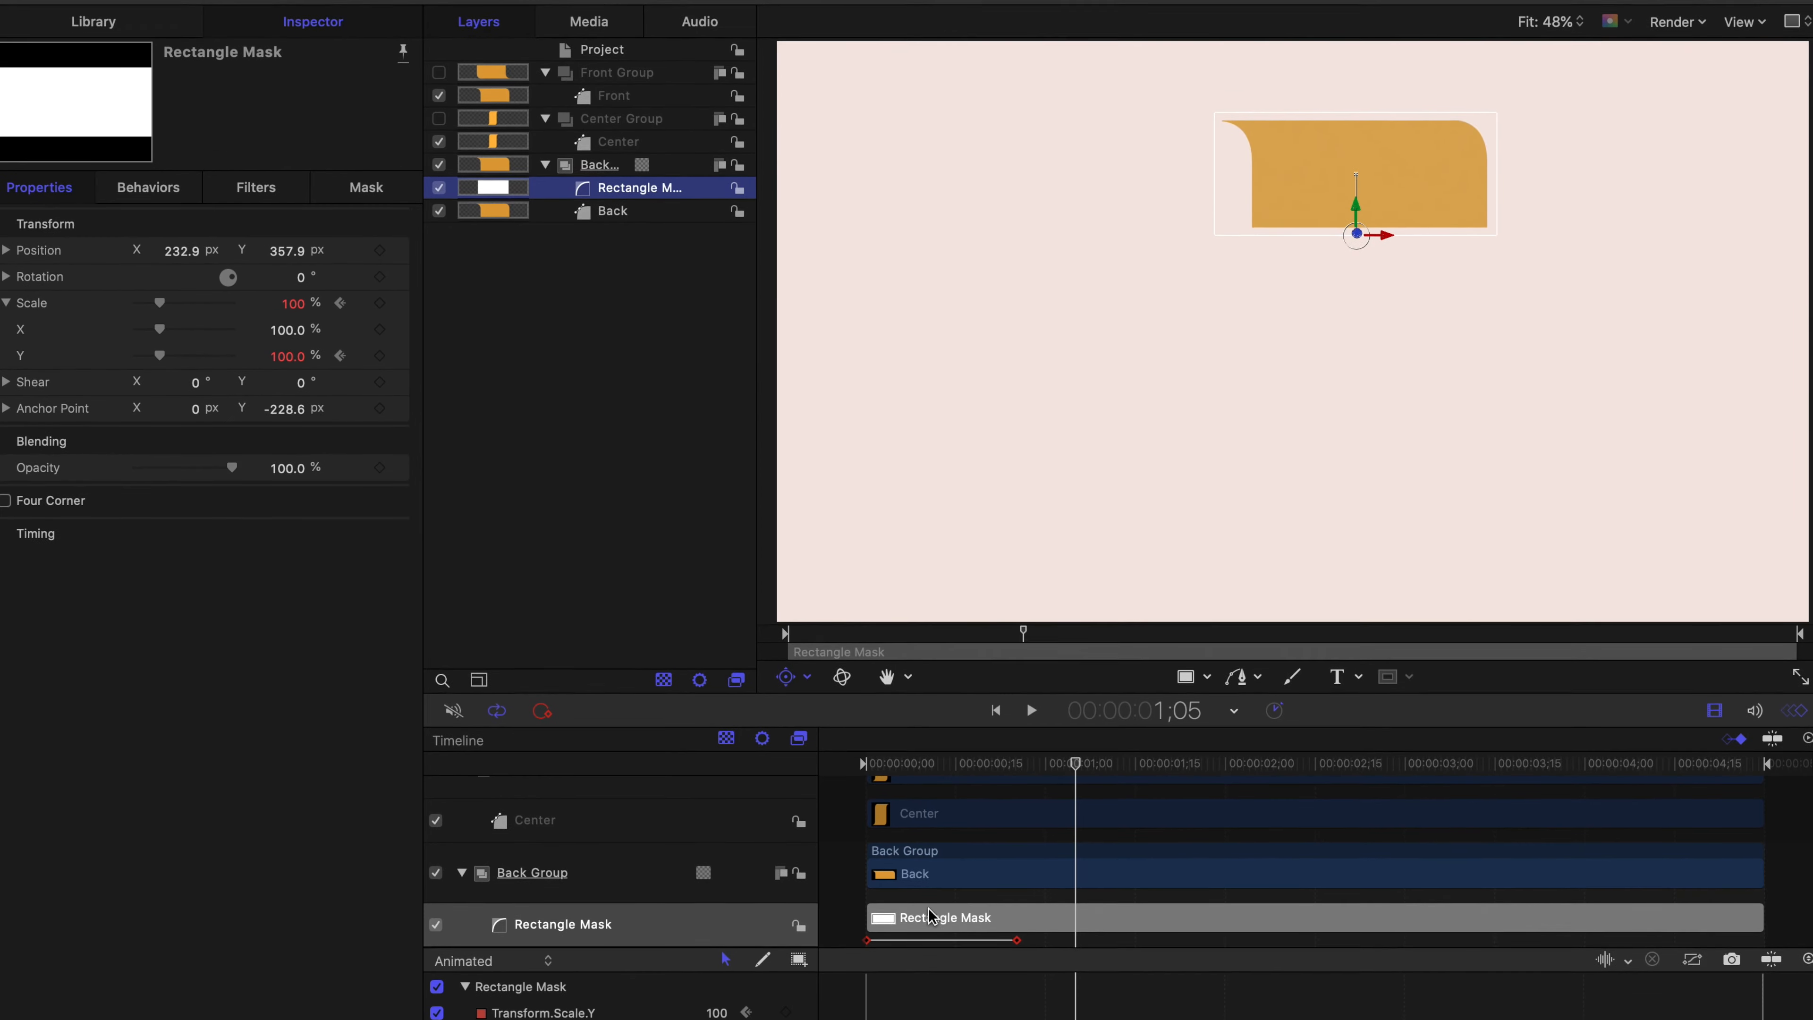
pyautogui.moveTo(935, 794); pyautogui.dragTo(926, 779)
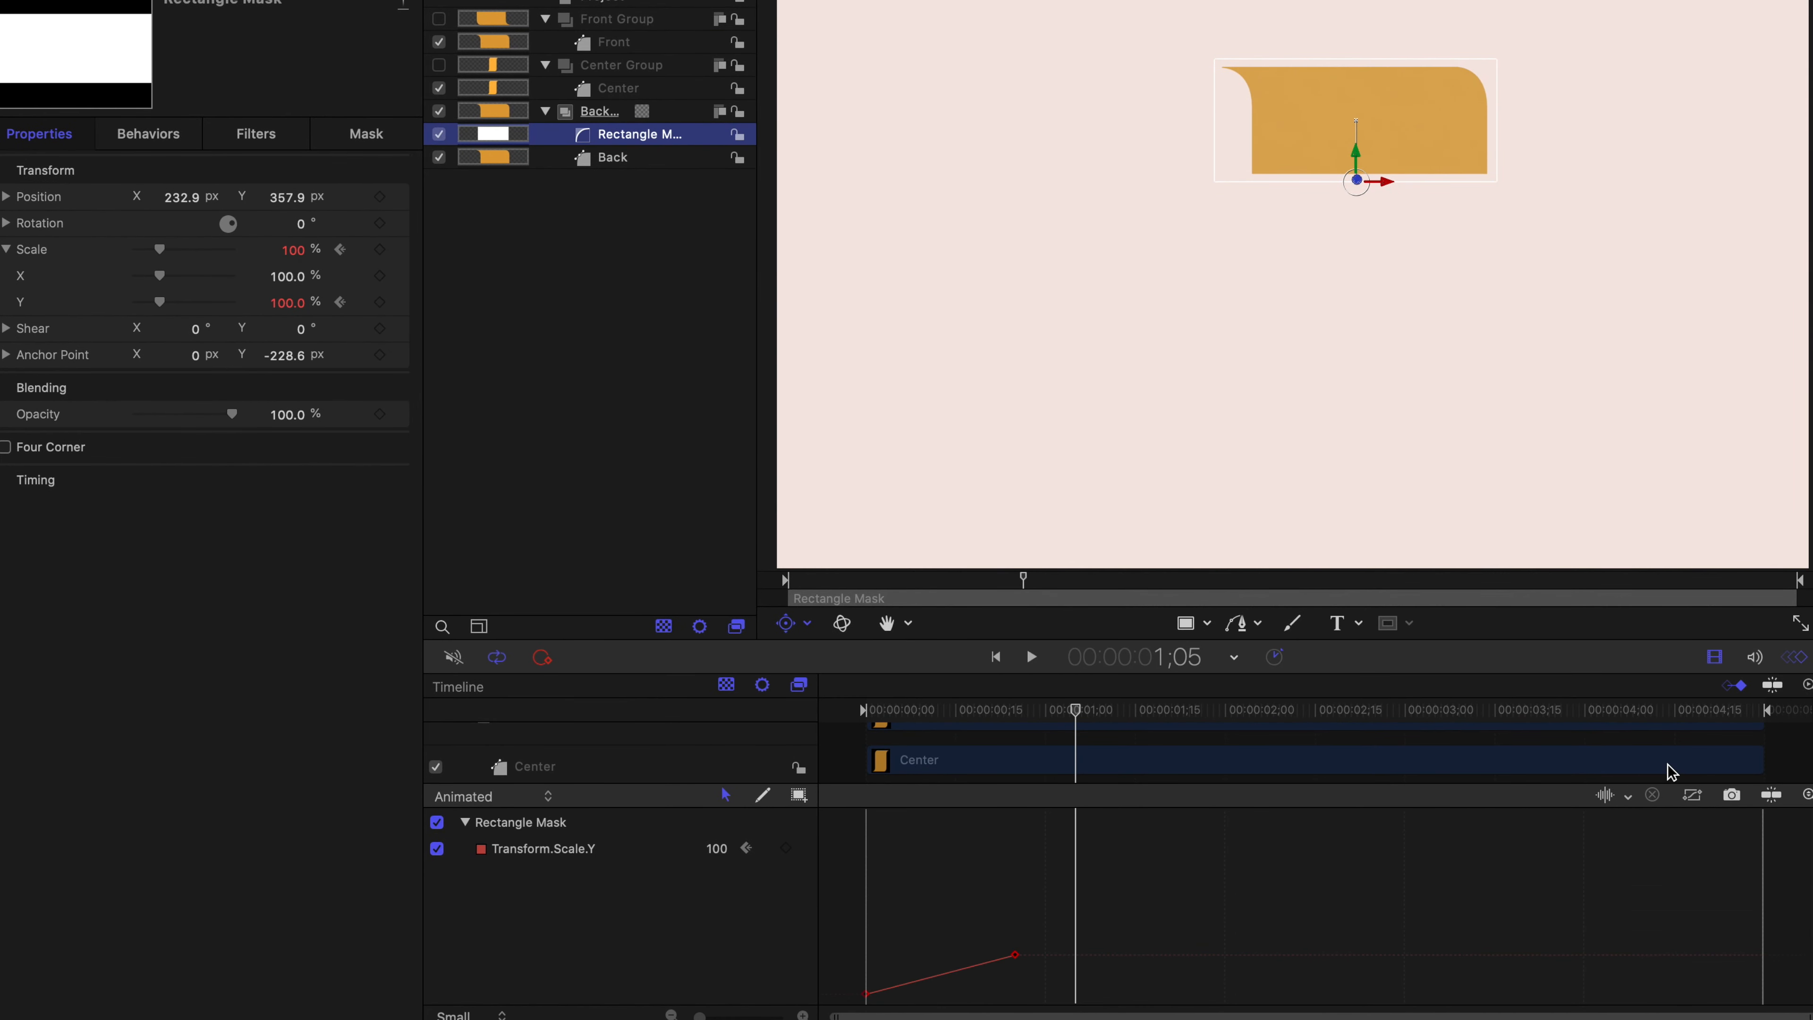
pyautogui.click(1696, 803)
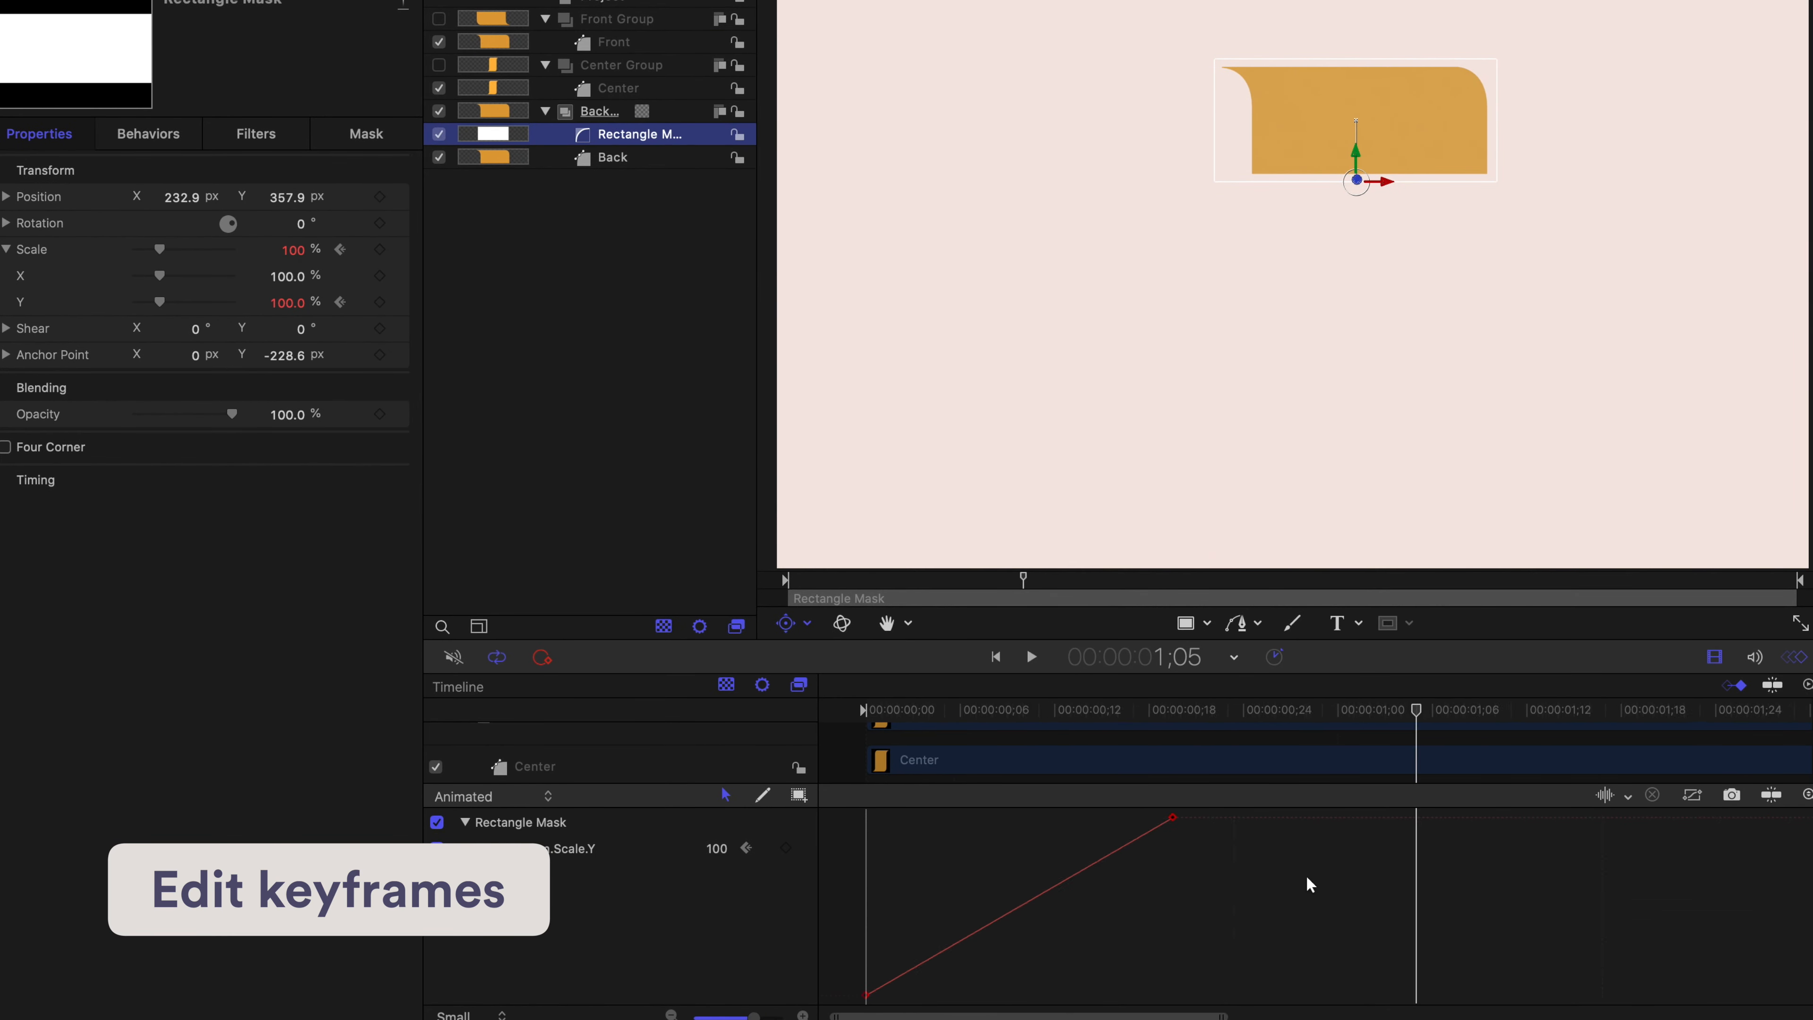
pyautogui.click(805, 850)
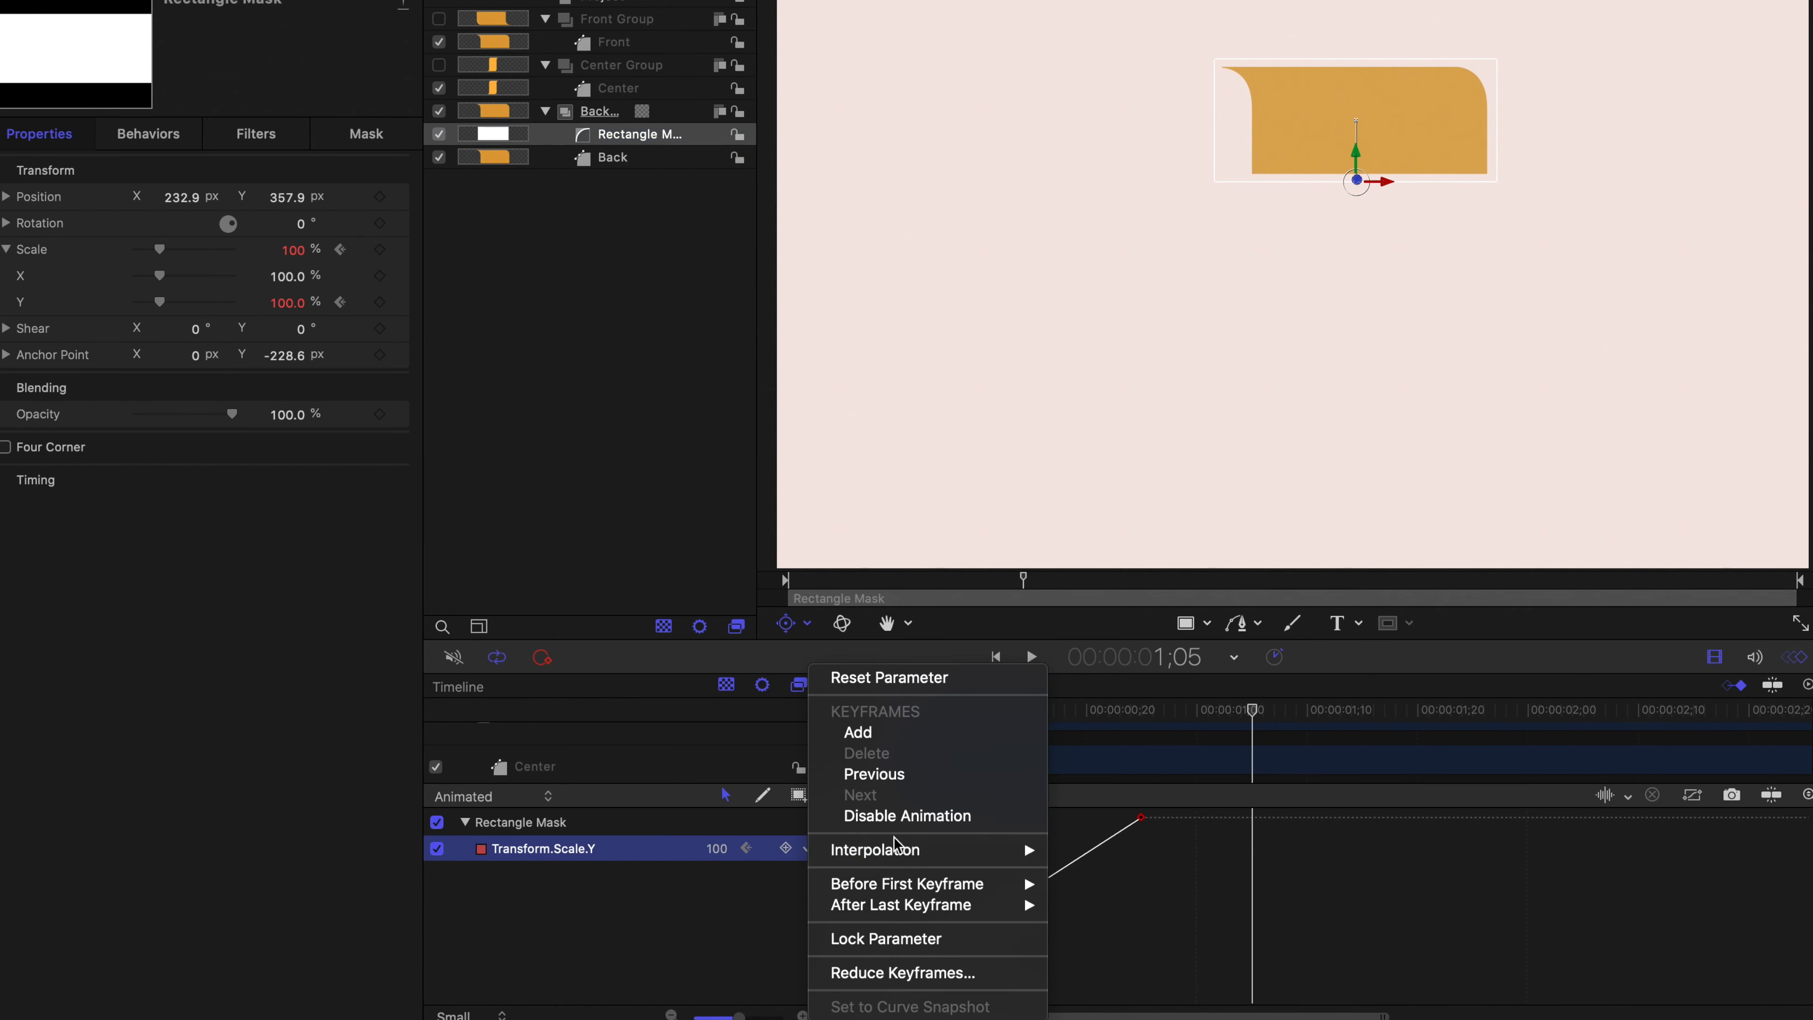
pyautogui.moveTo(899, 850)
pyautogui.click(1133, 903)
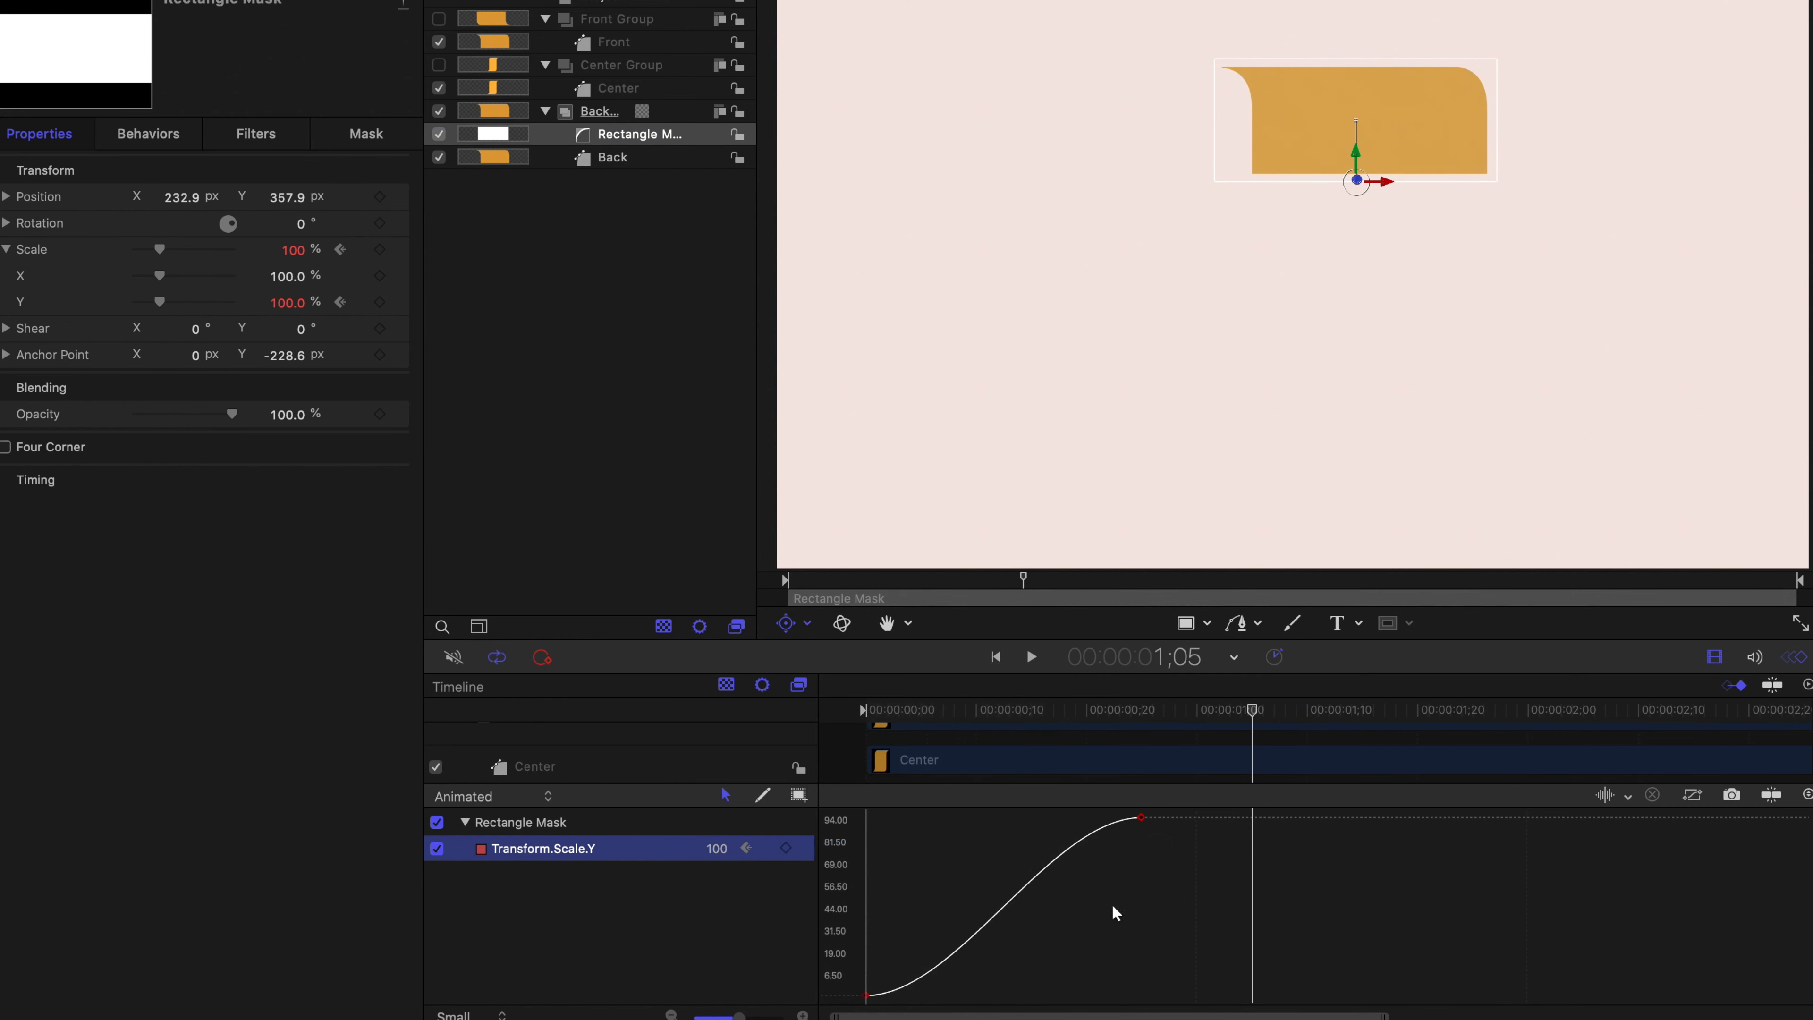
# Step: Lengthen the curve handles at both Y scale keyframes for a stronger ease, and preview the animation from the start
pyautogui.moveTo(938, 945); pyautogui.dragTo(1003, 1001)
pyautogui.moveTo(1186, 853); pyautogui.dragTo(993, 819)
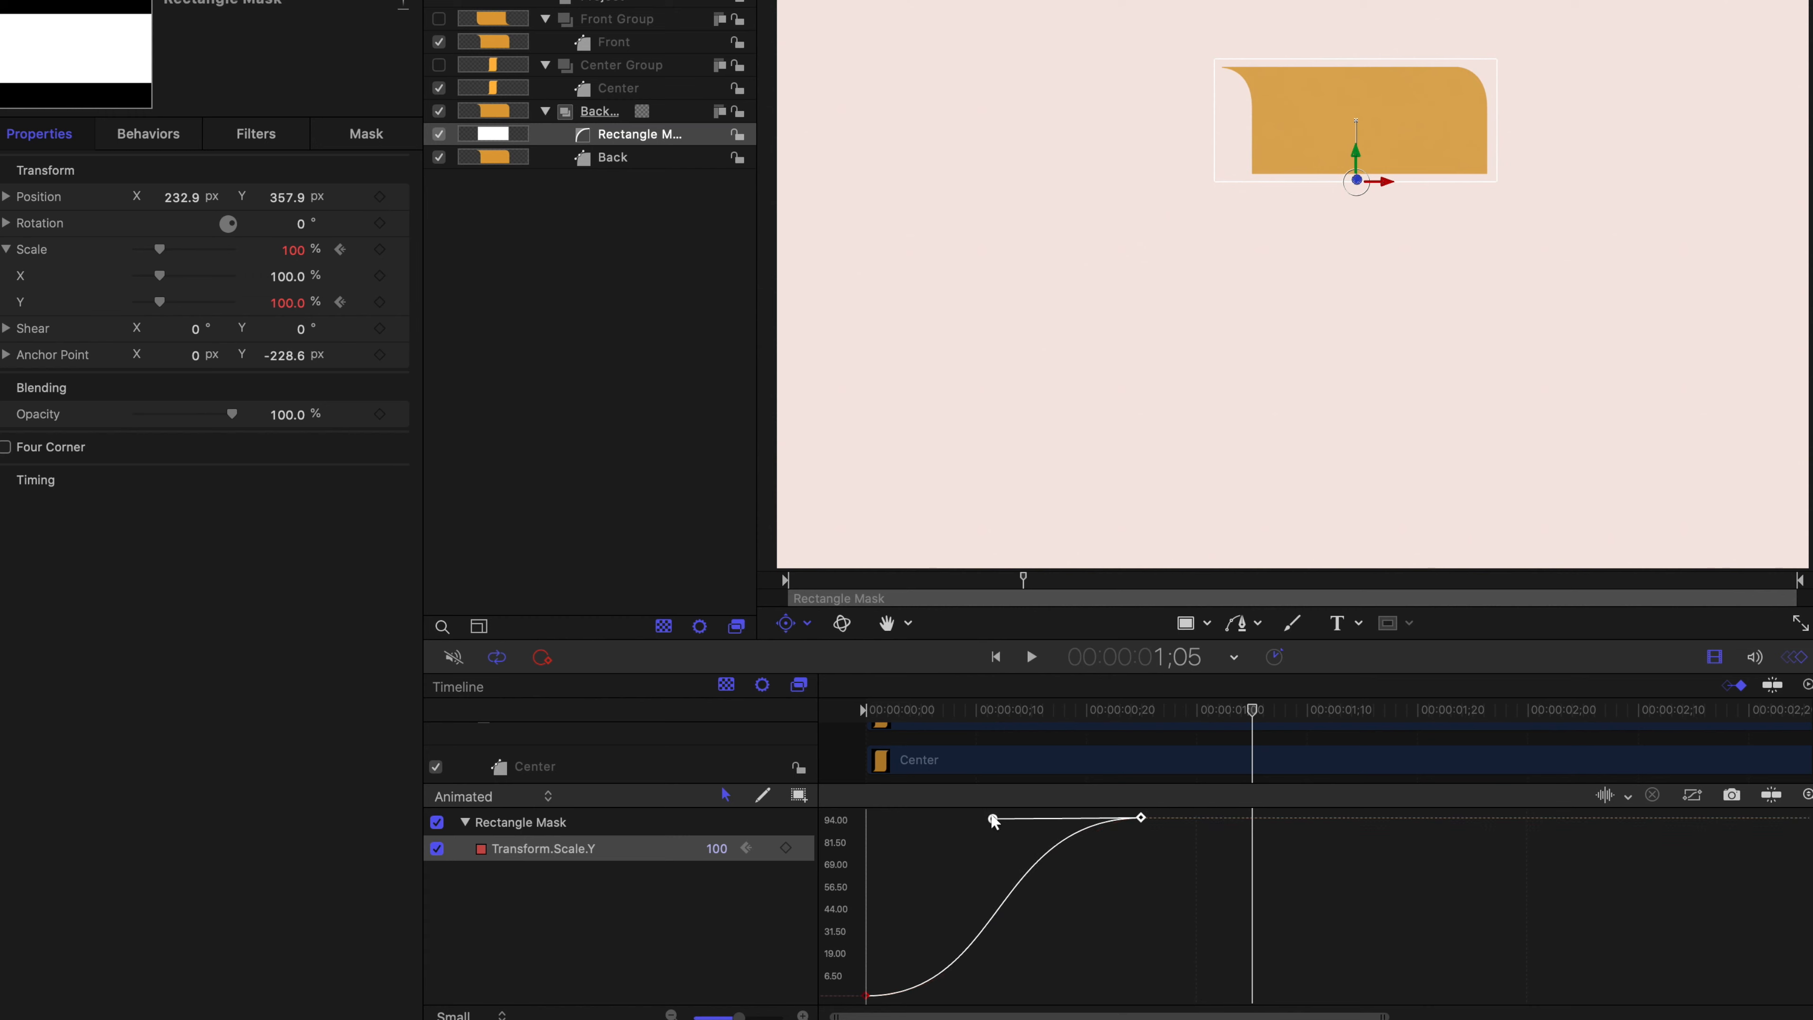
pyautogui.click(996, 658)
pyautogui.press('space')
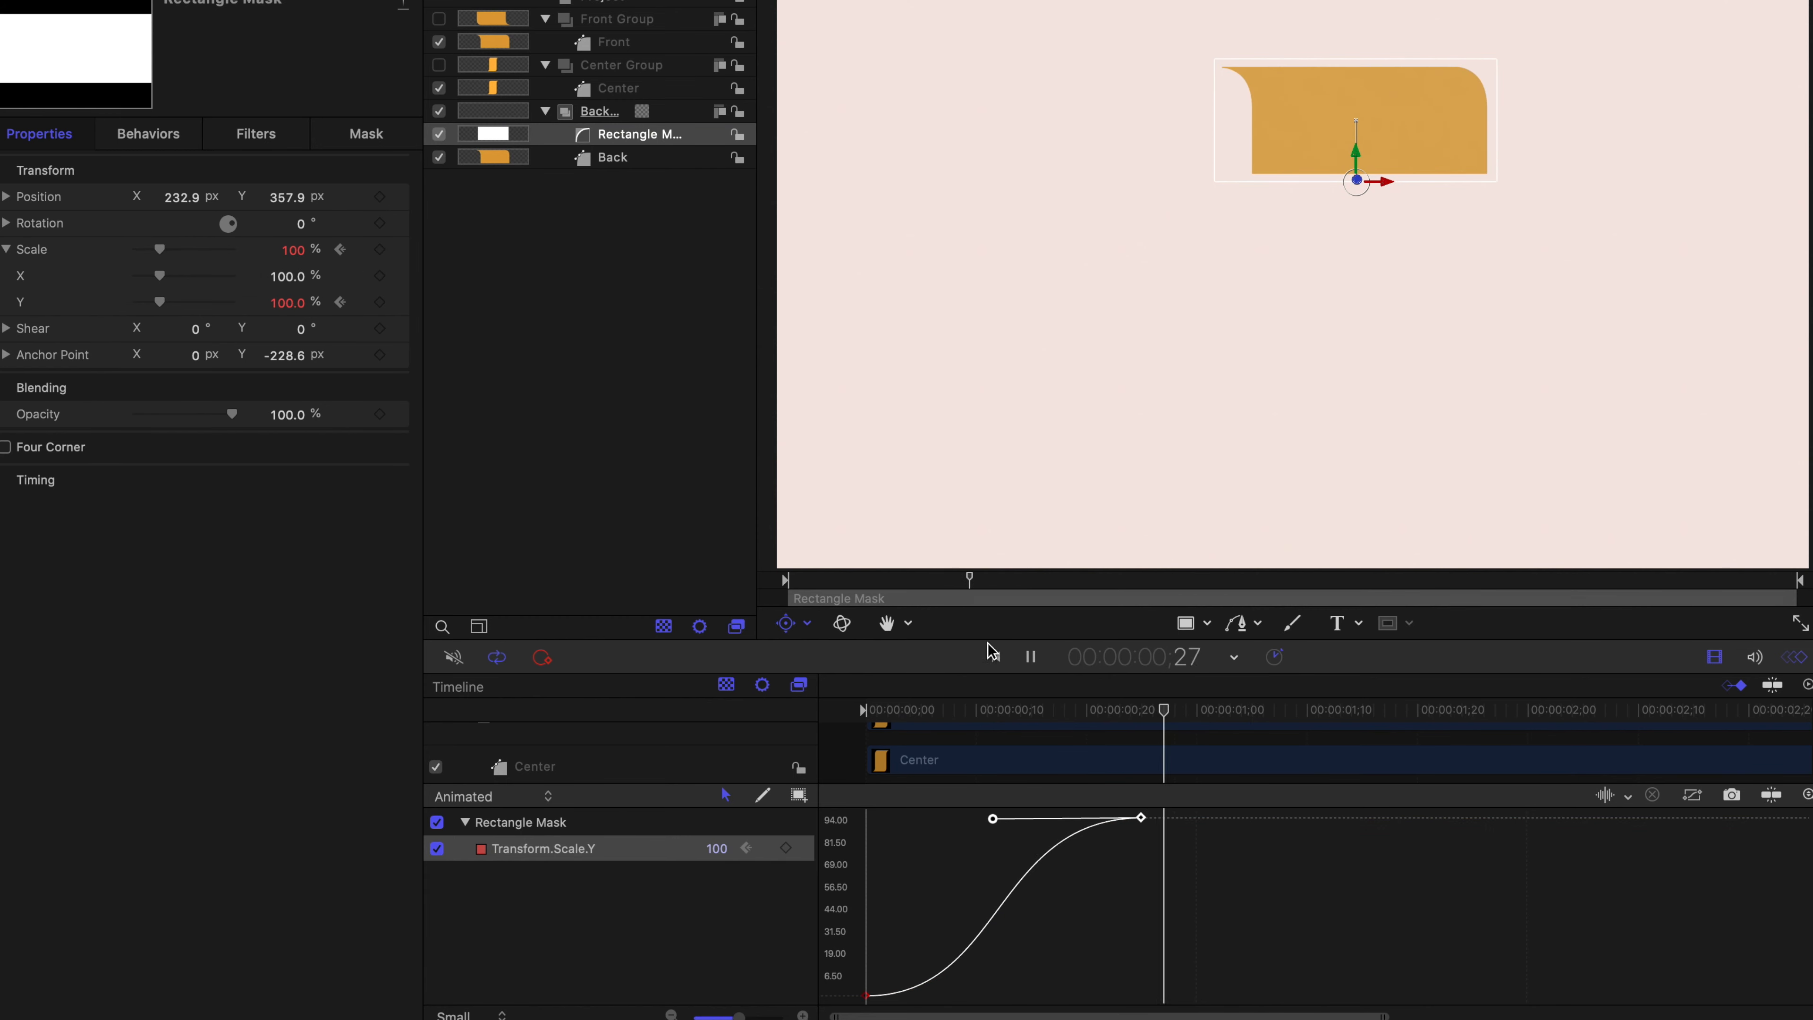
pyautogui.click(947, 497)
pyautogui.click(996, 658)
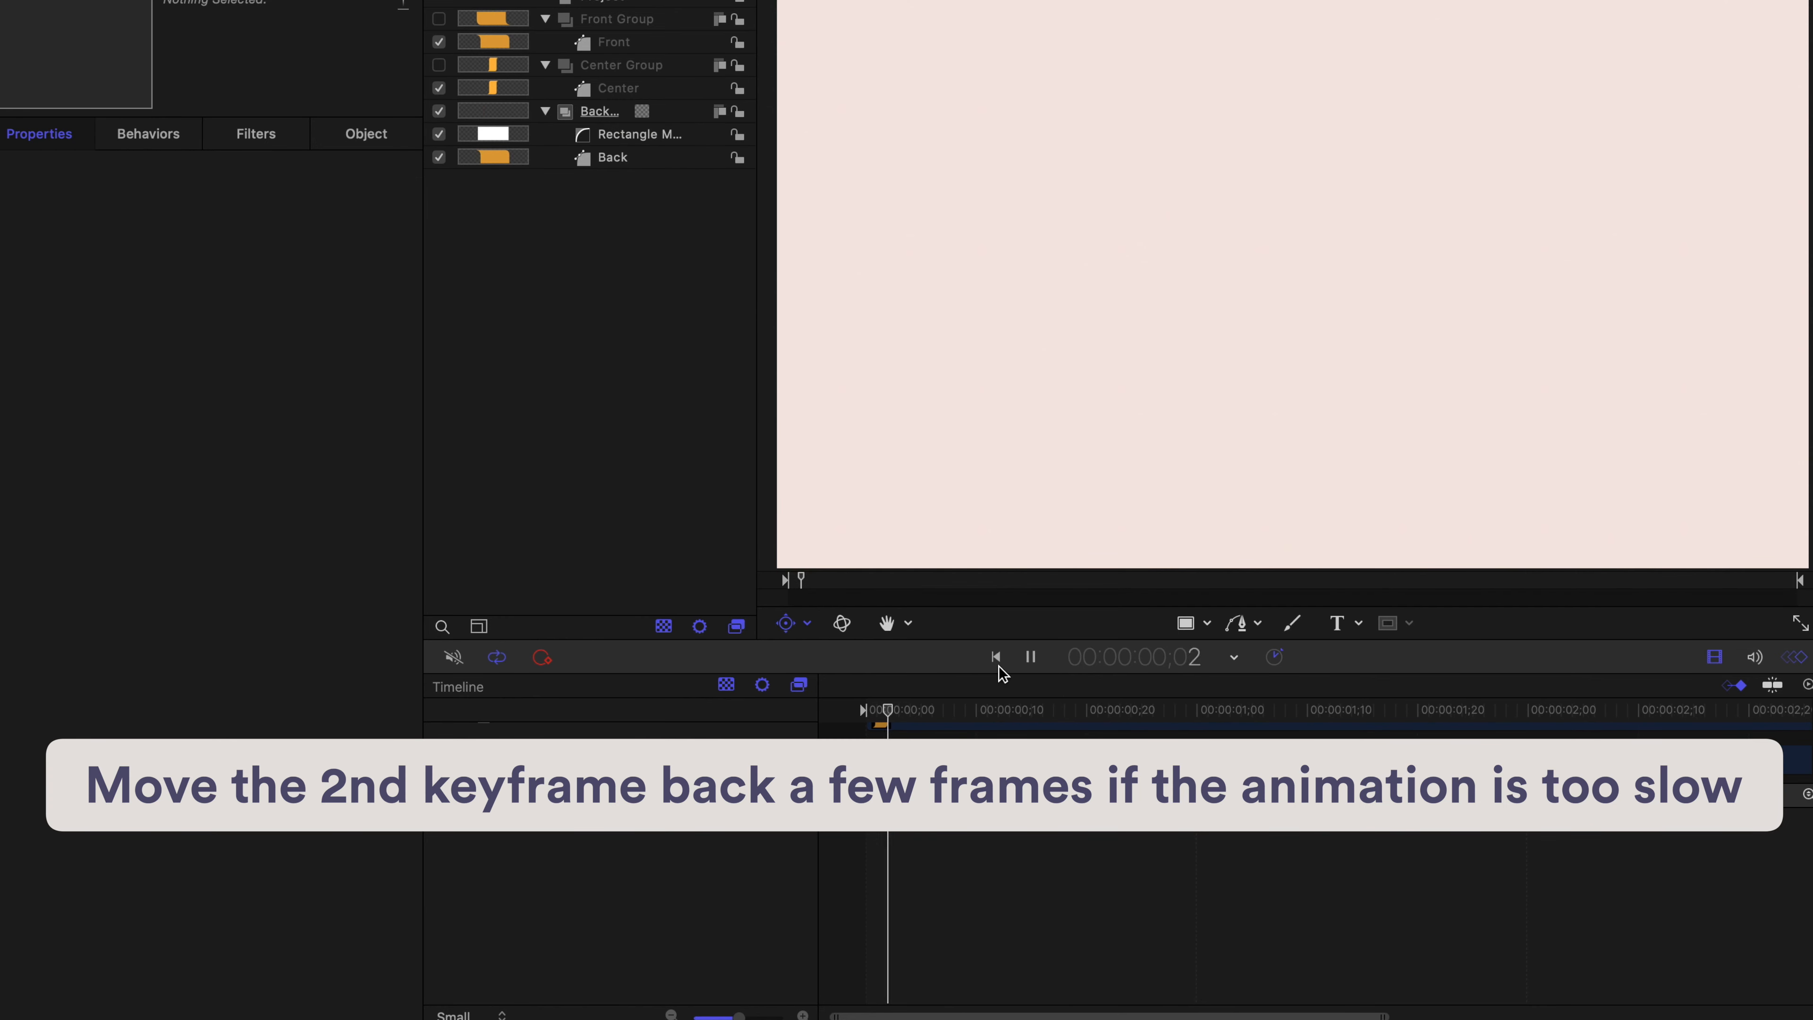
# Step: Move the Back Group mask's second Y scale keyframe earlier to frame 20 and play the animation from the start
pyautogui.press('space')
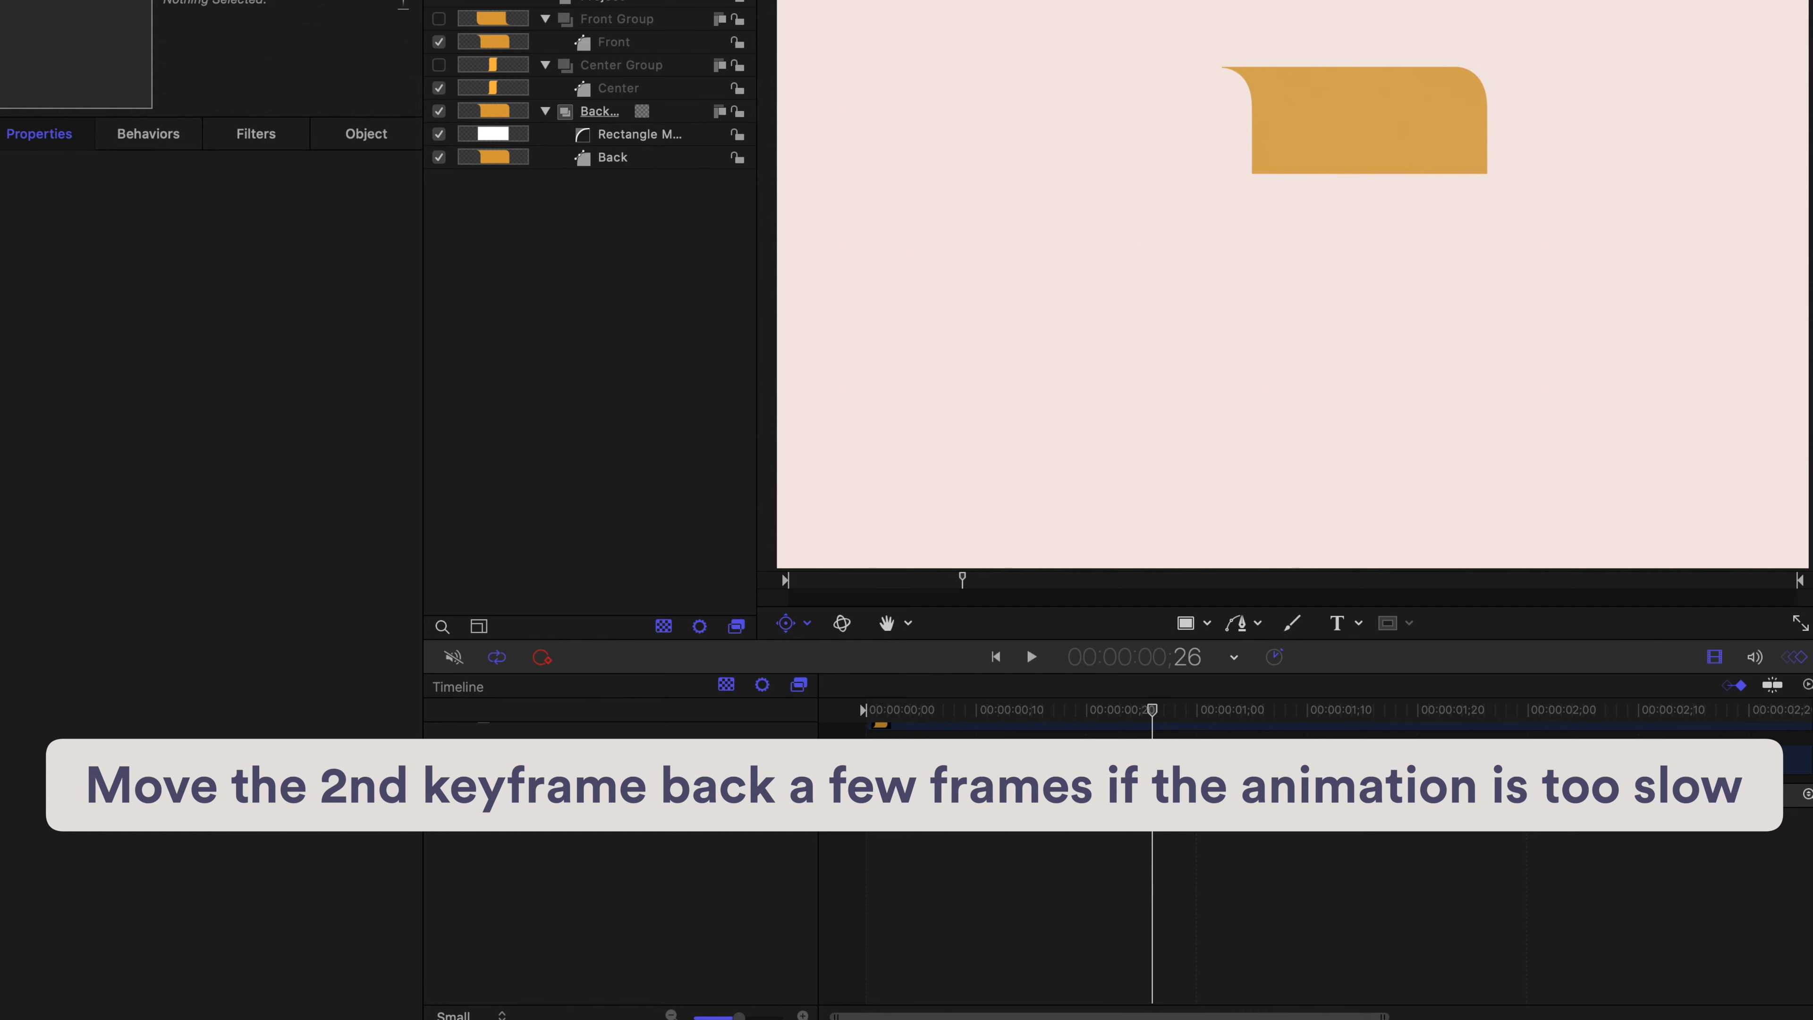
pyautogui.moveTo(1551, 790); pyautogui.dragTo(1538, 925)
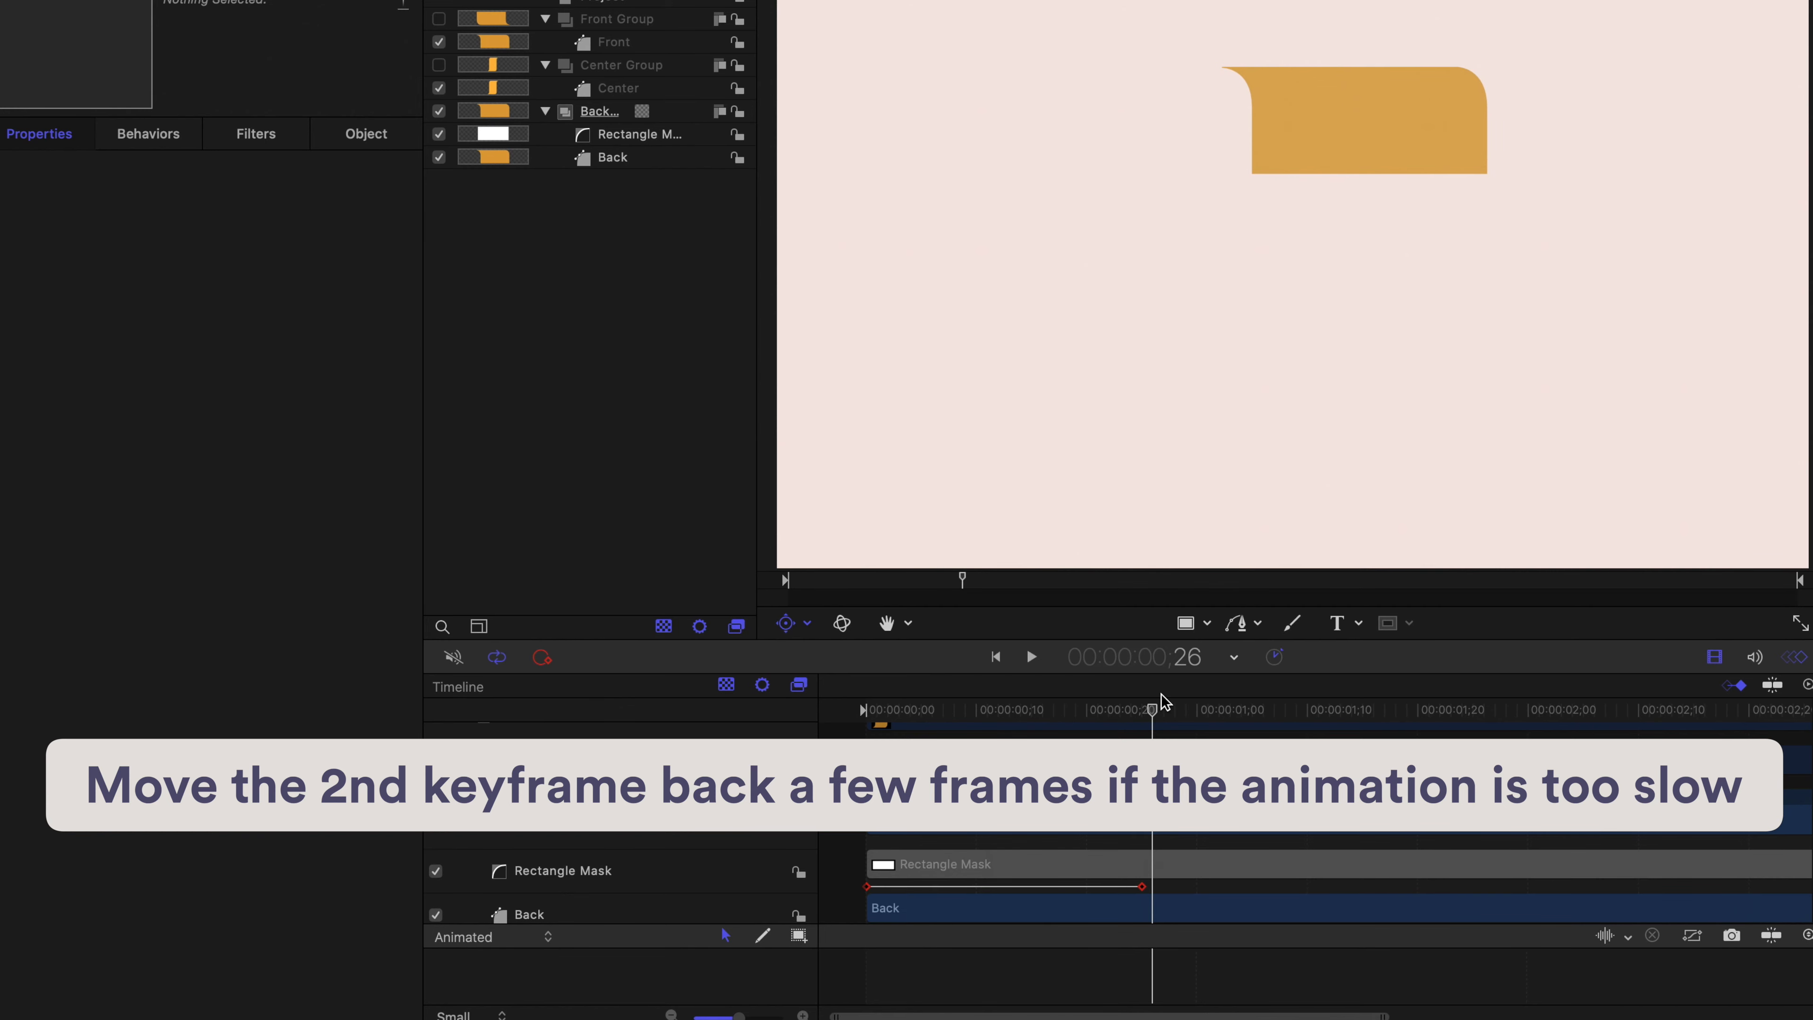
pyautogui.moveTo(1152, 716); pyautogui.dragTo(1094, 725)
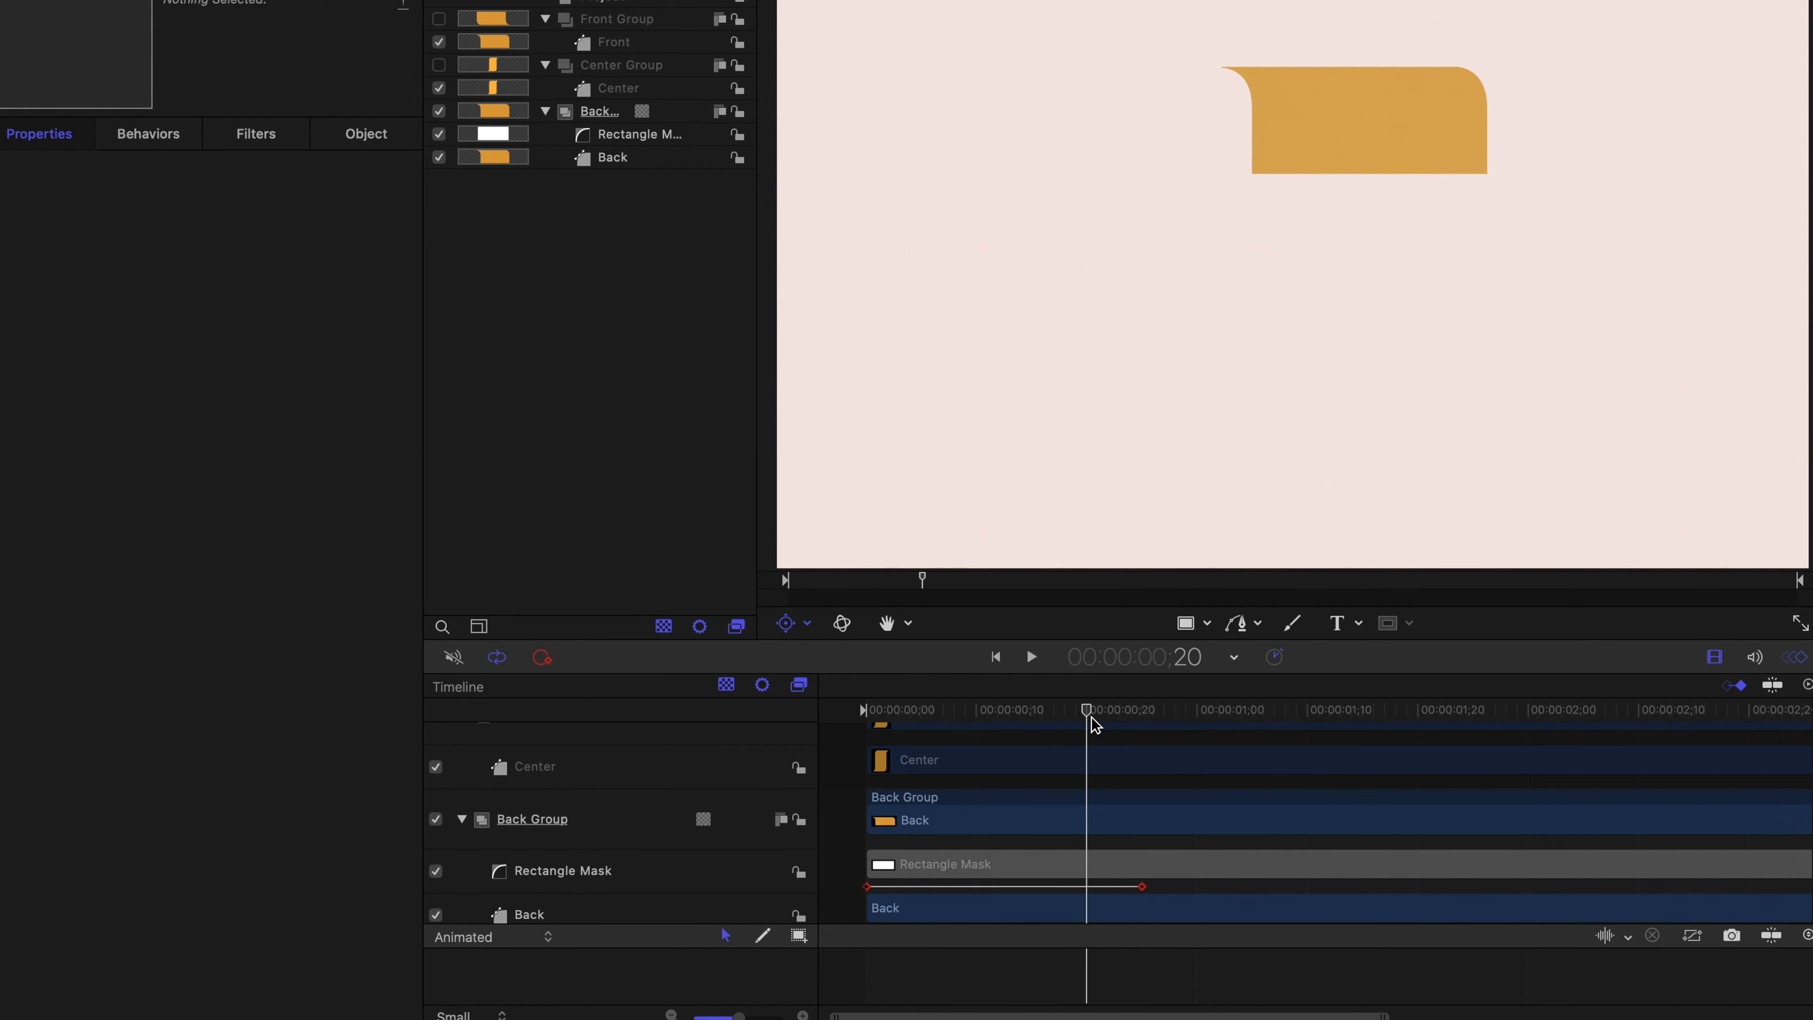
pyautogui.moveTo(1142, 888); pyautogui.dragTo(1088, 887)
pyautogui.click(1734, 687)
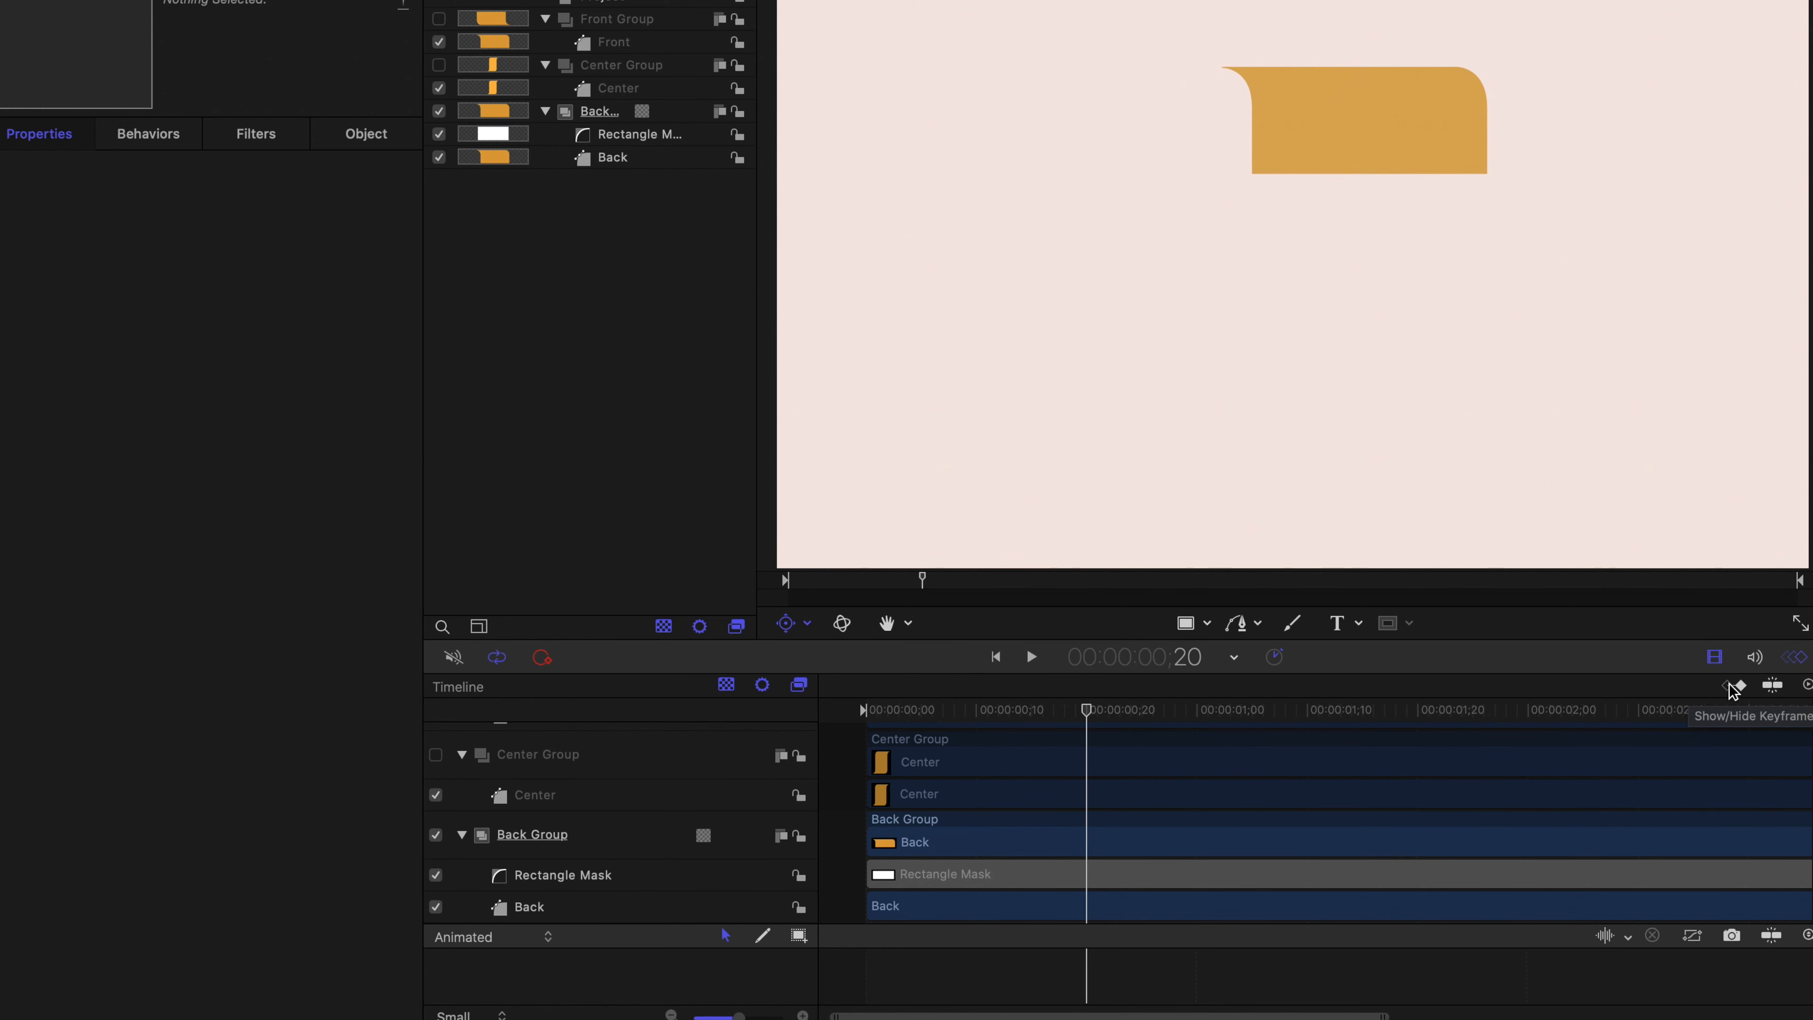
pyautogui.click(1735, 687)
pyautogui.scroll(-3, 1254, 858)
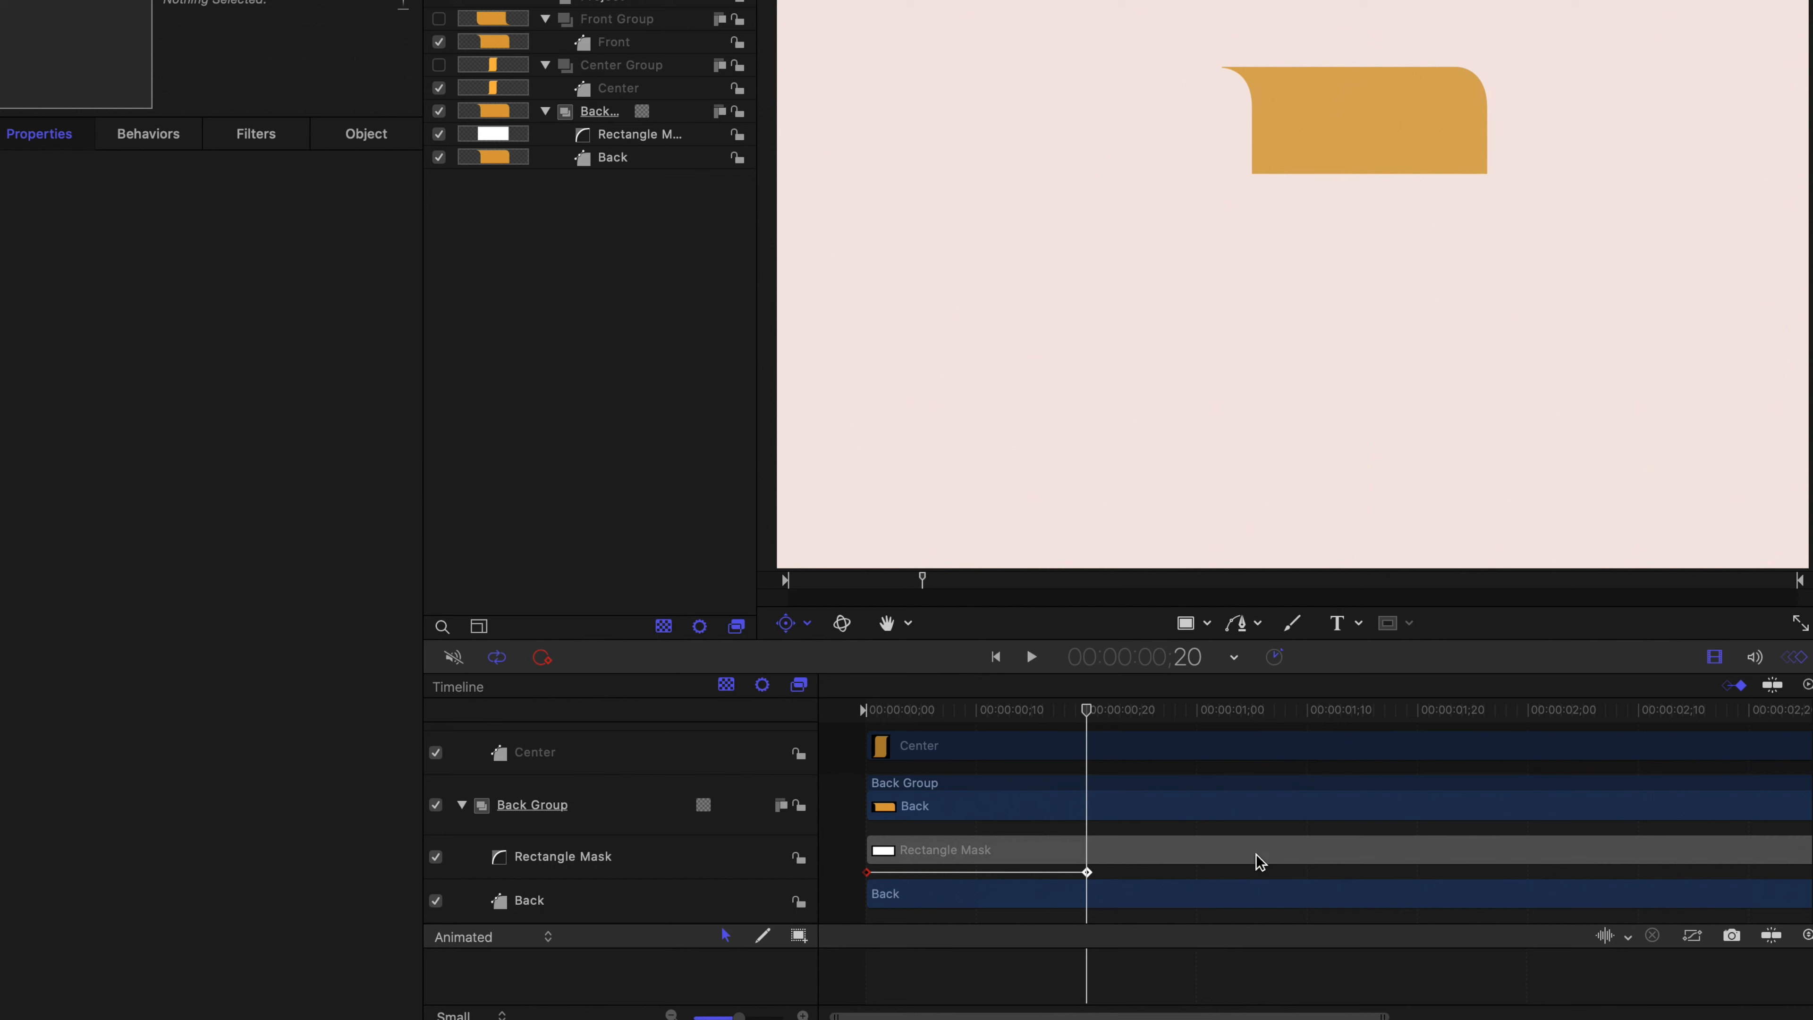
pyautogui.click(997, 658)
pyautogui.press('space')
pyautogui.press('space')
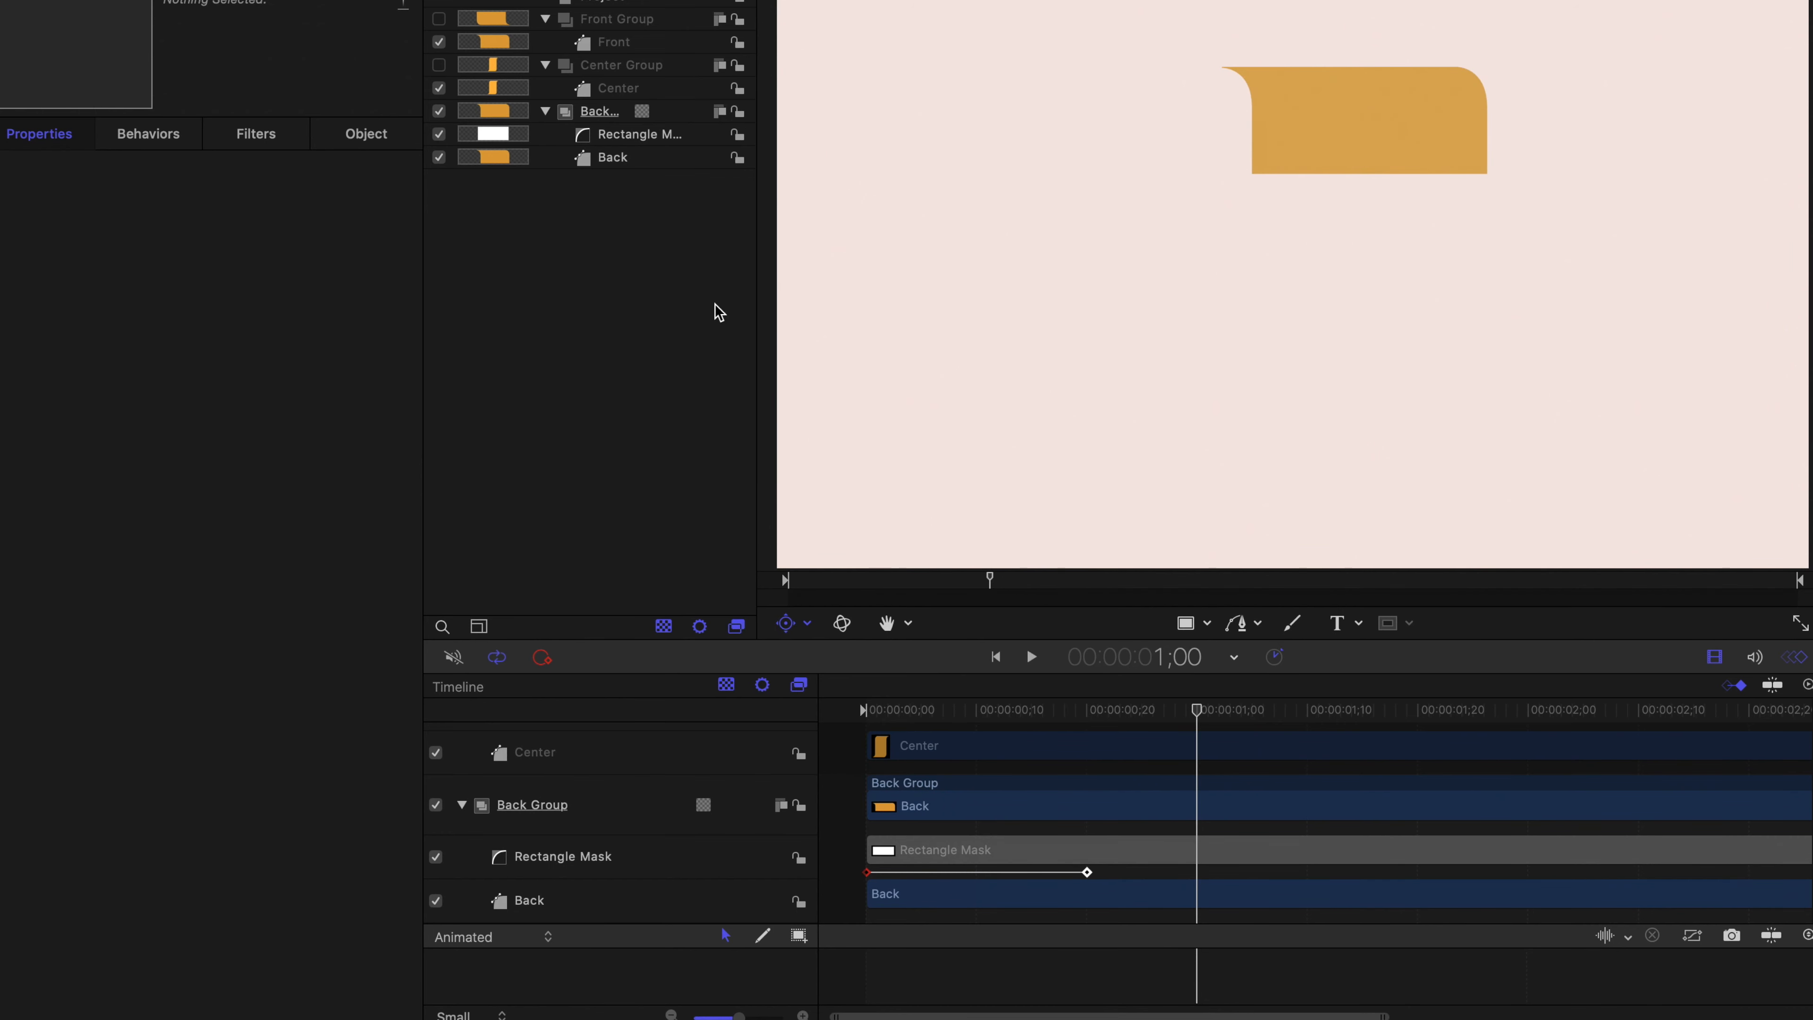
# Step: Make the Center Group visible and draw a rectangle mask enclosing its whole shape, with the upper and lower edges close to the artwork
pyautogui.click(439, 65)
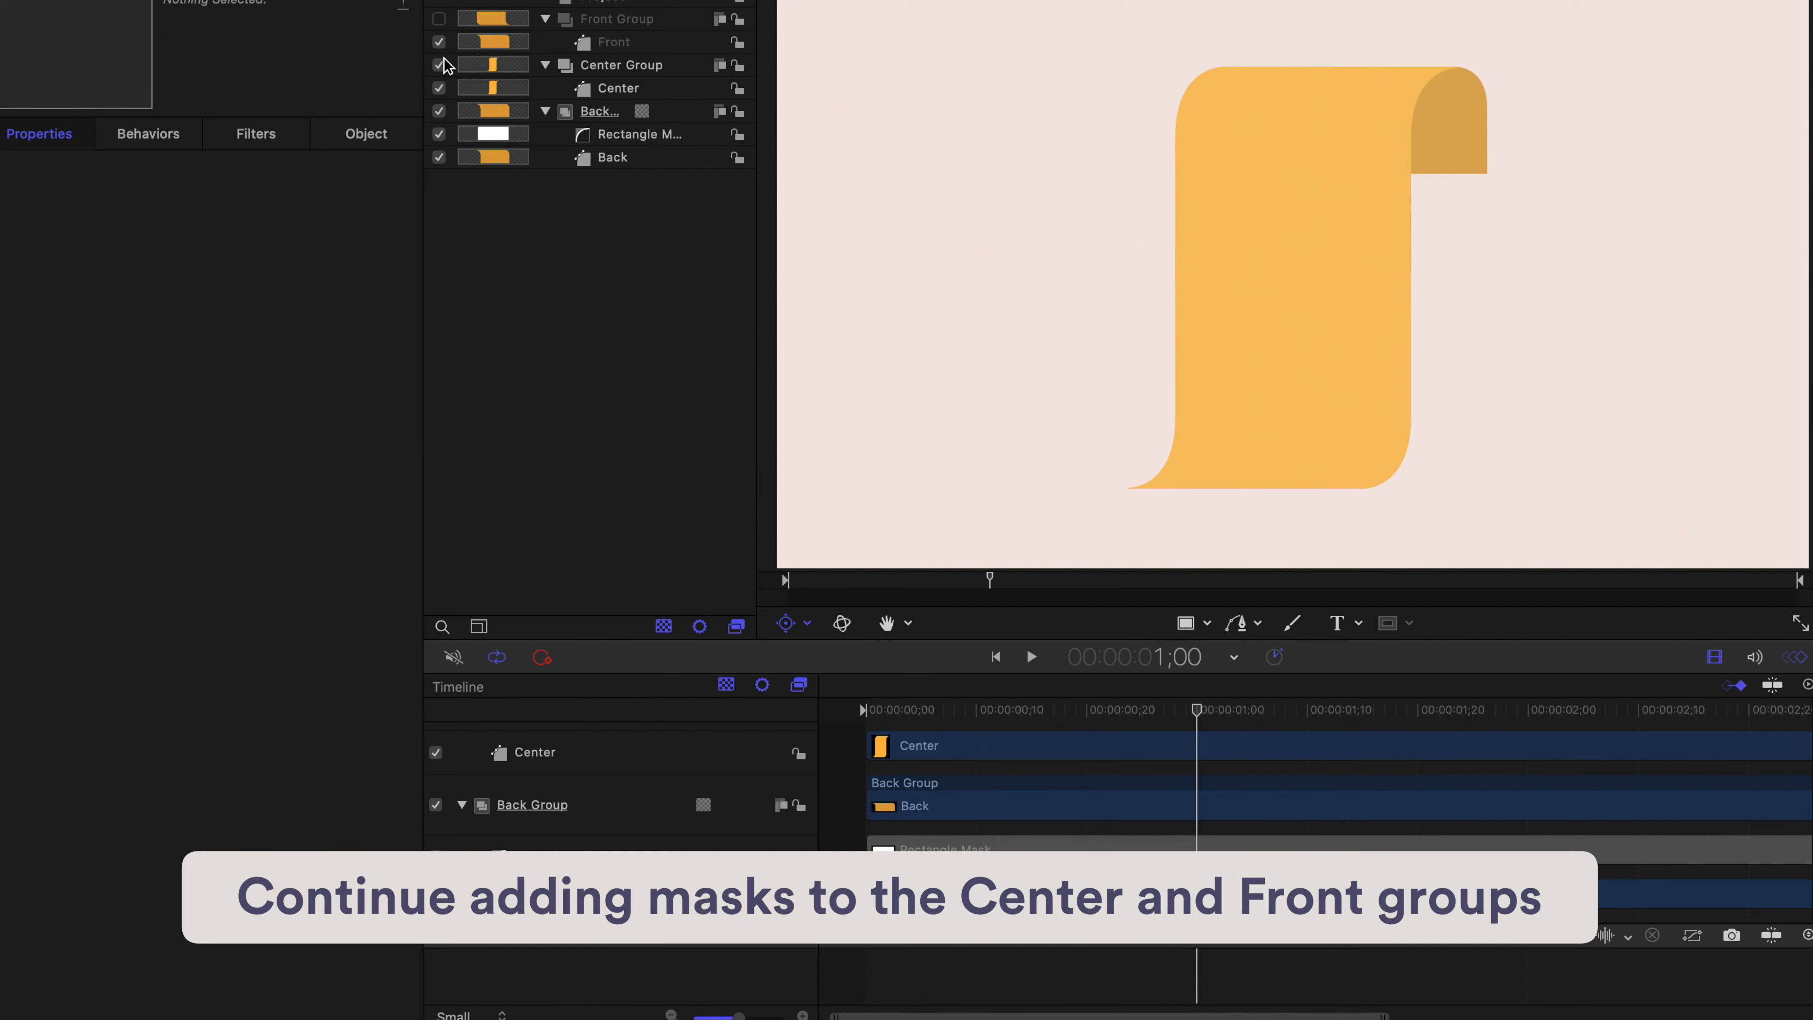
pyautogui.click(627, 64)
pyautogui.click(1388, 622)
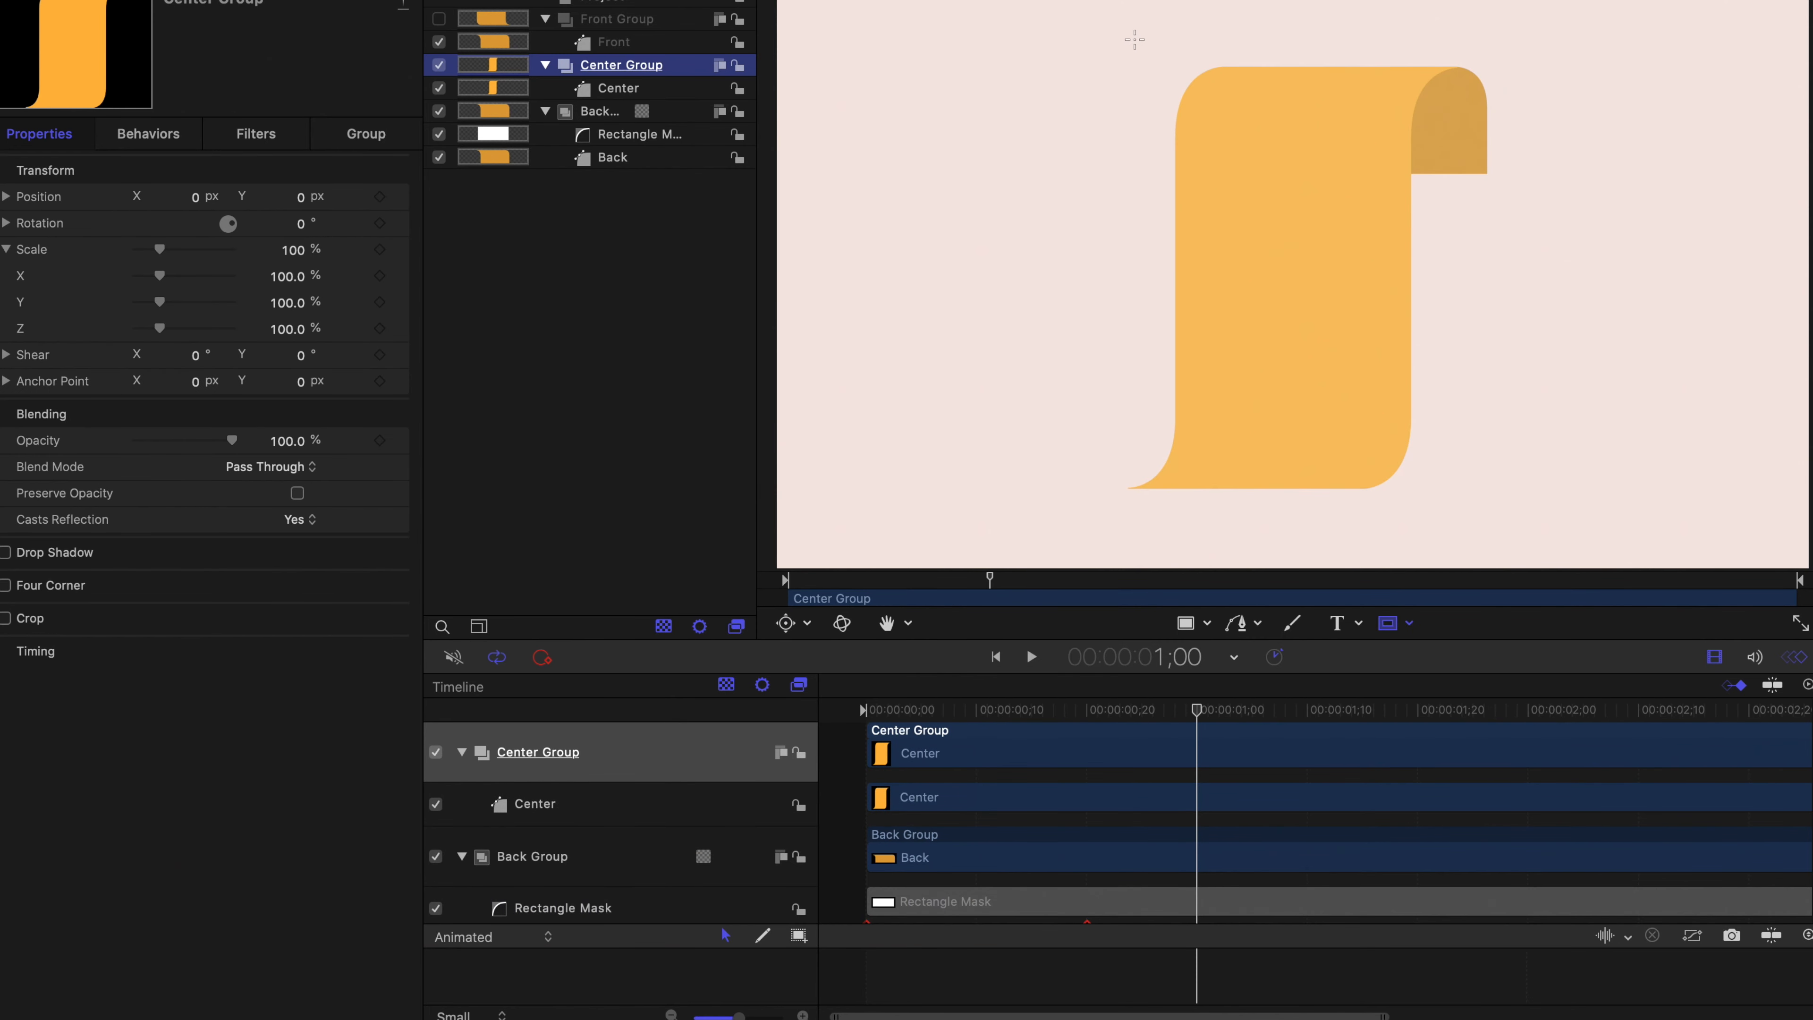
pyautogui.moveTo(1128, 42); pyautogui.dragTo(1469, 526)
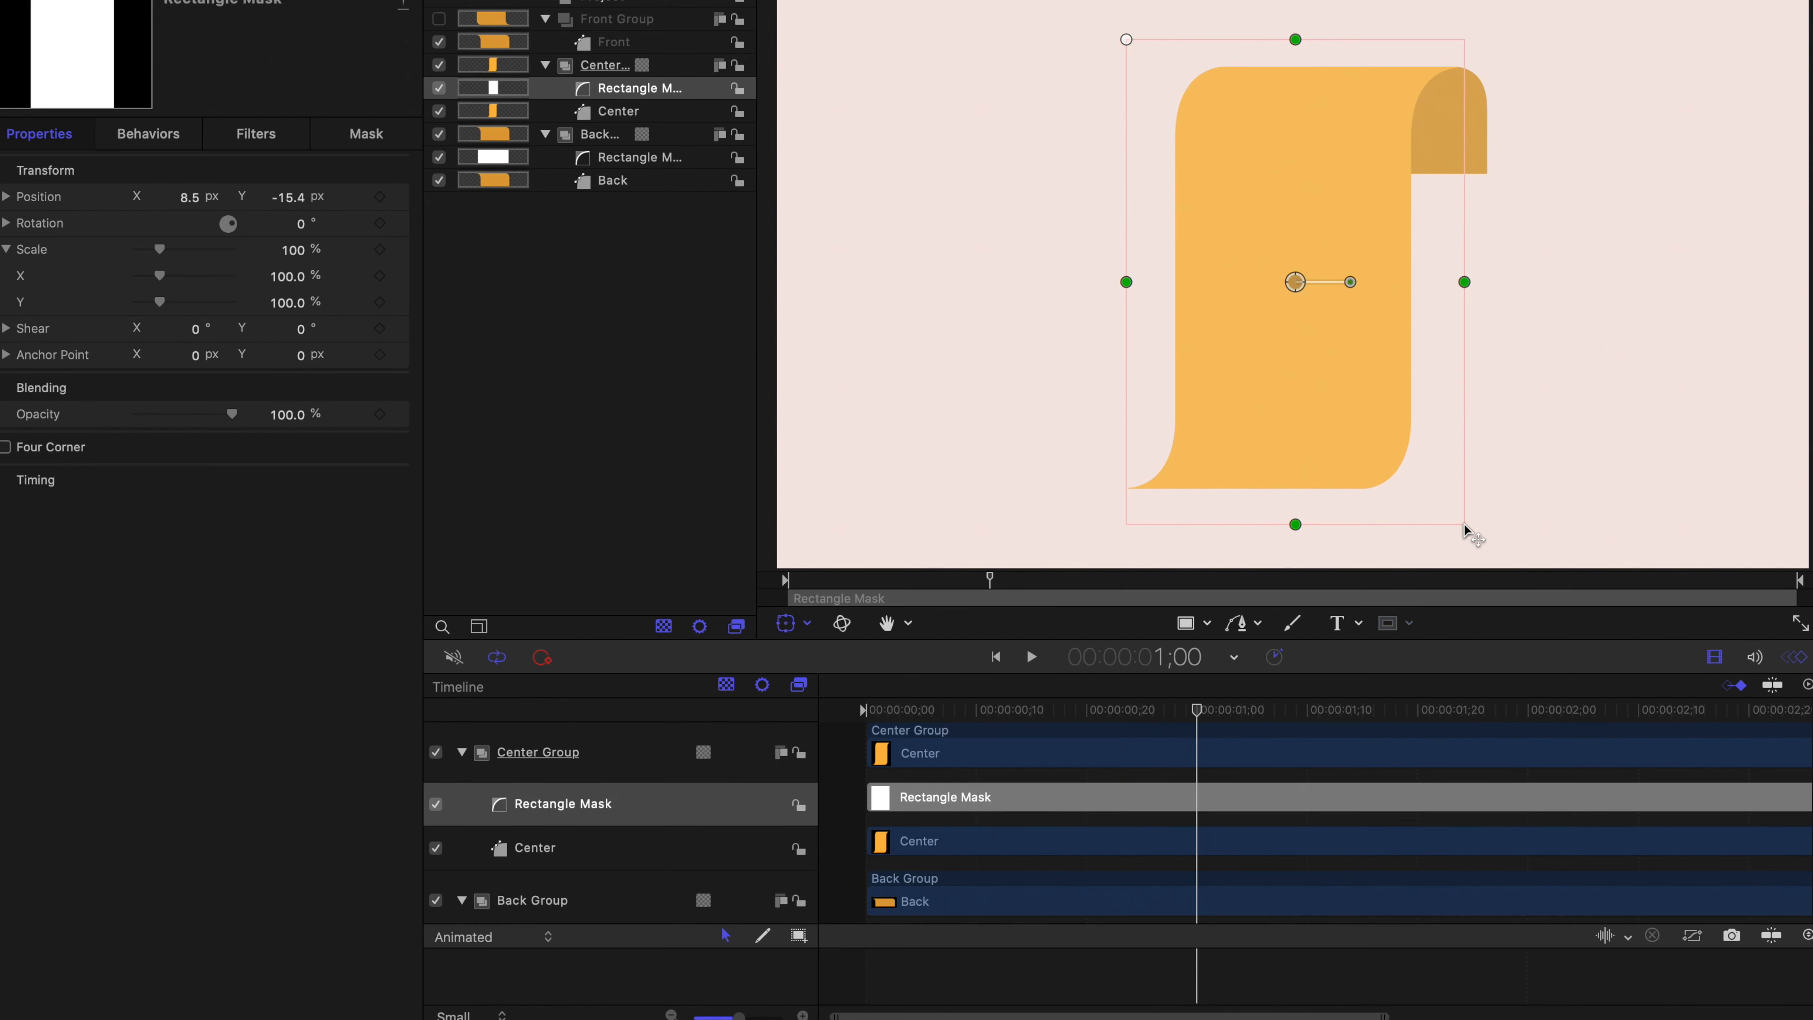
pyautogui.moveTo(1296, 284); pyautogui.dragTo(1291, 281)
pyautogui.moveTo(1293, 39); pyautogui.dragTo(1293, 60)
pyautogui.moveTo(1293, 525); pyautogui.dragTo(1295, 506)
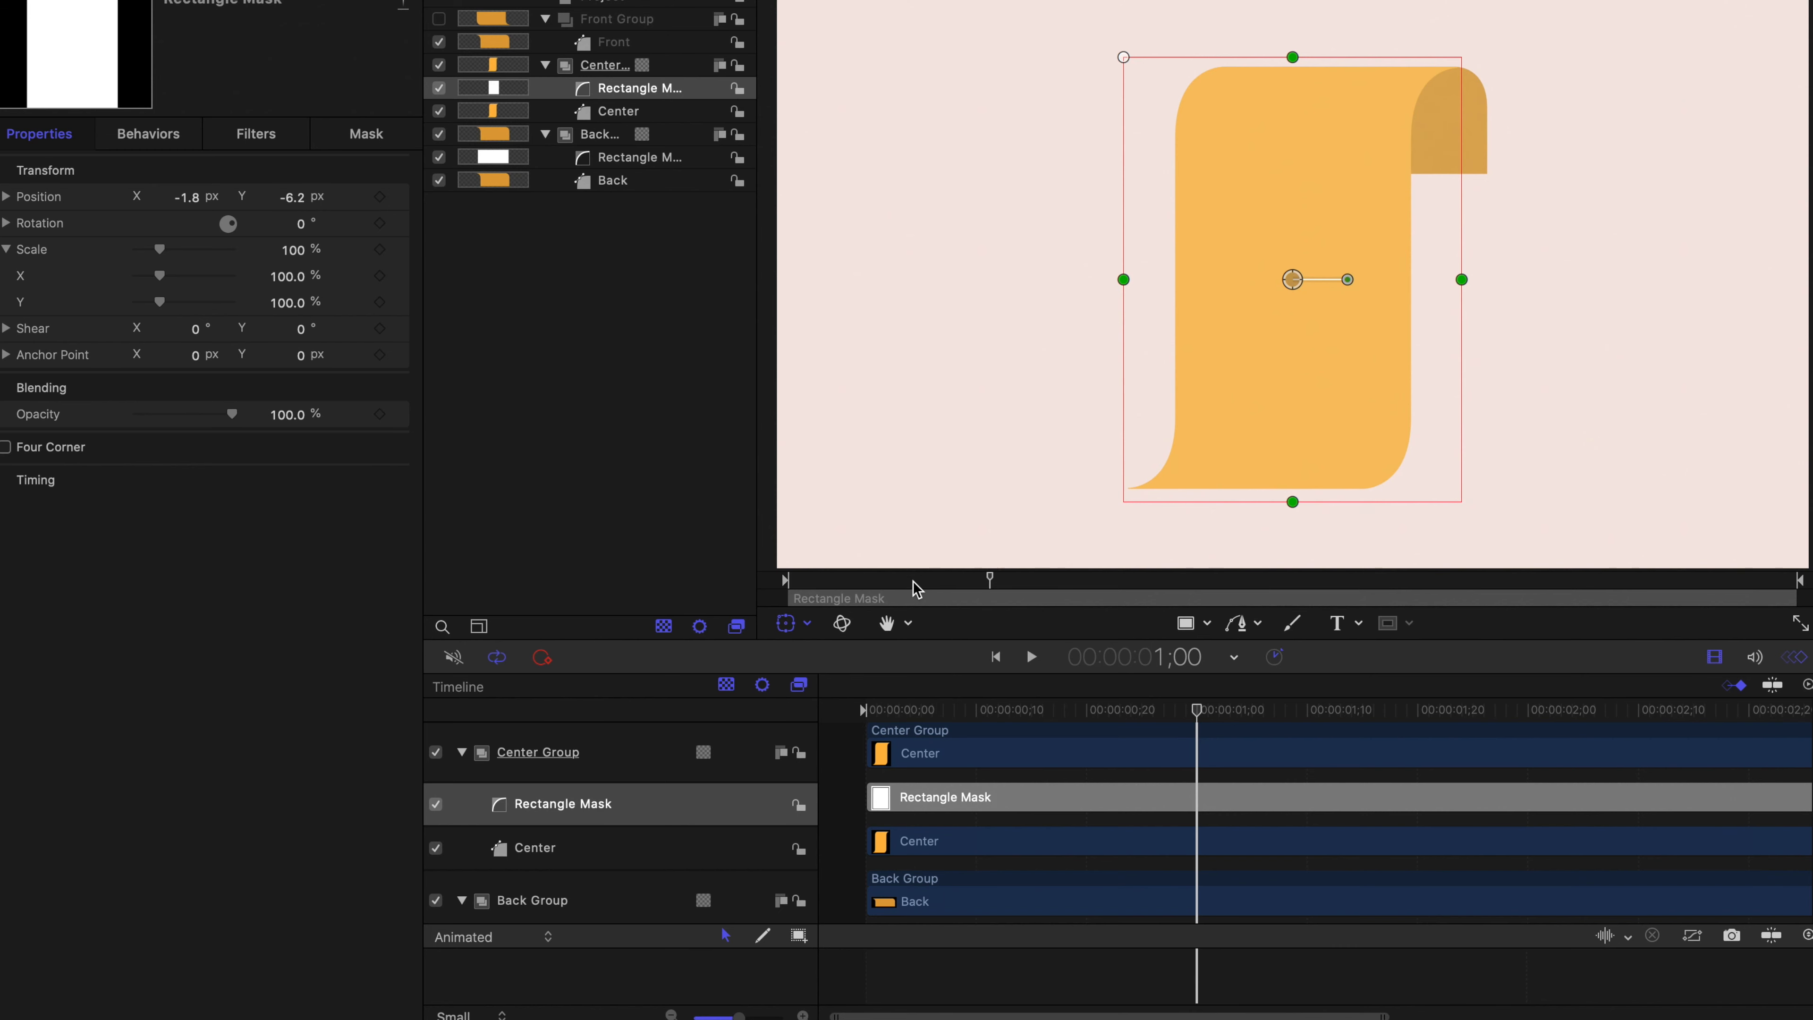
# Step: Move the Center Group mask's anchor point straight up to the mask's upper edge, at about Y 830 px
pyautogui.click(810, 624)
pyautogui.click(828, 684)
pyautogui.moveTo(1304, 247); pyautogui.dragTo(1307, 30)
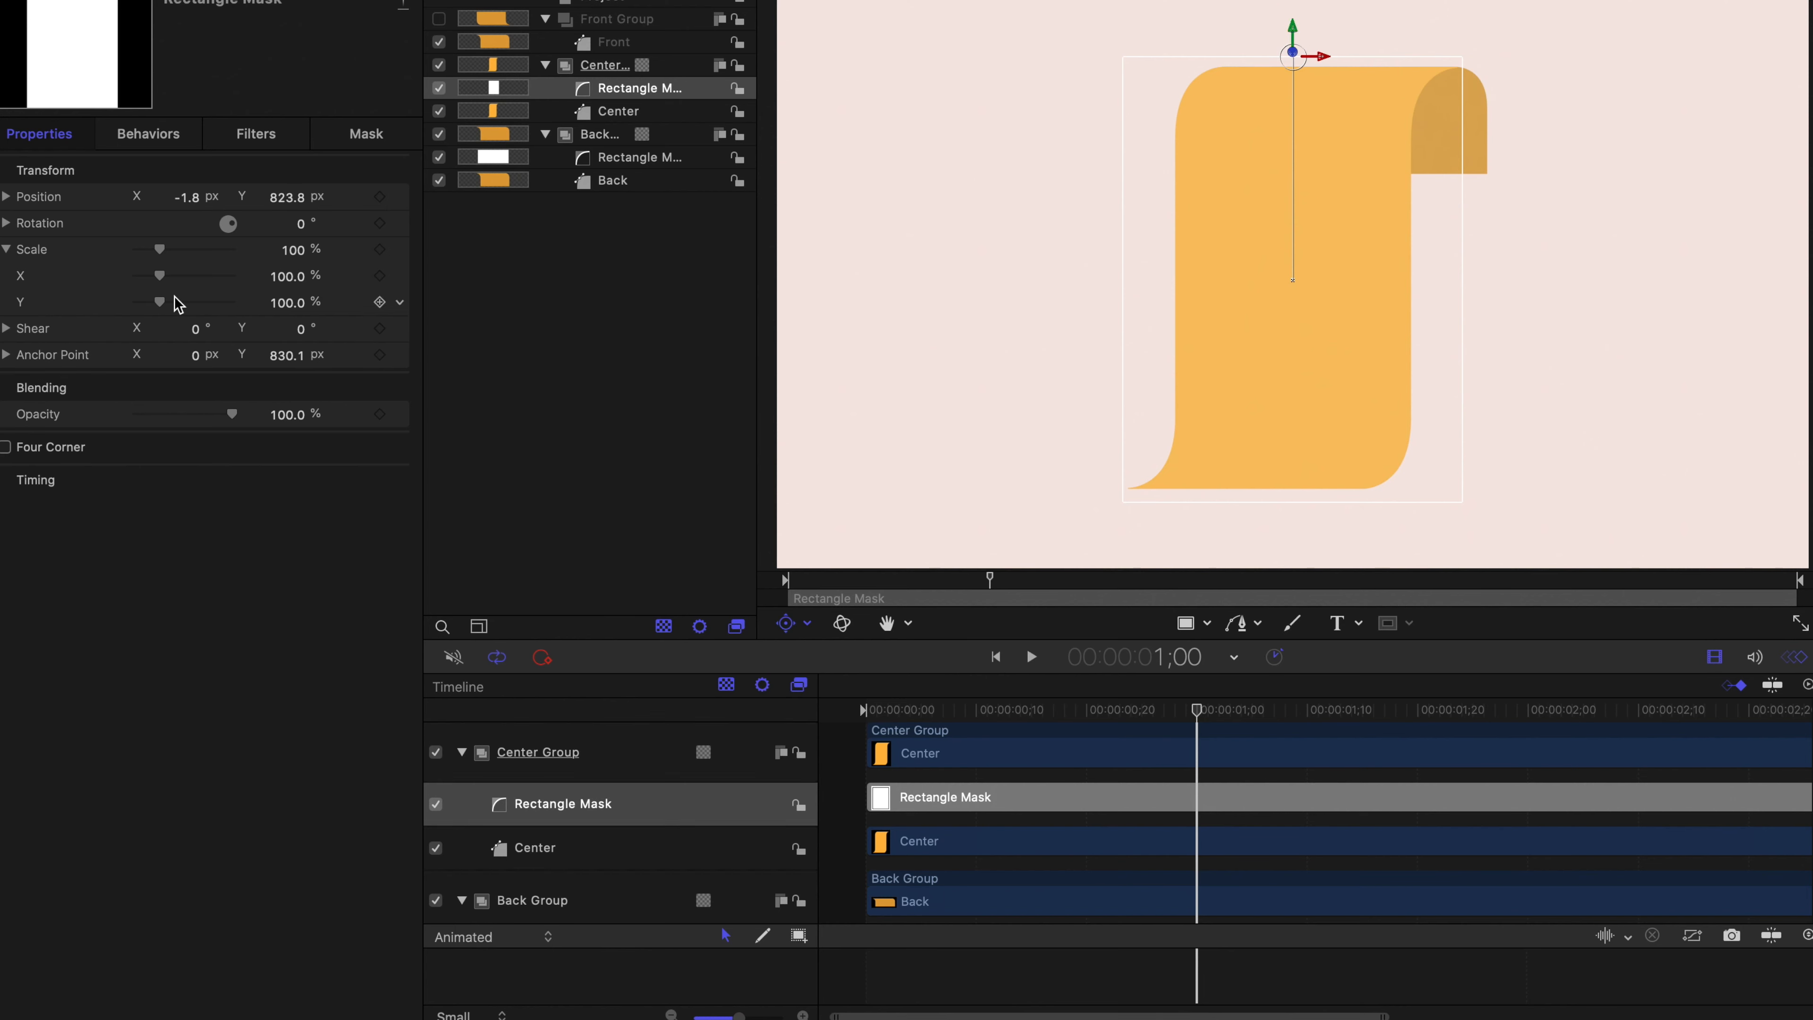
# Step: Set the Center Group mask's Y scale to 0% and keyframe it at frame 20
pyautogui.moveTo(163, 308); pyautogui.dragTo(153, 308)
pyautogui.moveTo(148, 307); pyautogui.dragTo(137, 309)
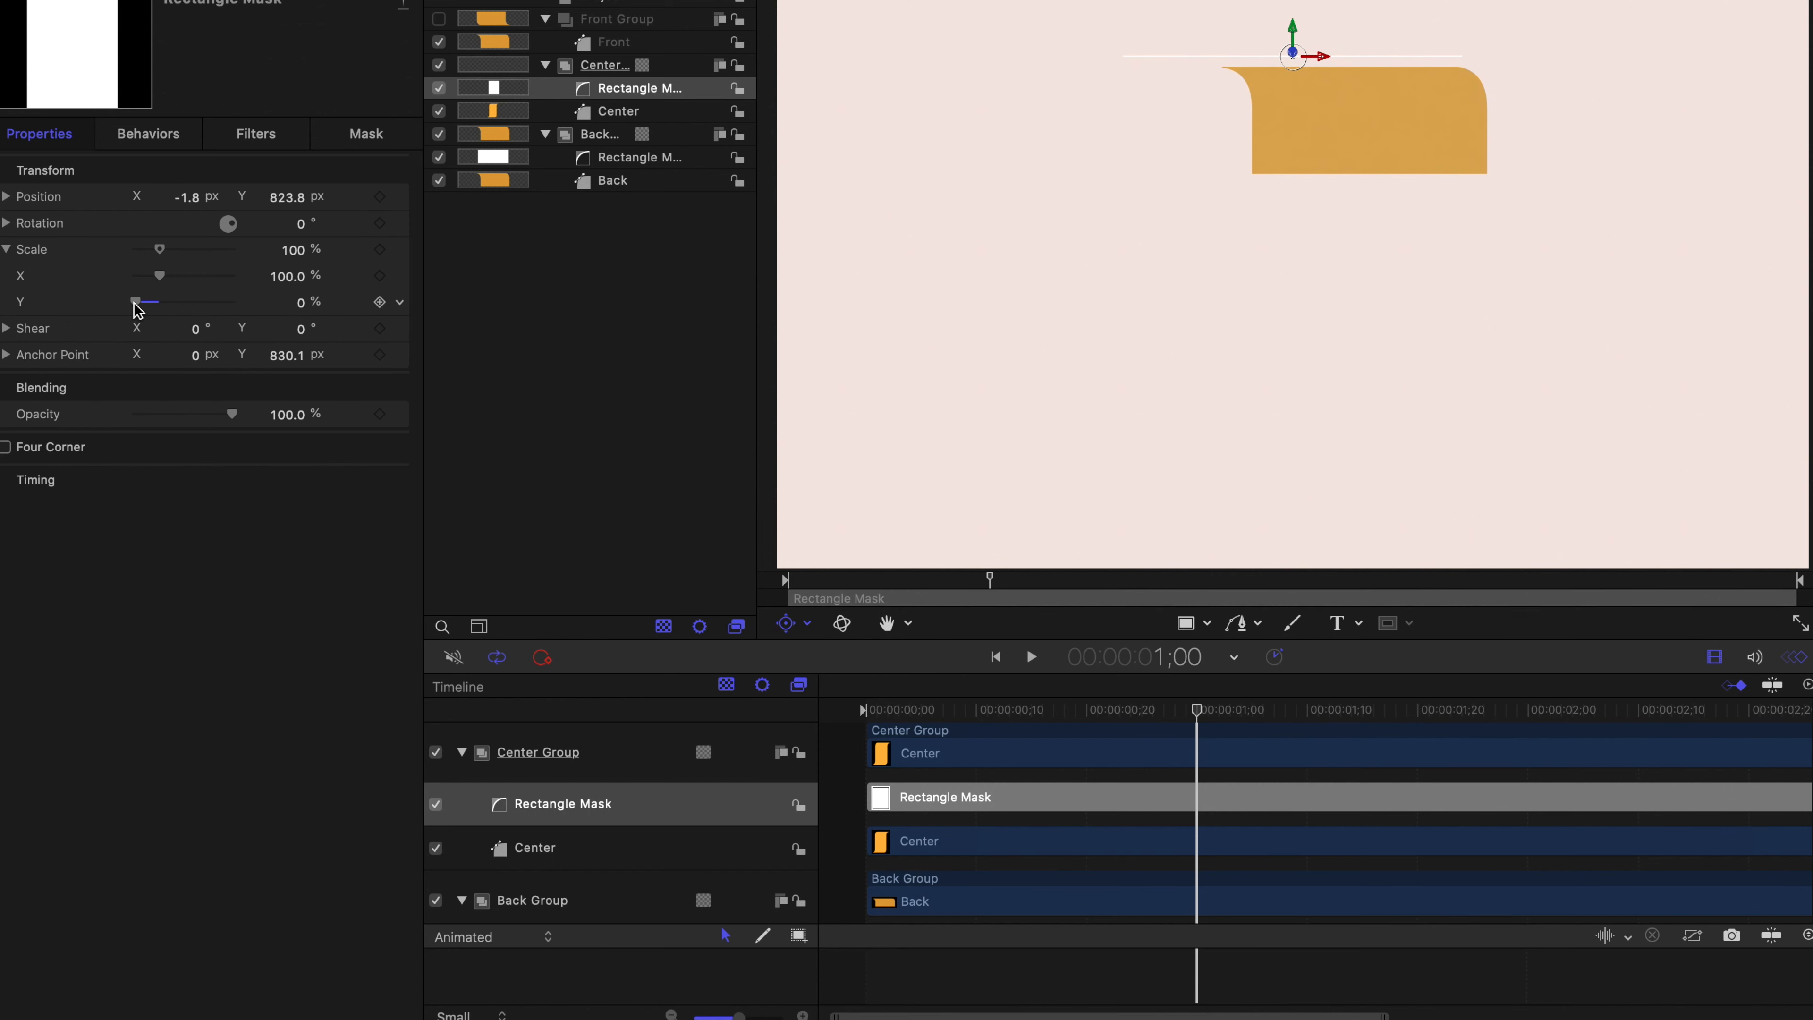
pyautogui.moveTo(932, 701); pyautogui.dragTo(1085, 713)
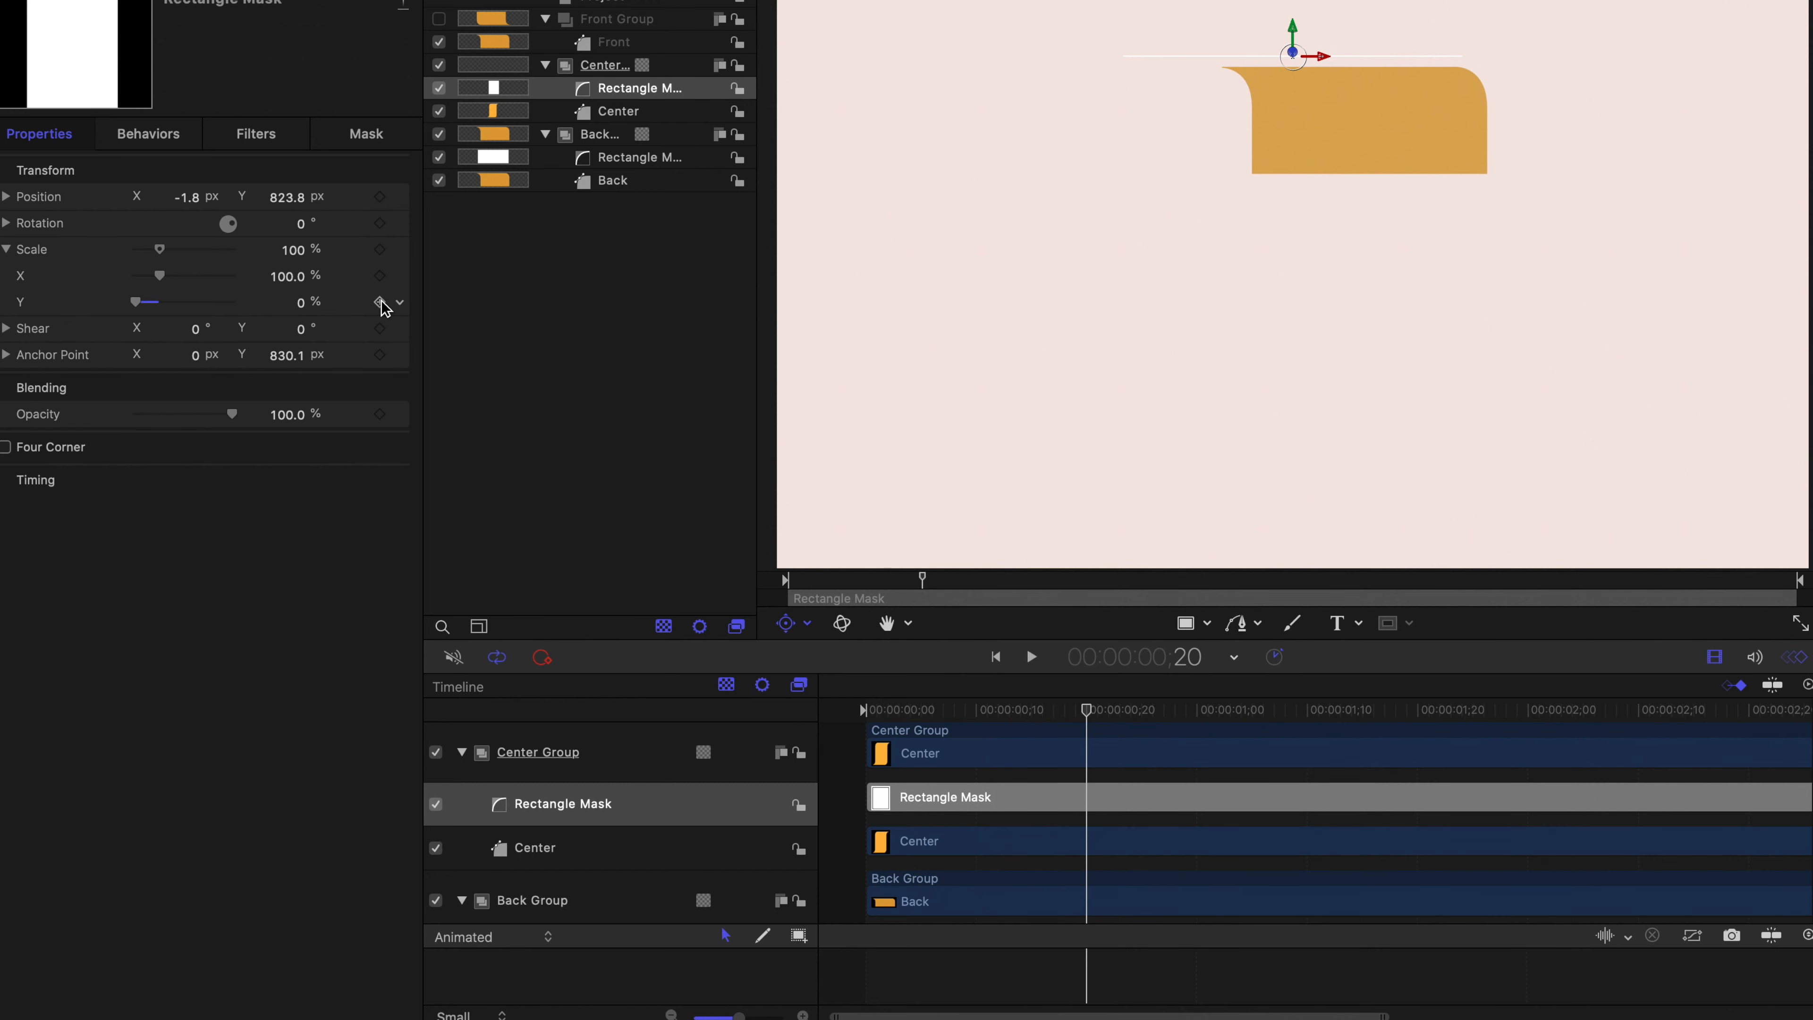
# Step: Go to 1;15 and set the Center Group mask's Y scale to 100% to create its second keyframe
pyautogui.moveTo(1093, 714); pyautogui.dragTo(1362, 725)
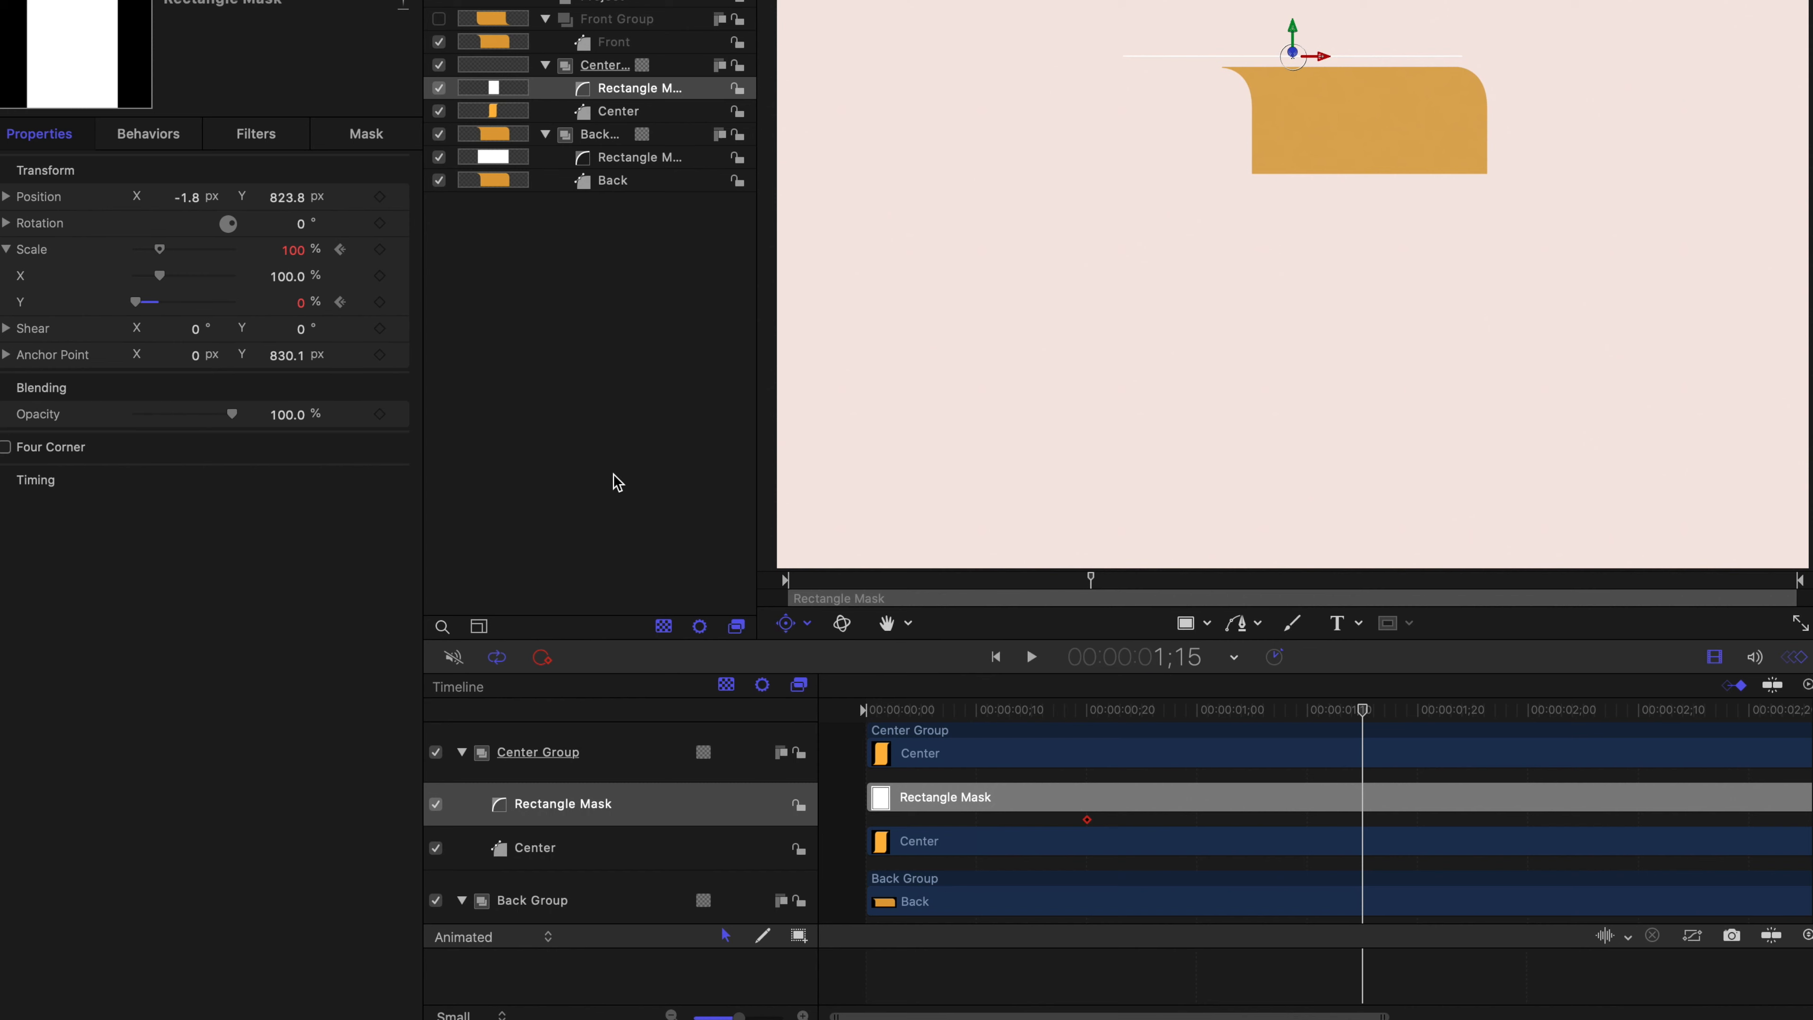
pyautogui.moveTo(137, 302); pyautogui.dragTo(160, 303)
pyautogui.click(286, 303)
pyautogui.write('100')
pyautogui.press('Return')
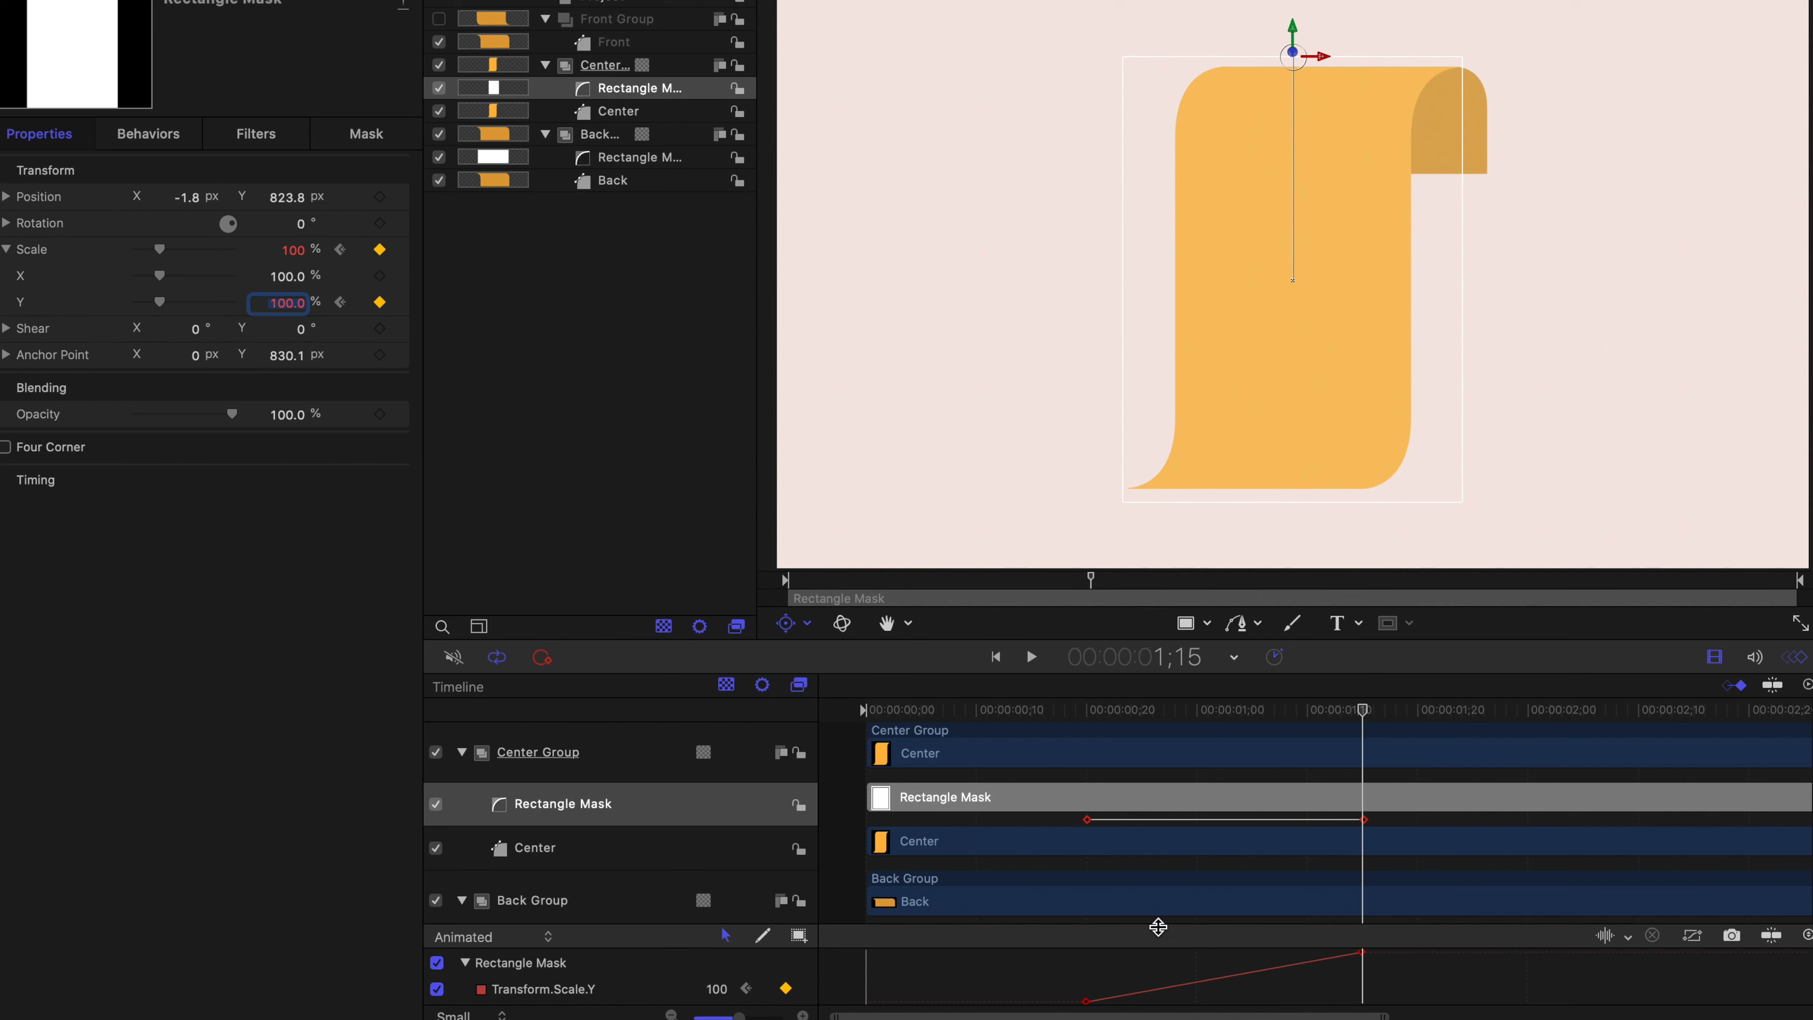
# Step: Enlarge the keyframe editor and change the Center Group mask's Y scale interpolation to Bezier
pyautogui.moveTo(1159, 925); pyautogui.dragTo(1163, 812)
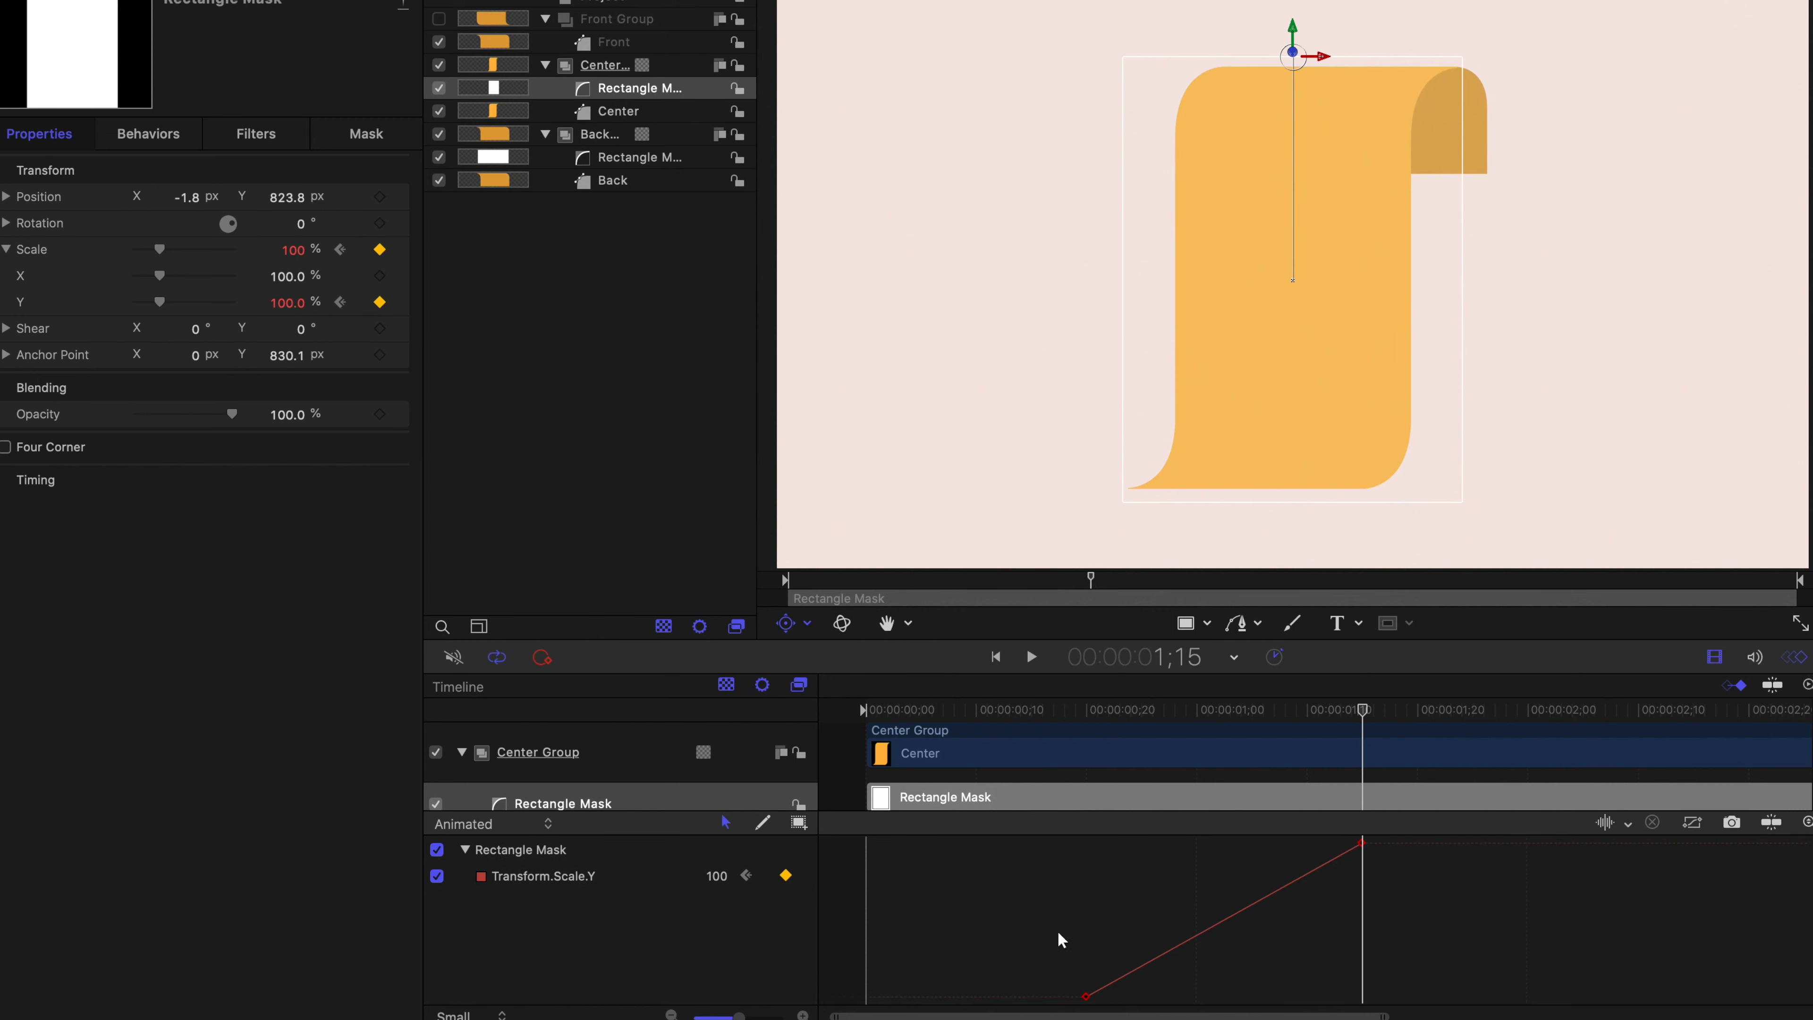
pyautogui.click(806, 871)
pyautogui.click(807, 879)
pyautogui.moveTo(925, 853)
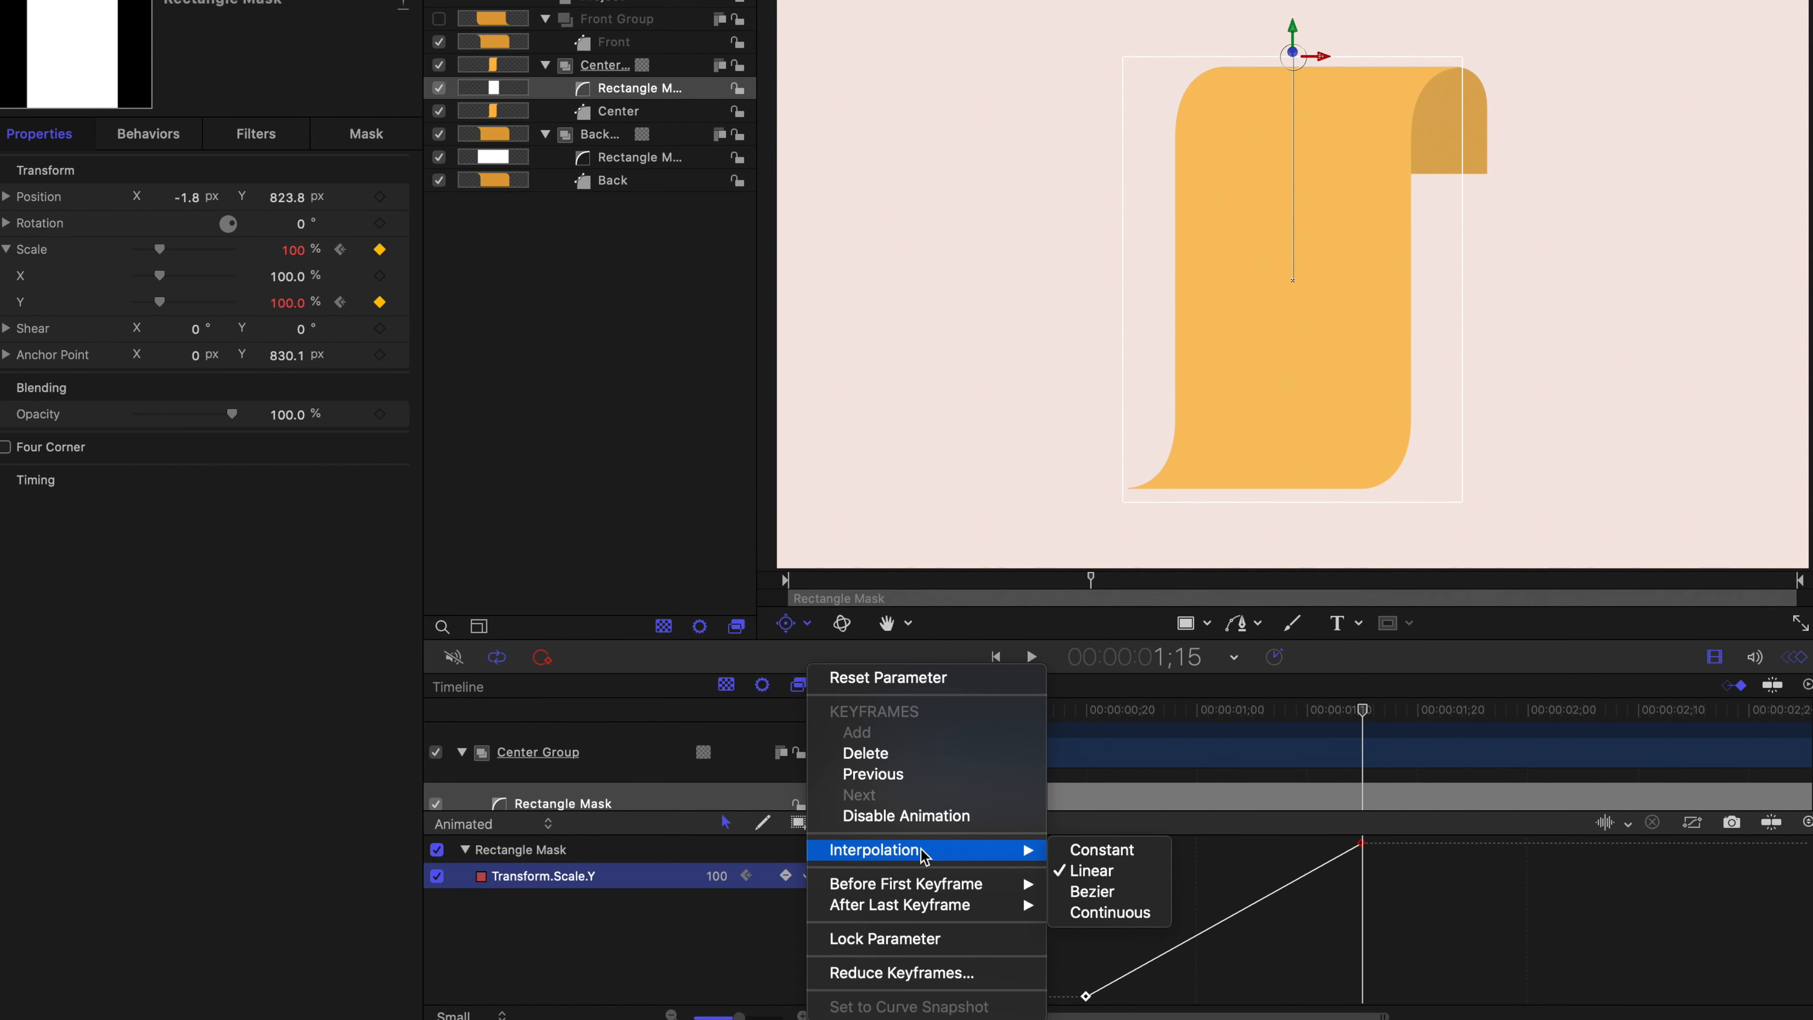
pyautogui.click(1078, 893)
# Step: Extend the curve handles at the Center Group mask's two Y scale keyframes for a smoother ease
pyautogui.click(1362, 843)
pyautogui.click(1085, 996)
pyautogui.moveTo(1179, 998); pyautogui.dragTo(1211, 1000)
# Step: Play the animation from the start to check how the Center shape's reveal follows the Back shape
pyautogui.click(1019, 705)
pyautogui.press('space')
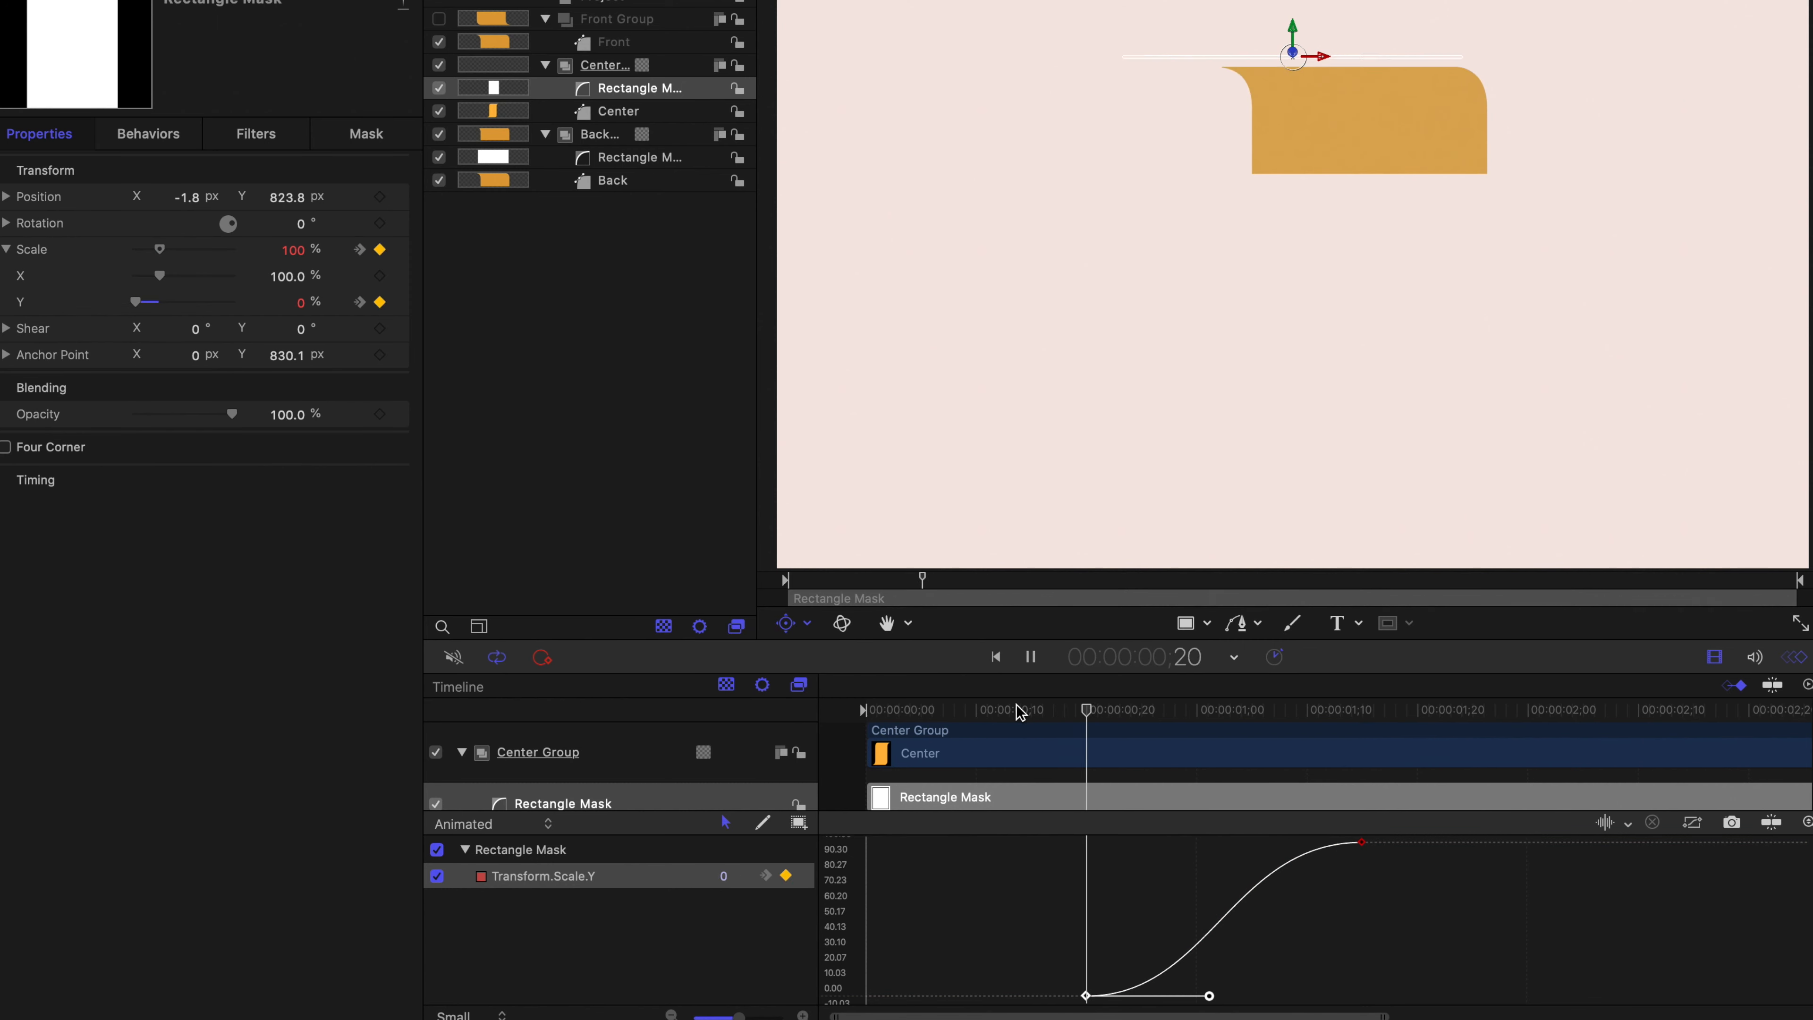
pyautogui.press('space')
pyautogui.click(870, 562)
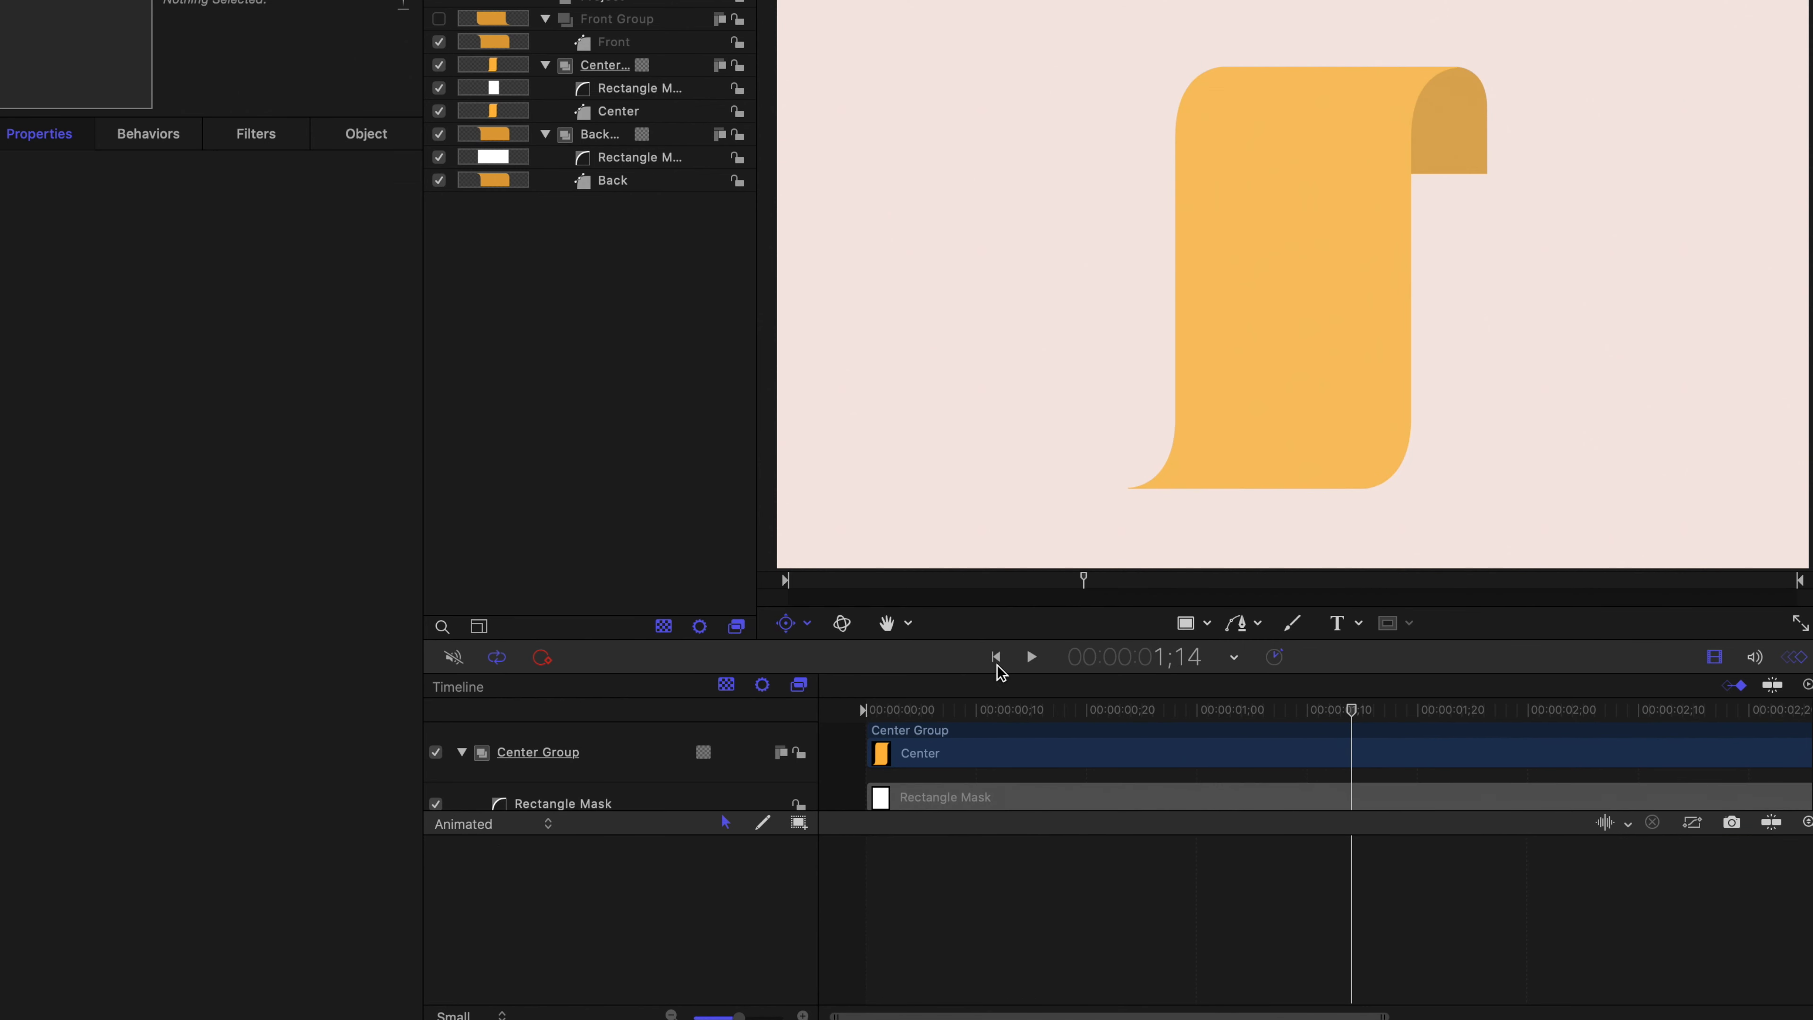
pyautogui.click(997, 657)
pyautogui.press('space')
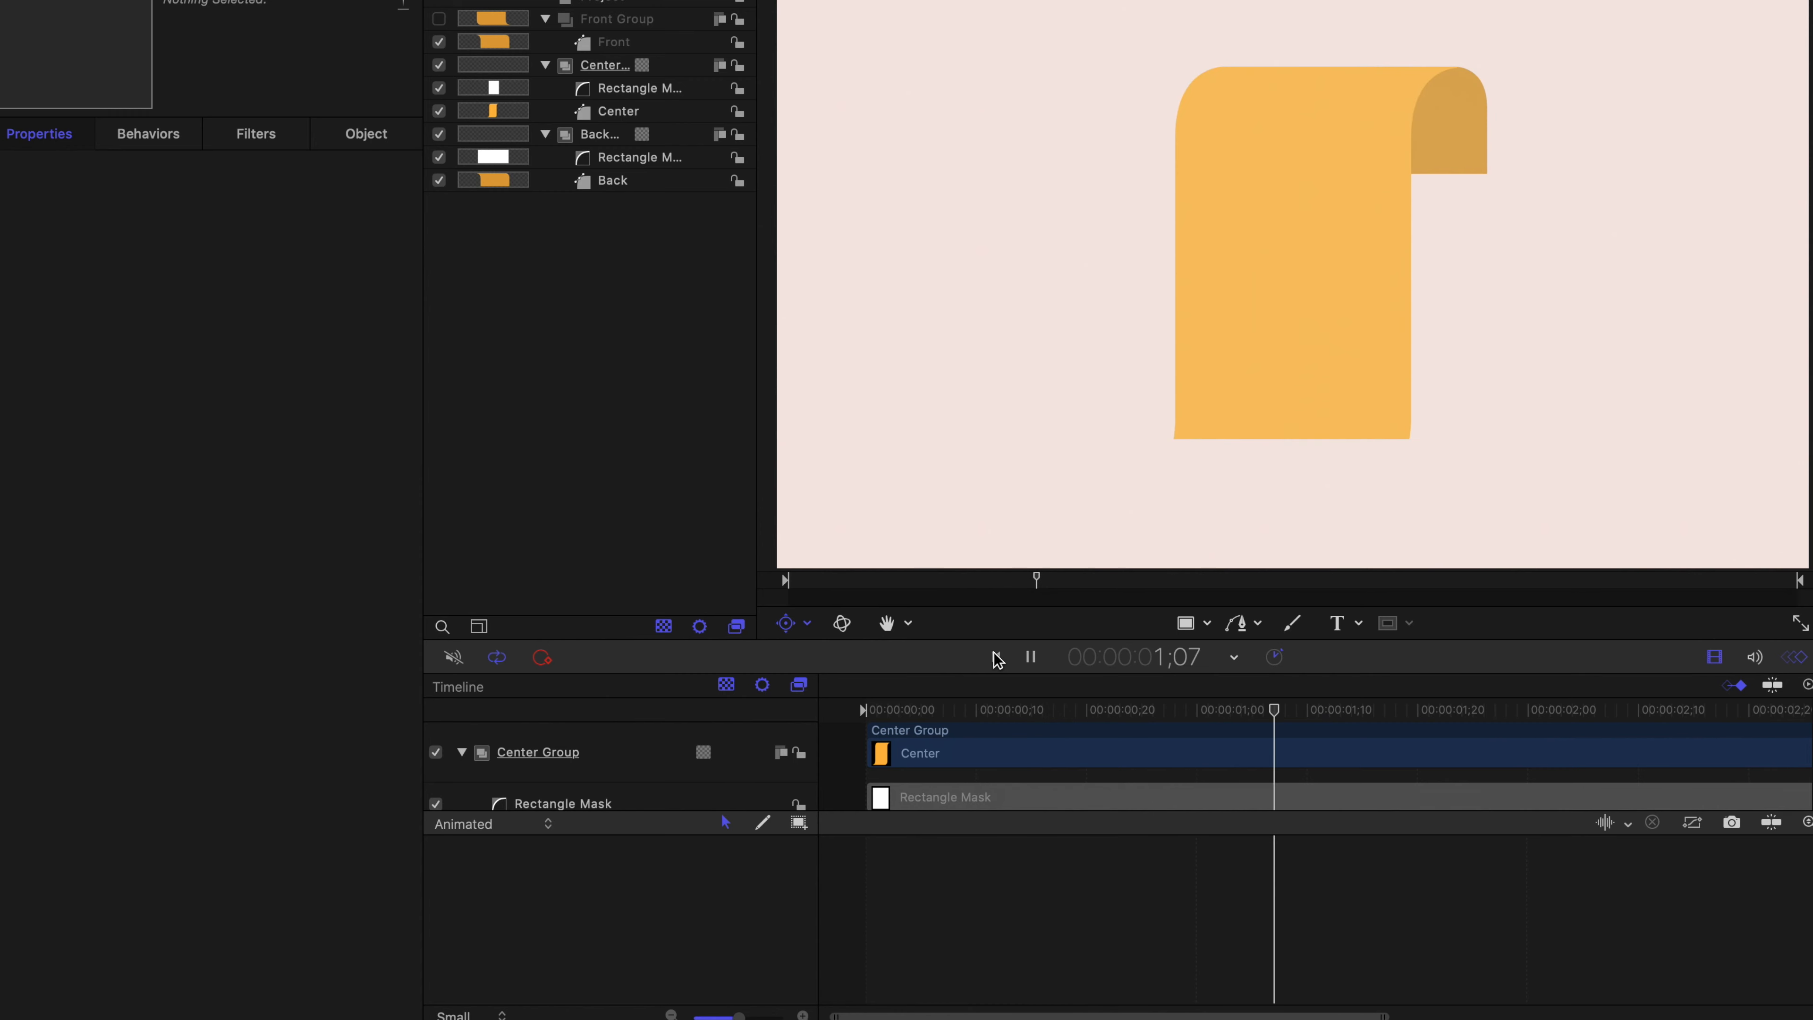
pyautogui.press('space')
# Step: Shift both Center Group mask keyframes earlier so the reveal starts at frame 16, and preview it
pyautogui.moveTo(1044, 816); pyautogui.dragTo(1046, 938)
pyautogui.moveTo(1016, 703); pyautogui.dragTo(1046, 724)
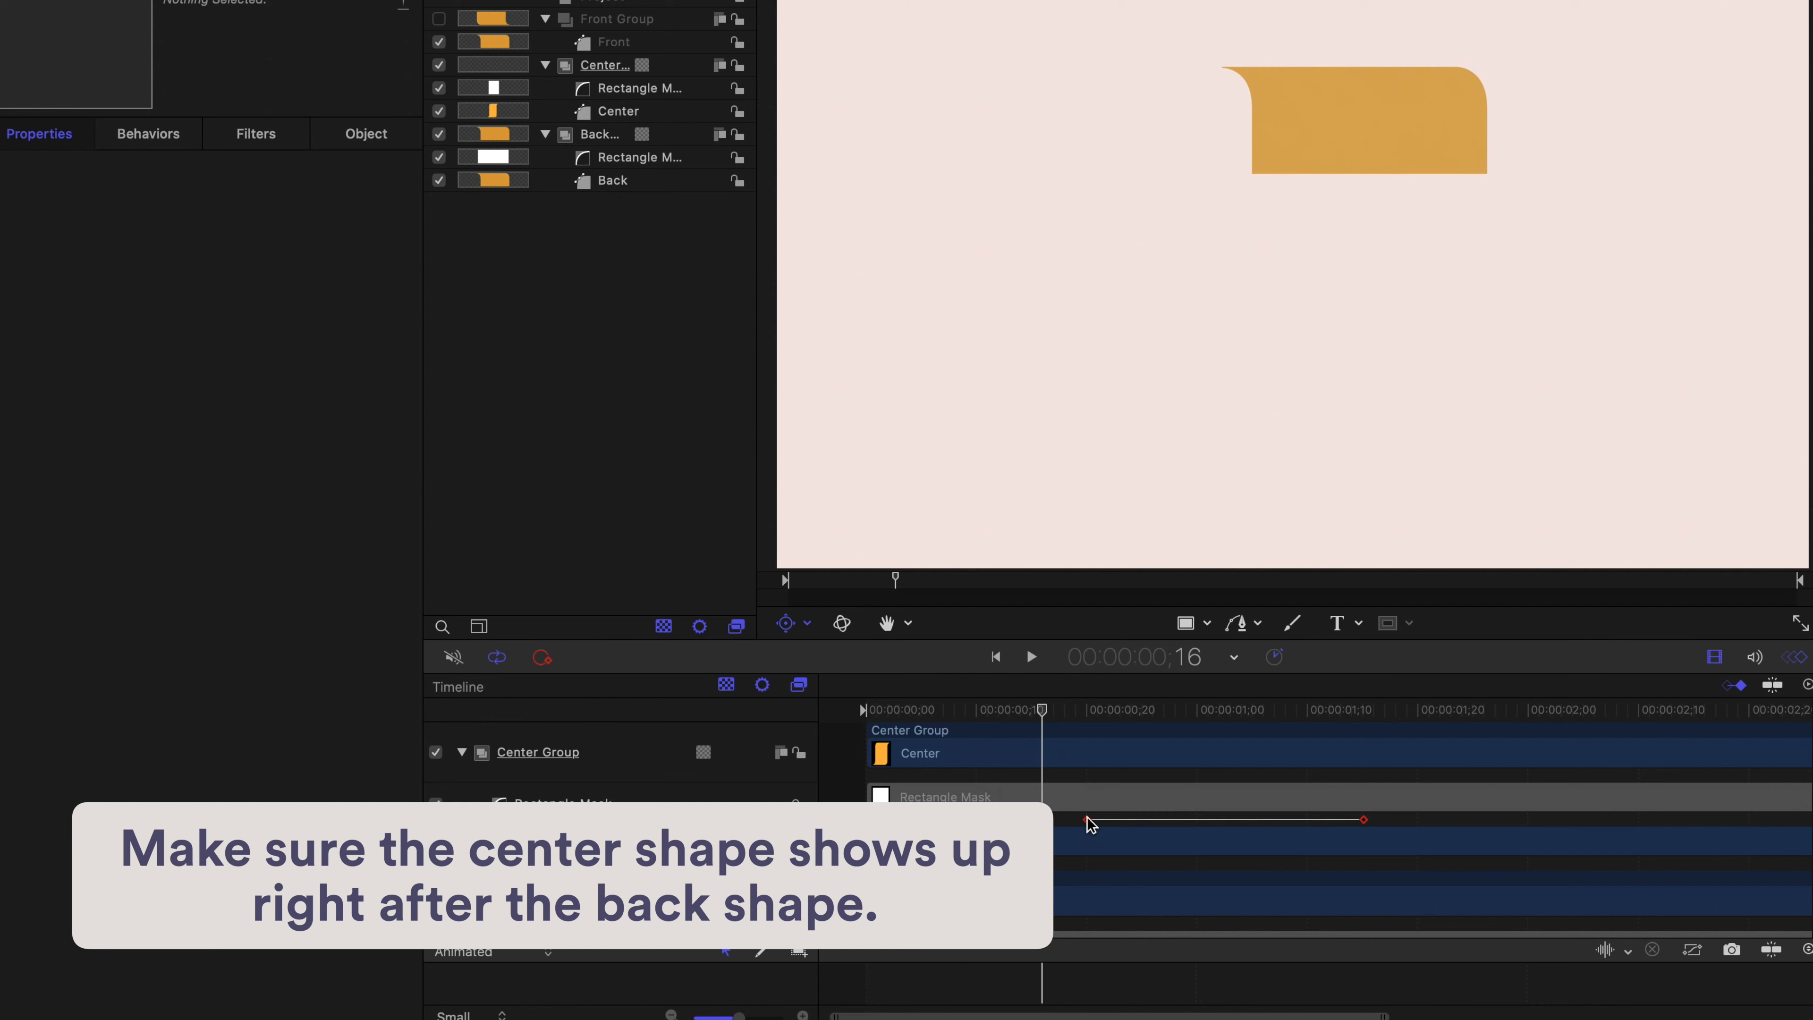
pyautogui.click(682, 91)
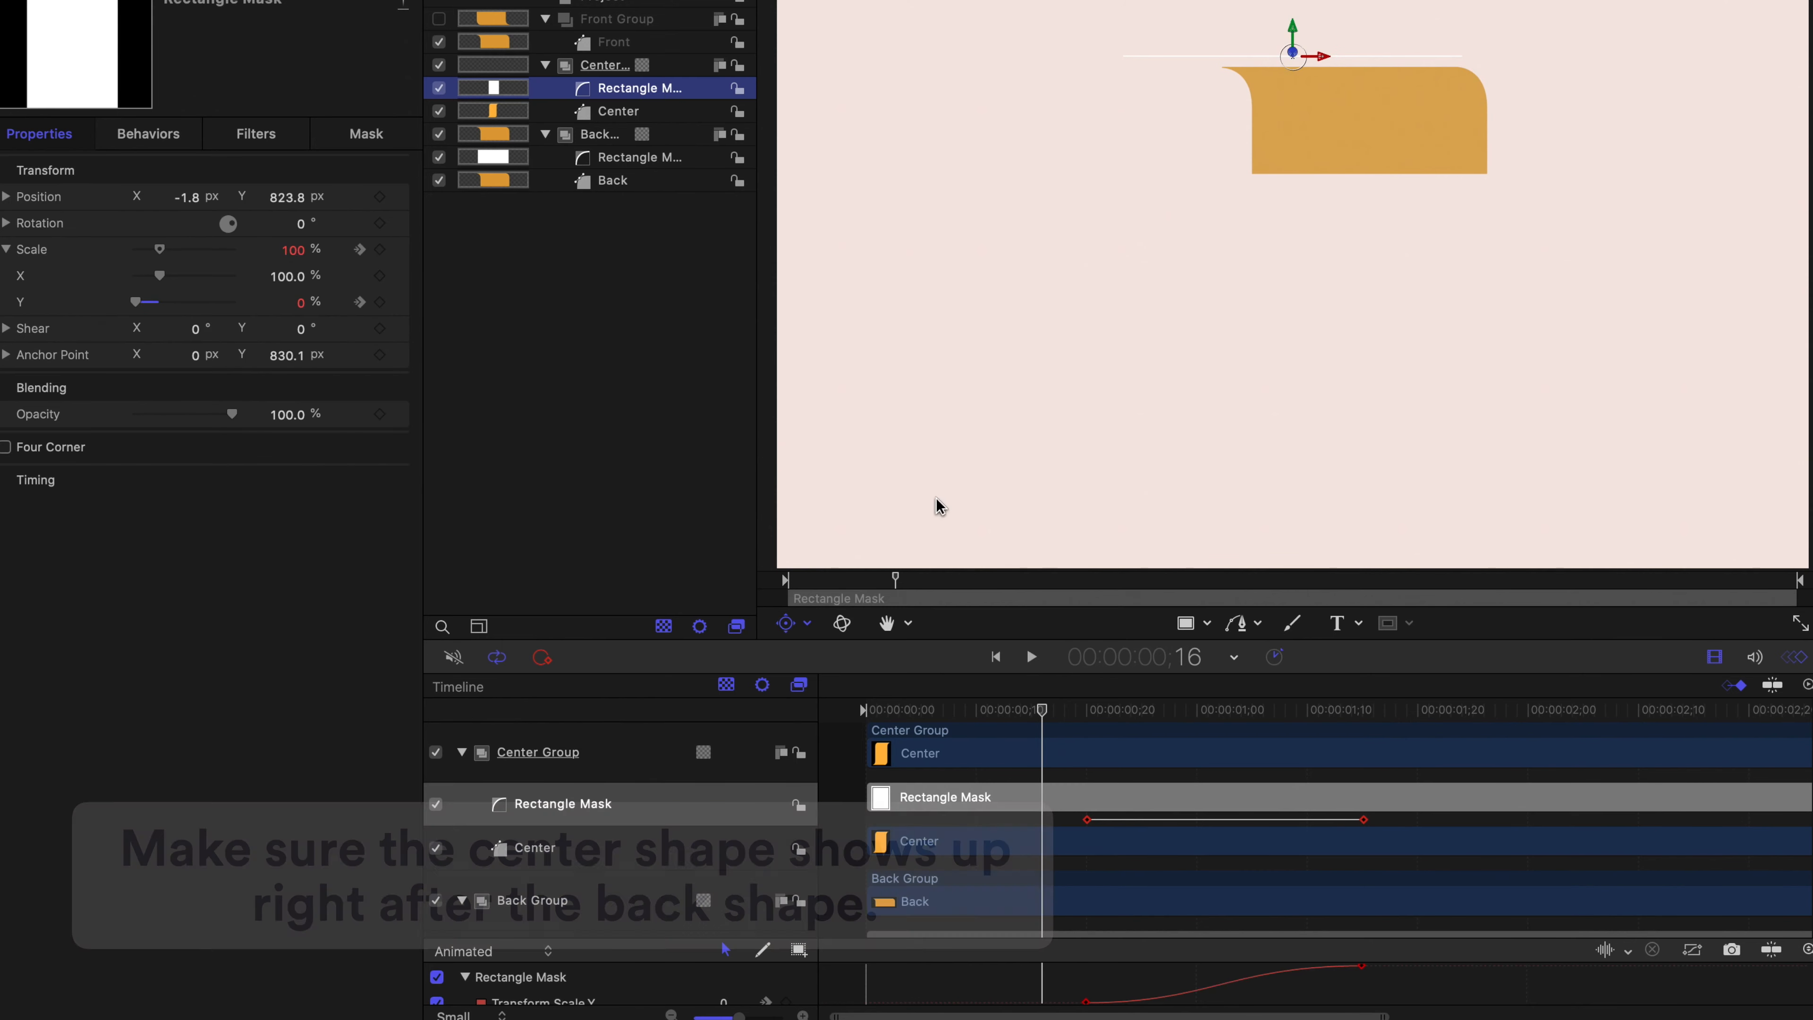
pyautogui.click(1087, 820)
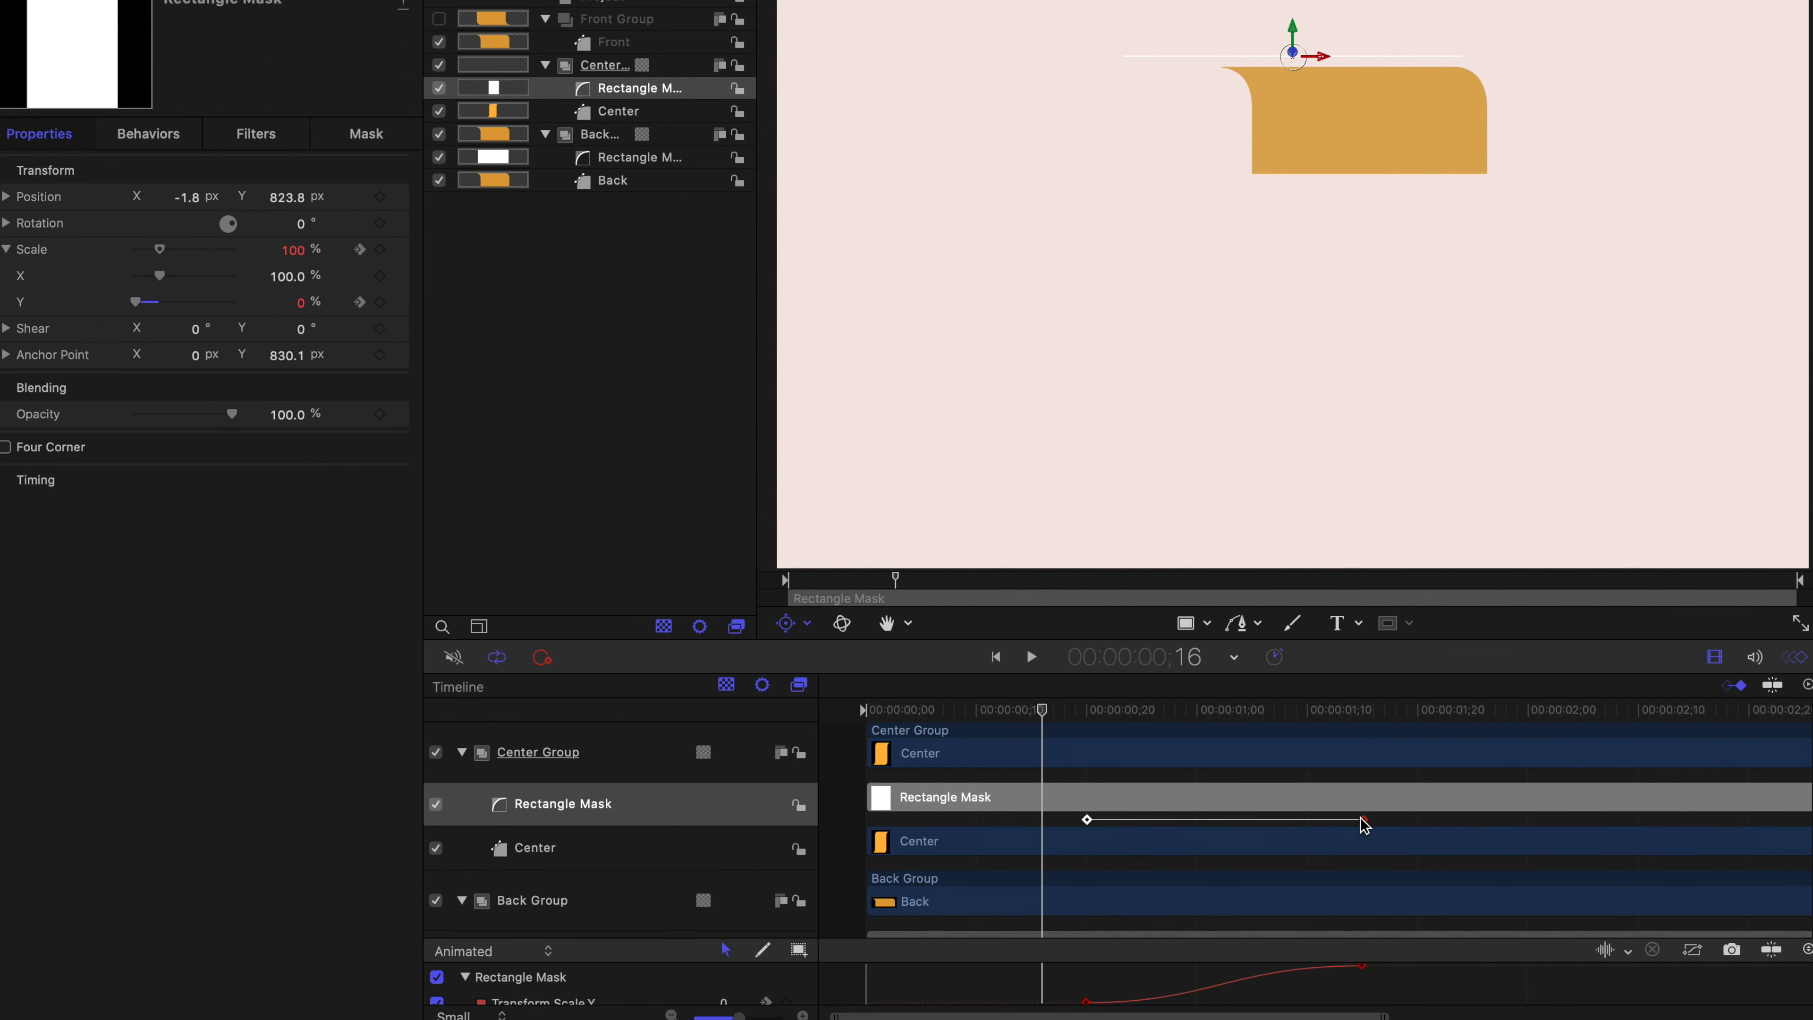
pyautogui.moveTo(1365, 821); pyautogui.dragTo(1321, 824)
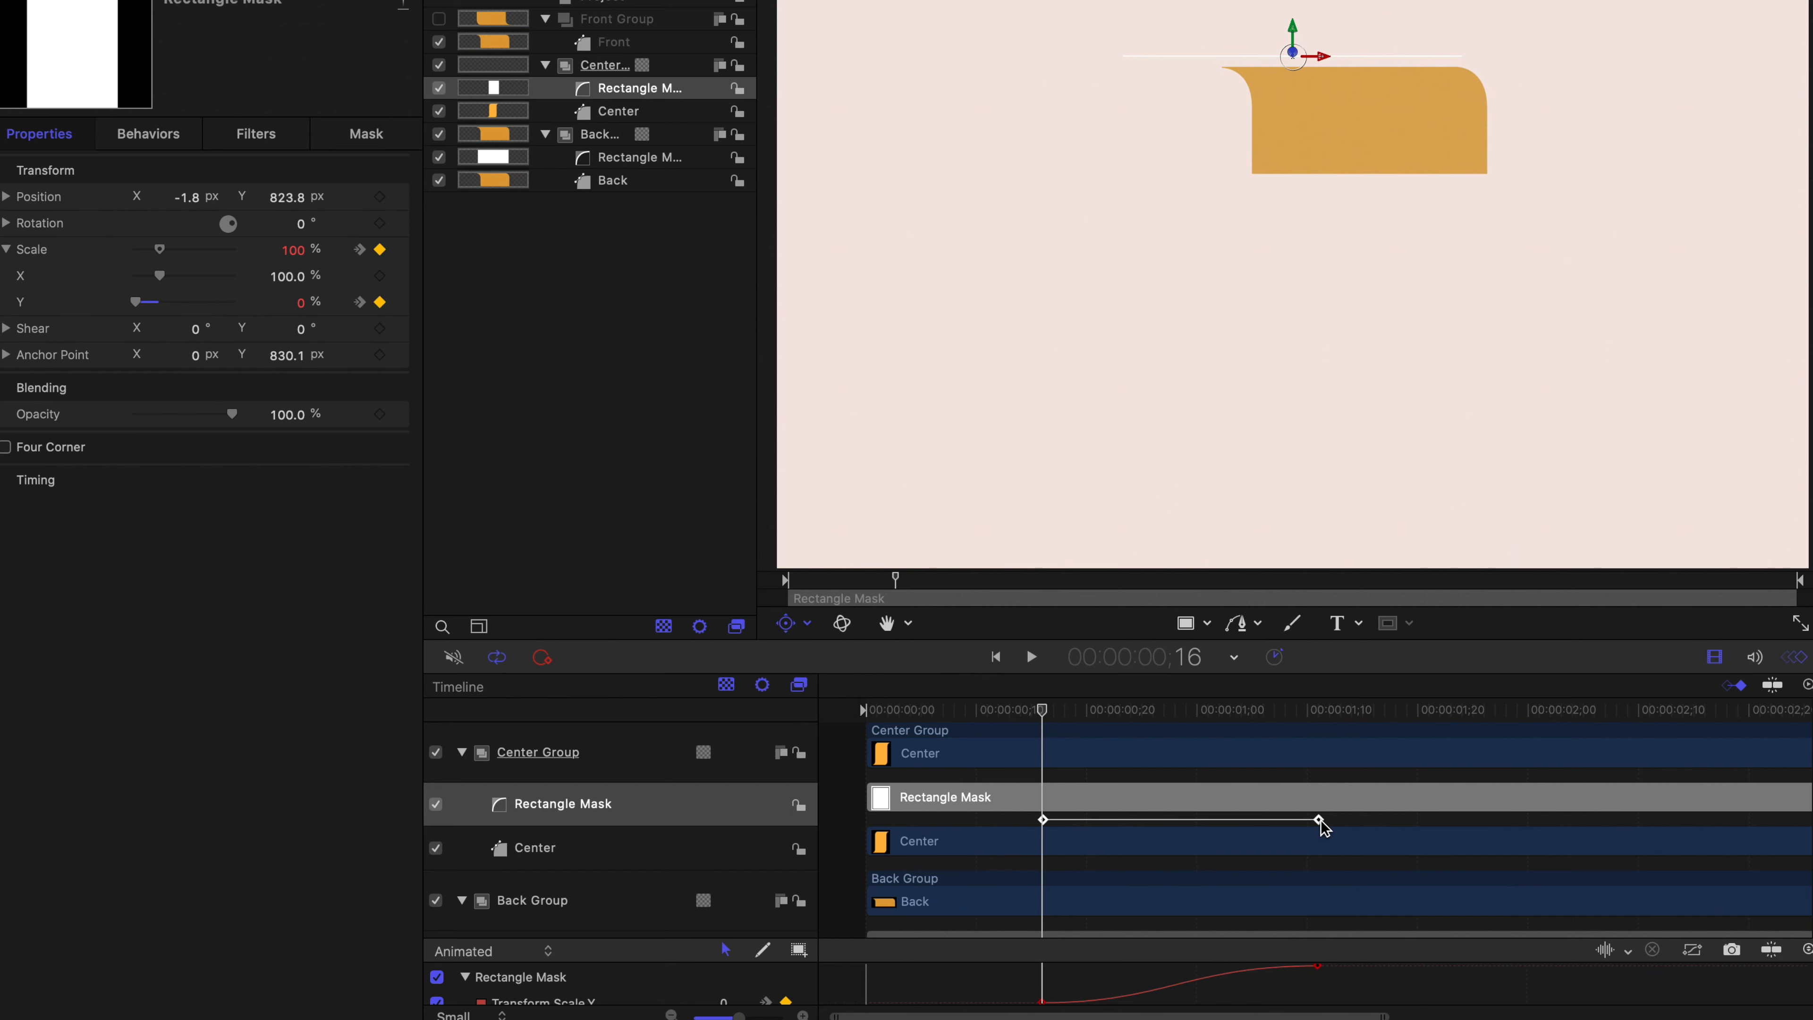
pyautogui.press('space')
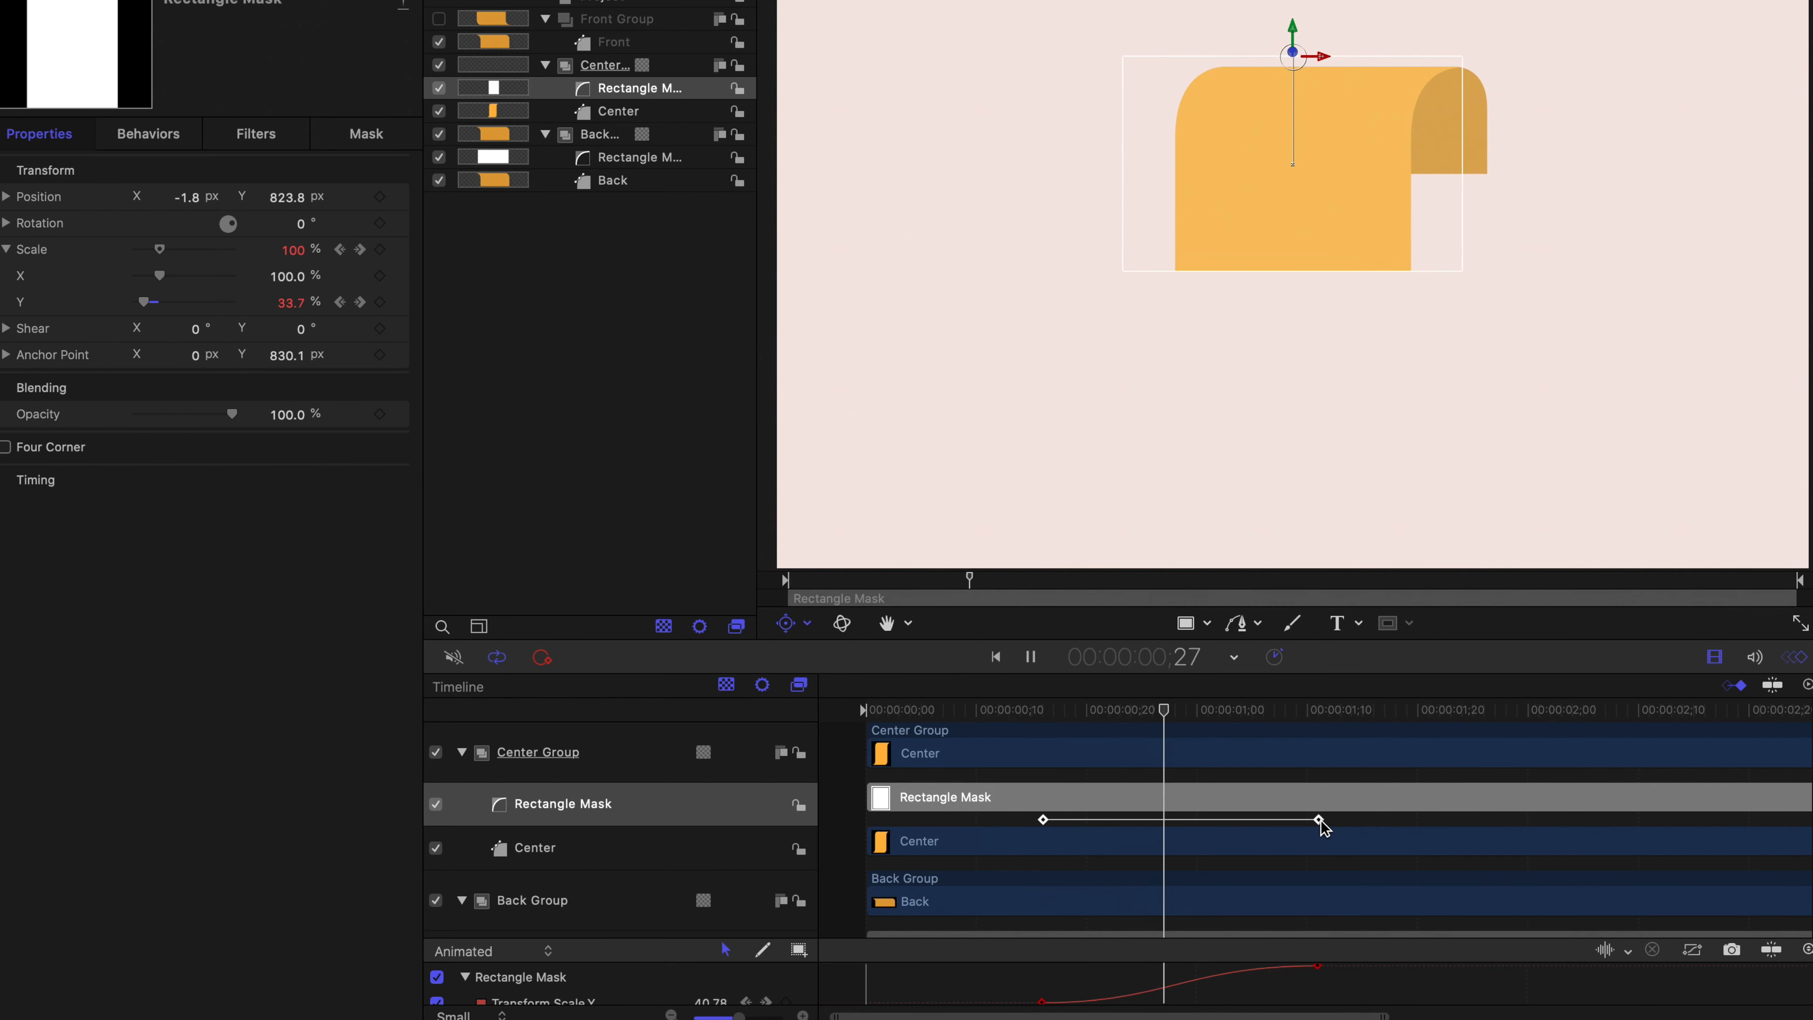
# Step: Shift both Center Group mask keyframes to start at frame 15 and step through the frames around the handover from the Back shape
pyautogui.moveTo(963, 716); pyautogui.dragTo(1029, 720)
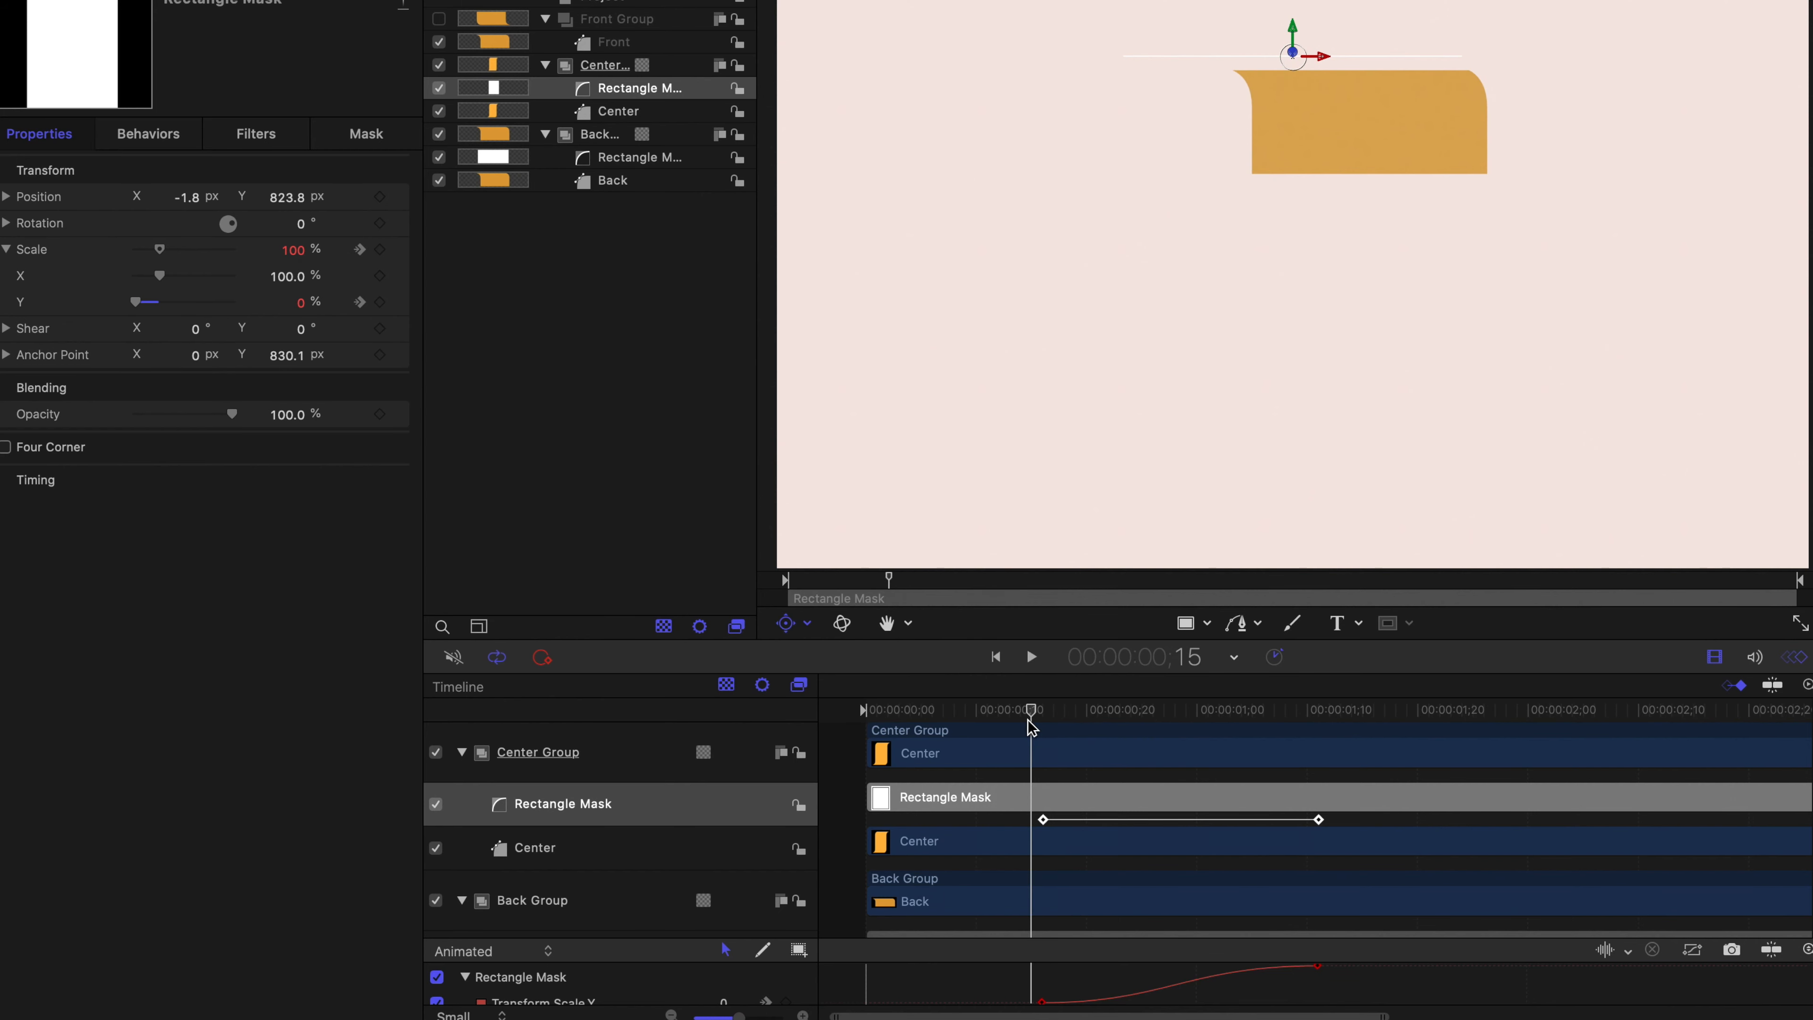
pyautogui.moveTo(1040, 819); pyautogui.dragTo(1033, 821)
pyautogui.press('Right')
pyautogui.press('Right')
pyautogui.press('Left')
pyautogui.press('Left')
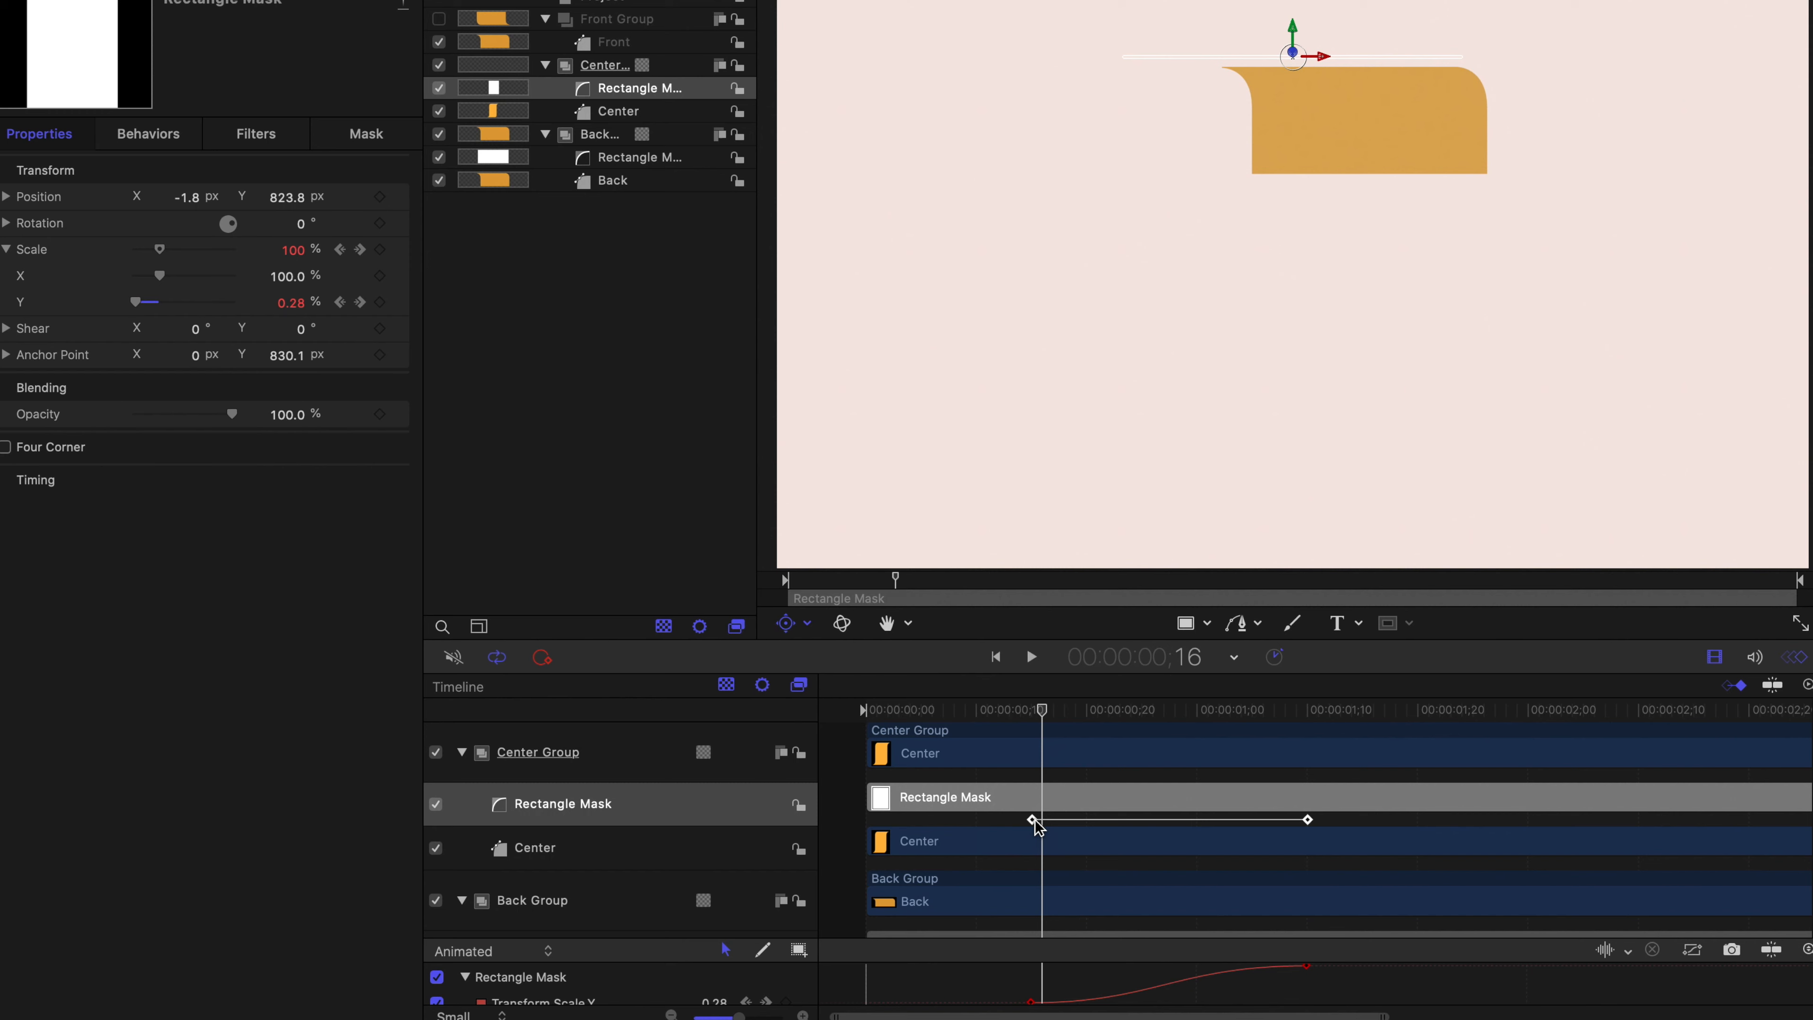
pyautogui.press('Right')
pyautogui.press('Right')
pyautogui.press('Right')
pyautogui.press('Left')
pyautogui.press('Left')
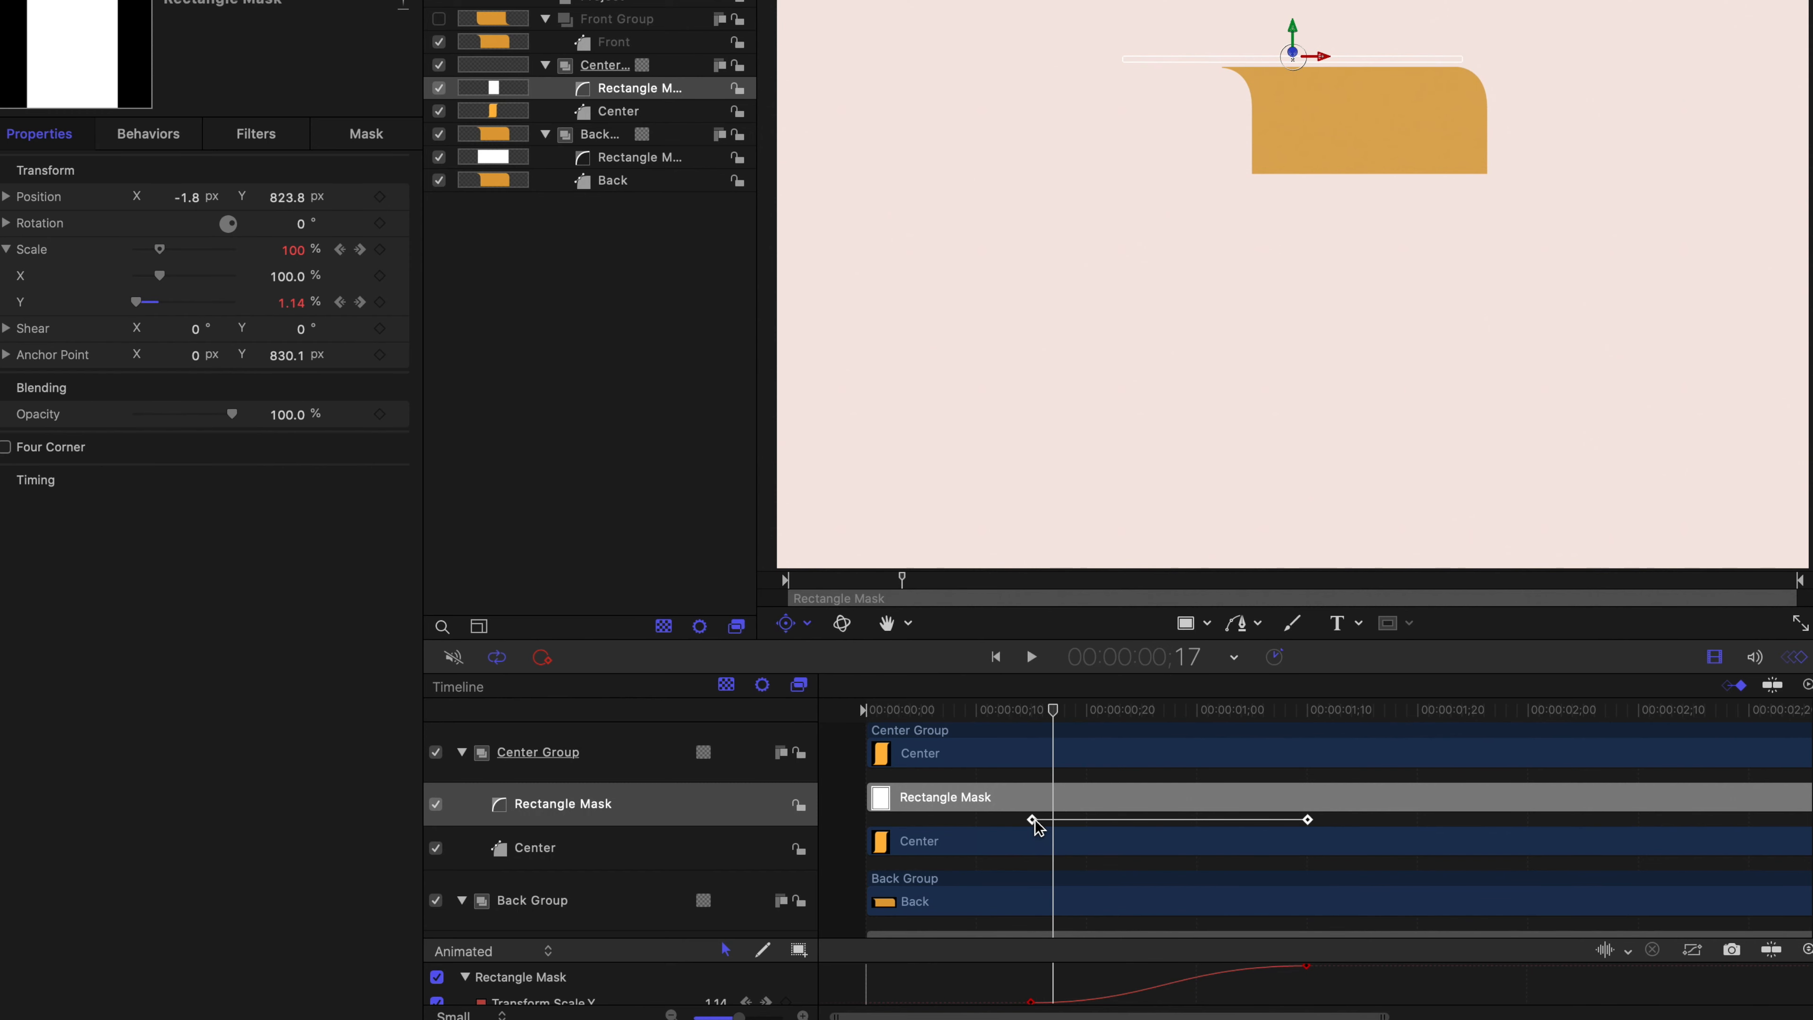
# Step: Shift both Center Group mask keyframes one more frame earlier to start at frame 14, and check the neighbouring frames
pyautogui.moveTo(1036, 819); pyautogui.dragTo(1030, 818)
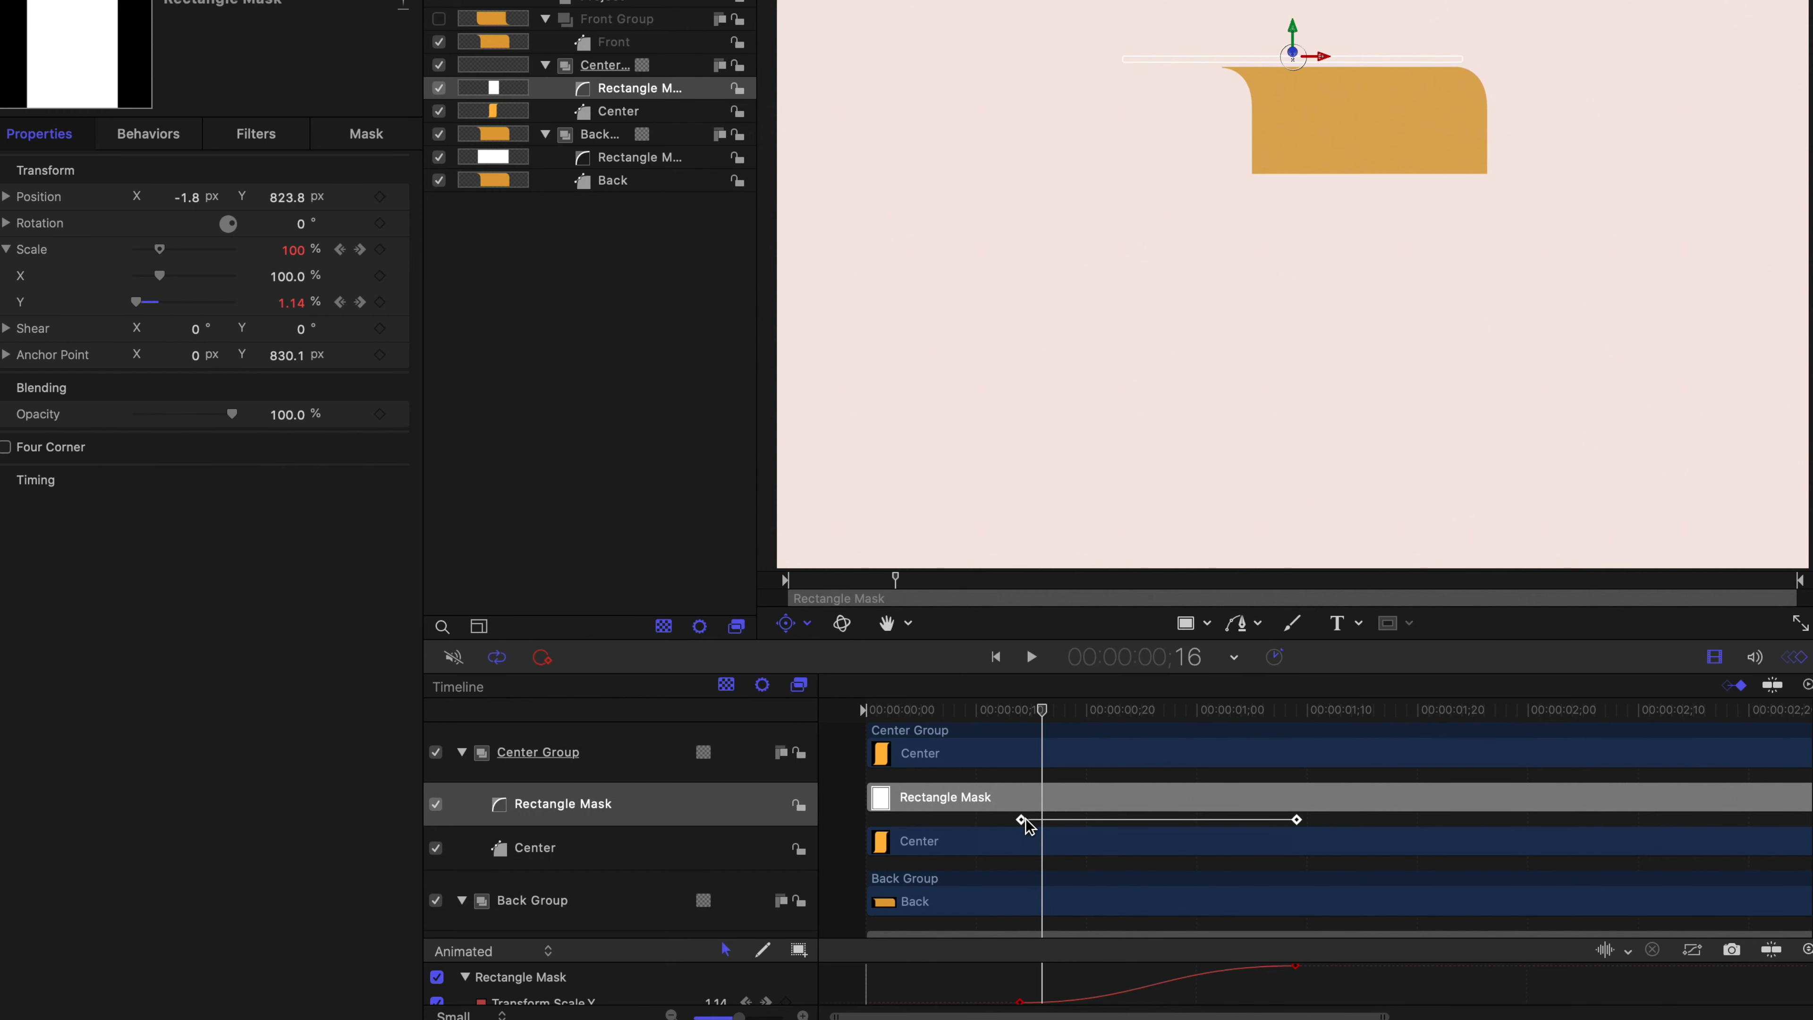
pyautogui.press('Right')
pyautogui.press('Left')
pyautogui.press('Left')
pyautogui.press('Right')
pyautogui.press('Right')
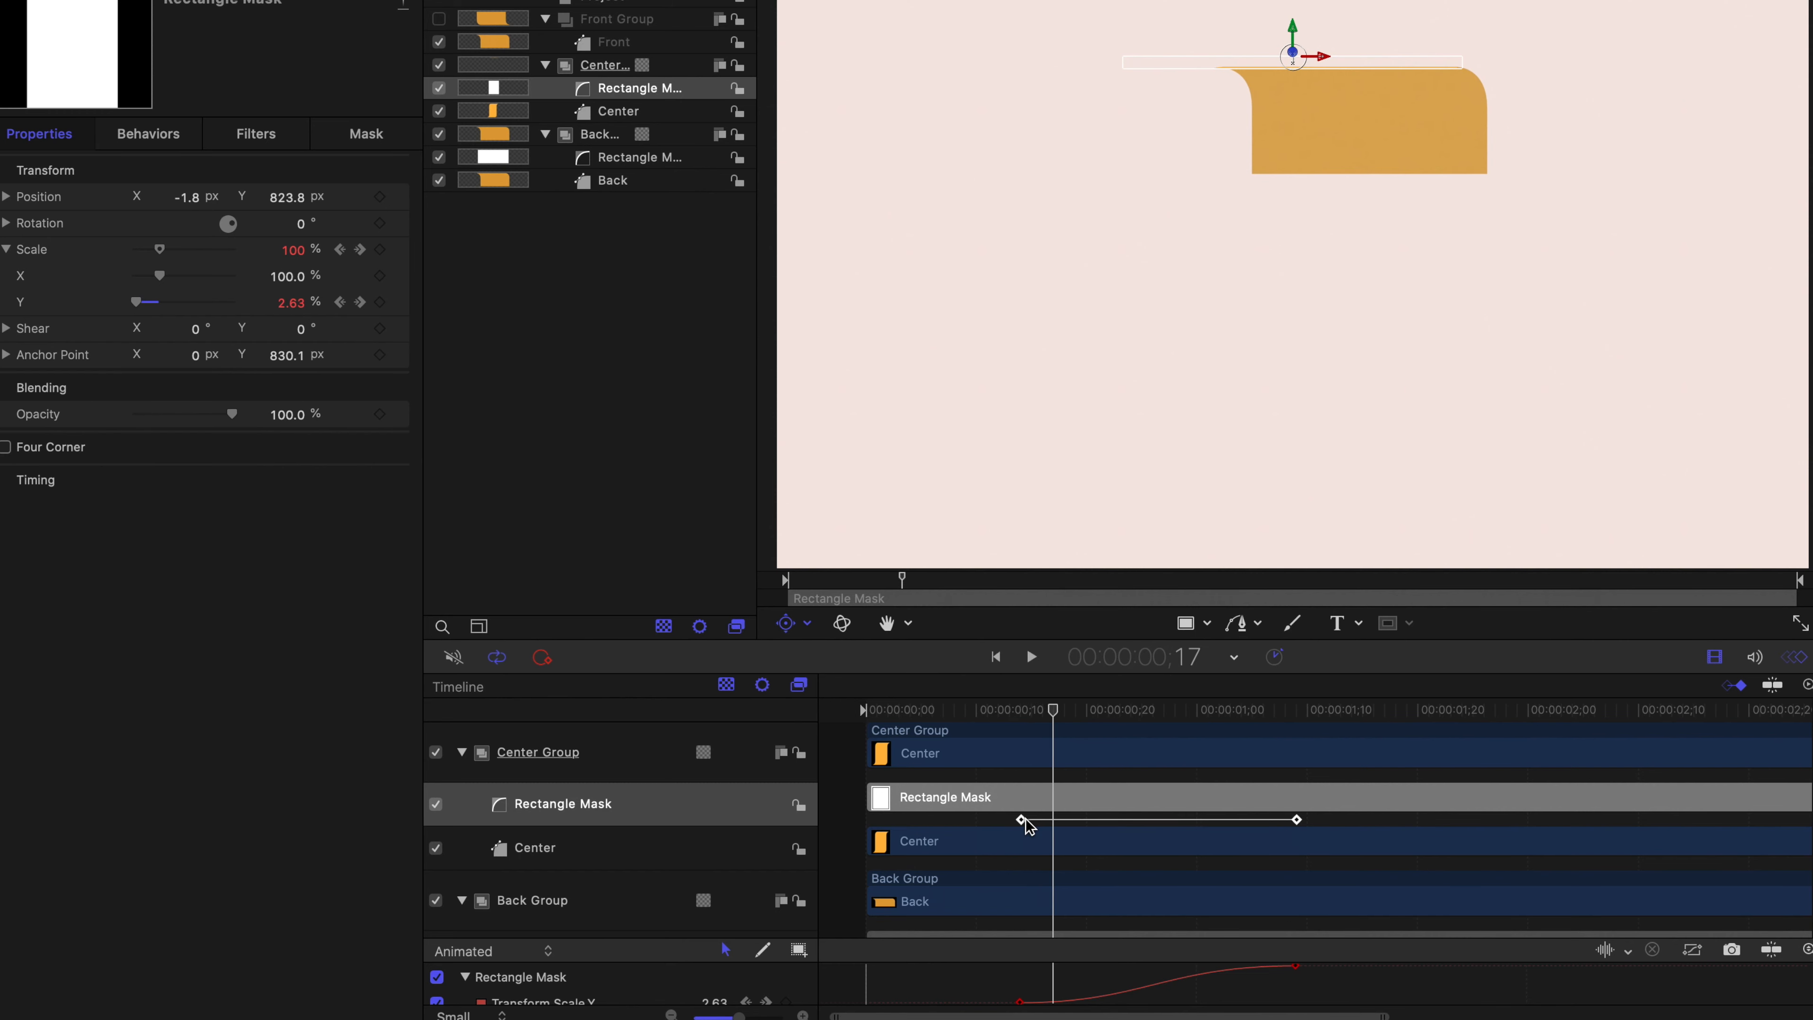
# Step: Replay the animation from the start several times to check the transition between the Back and Center shapes
pyautogui.click(1022, 552)
pyautogui.click(997, 657)
pyautogui.press('space')
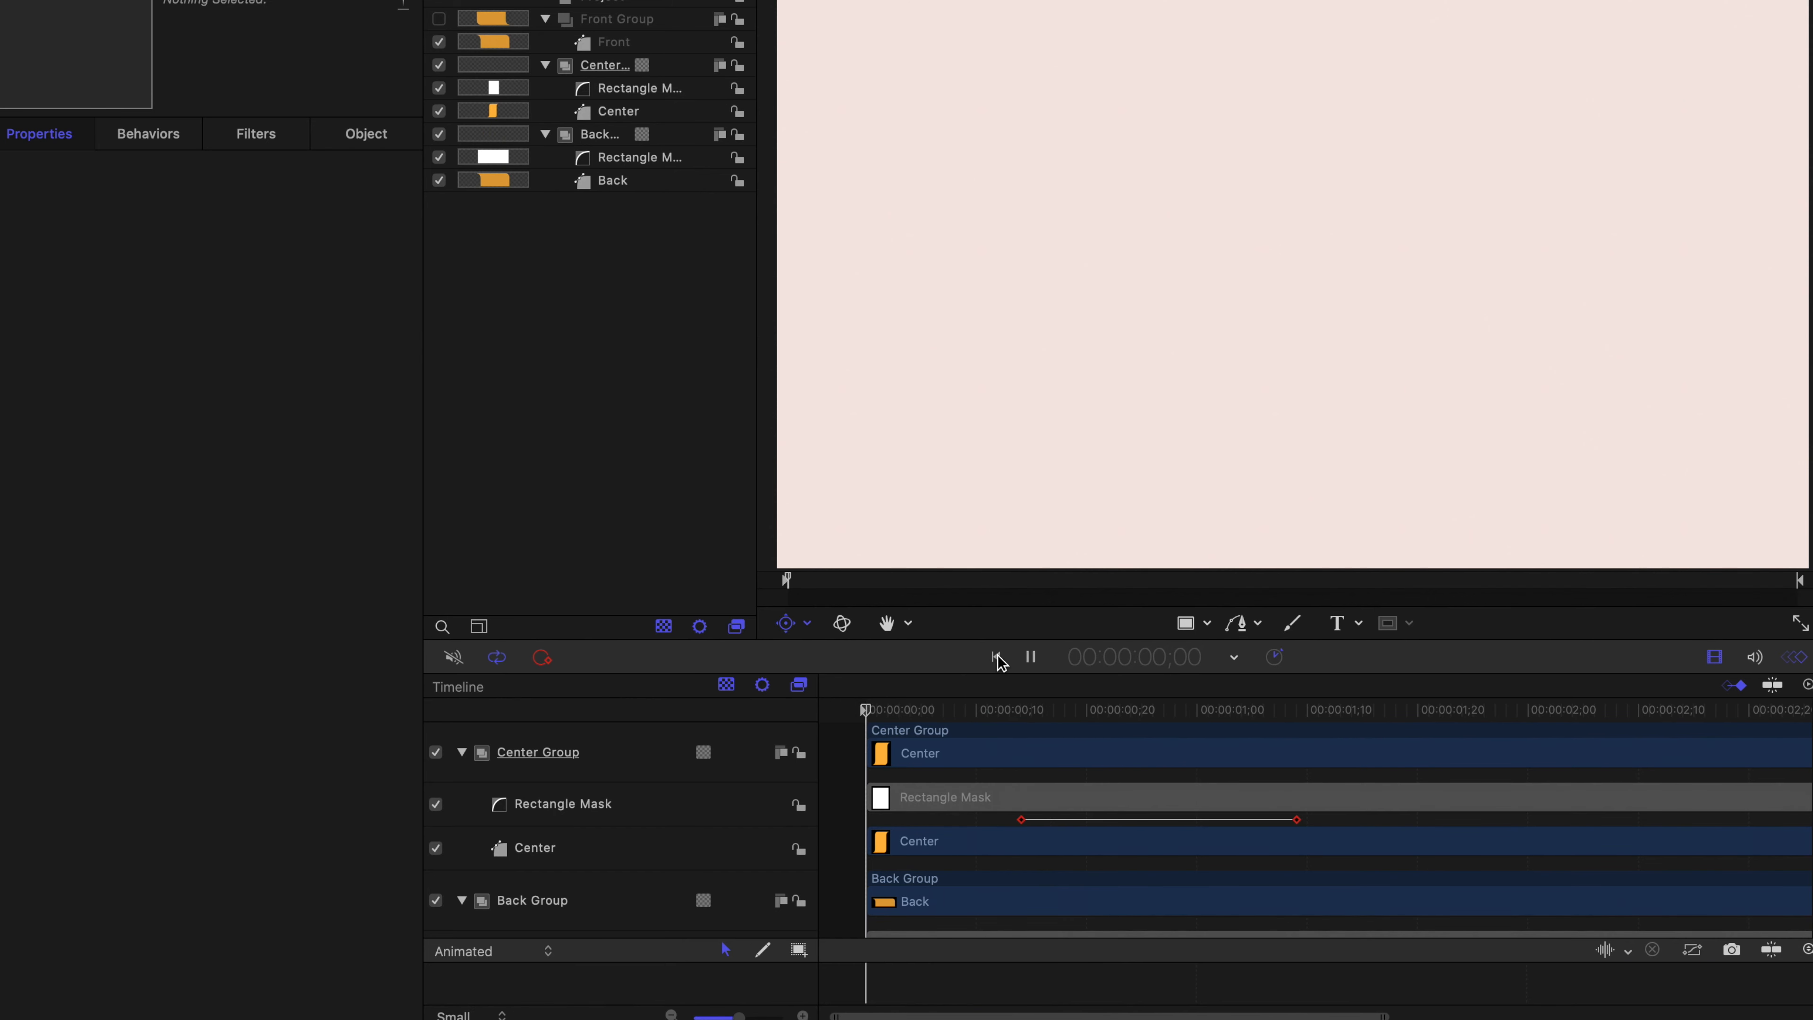
pyautogui.click(997, 657)
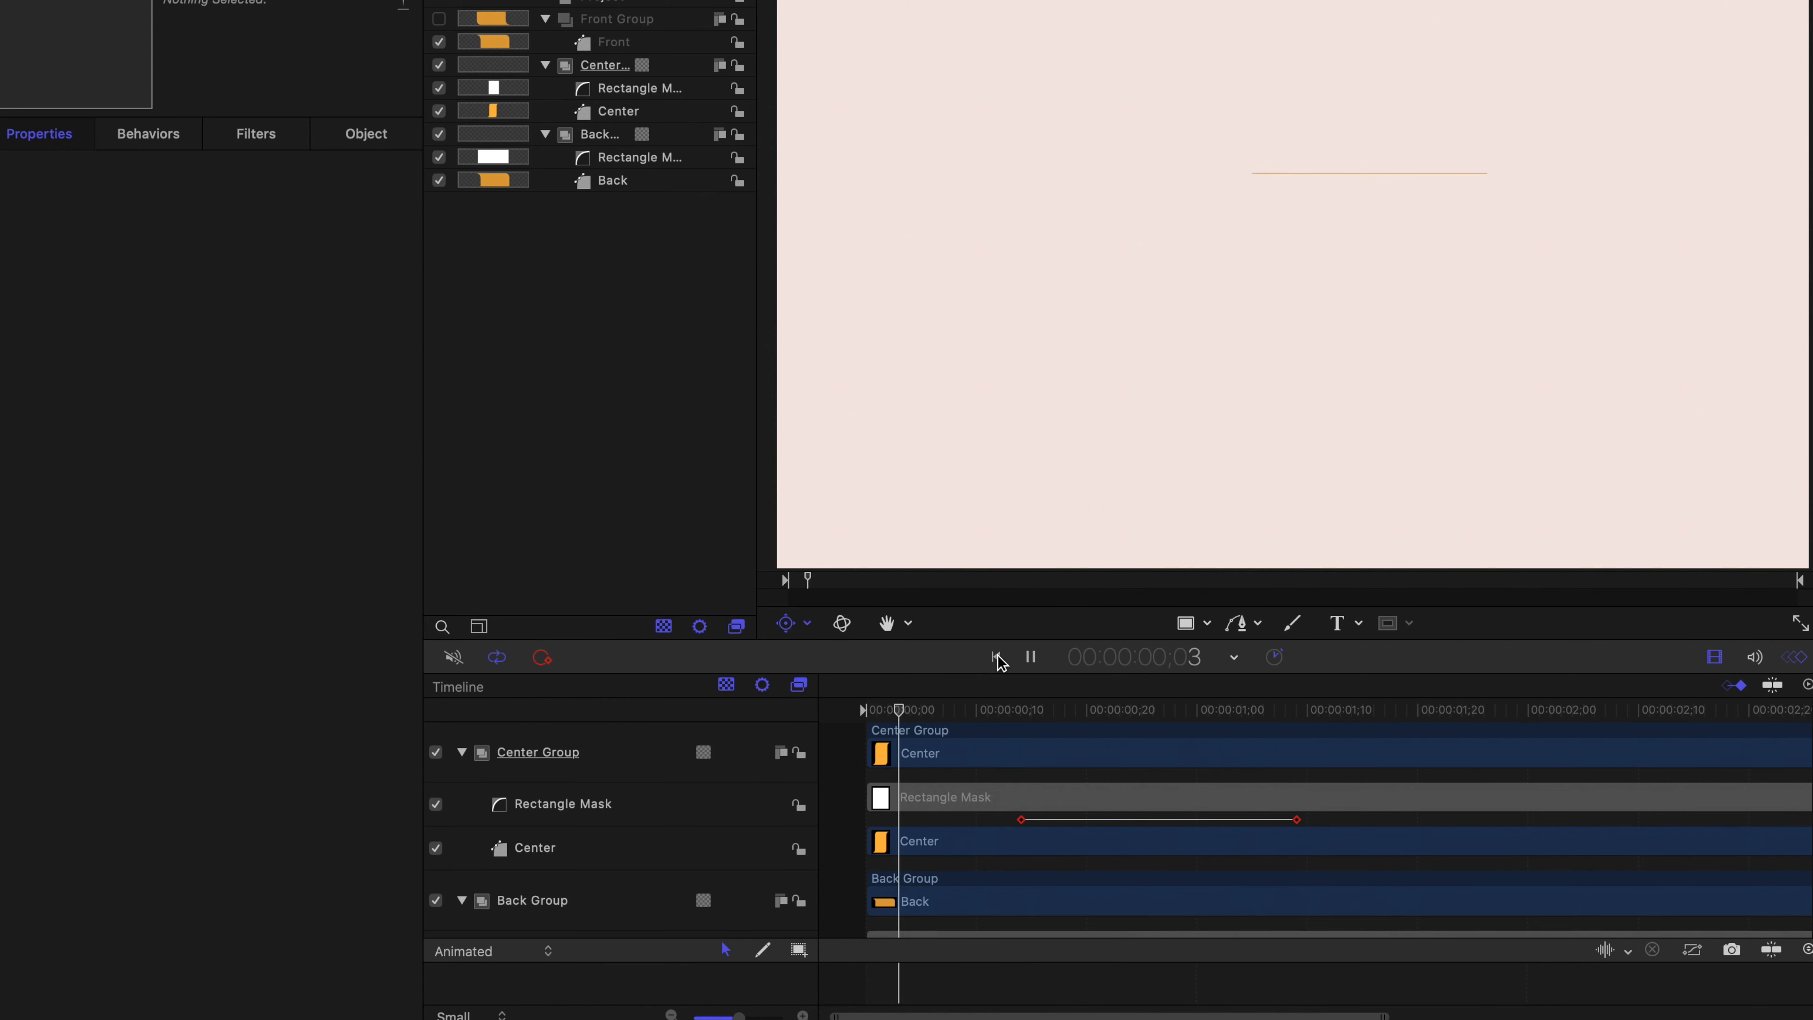
pyautogui.click(998, 659)
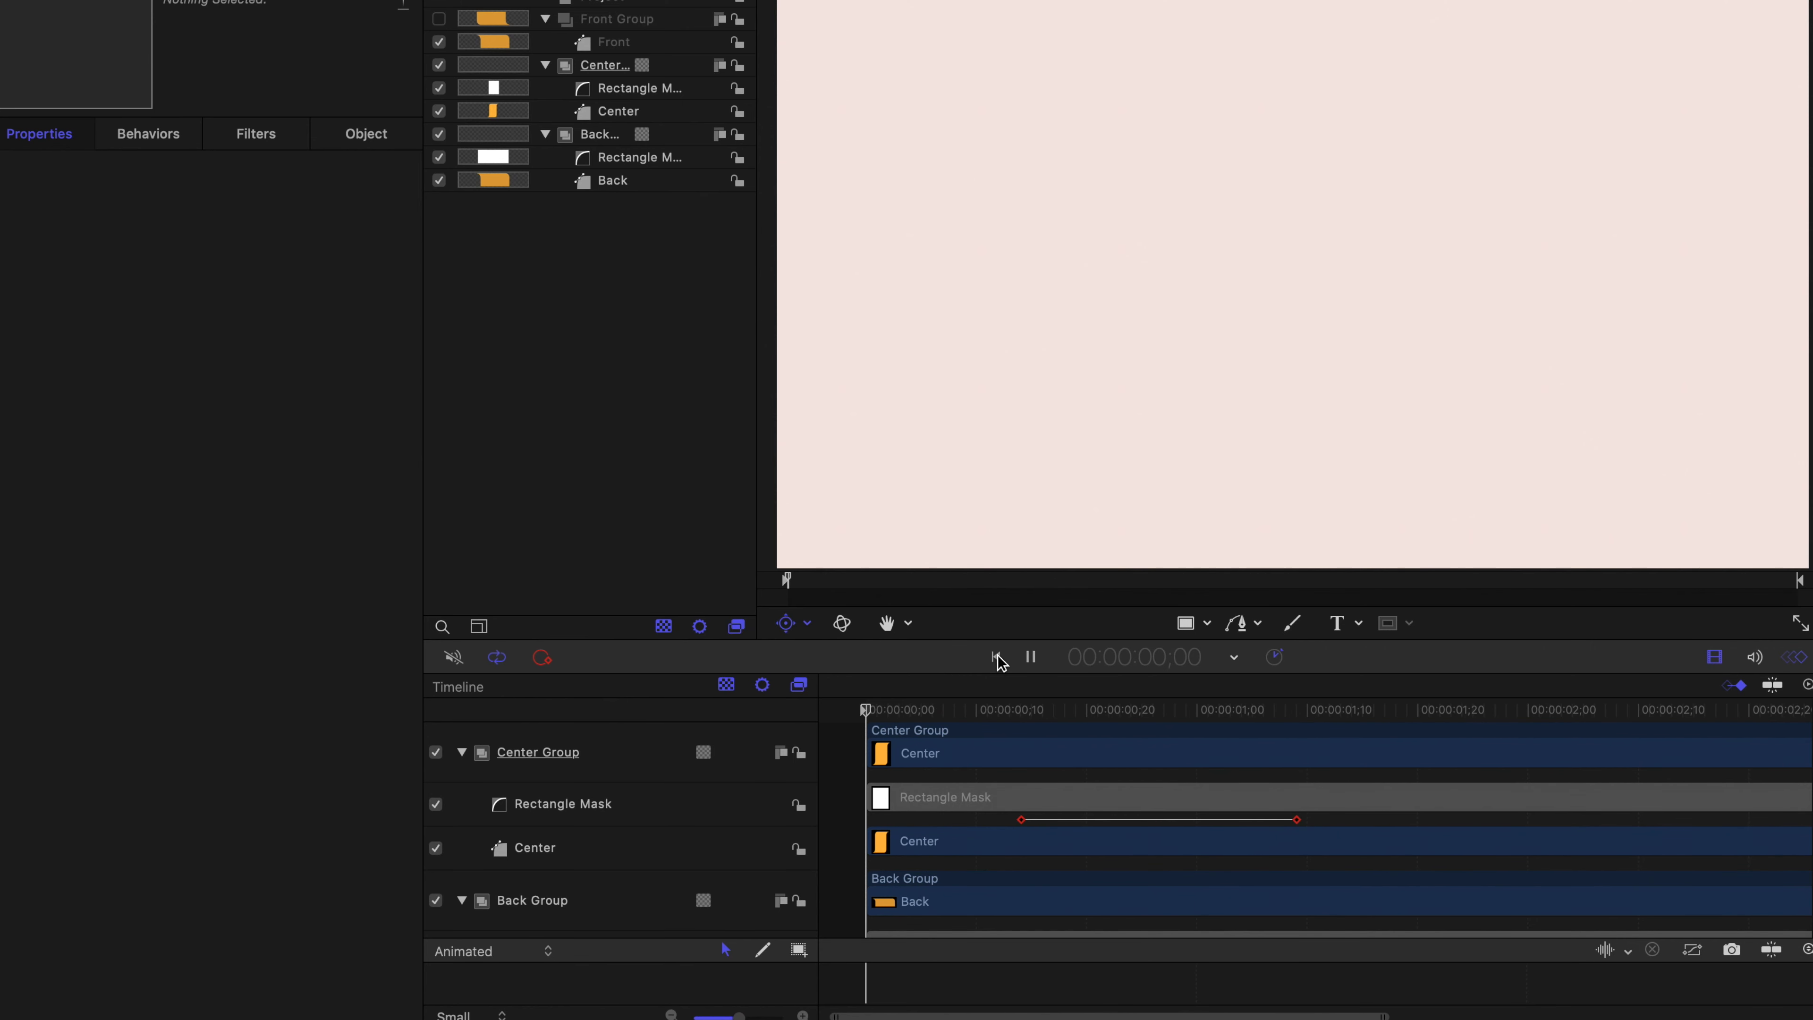
pyautogui.click(997, 657)
pyautogui.click(997, 657)
pyautogui.press('space')
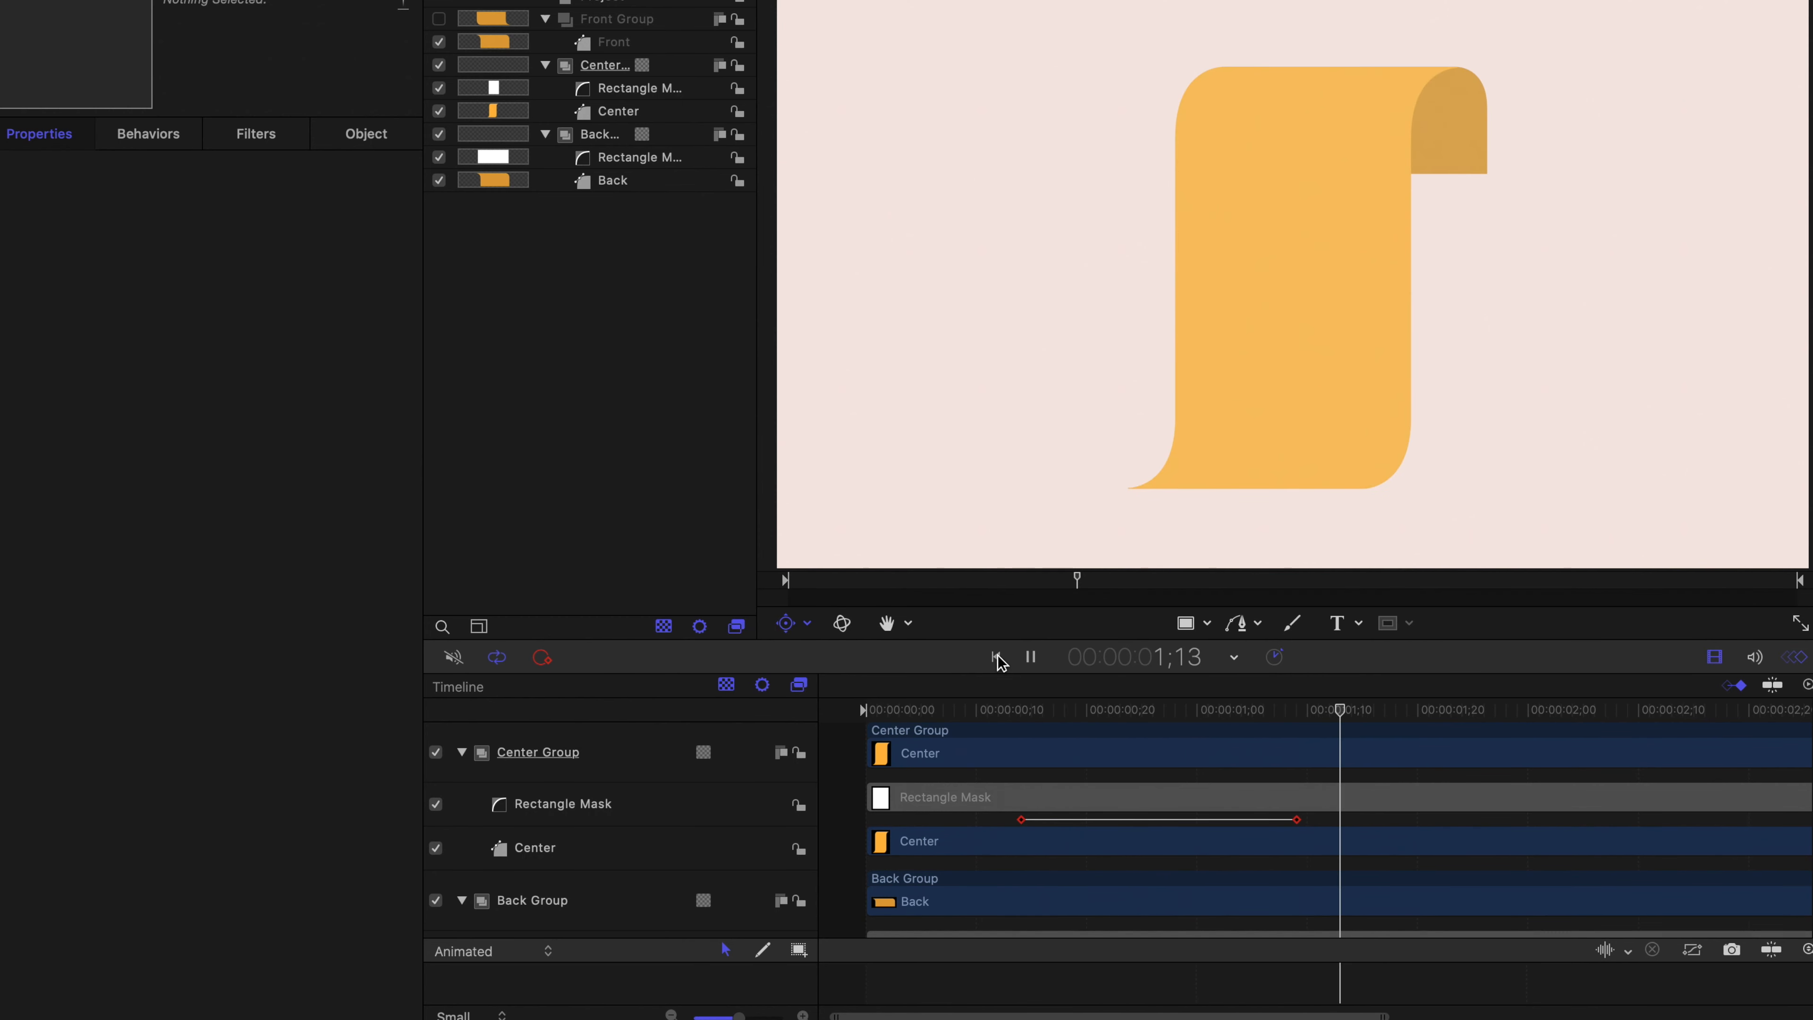
# Step: Show the Front Group again and draw a rectangle mask around the whole Front shape at the paper's lower end
pyautogui.click(438, 19)
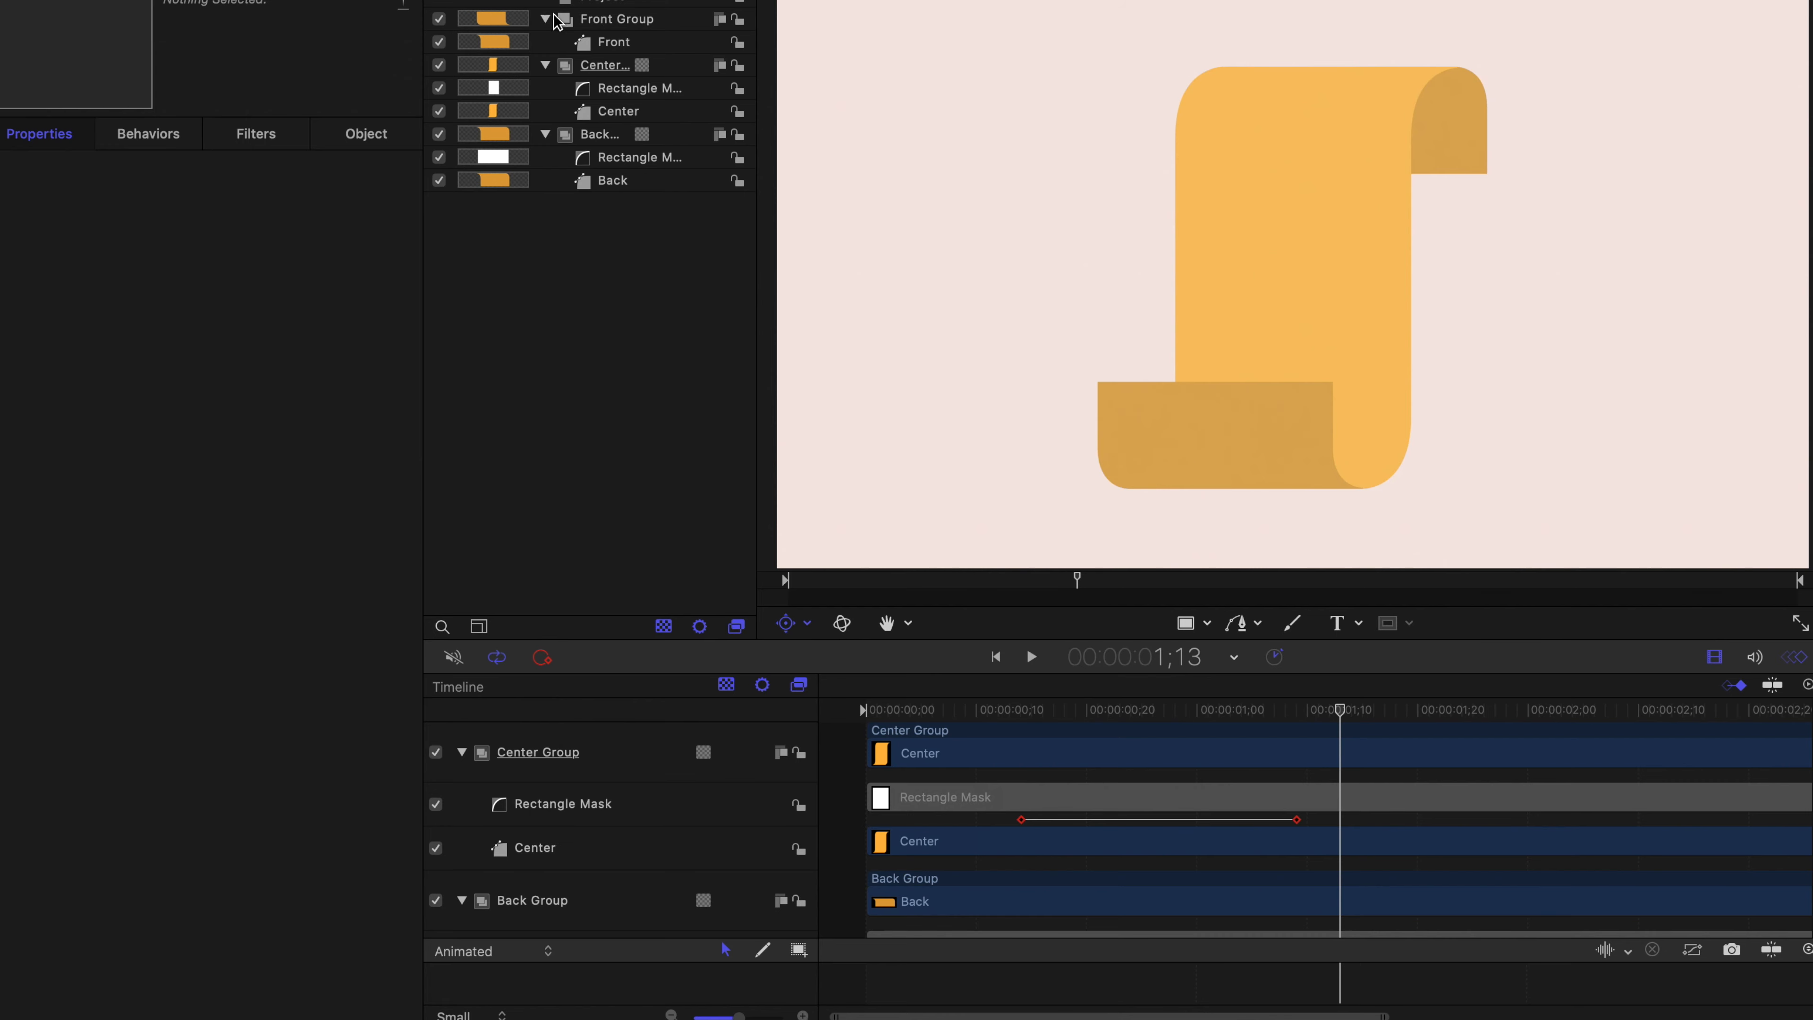
pyautogui.click(619, 23)
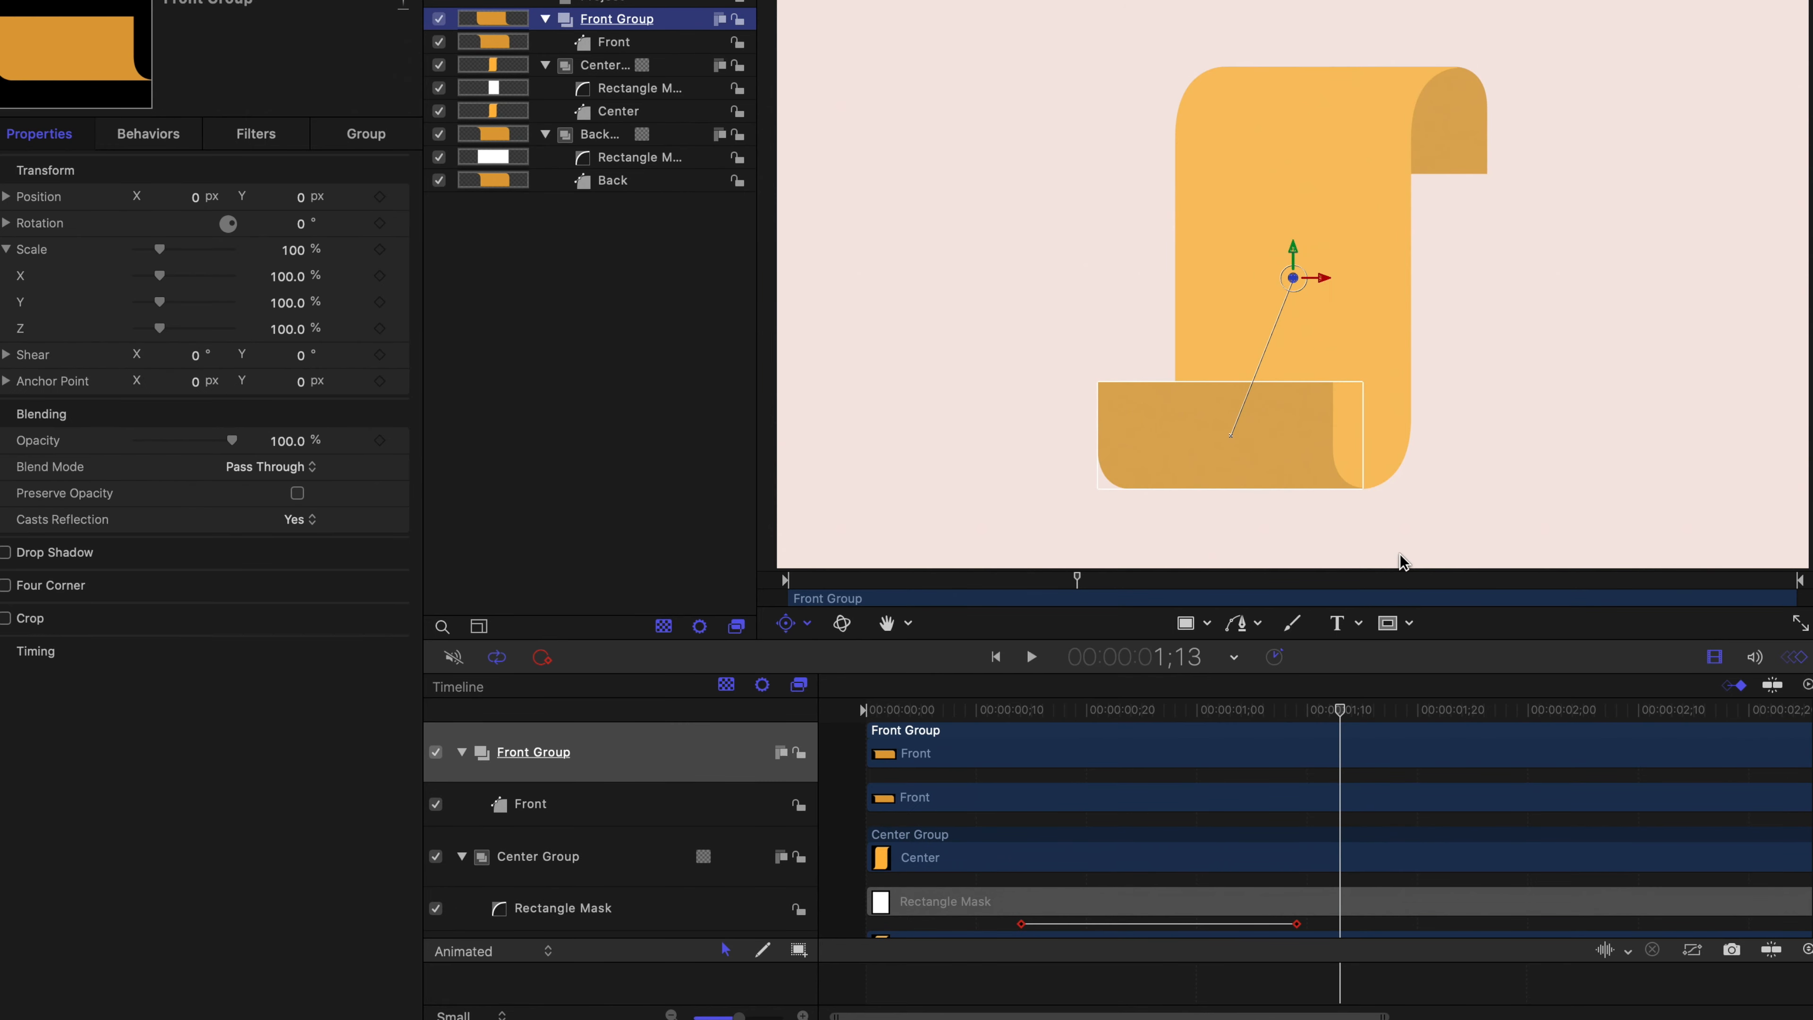
pyautogui.click(1394, 625)
pyautogui.moveTo(1081, 365); pyautogui.dragTo(1123, 402)
pyautogui.moveTo(1362, 487); pyautogui.dragTo(1376, 501)
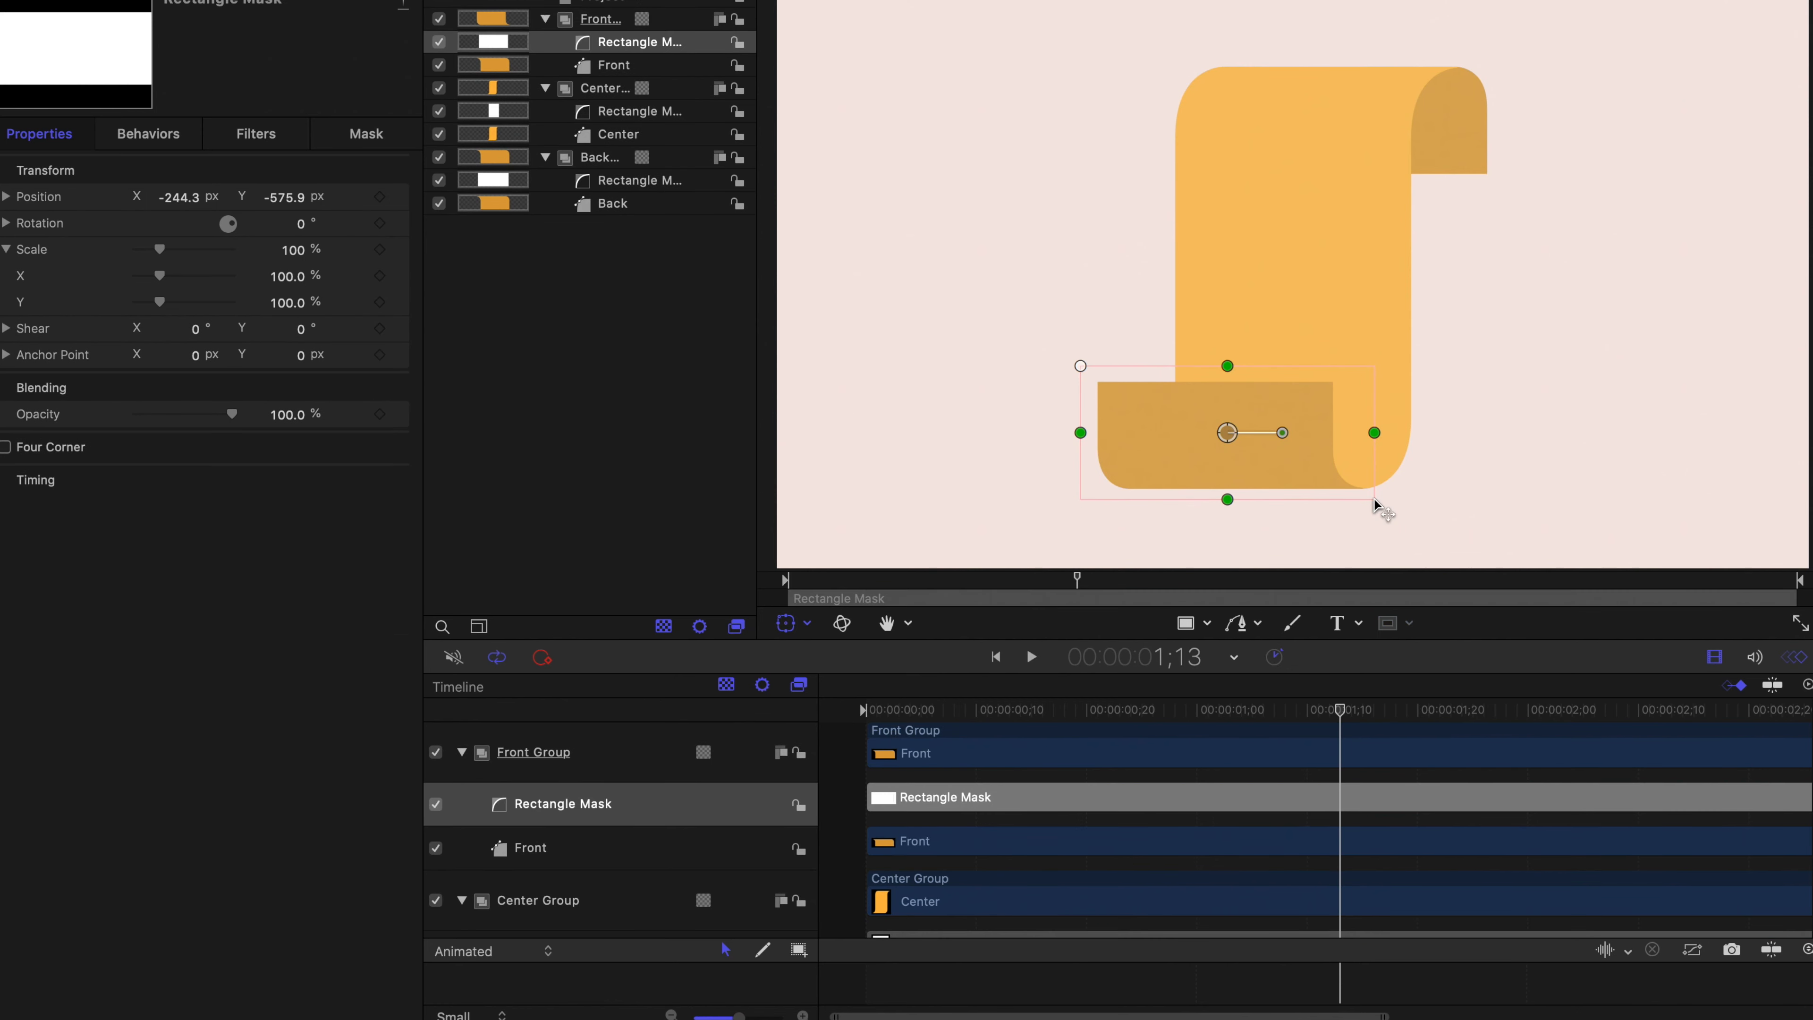
# Step: Move the Front Group mask's anchor point straight down to the mask's bottom edge, at about Y -255 px
pyautogui.click(807, 623)
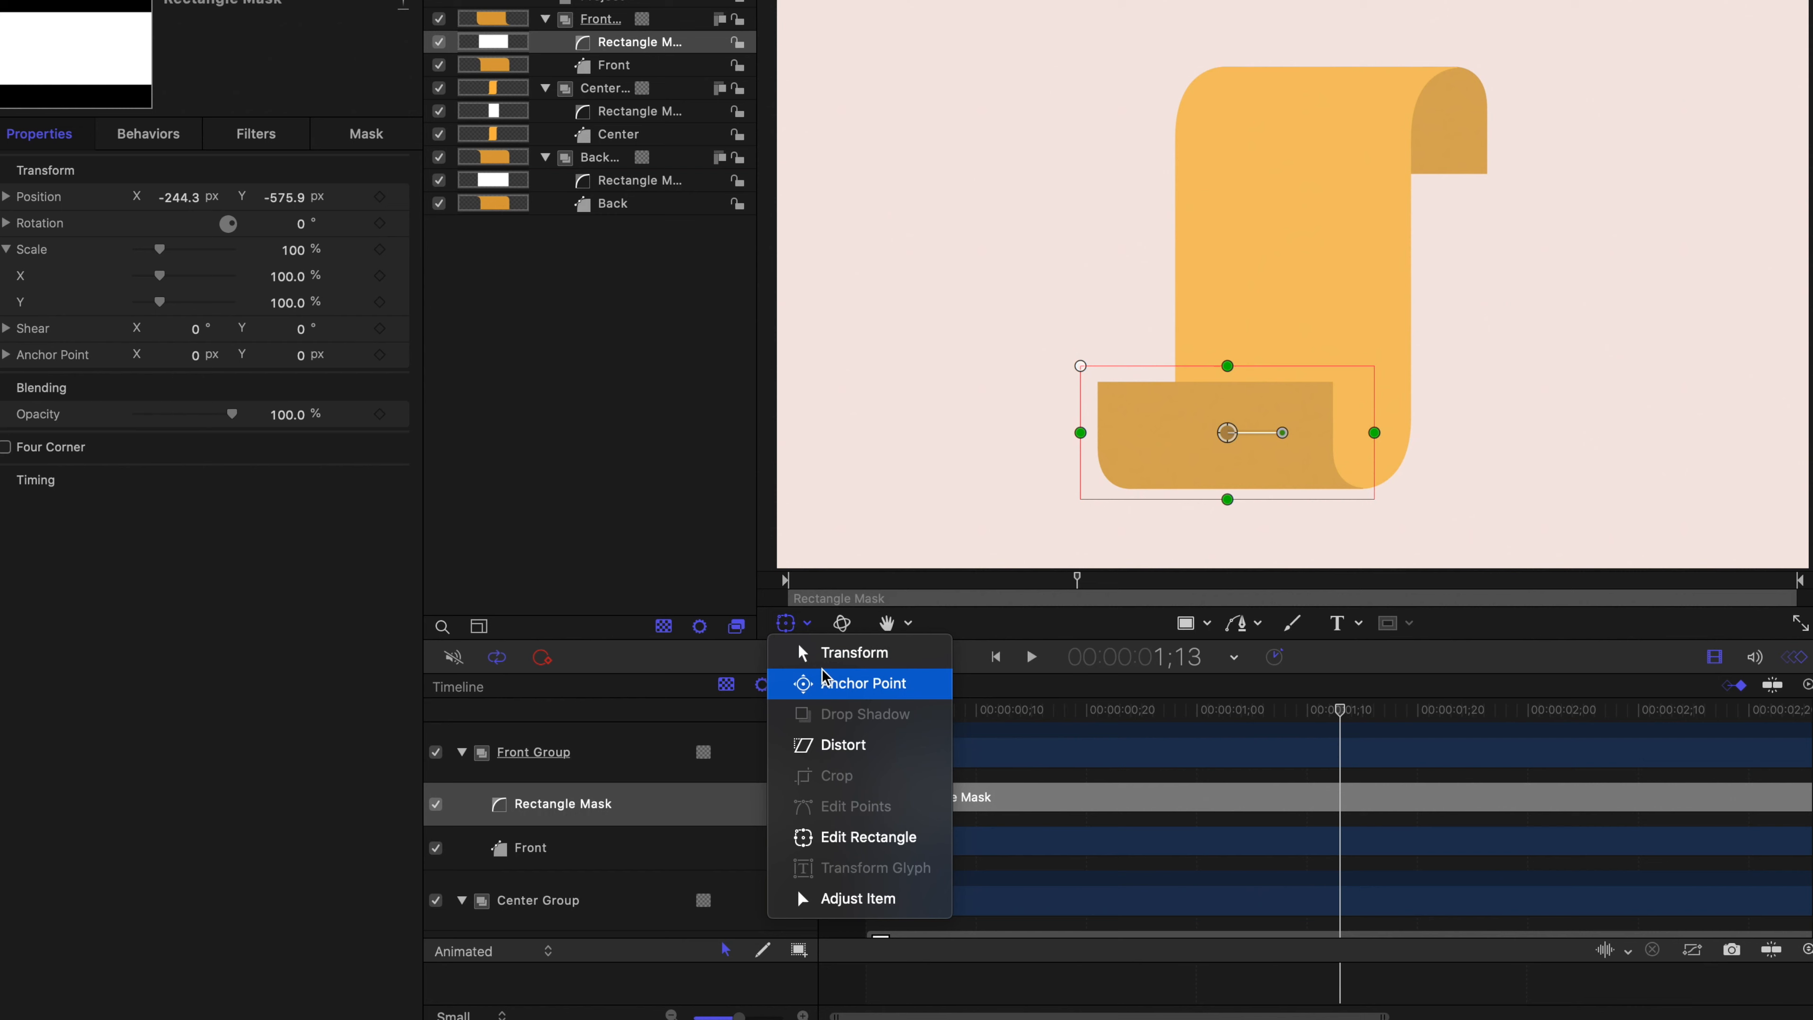
pyautogui.click(860, 683)
pyautogui.moveTo(1231, 406); pyautogui.dragTo(1232, 478)
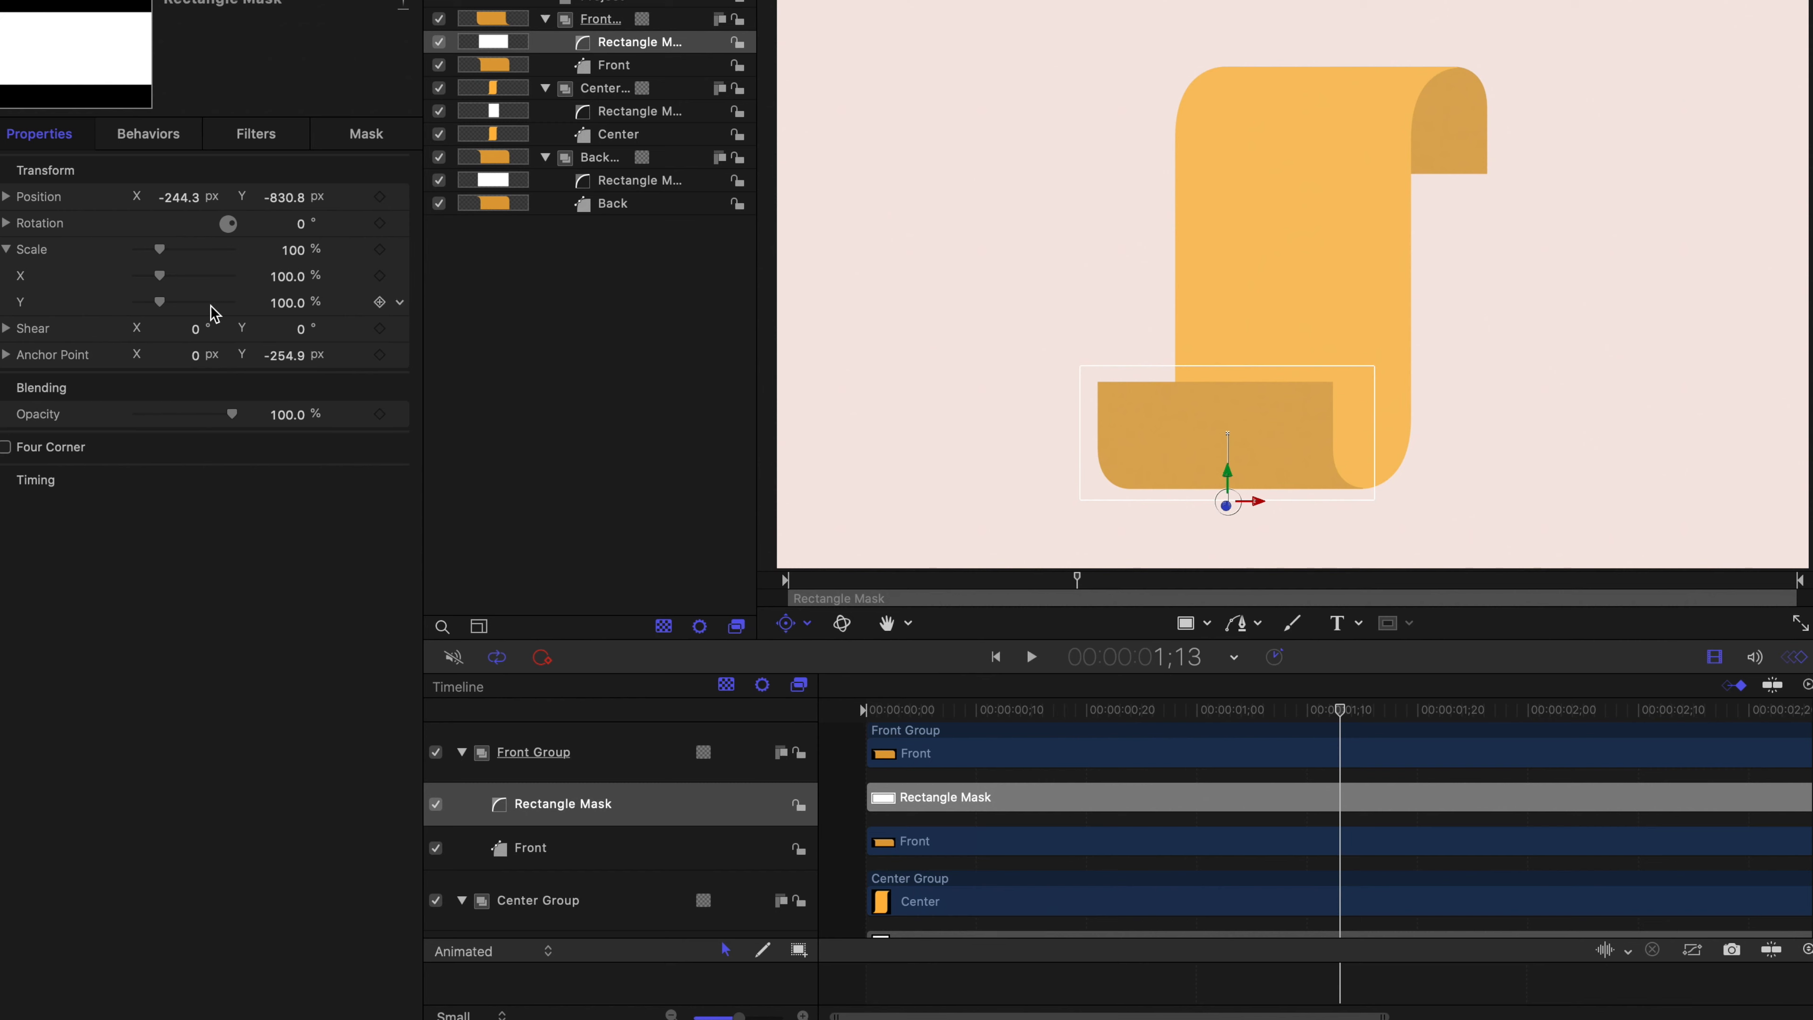
# Step: Set the Front Group mask's Y scale to 0% and keyframe it at 1;05
pyautogui.moveTo(163, 308); pyautogui.dragTo(111, 309)
pyautogui.moveTo(1097, 714); pyautogui.dragTo(1258, 727)
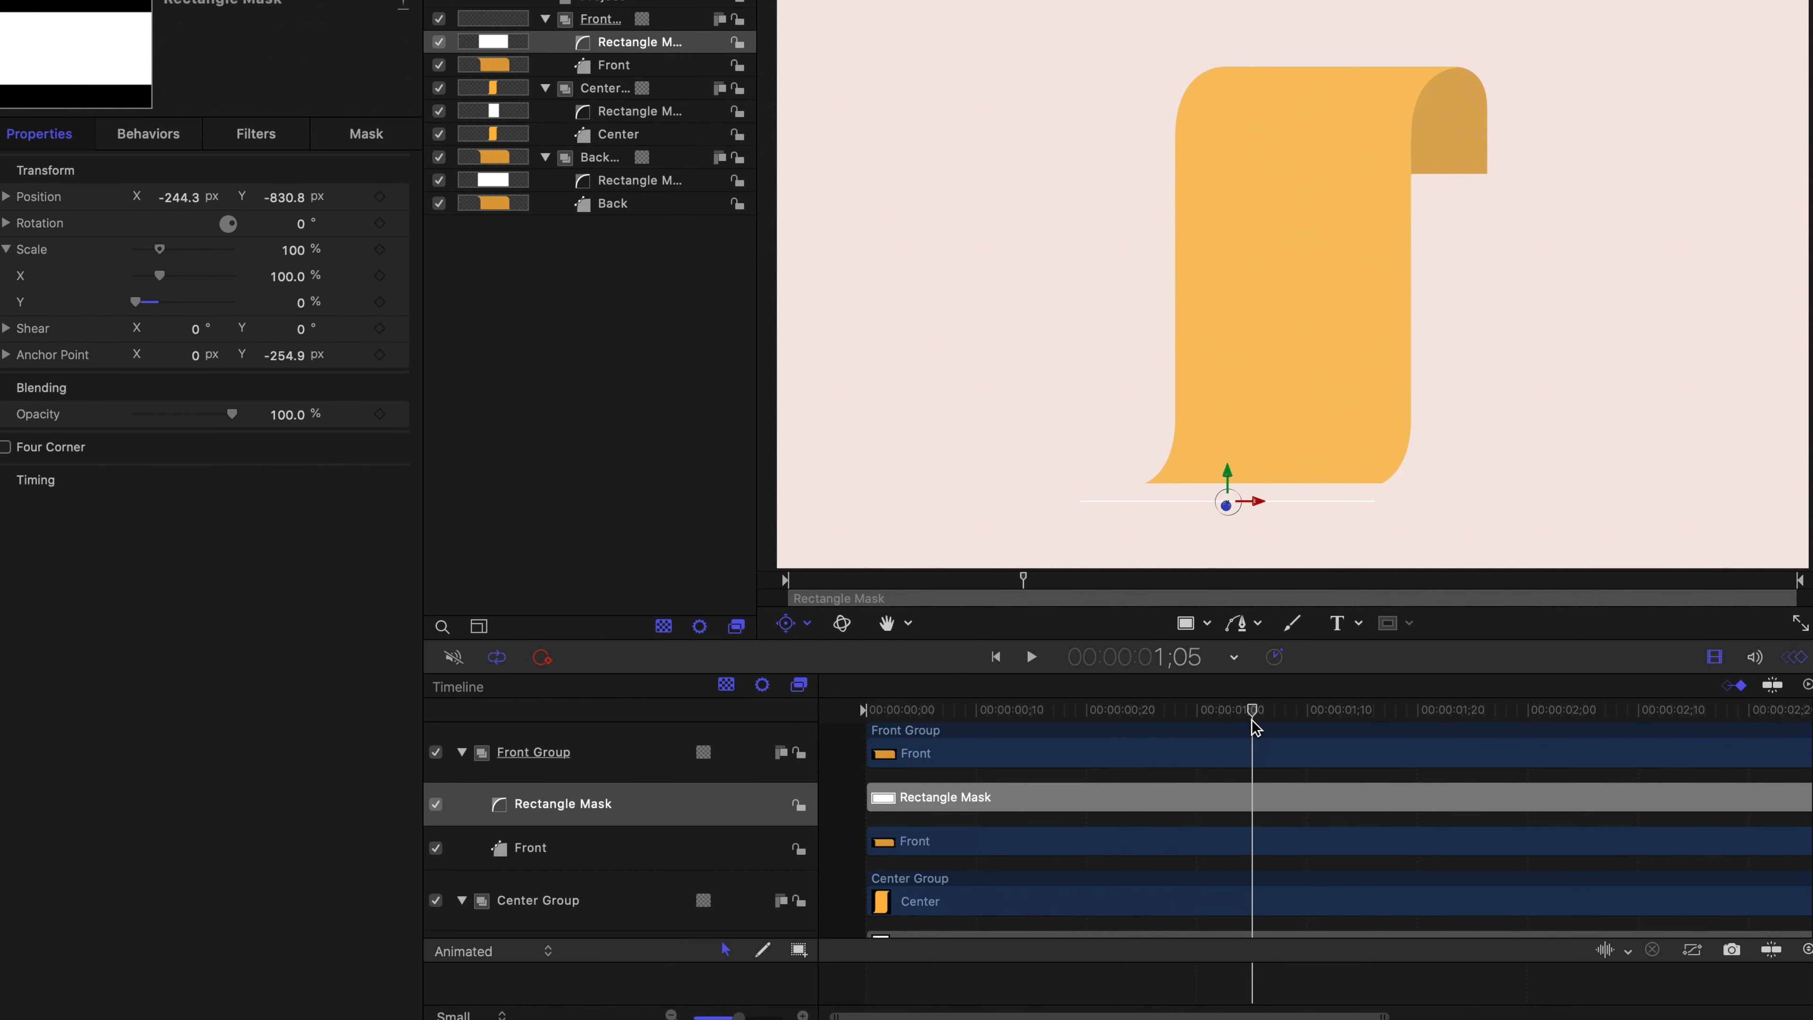
pyautogui.click(379, 302)
# Step: Keyframe the Front Group mask's Y scale at 100% at 1;25
pyautogui.doubleClick(1187, 659)
pyautogui.click(1189, 653)
pyautogui.press('BackSpace')
pyautogui.write('2')
pyautogui.press('Return')
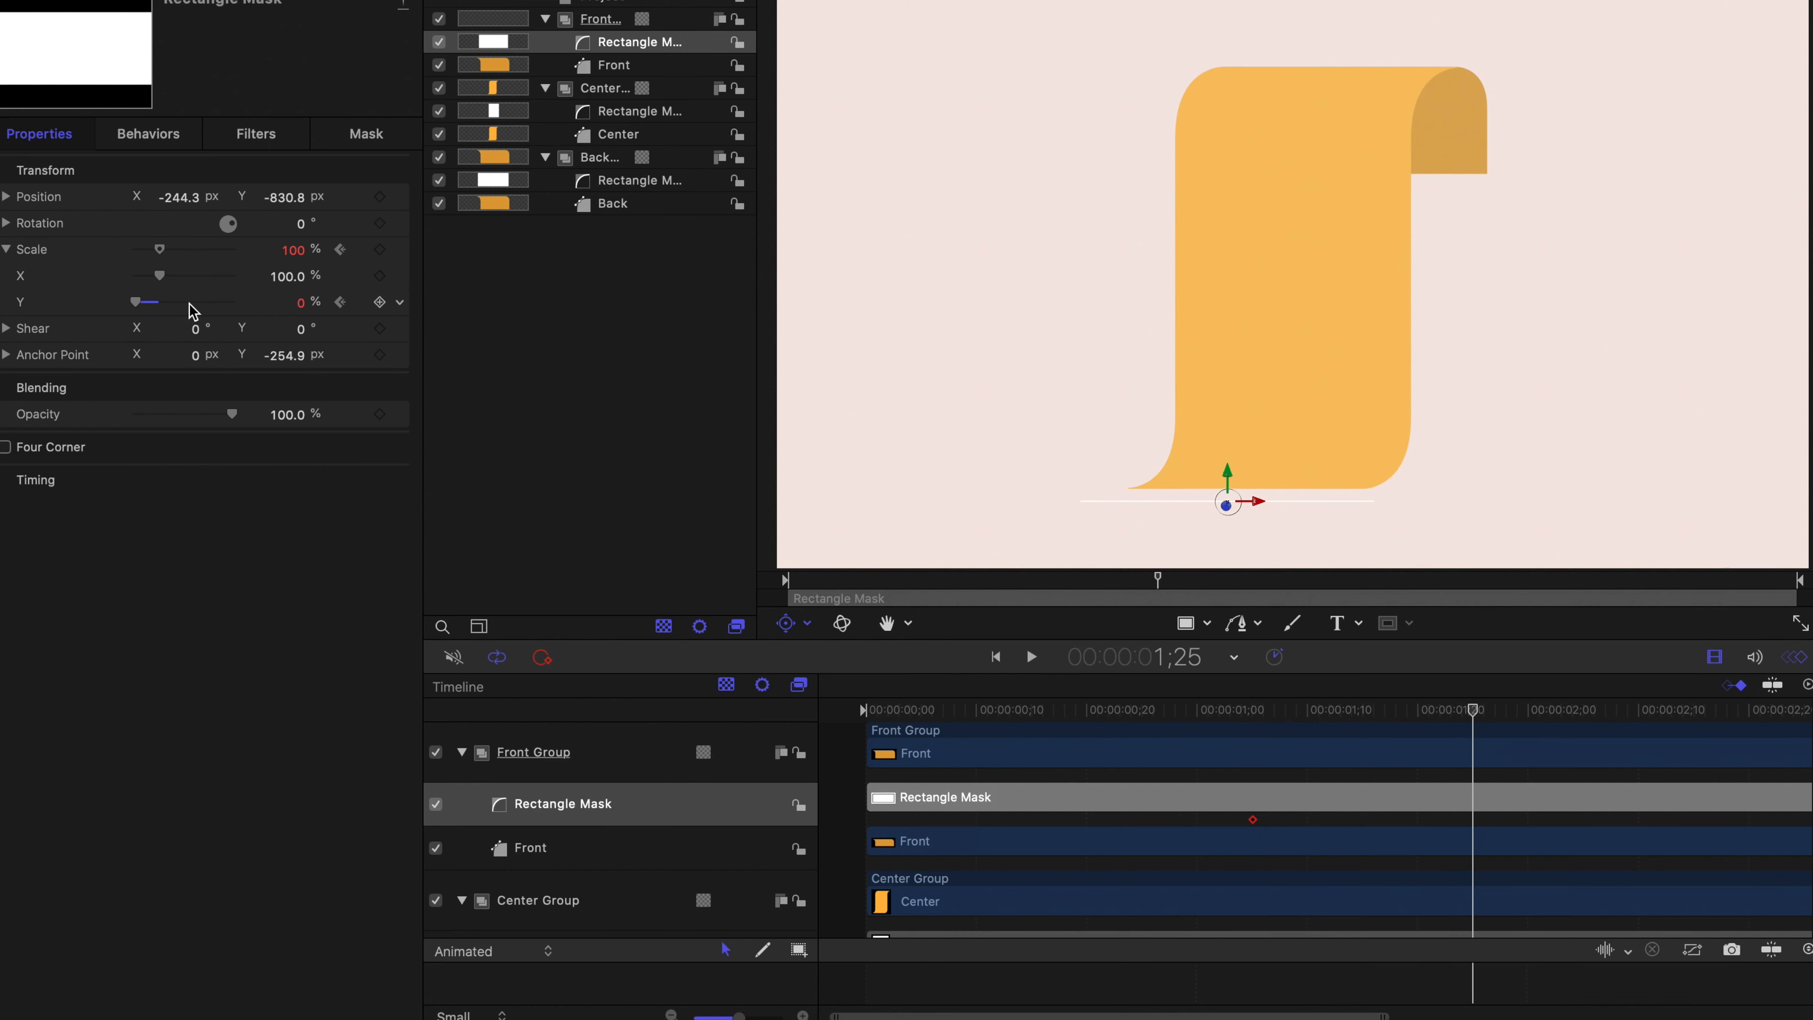
pyautogui.moveTo(140, 306); pyautogui.dragTo(164, 306)
pyautogui.doubleClick(283, 306)
pyautogui.write('100')
pyautogui.press('Return')
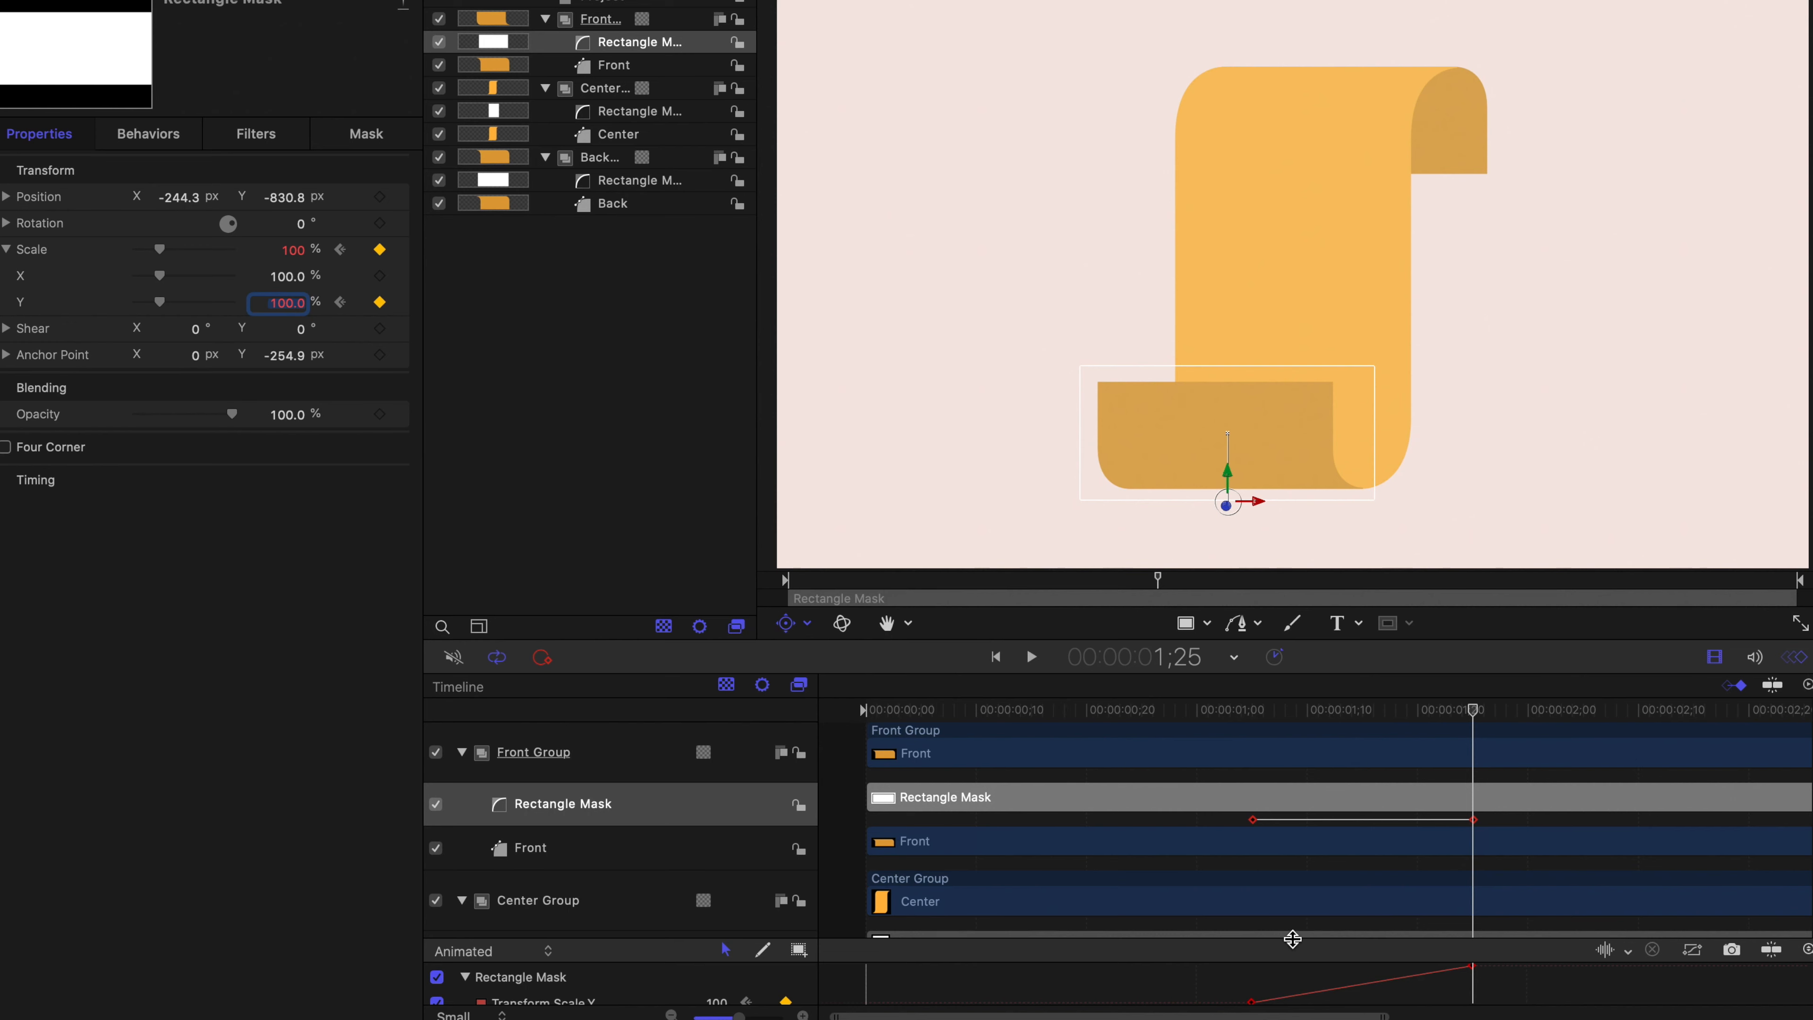
# Step: Change the Front mask's Scale Y interpolation to a smooth curve and lengthen both keyframe handles for a stronger ease
pyautogui.moveTo(1293, 940); pyautogui.dragTo(1292, 823)
pyautogui.click(810, 890)
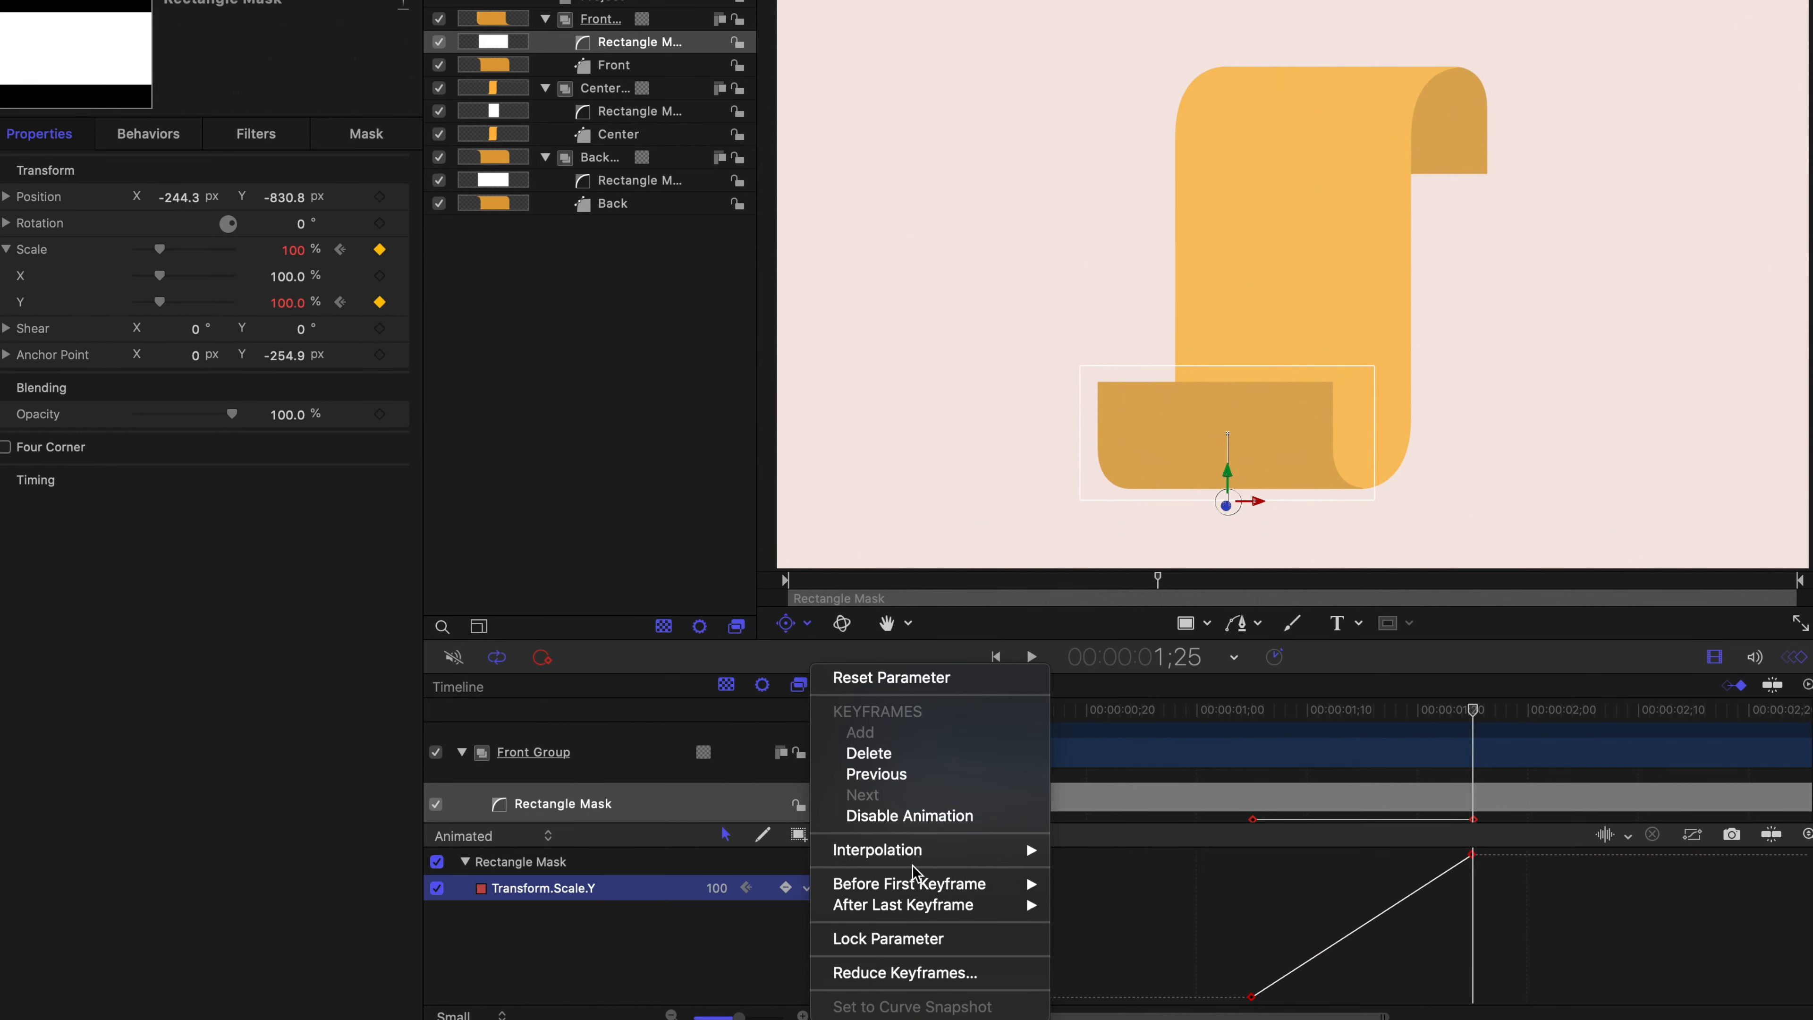
pyautogui.moveTo(943, 857)
pyautogui.click(1094, 891)
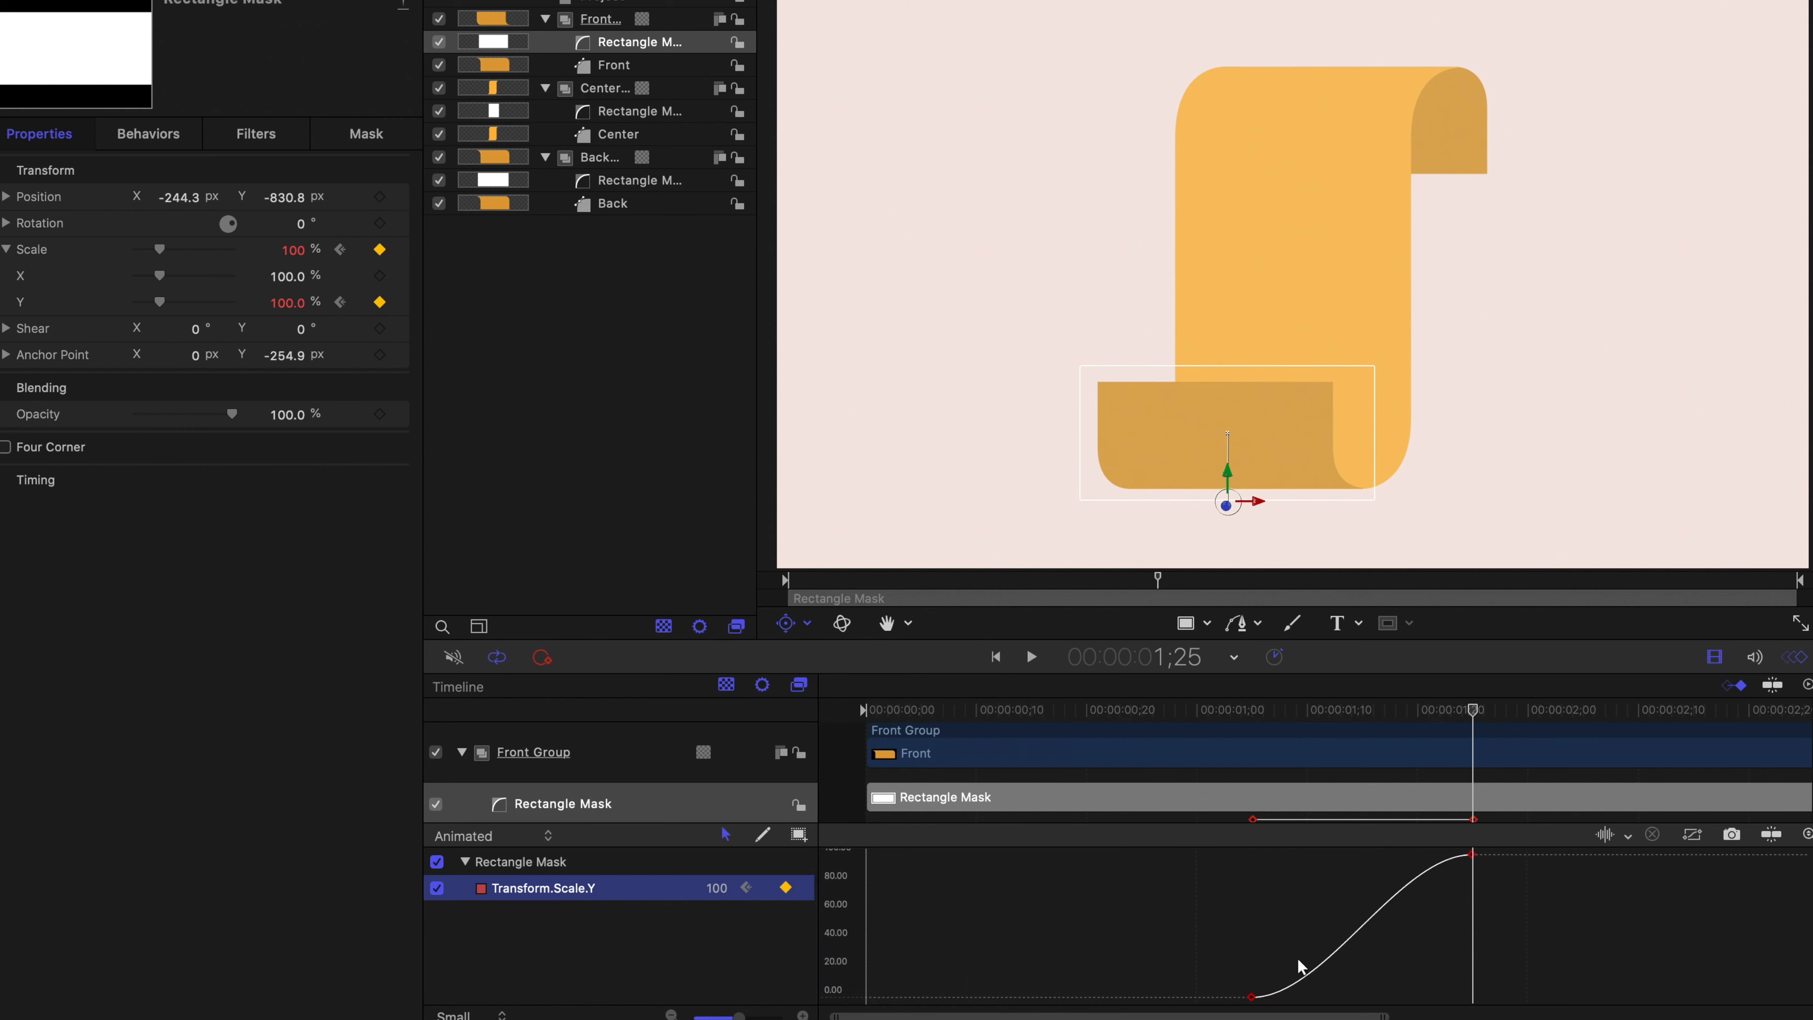
pyautogui.click(1251, 997)
pyautogui.moveTo(1325, 997); pyautogui.dragTo(1349, 997)
pyautogui.moveTo(1512, 887); pyautogui.dragTo(1328, 857)
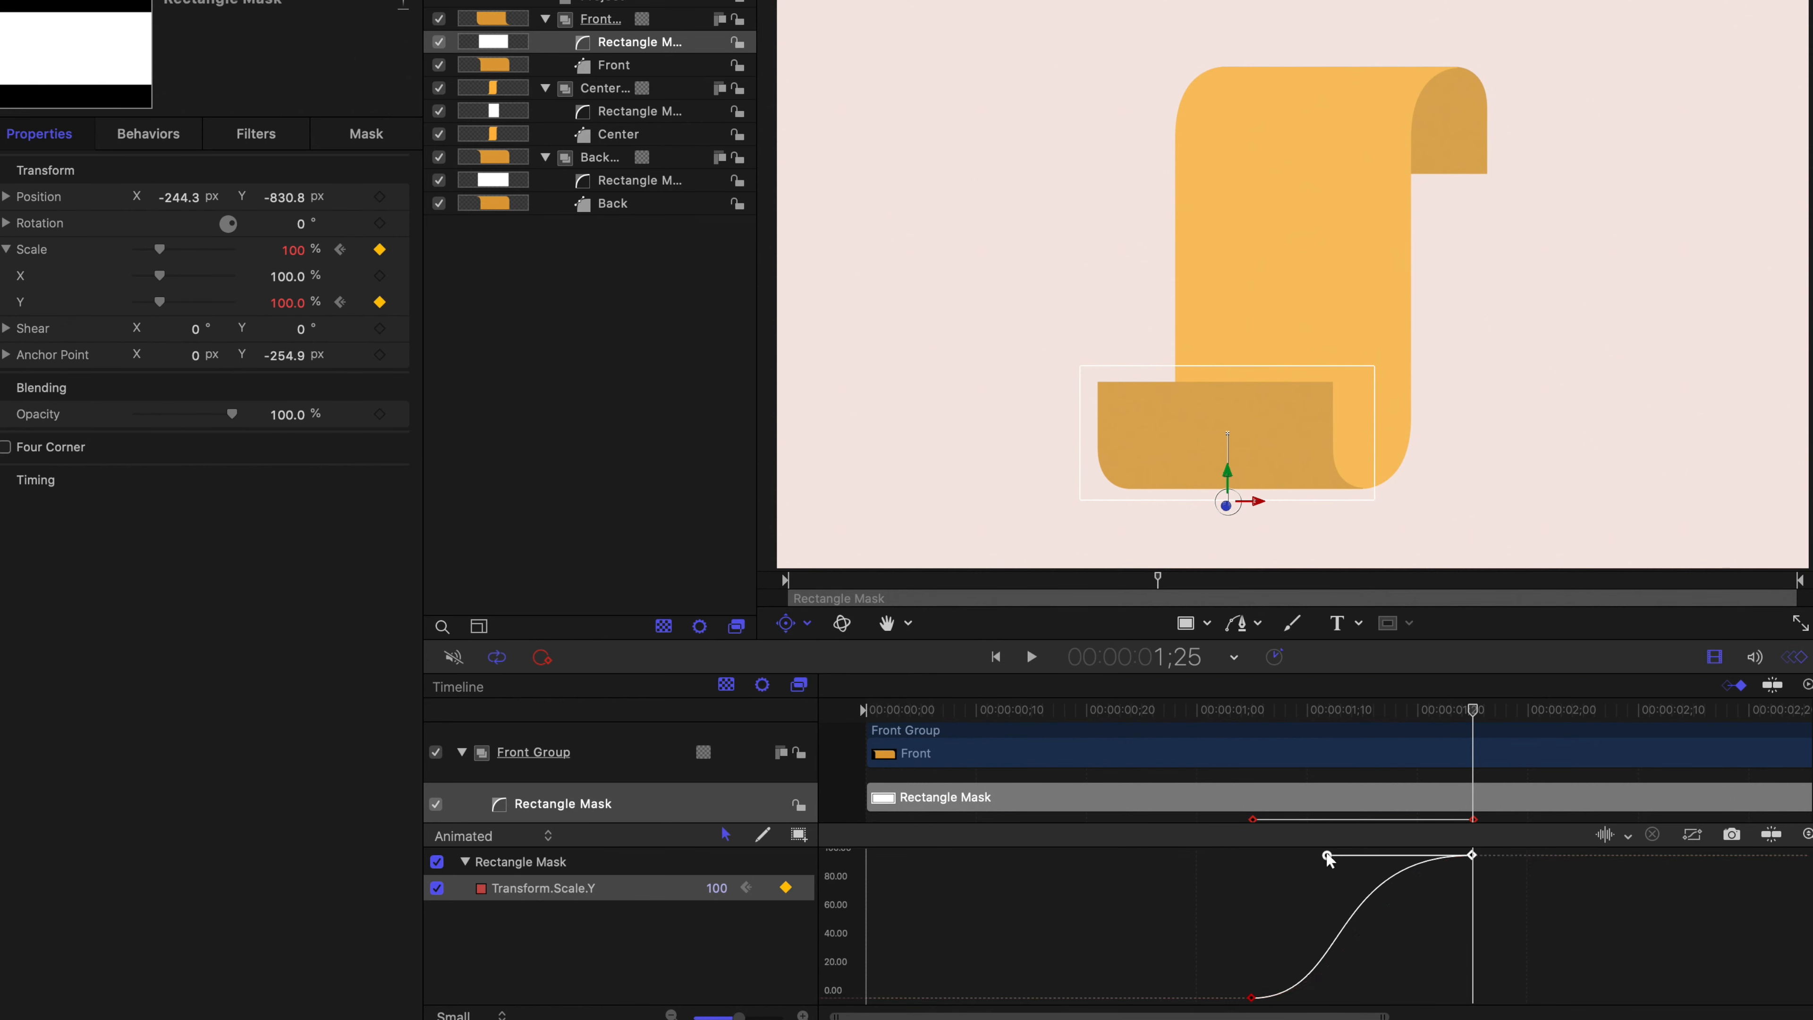
# Step: Deselect the mask and play the animation from the start to check the Front shape's reveal
pyautogui.moveTo(1207, 717)
pyautogui.mouseDown()
pyautogui.moveTo(1331, 730)
pyautogui.moveTo(1208, 720)
pyautogui.mouseUp()
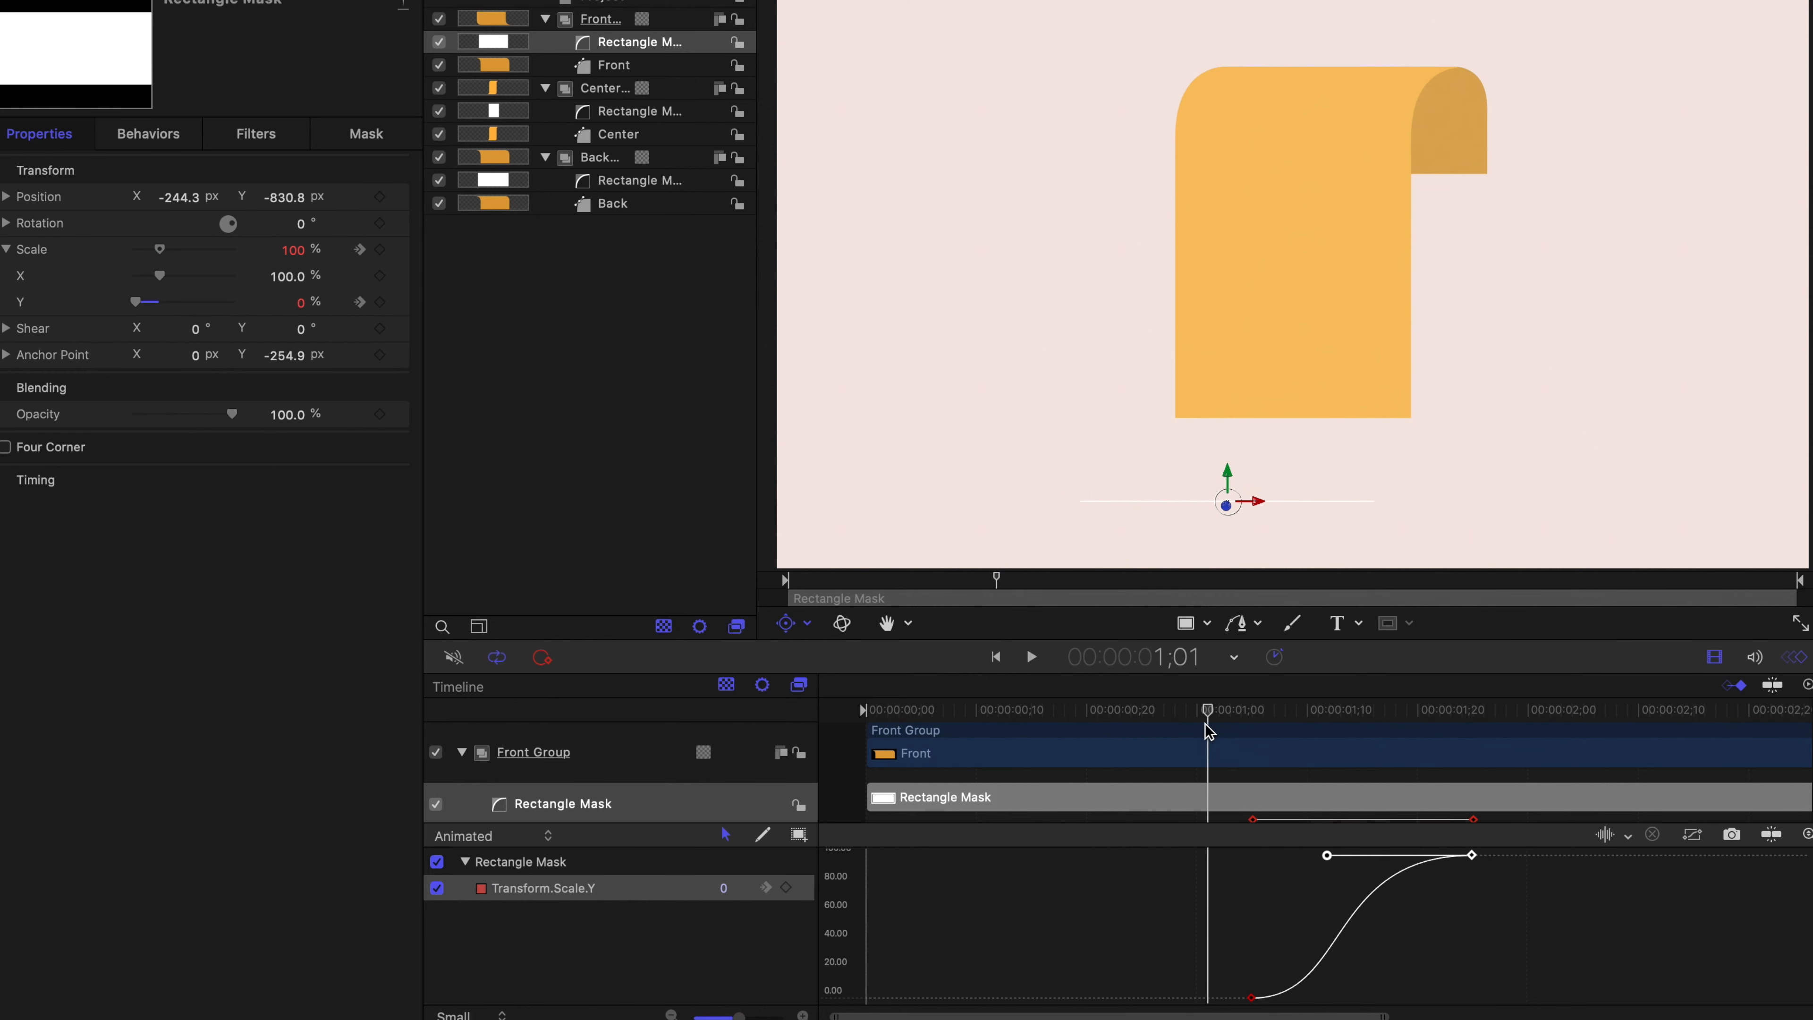
pyautogui.click(1609, 518)
pyautogui.click(991, 656)
pyautogui.press('space')
pyautogui.press('space')
# Step: Step through the handover from the Center to the Front shape and shift both Front mask keyframes two frames earlier, ending at 1;23
pyautogui.moveTo(1075, 823); pyautogui.dragTo(1075, 941)
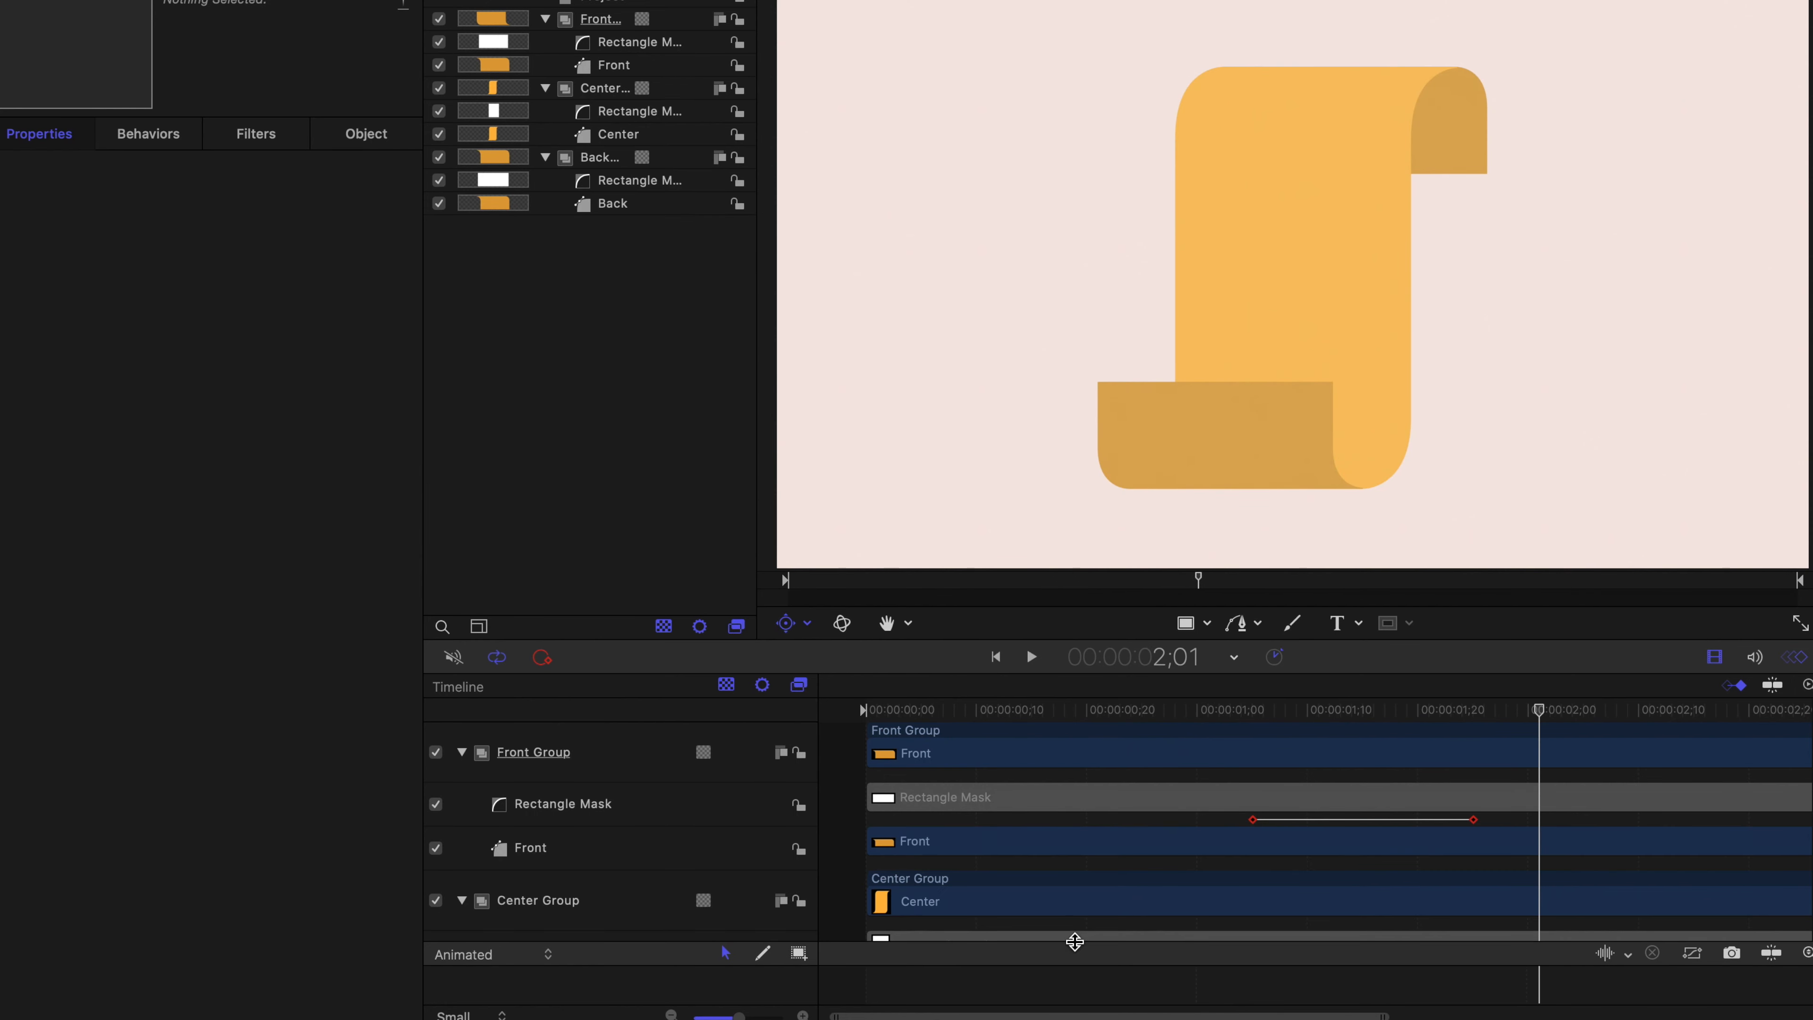
pyautogui.moveTo(1163, 712); pyautogui.dragTo(1229, 723)
pyautogui.press('Right')
pyautogui.press('Right')
pyautogui.press('Right')
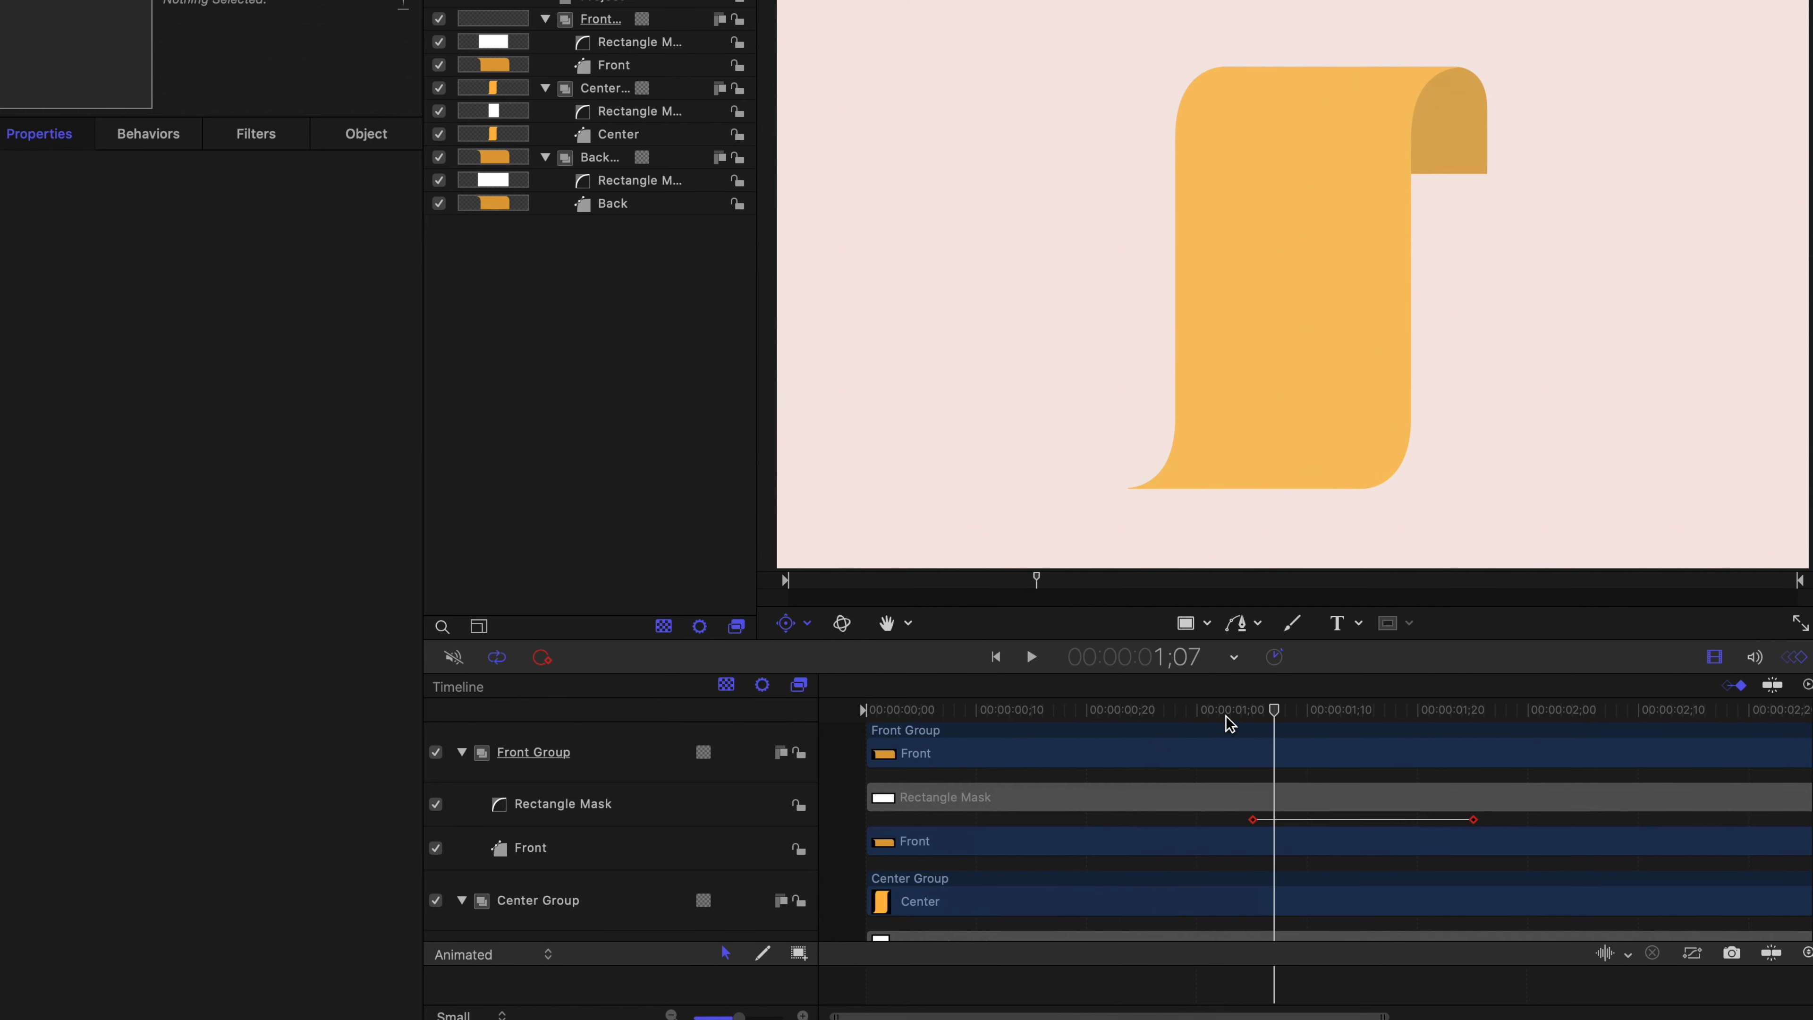
pyautogui.press('Left')
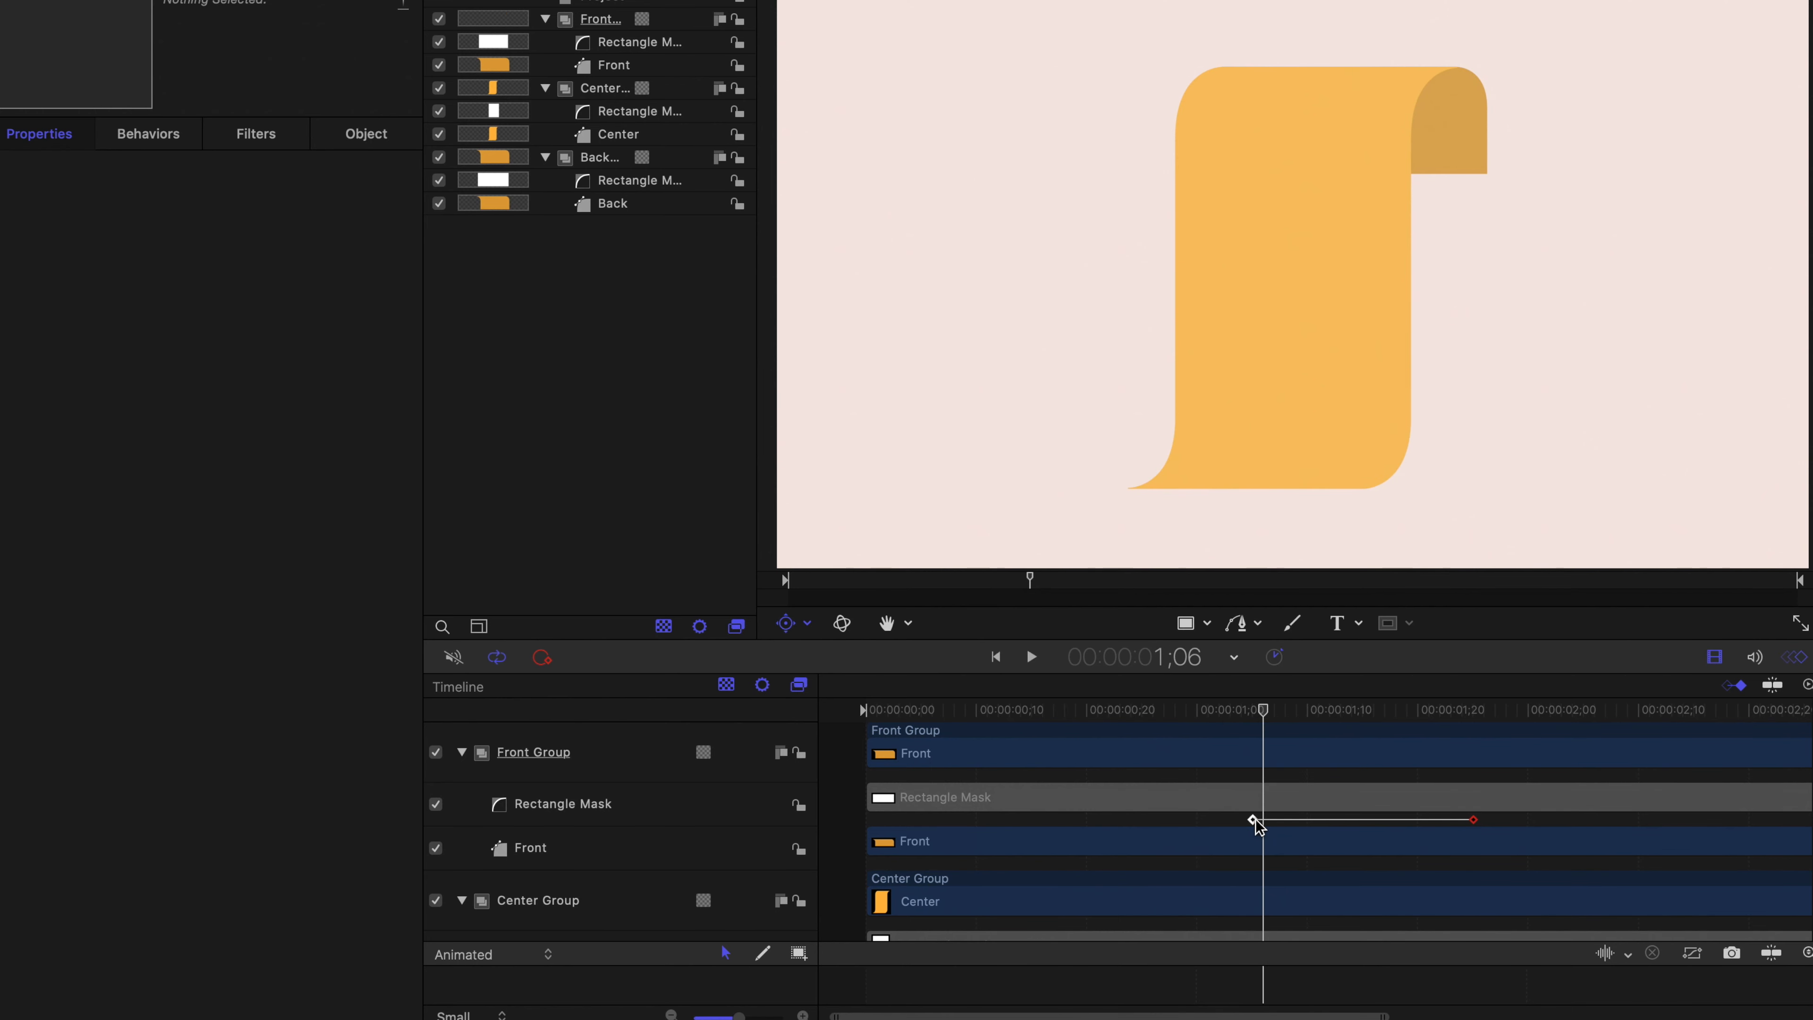
pyautogui.moveTo(1477, 819); pyautogui.dragTo(1450, 825)
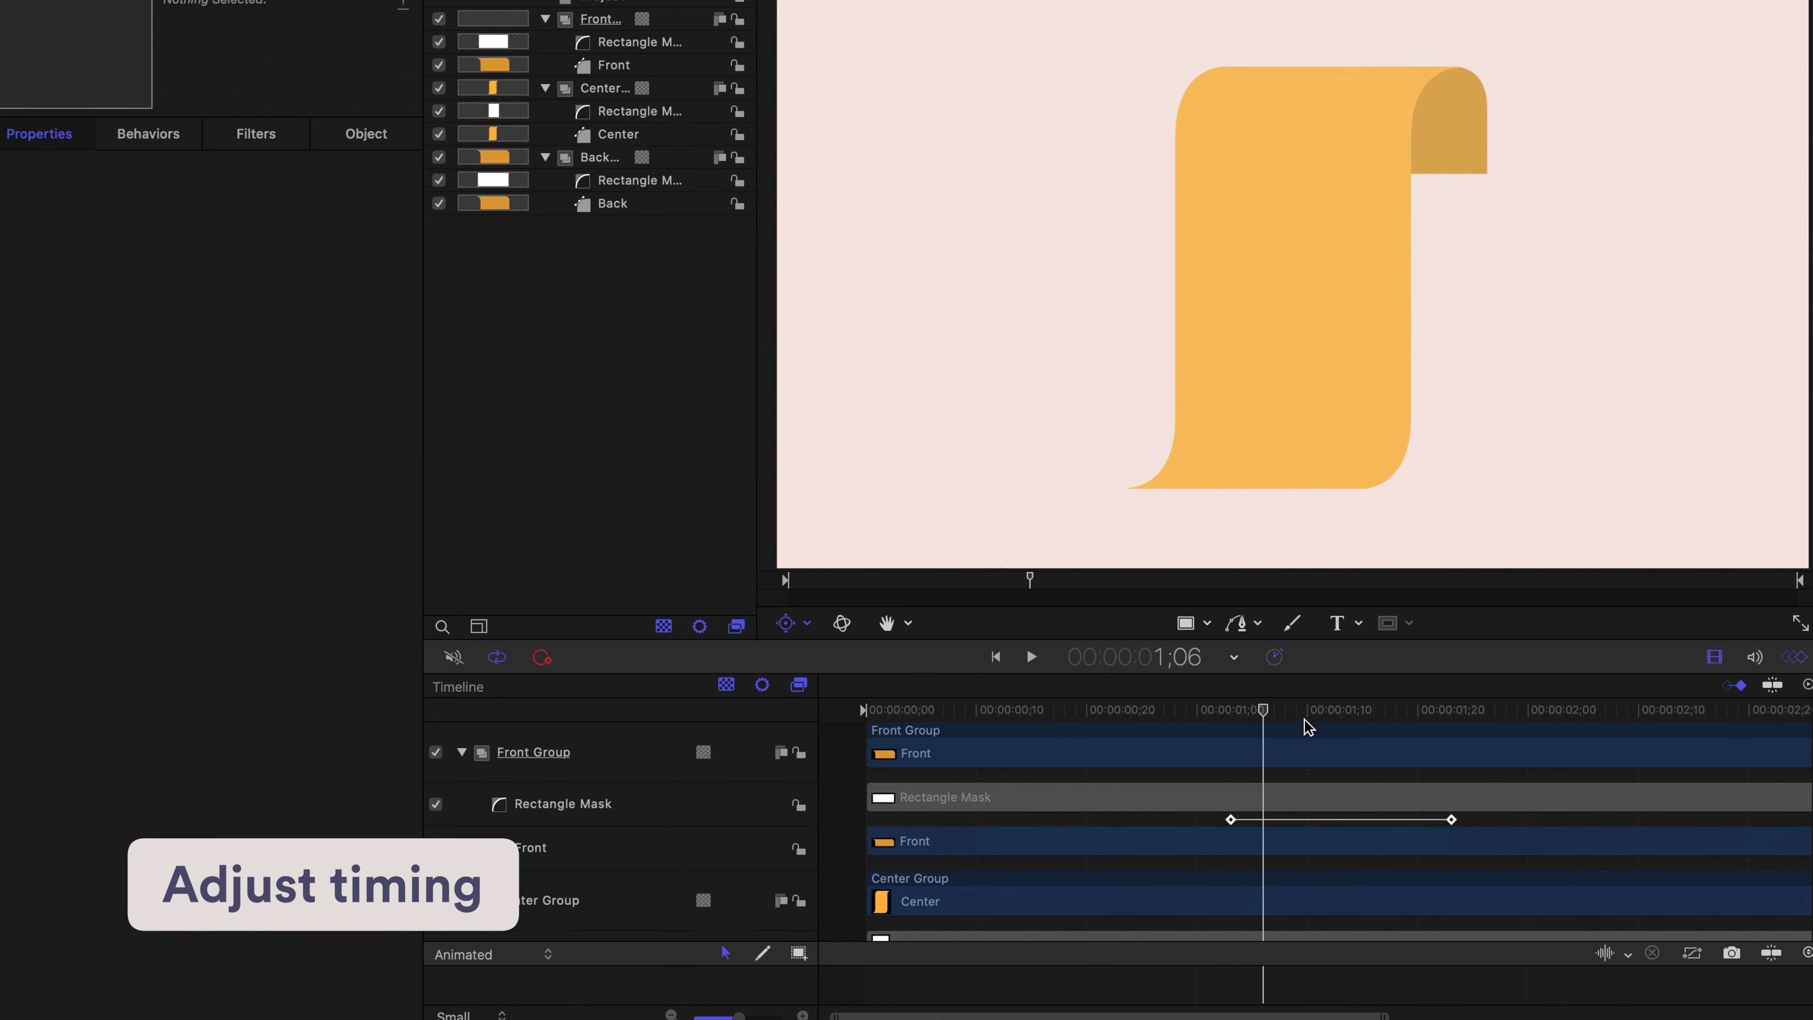
# Step: Replay the unrolling animation several times to judge its overall speed and the transition to the Front shape
pyautogui.click(1053, 710)
pyautogui.press('space')
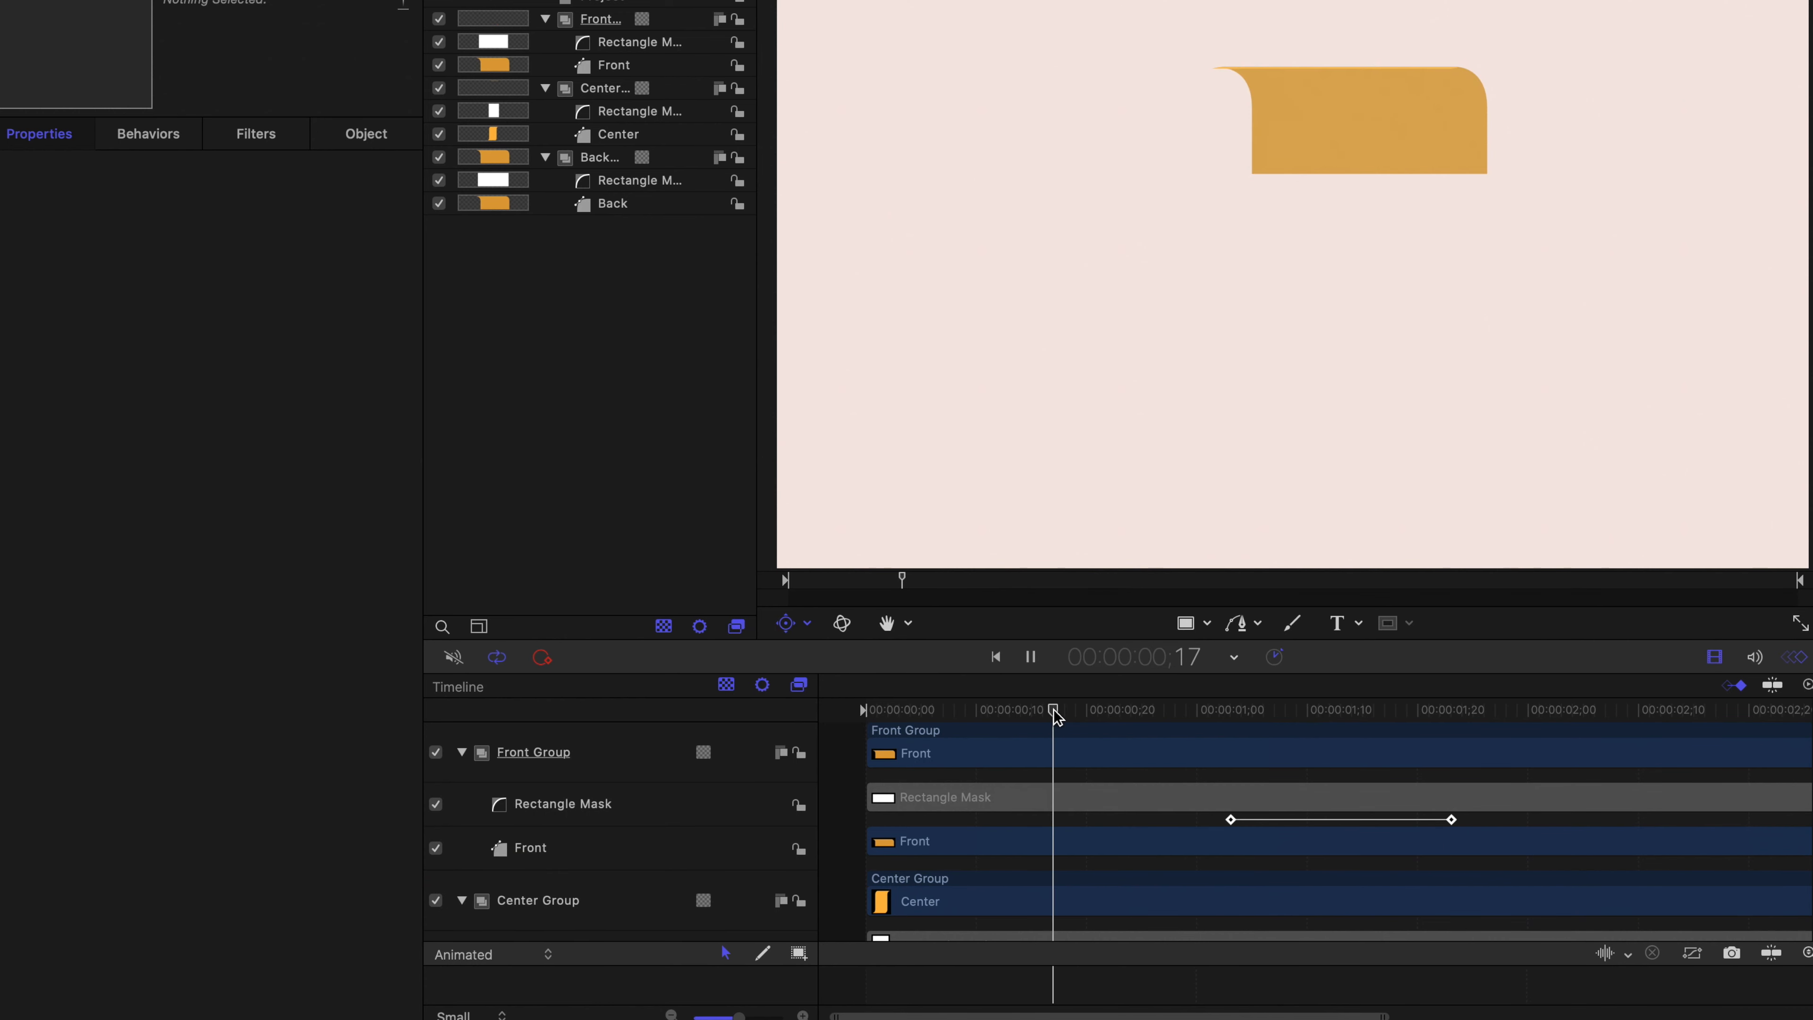
pyautogui.press('space')
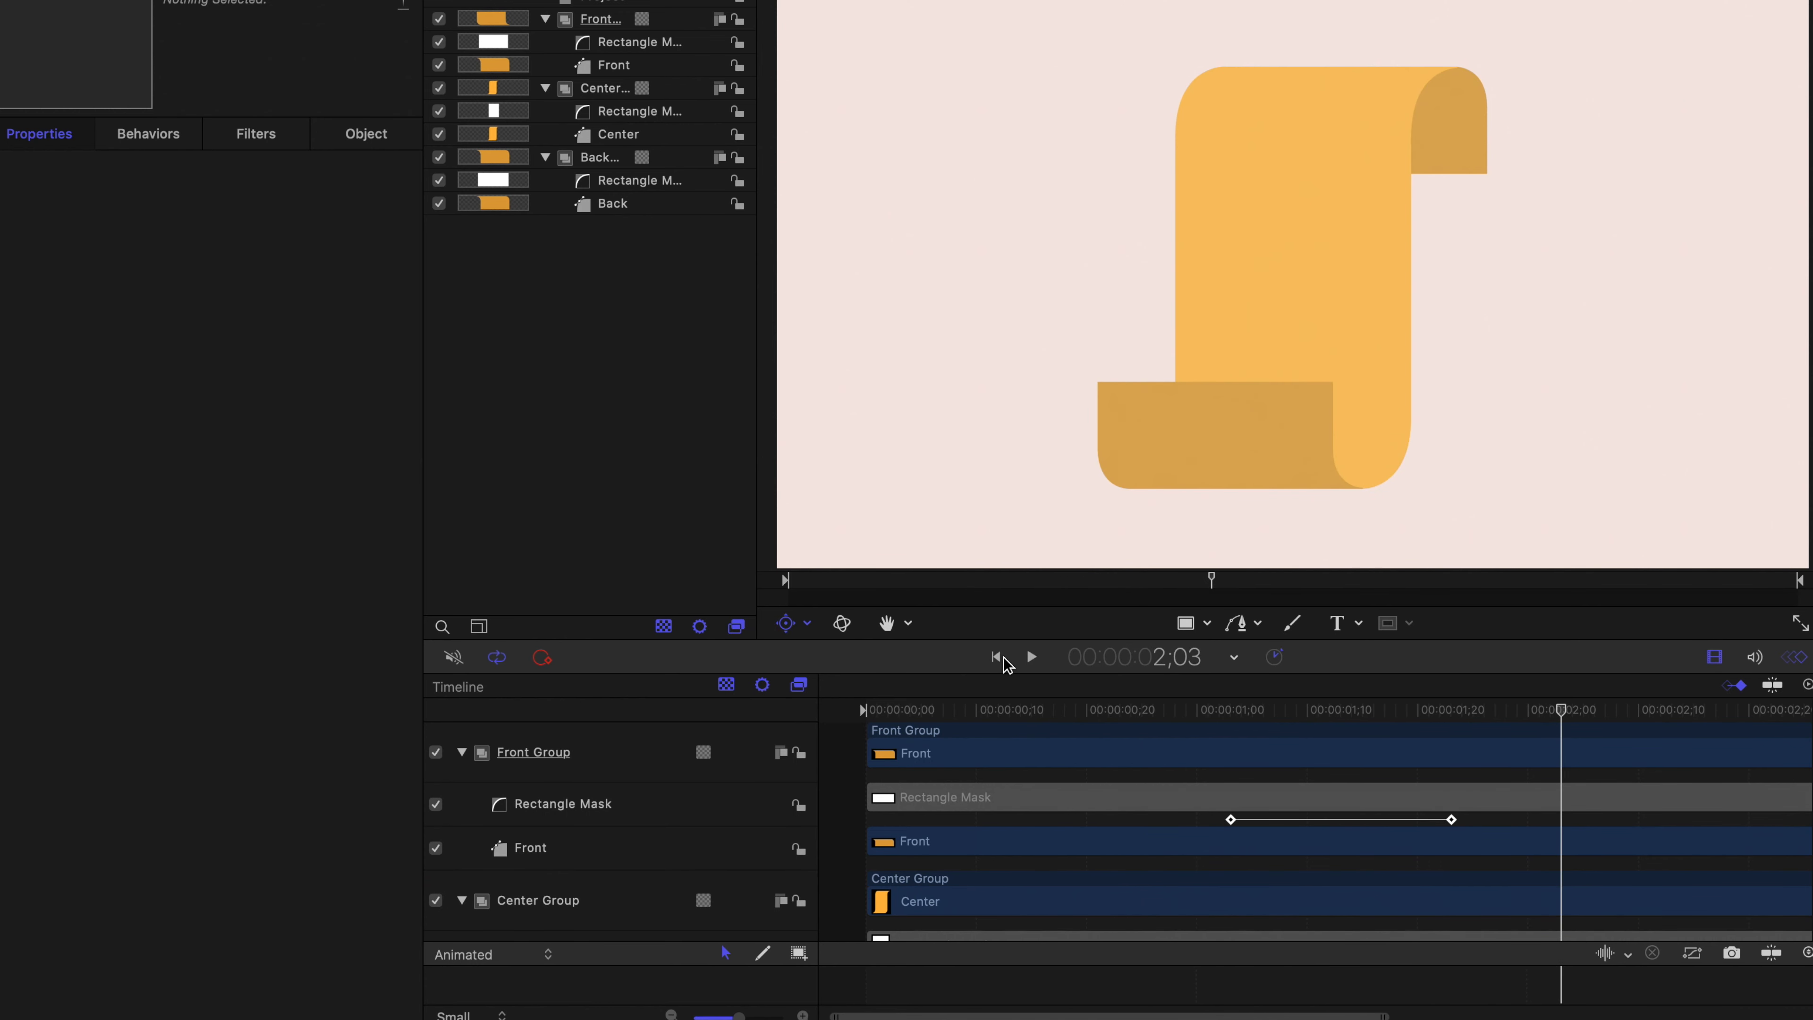
pyautogui.click(998, 656)
pyautogui.press('space')
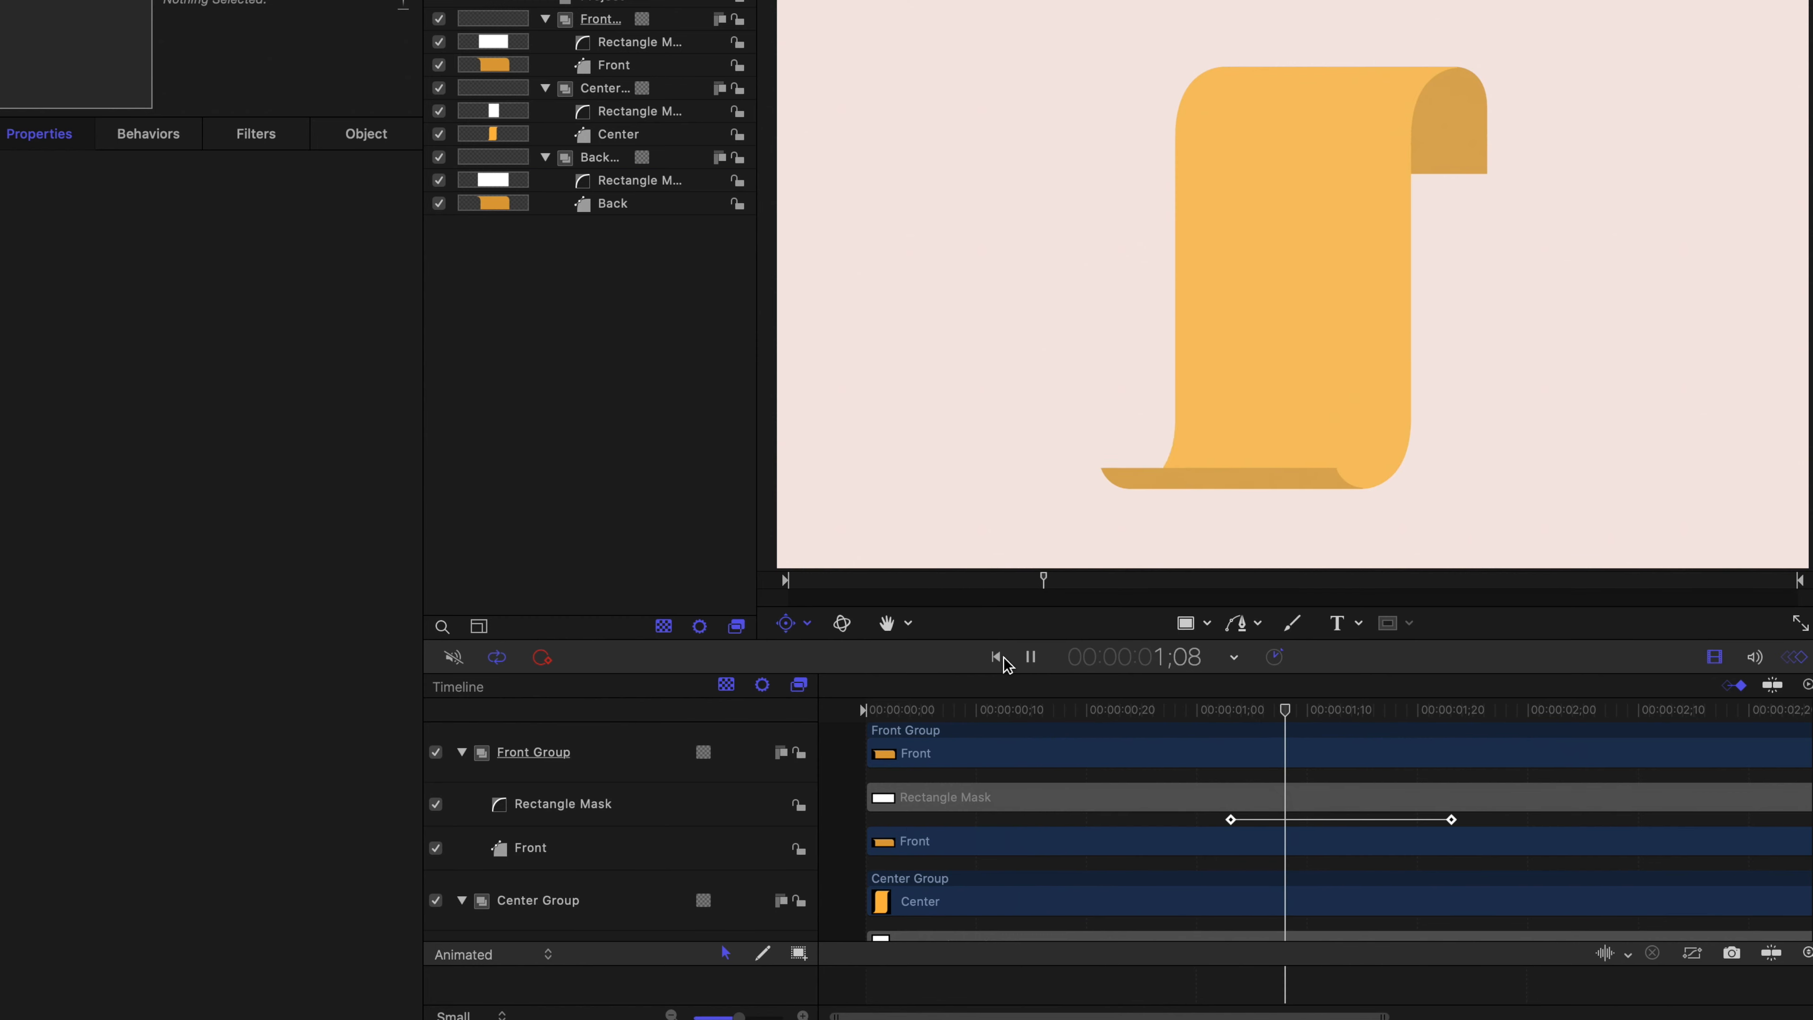
pyautogui.click(1002, 657)
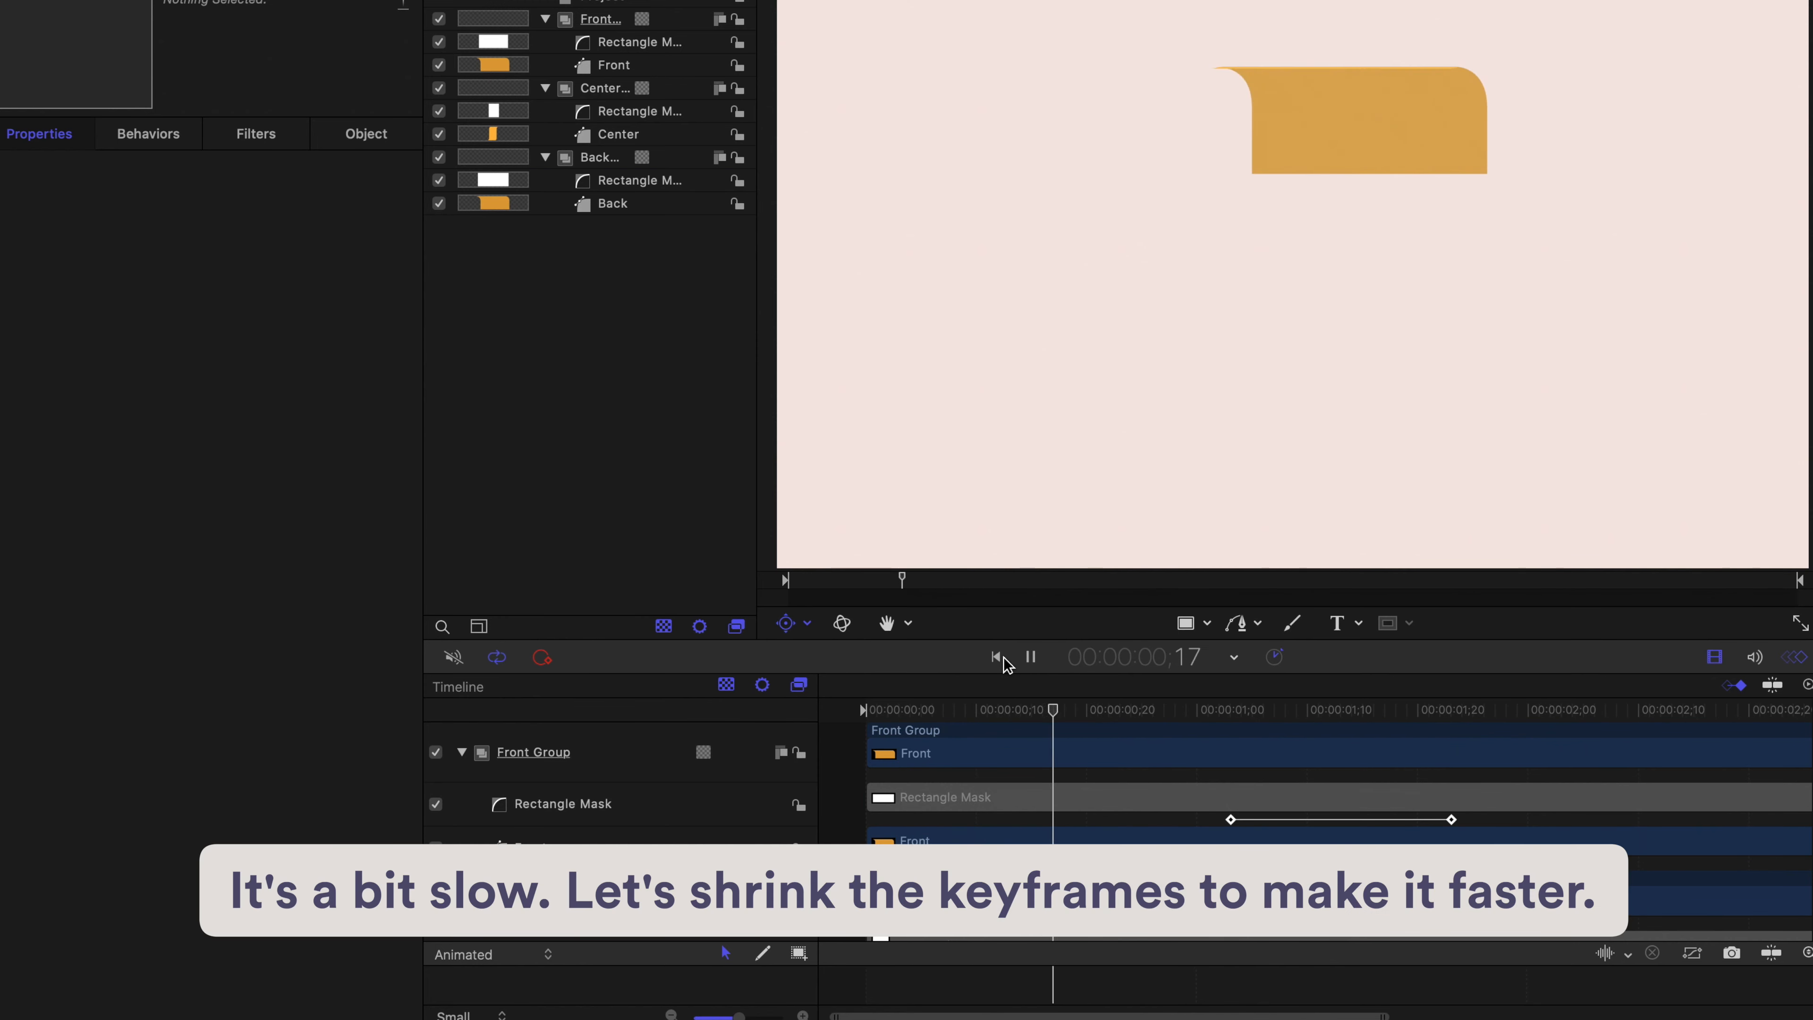
pyautogui.press('space')
pyautogui.click(997, 657)
pyautogui.press('space')
pyautogui.press('space')
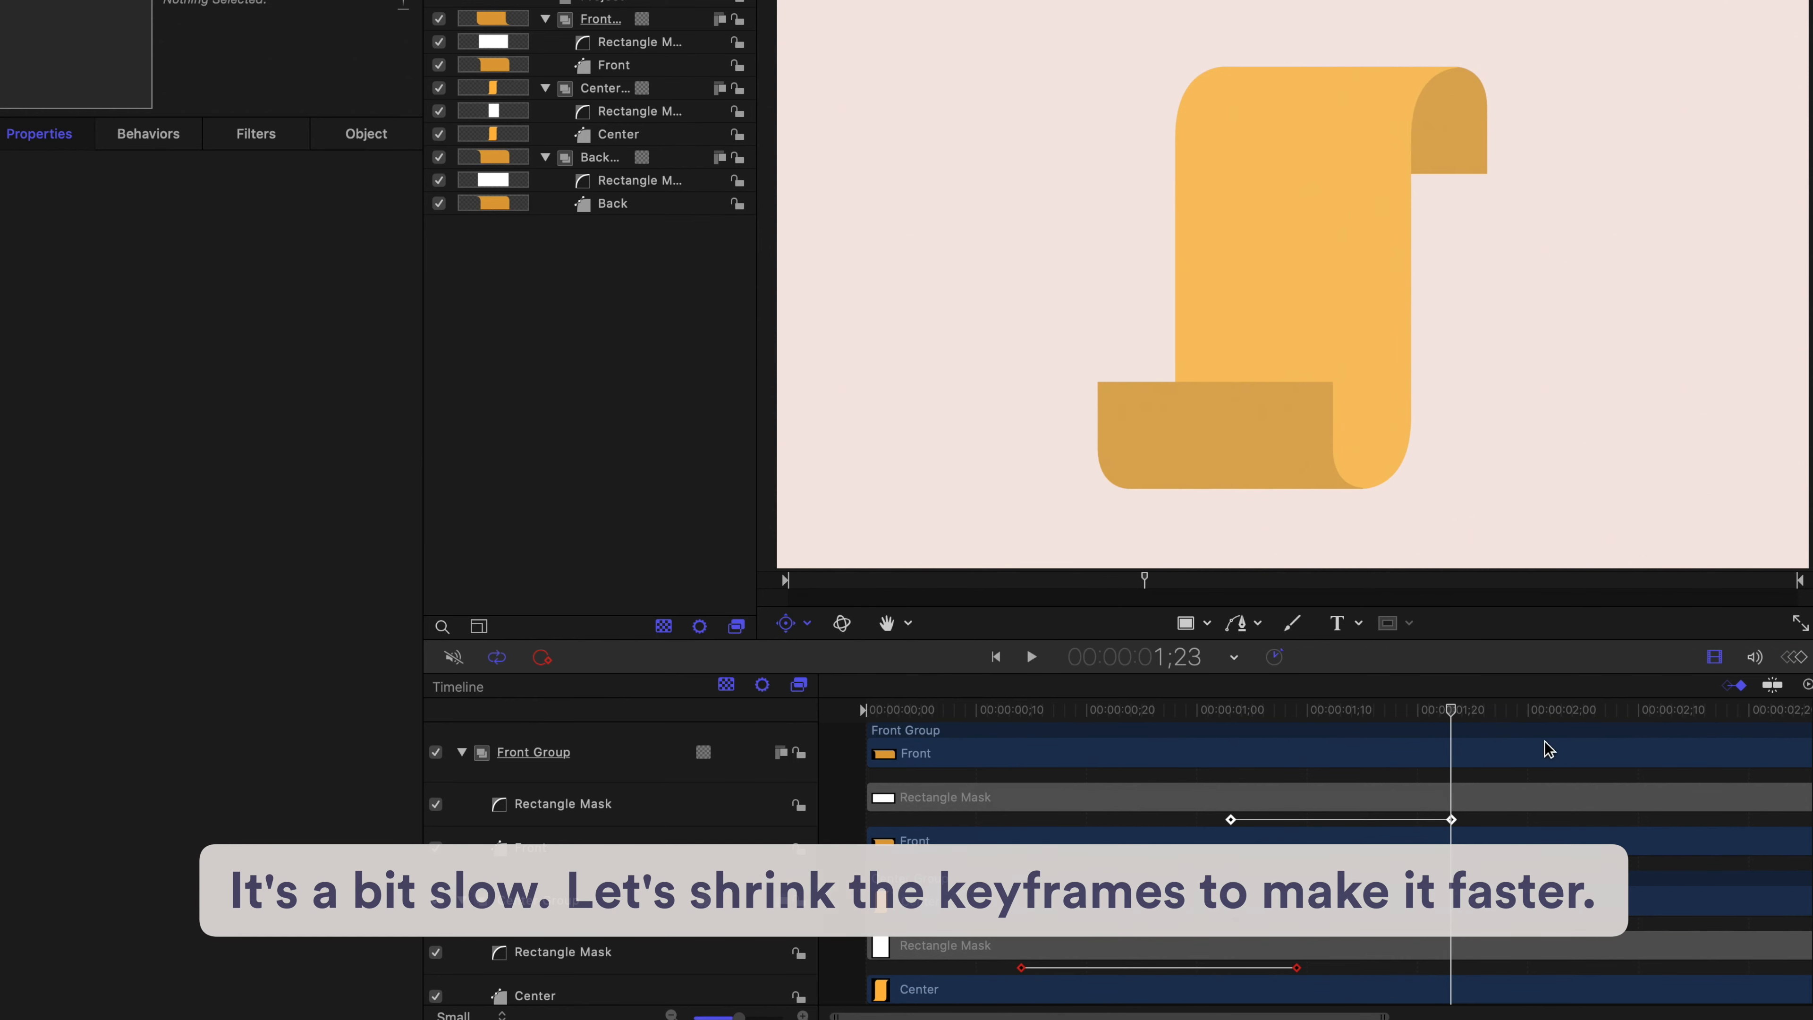
# Step: Shorten the Front mask animation by moving its last keyframe two frames earlier to 1;21
pyautogui.scroll(-1, 1356, 843)
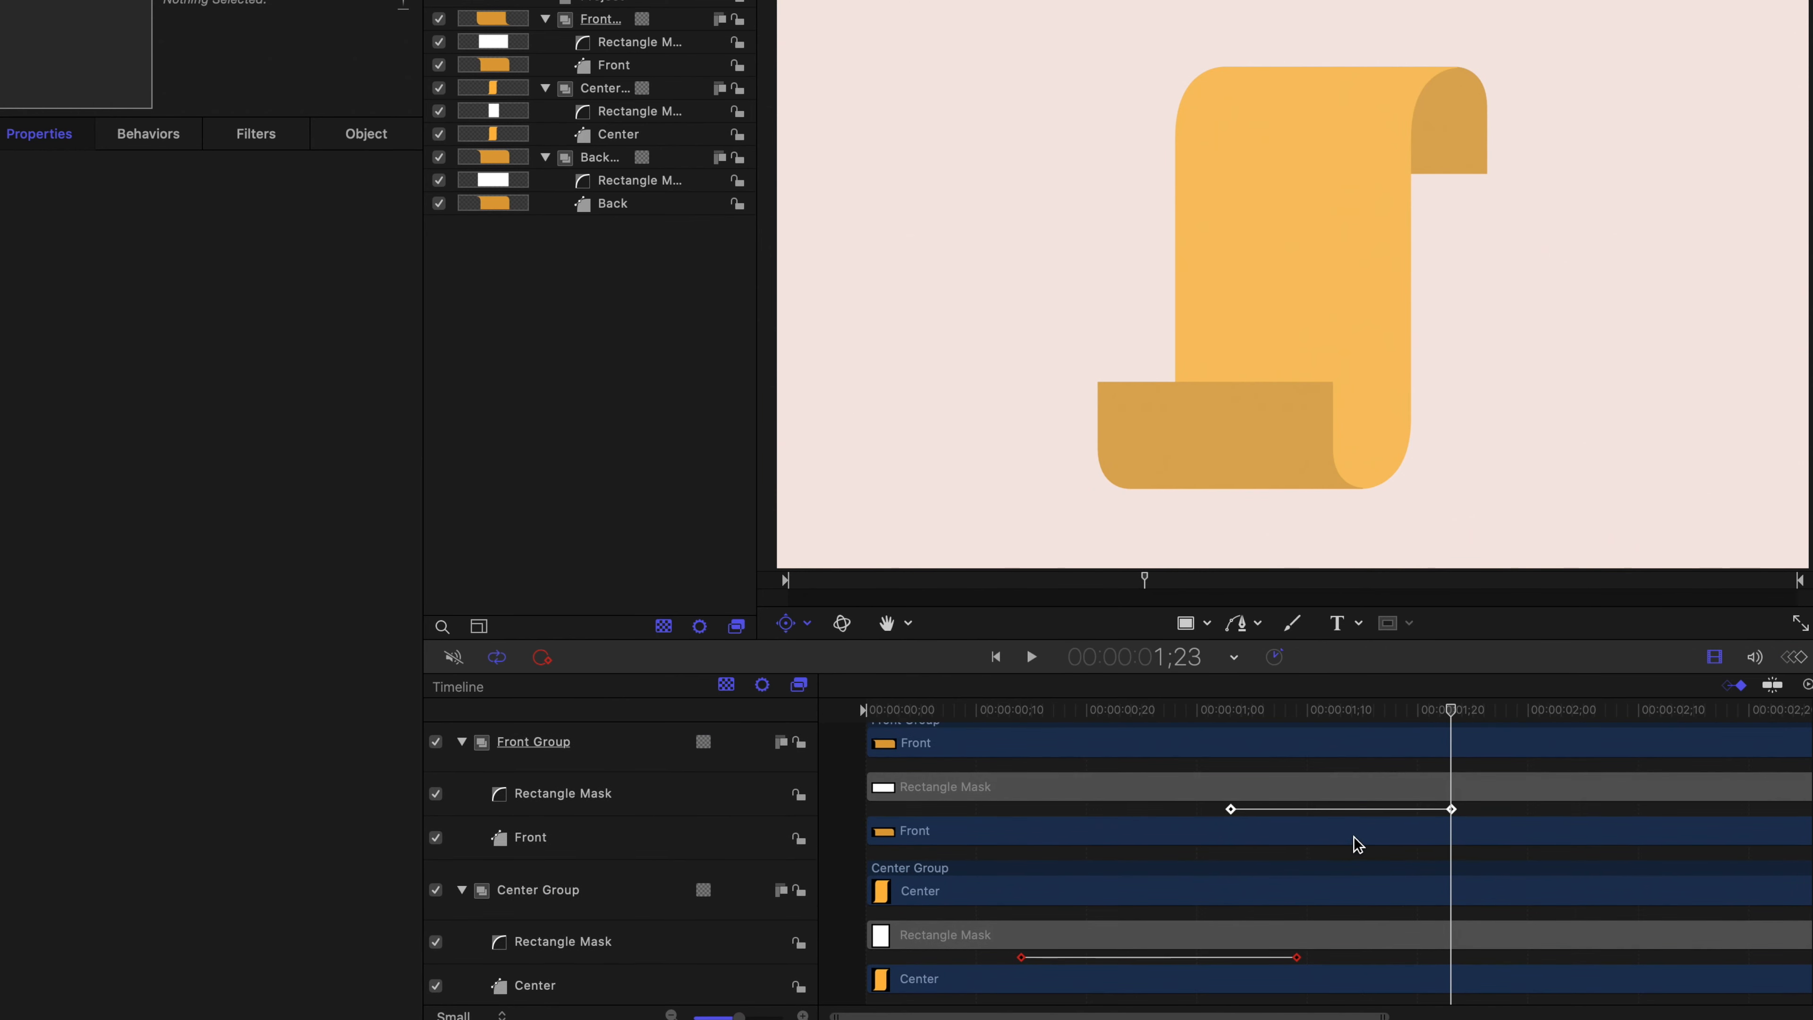
pyautogui.click(631, 53)
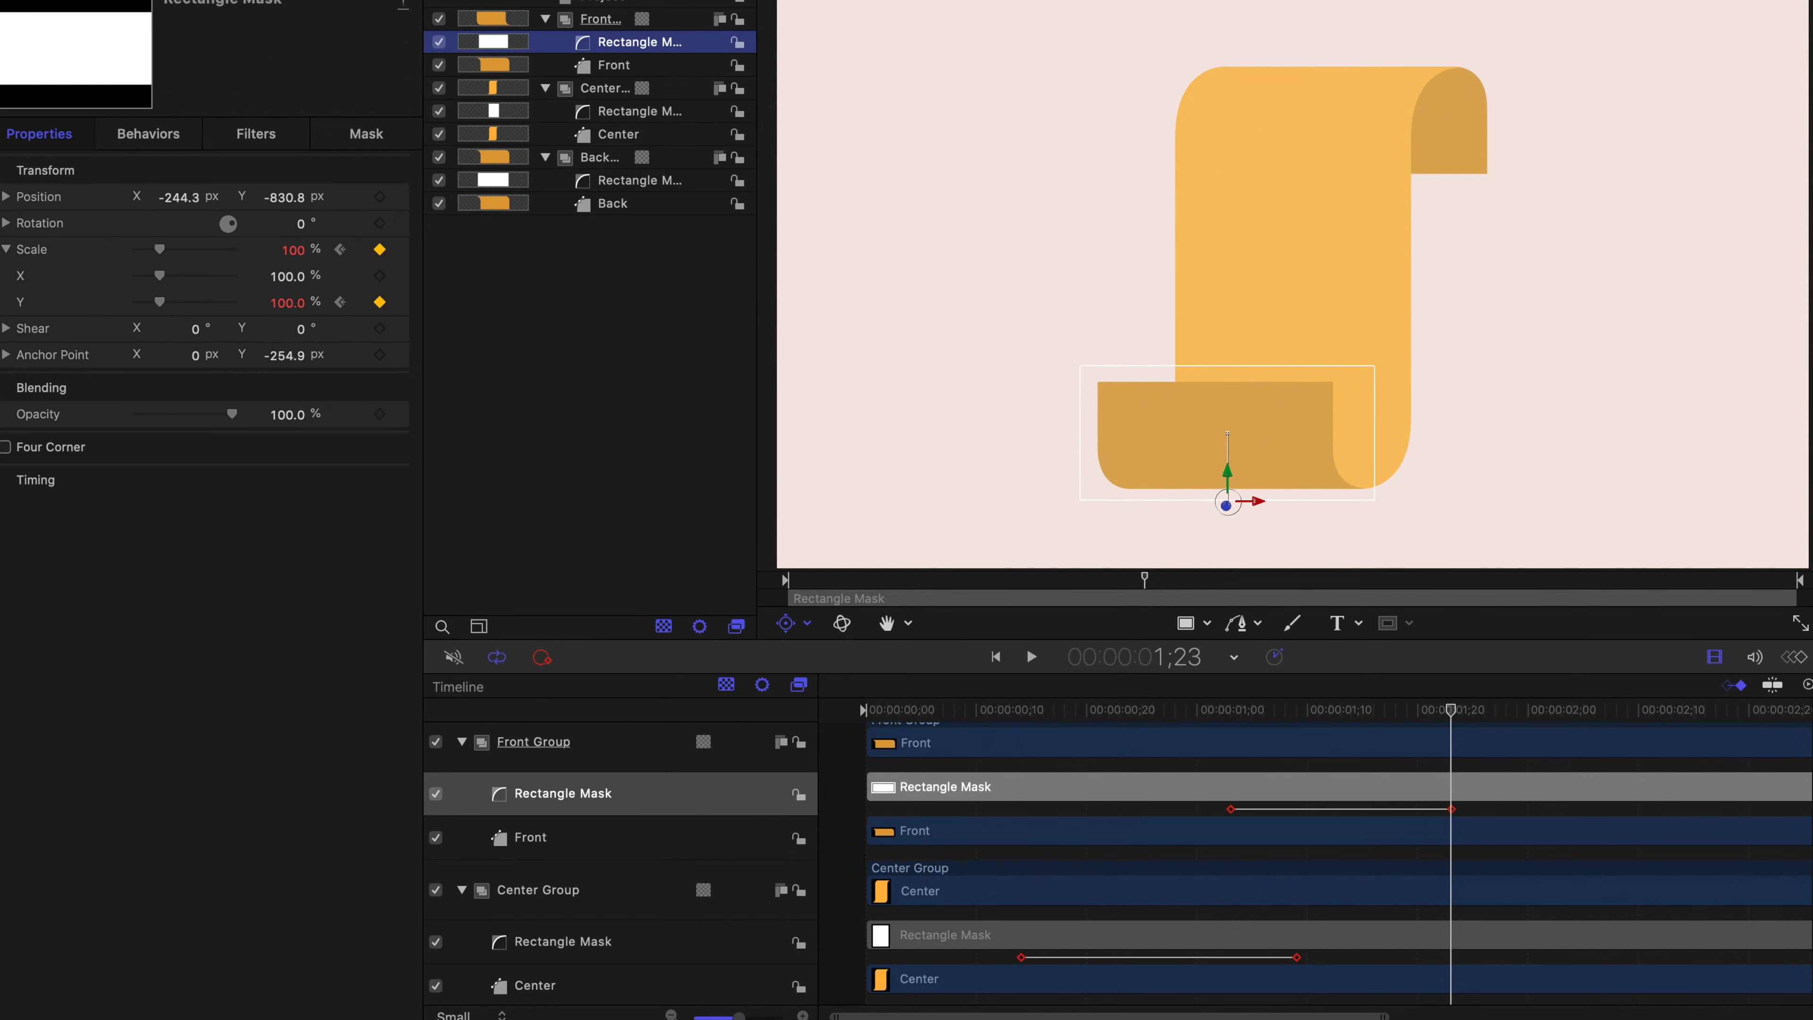
pyautogui.click(1795, 660)
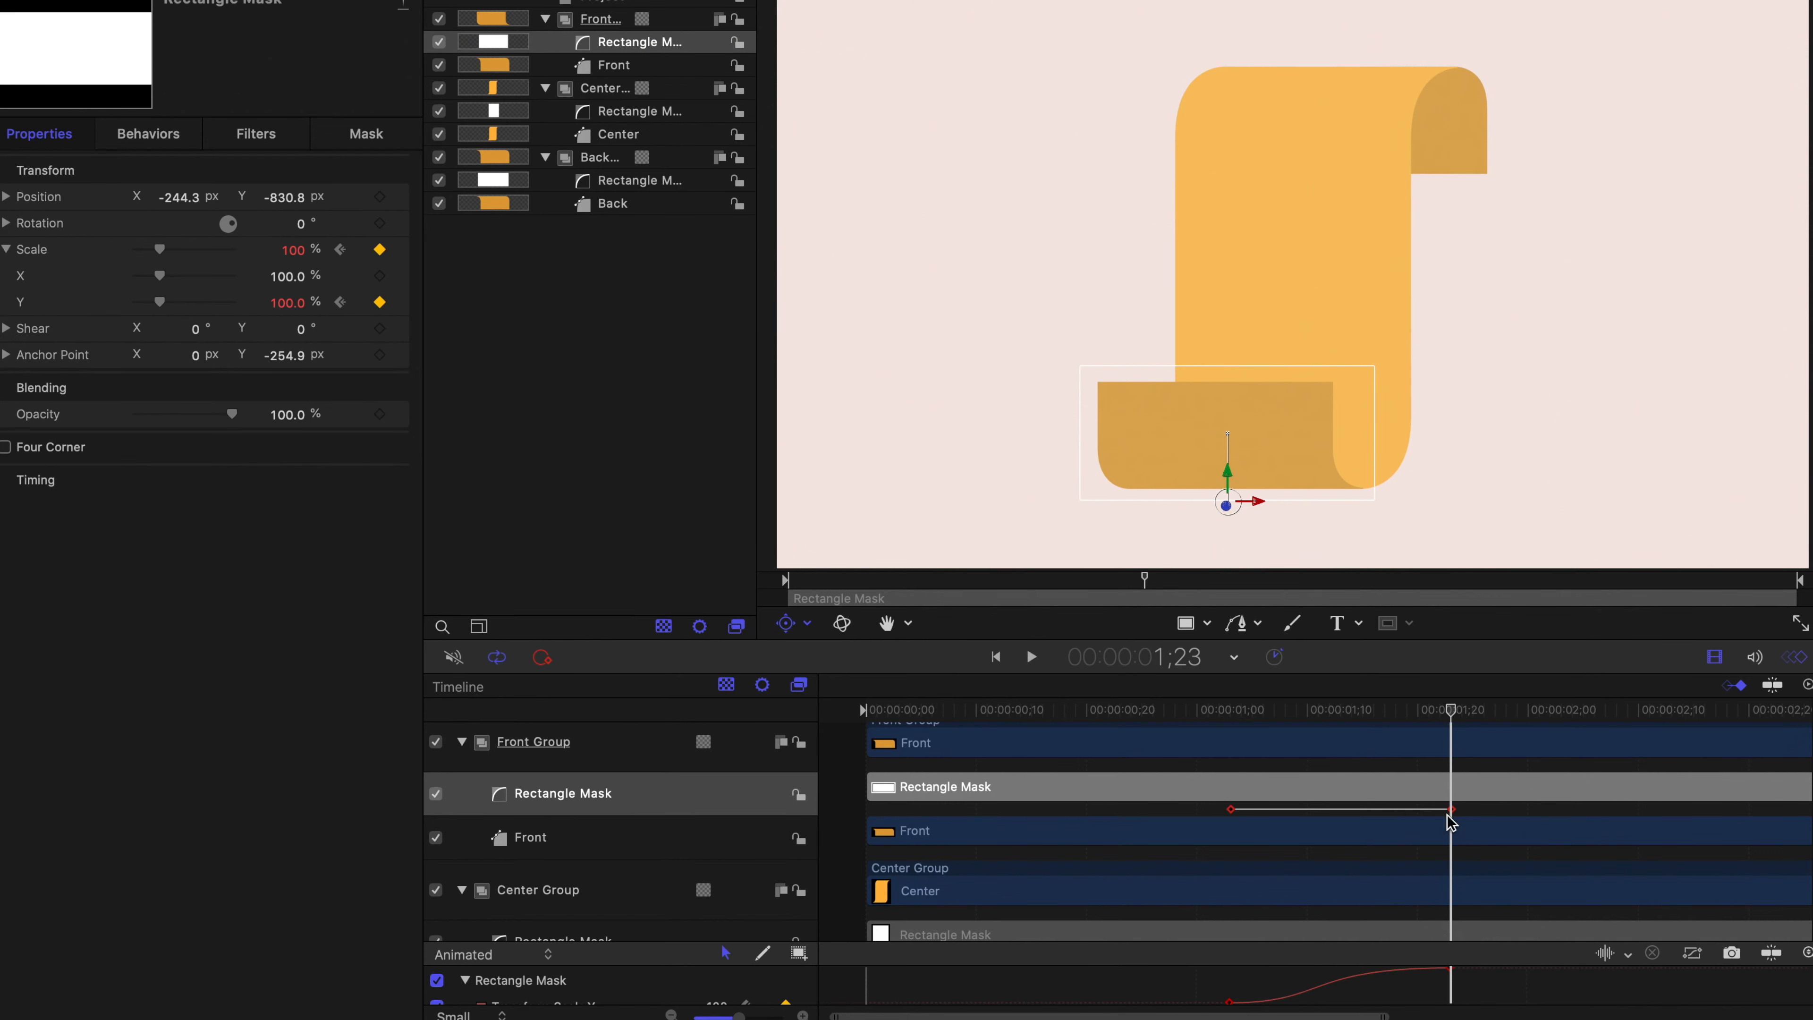
pyautogui.moveTo(1452, 808); pyautogui.dragTo(1435, 808)
pyautogui.click(1795, 660)
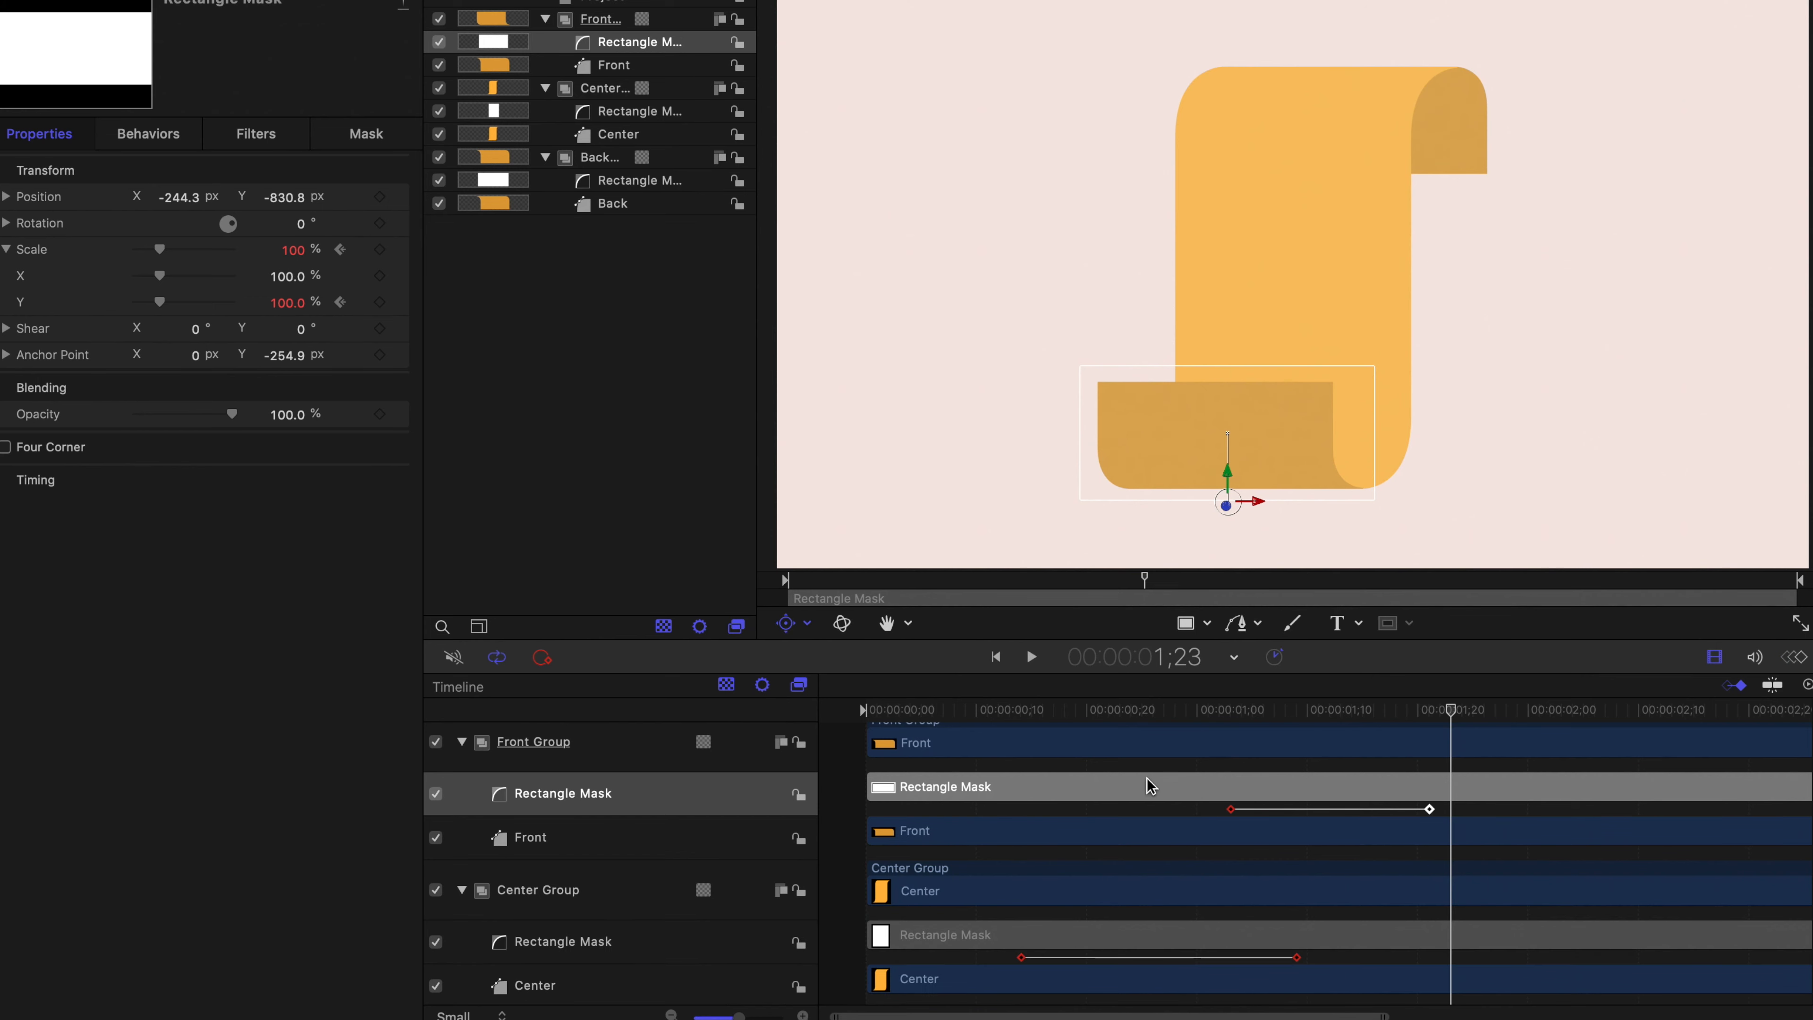
# Step: Shorten the Back Group mask animation by moving its last keyframe to frame 15, and scrub through the reveal
pyautogui.scroll(-5, 1051, 919)
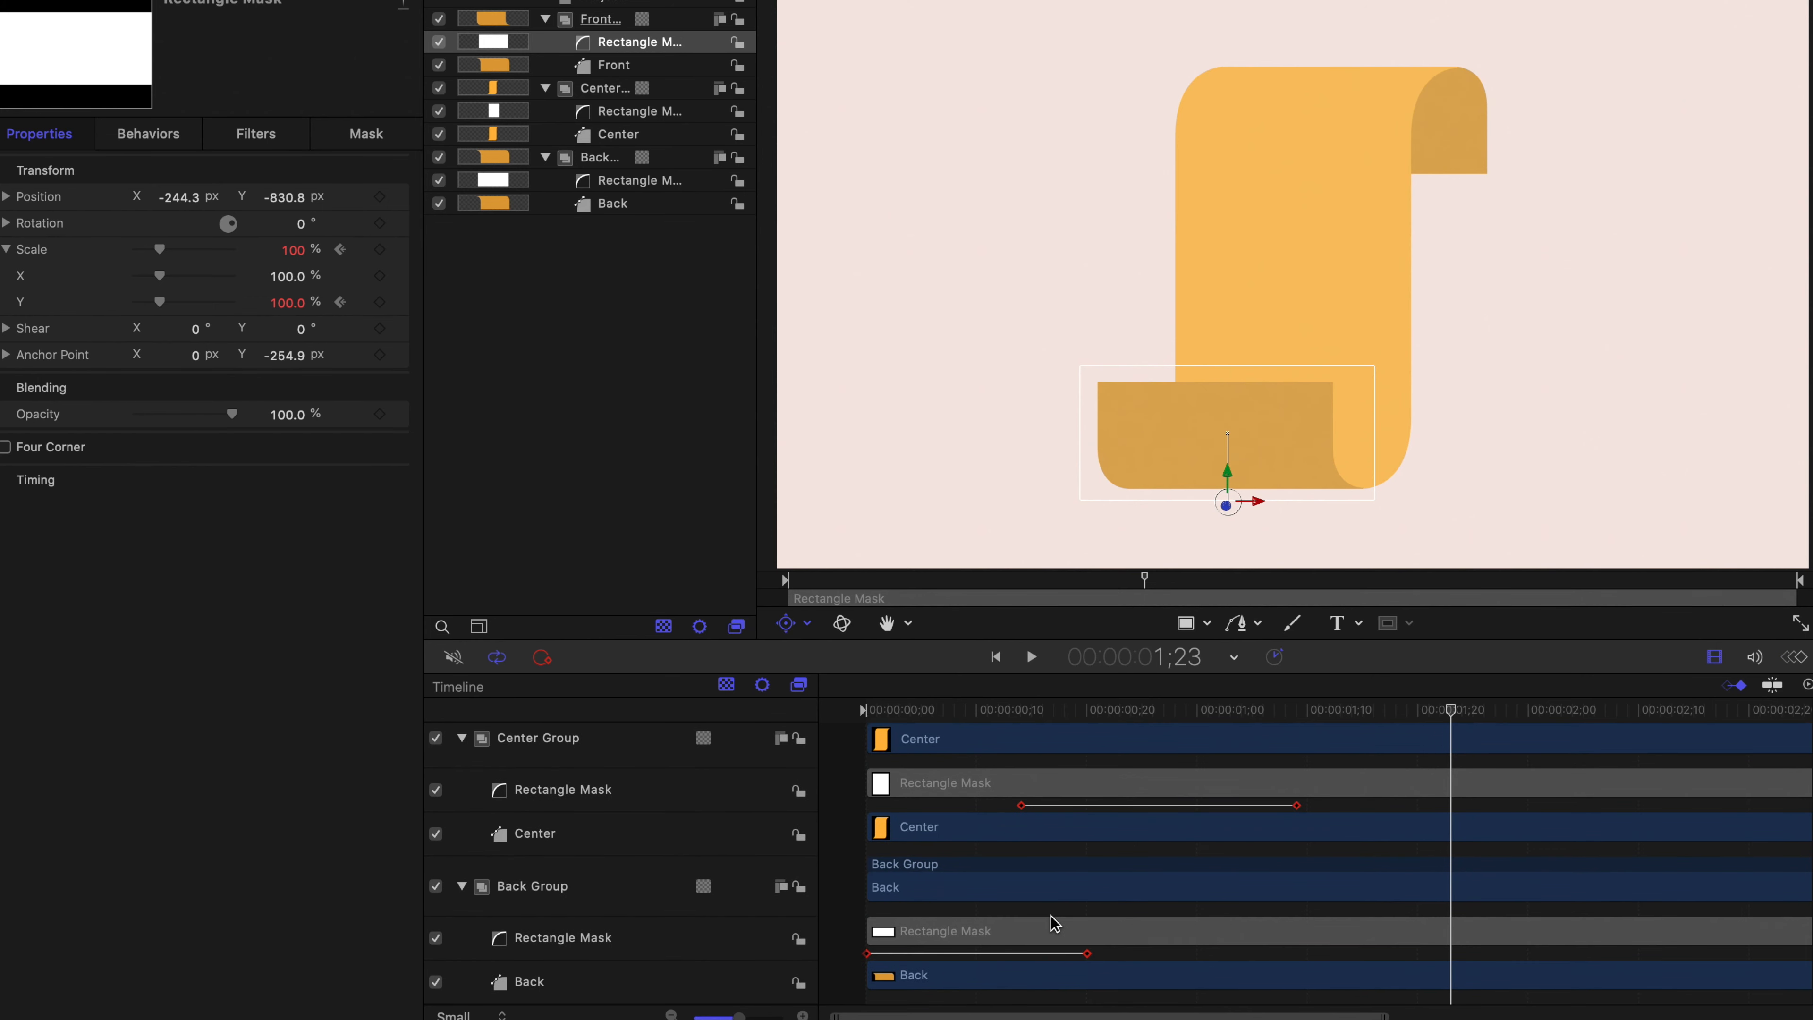
pyautogui.moveTo(913, 723); pyautogui.dragTo(1035, 736)
pyautogui.moveTo(1089, 953); pyautogui.dragTo(1055, 952)
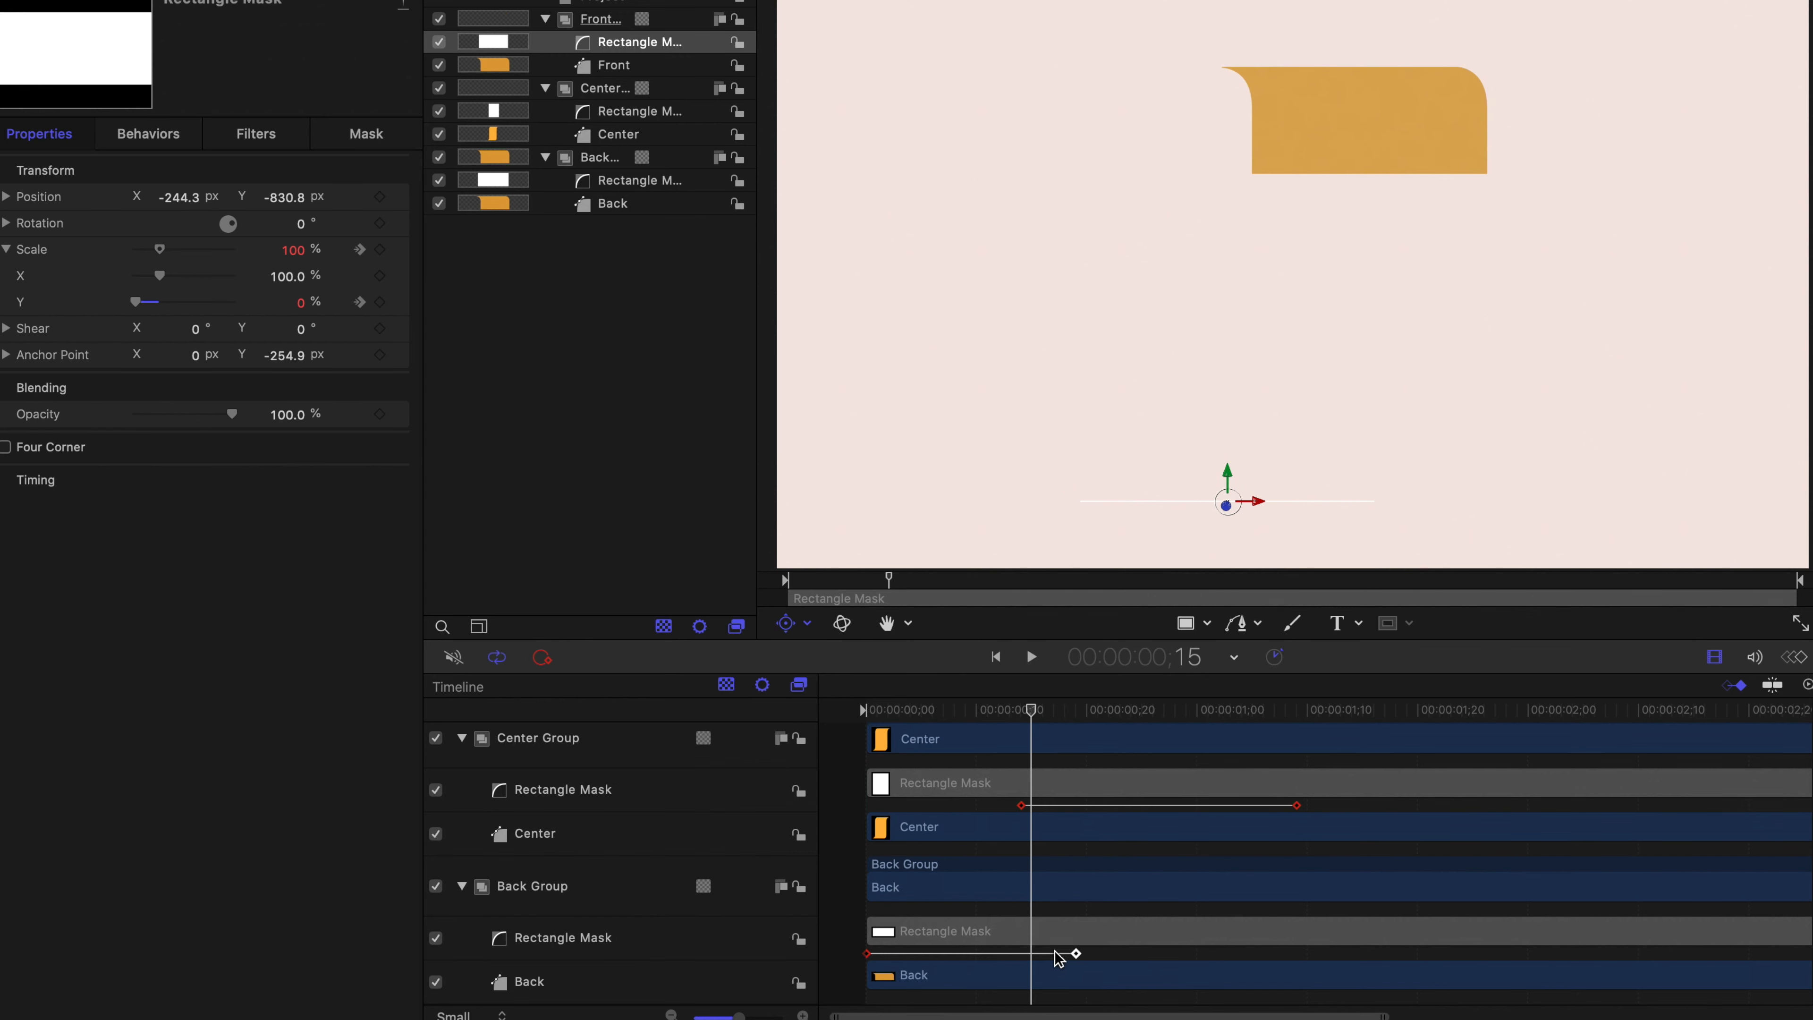
pyautogui.moveTo(1029, 715); pyautogui.dragTo(990, 721)
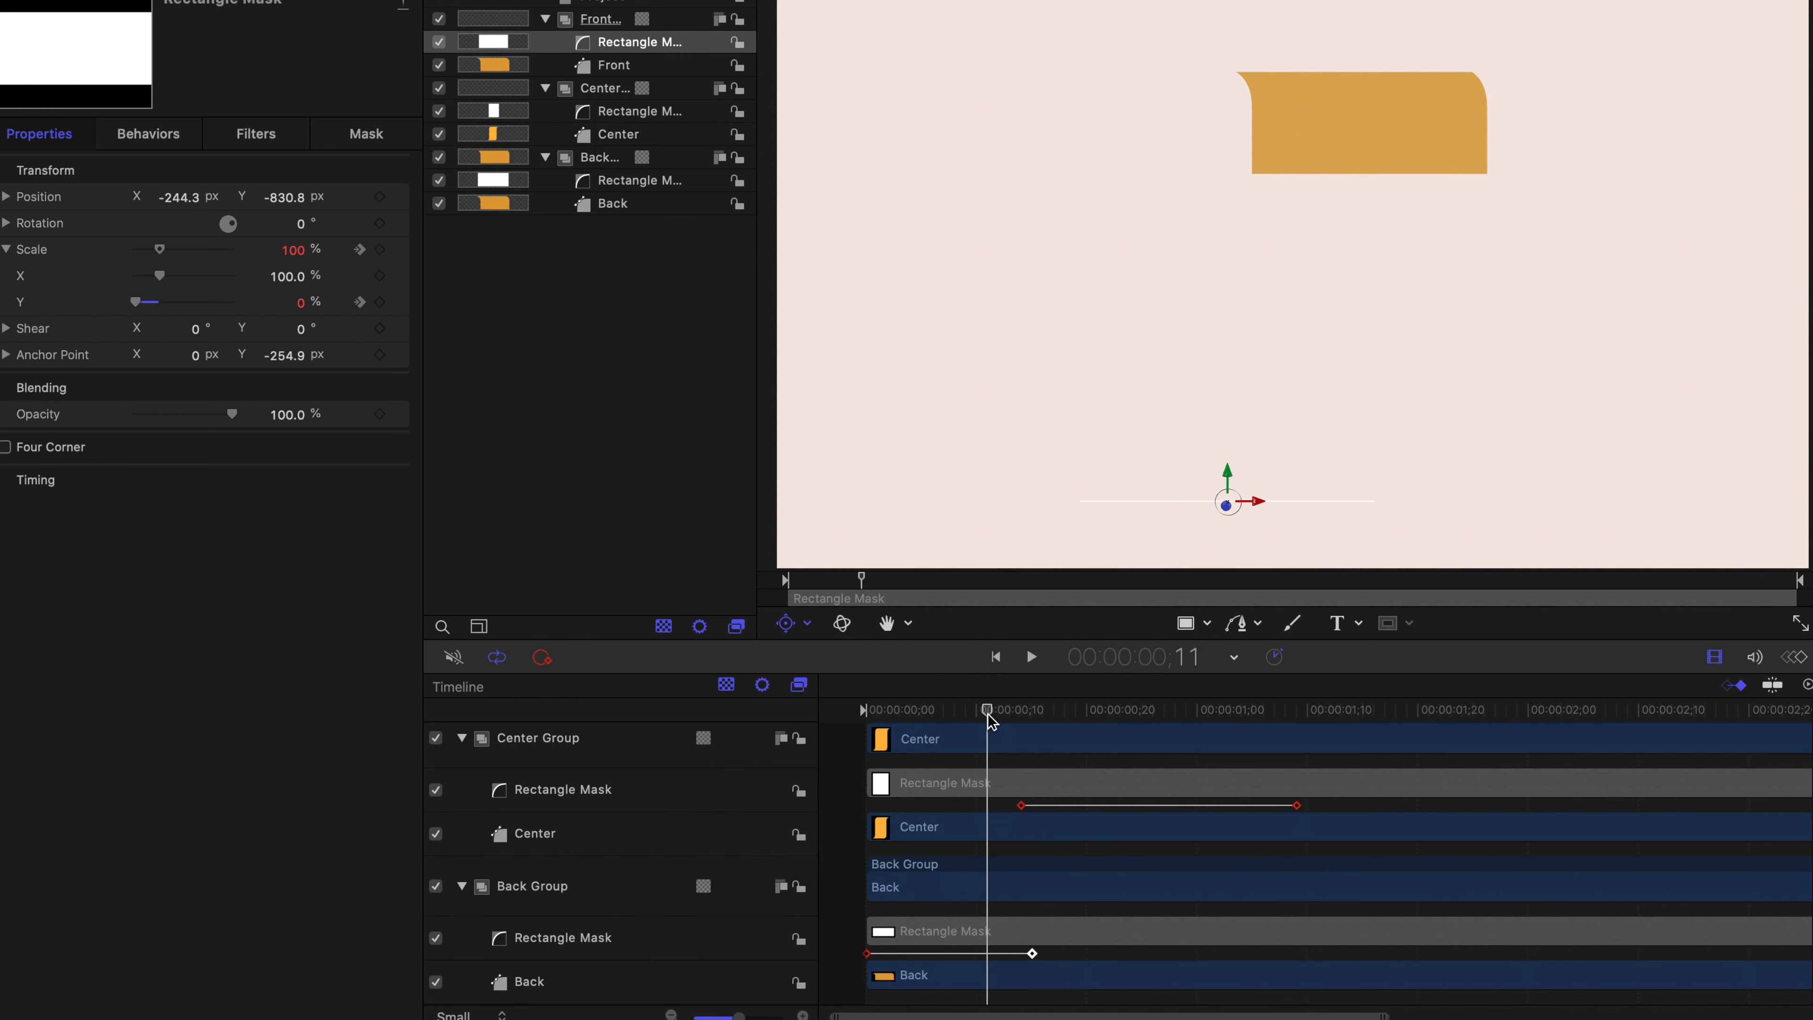
# Step: Shift both Center Group mask keyframes four frames earlier so they run from frame 10 to 1;05, and check the neighbouring frames
pyautogui.moveTo(1297, 807); pyautogui.dragTo(1258, 810)
pyautogui.press('Right')
pyautogui.press('Right')
pyautogui.press('Right')
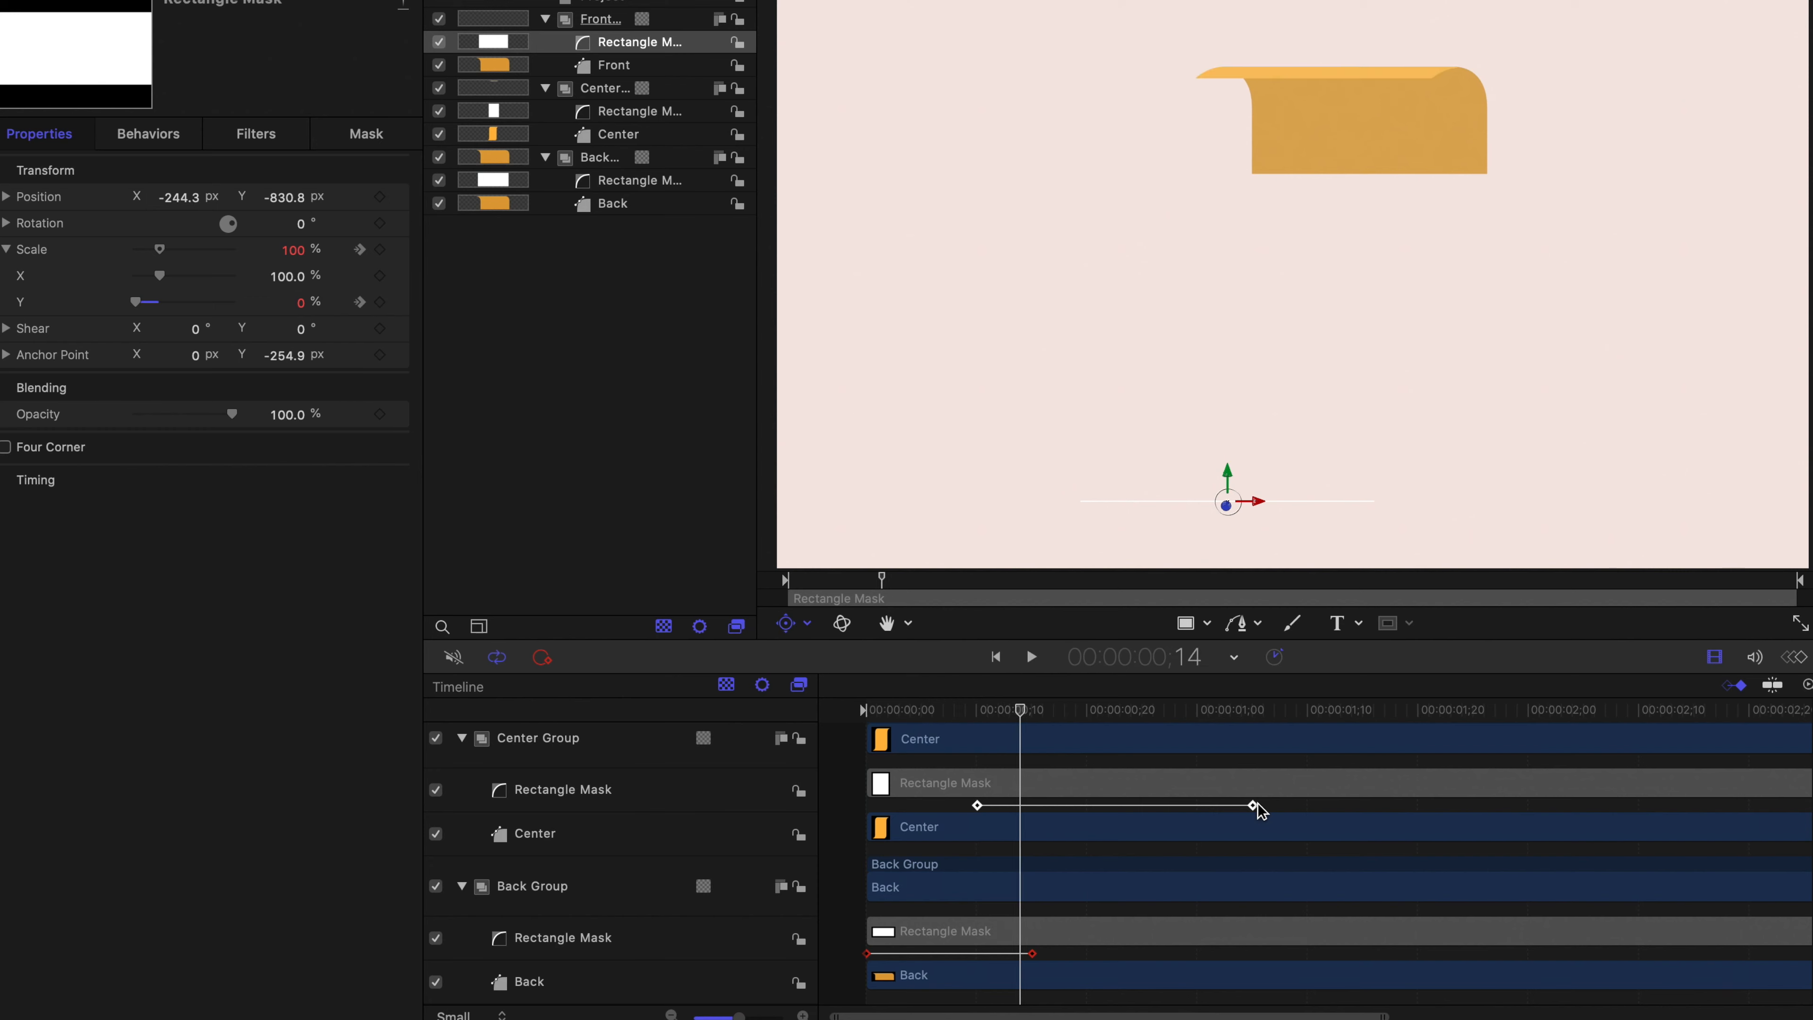
# Step: Shorten the Center Group mask animation by moving its last keyframe to 1;01
pyautogui.scroll(4, 1257, 807)
pyautogui.moveTo(1024, 720); pyautogui.dragTo(1186, 746)
pyautogui.click(1563, 547)
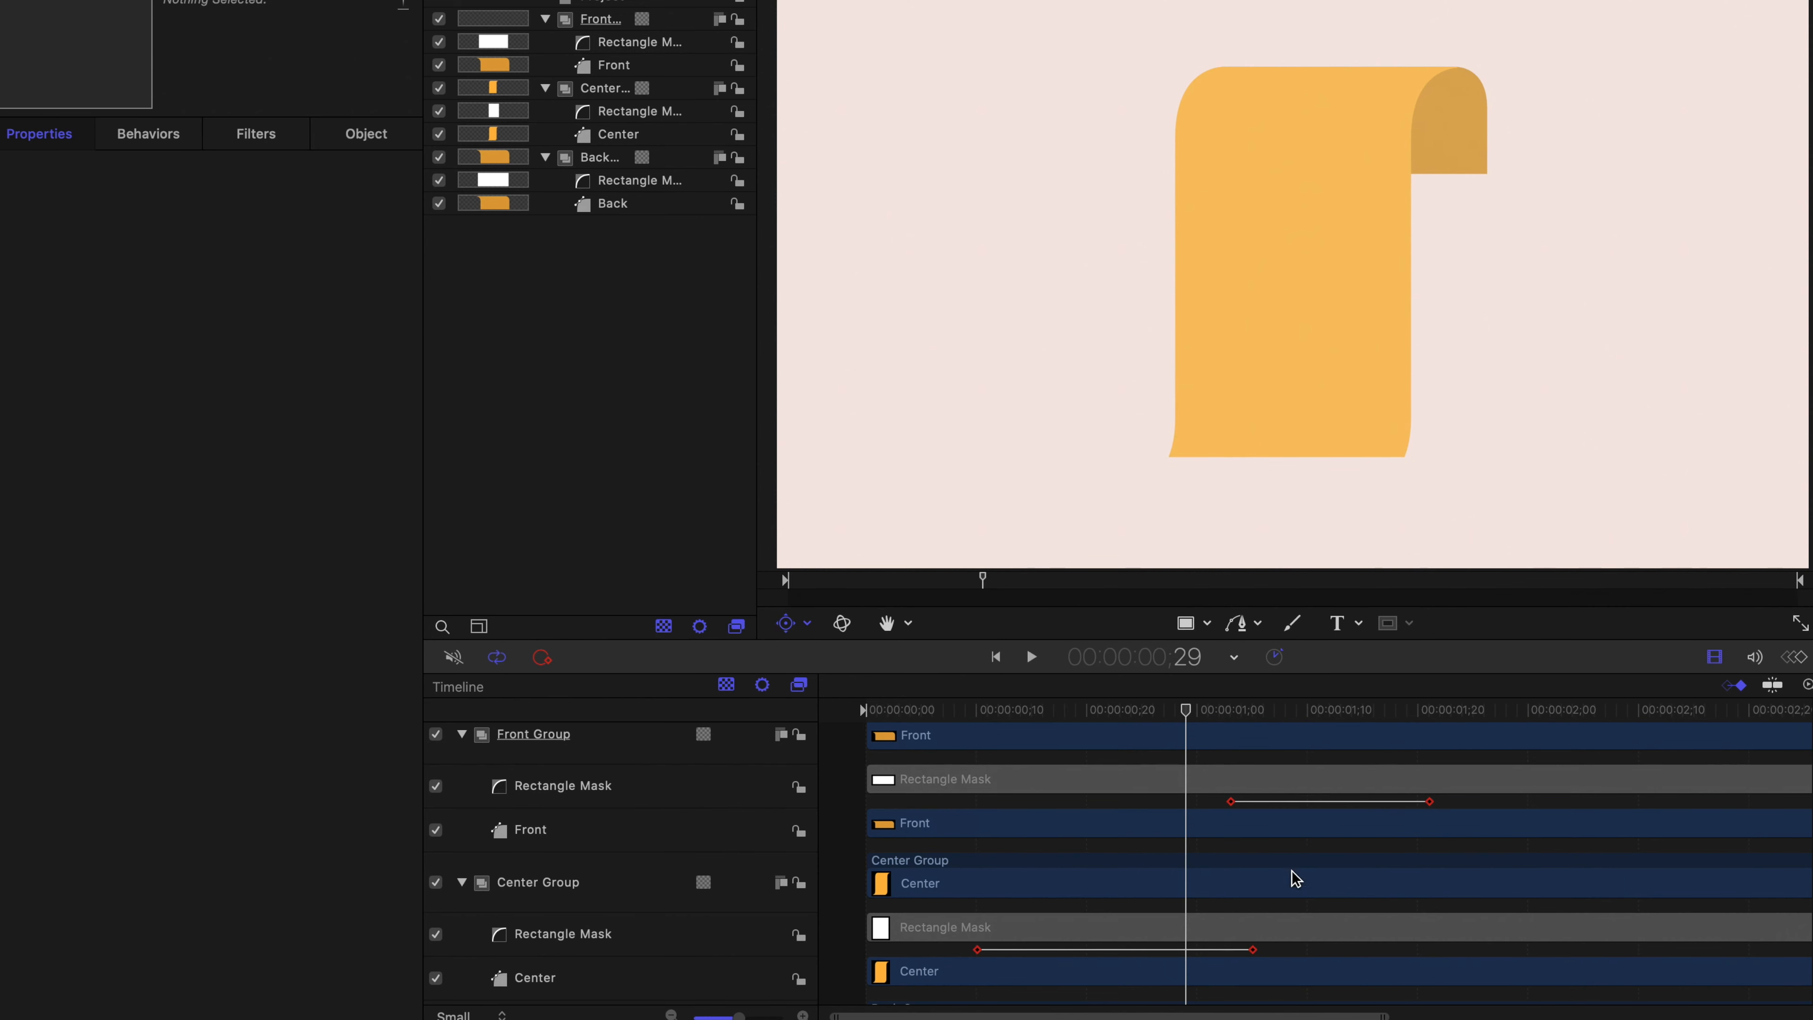
pyautogui.moveTo(1254, 950); pyautogui.dragTo(1209, 950)
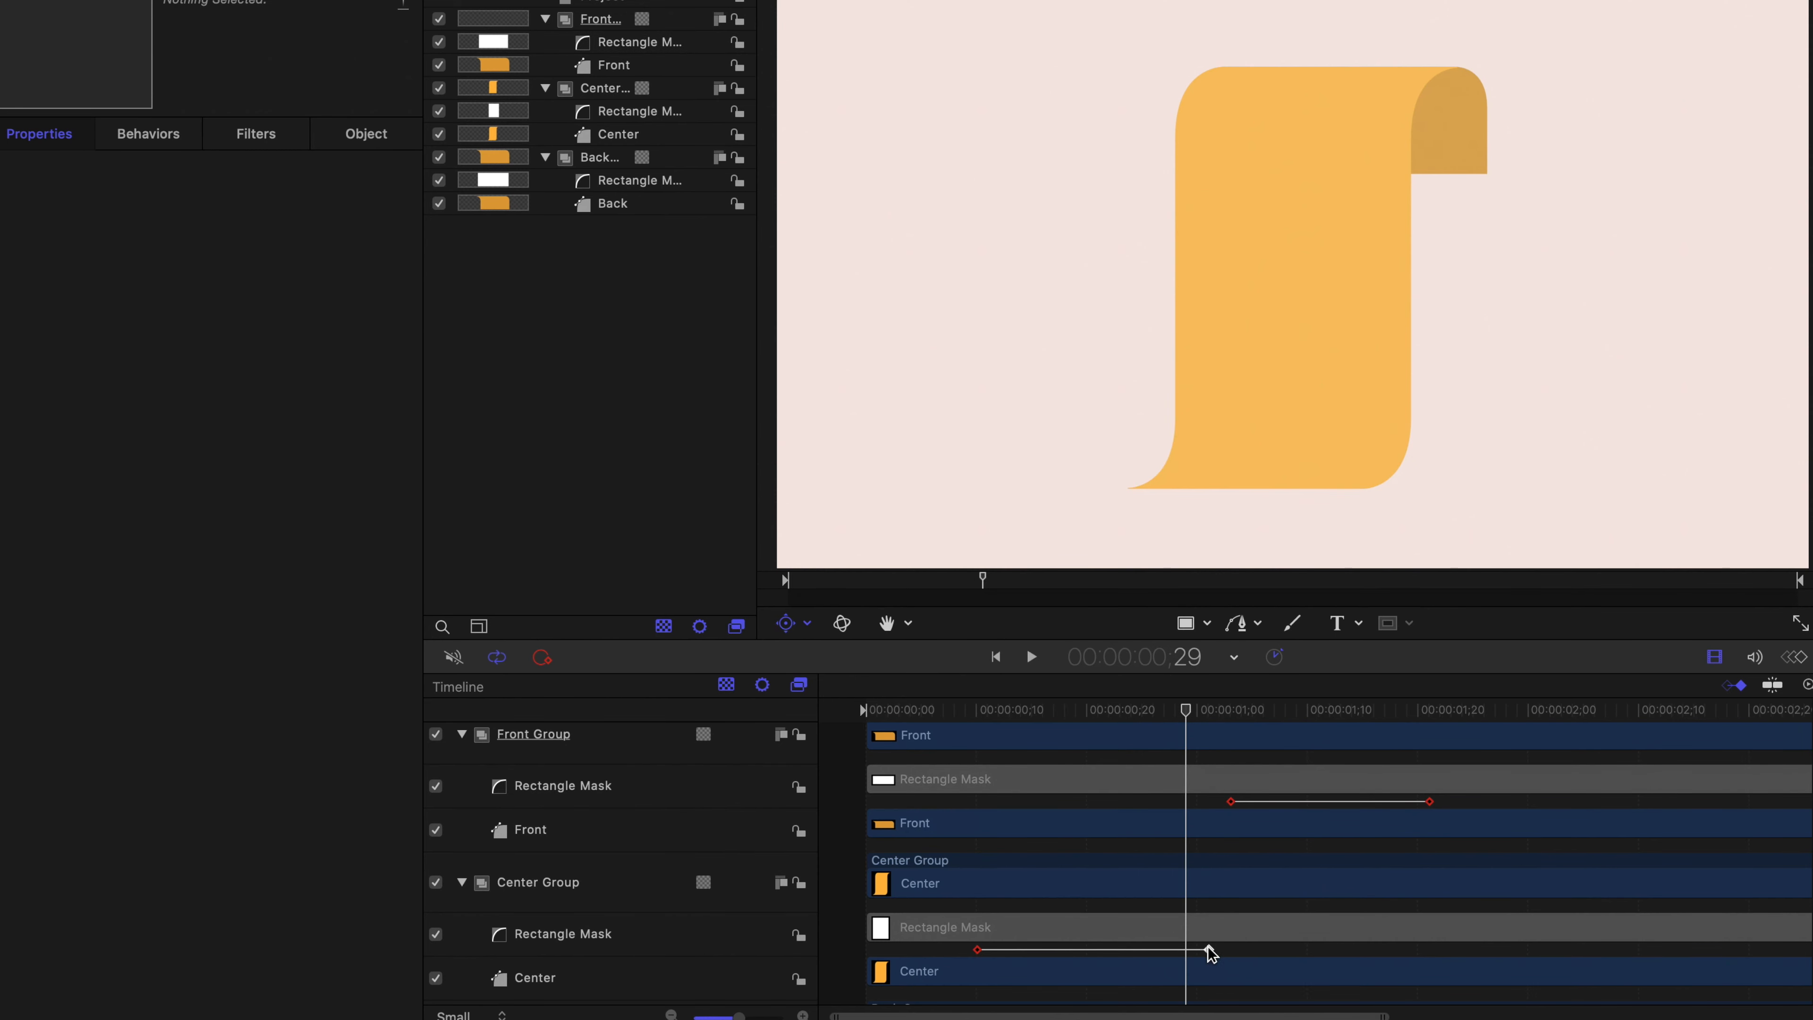
# Step: Shift both Front mask keyframes earlier so the reveal starts at frame 28, and step through the following frames
pyautogui.moveTo(1187, 723)
pyautogui.mouseDown()
pyautogui.moveTo(1170, 724)
pyautogui.moveTo(1186, 723)
pyautogui.mouseUp()
pyautogui.click(1230, 801)
pyautogui.moveTo(1429, 800); pyautogui.dragTo(1378, 801)
pyautogui.press('Right')
pyautogui.press('Right')
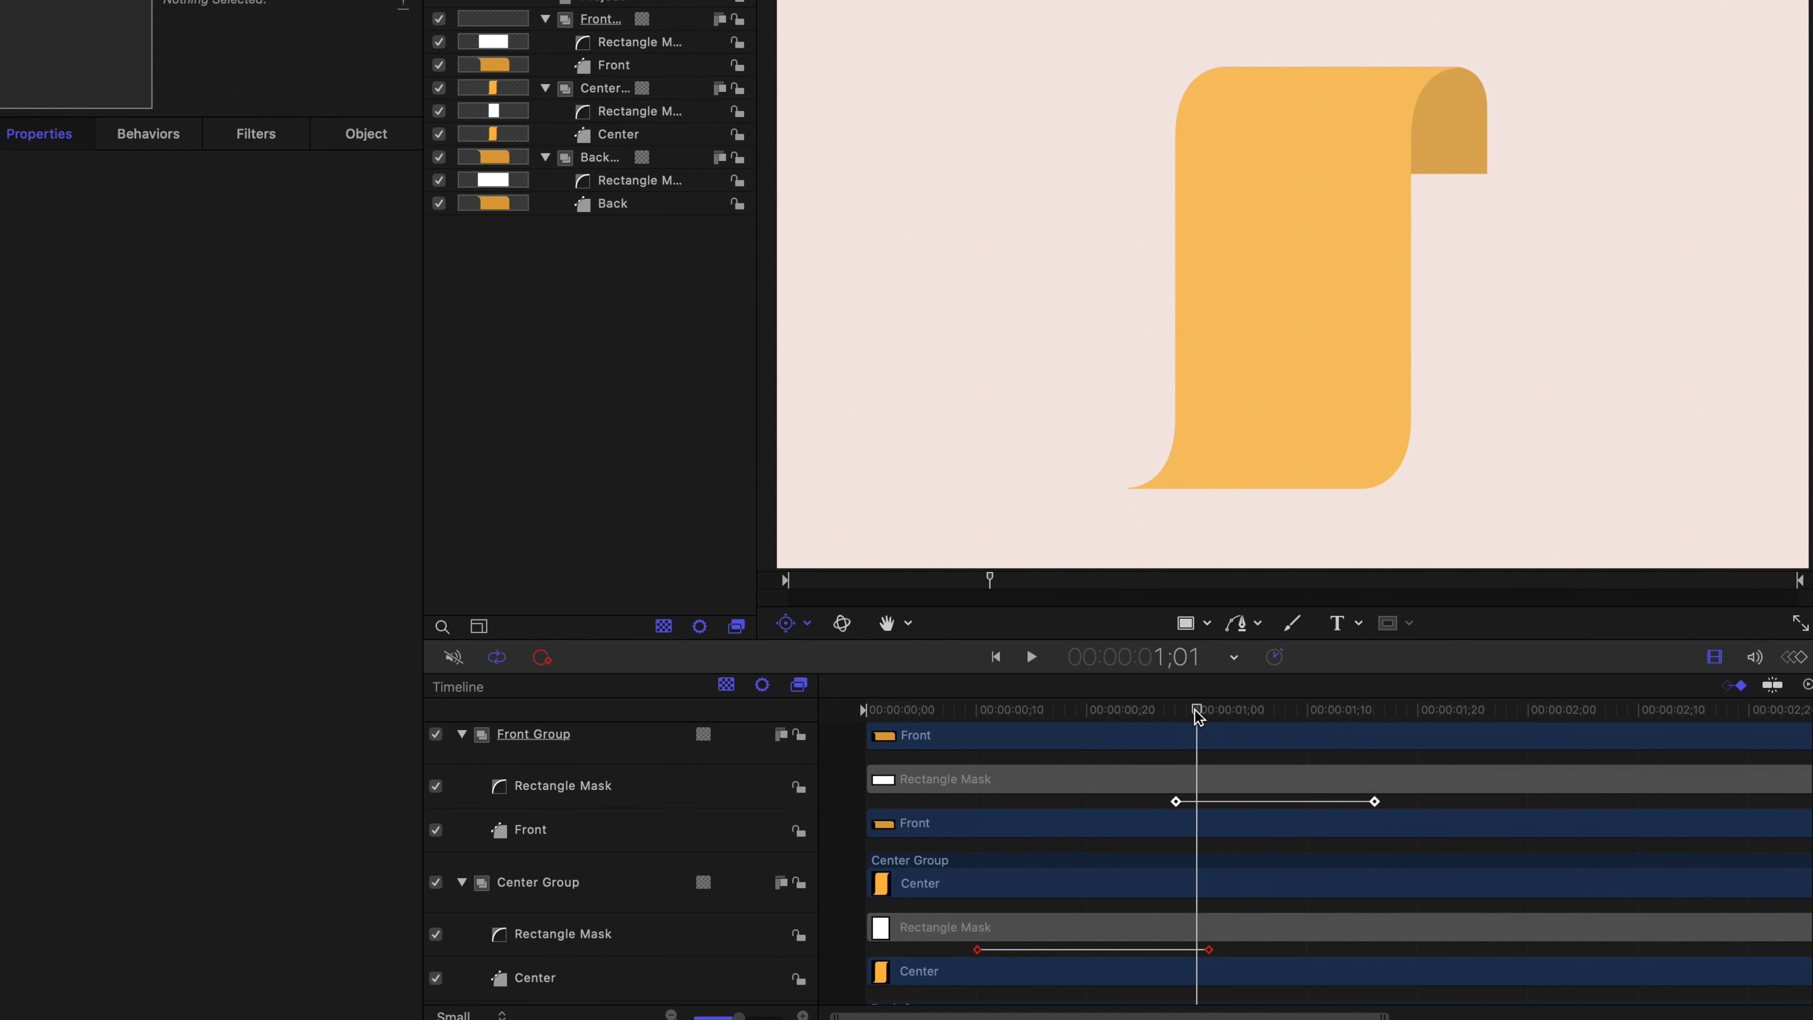
# Step: Try starting both Front mask keyframes one frame earlier, at frame 27, and step through the handover frames
pyautogui.moveTo(1174, 802); pyautogui.dragTo(1164, 802)
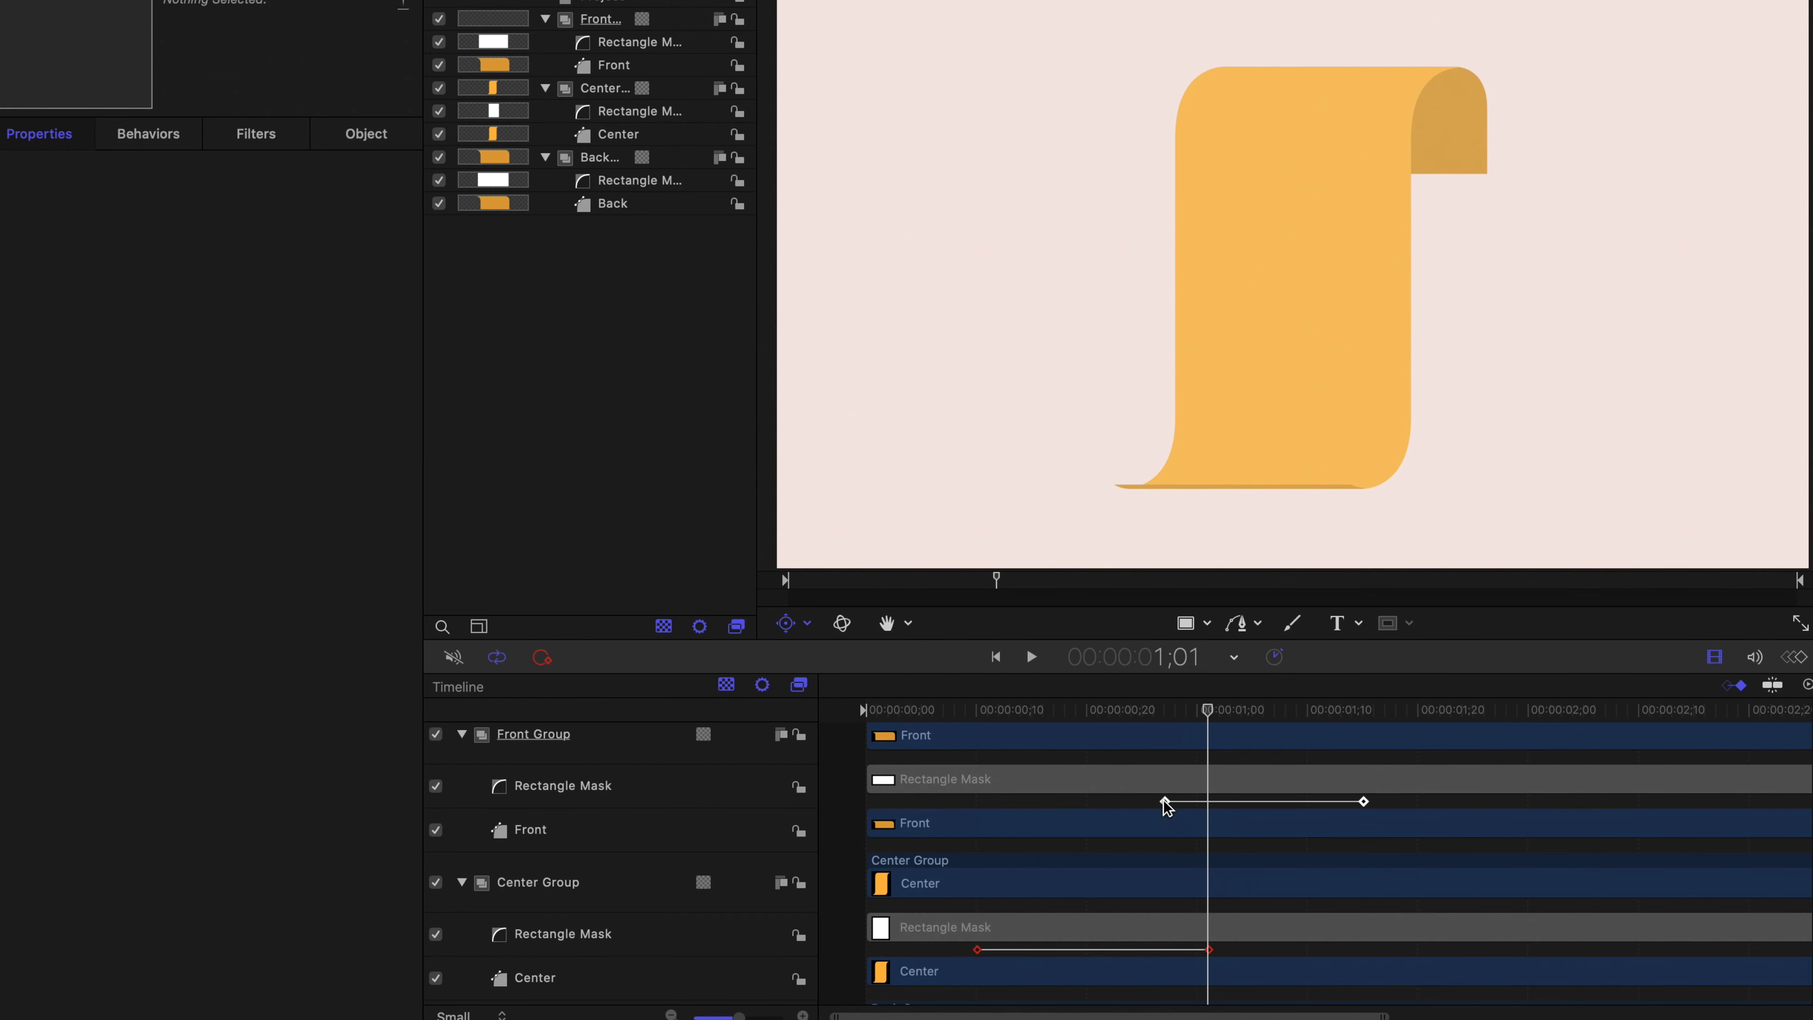
pyautogui.press('Left')
pyautogui.press('Left')
pyautogui.press('Left')
pyautogui.press('Left')
pyautogui.press('Right')
pyautogui.press('Right')
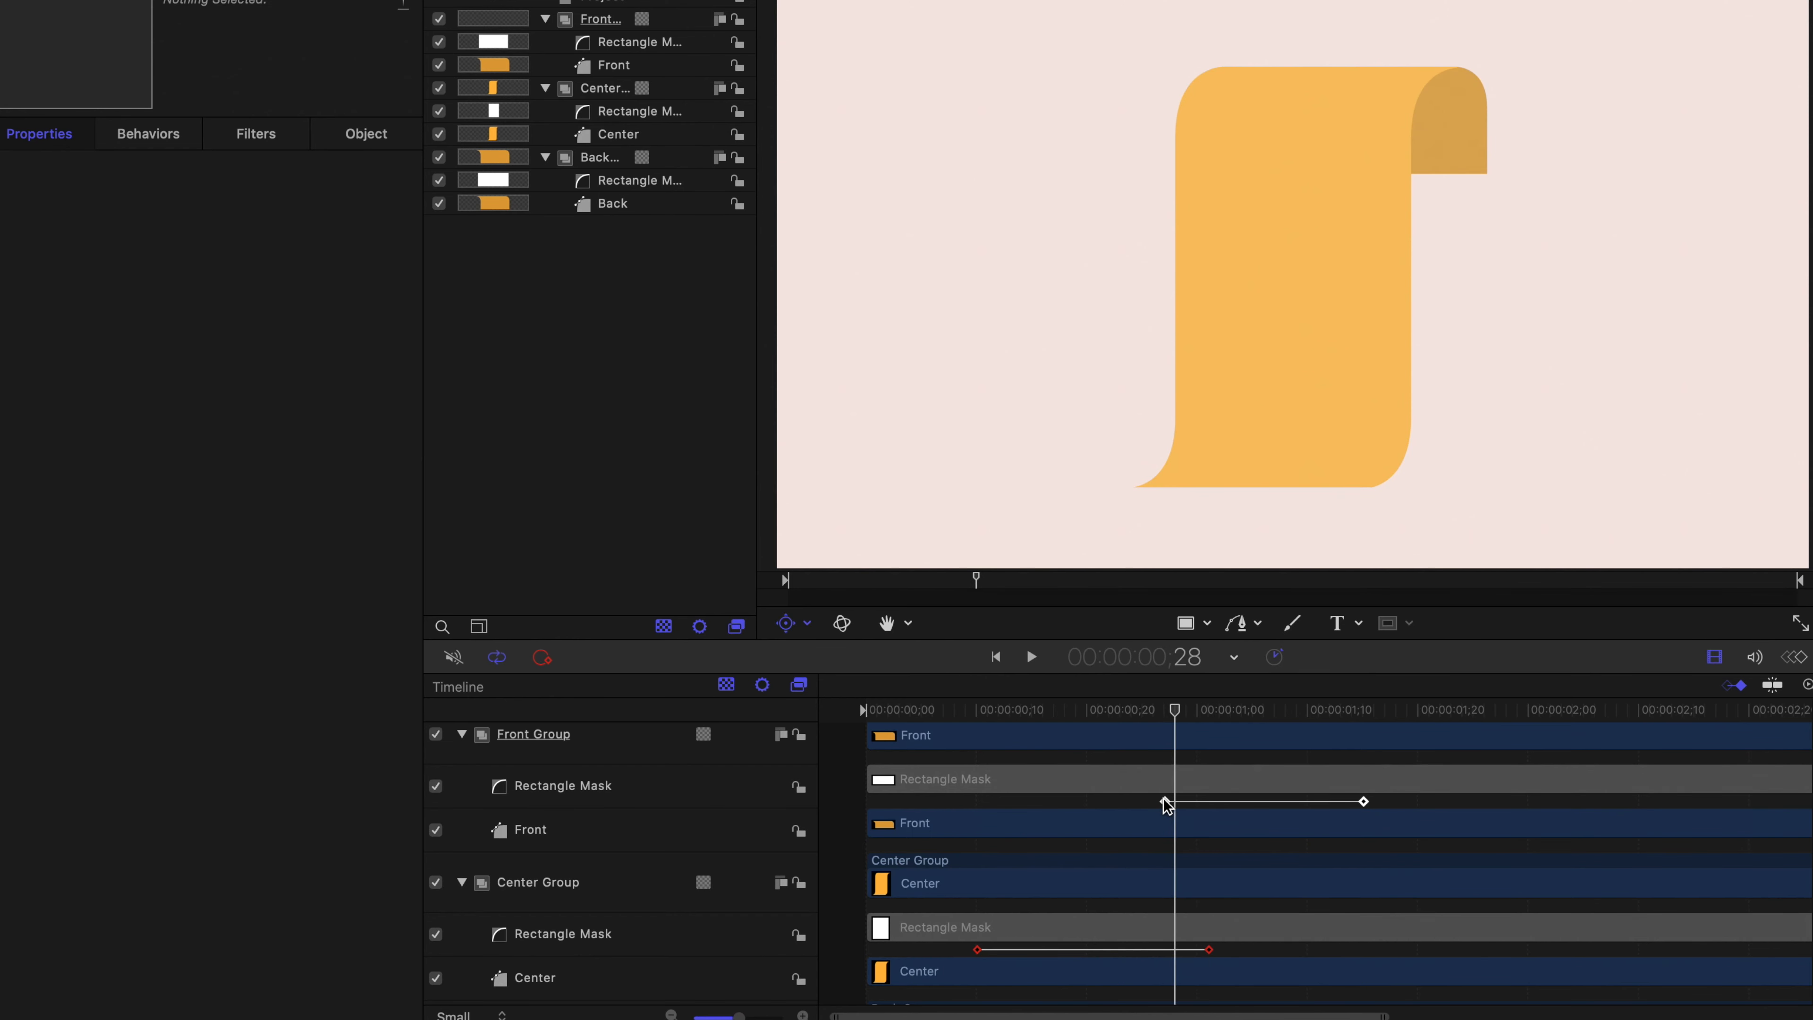
pyautogui.press('Right')
# Step: Move both Front mask keyframes back to start at frame 28 and compare the neighbouring frames
pyautogui.moveTo(1164, 801); pyautogui.dragTo(1170, 806)
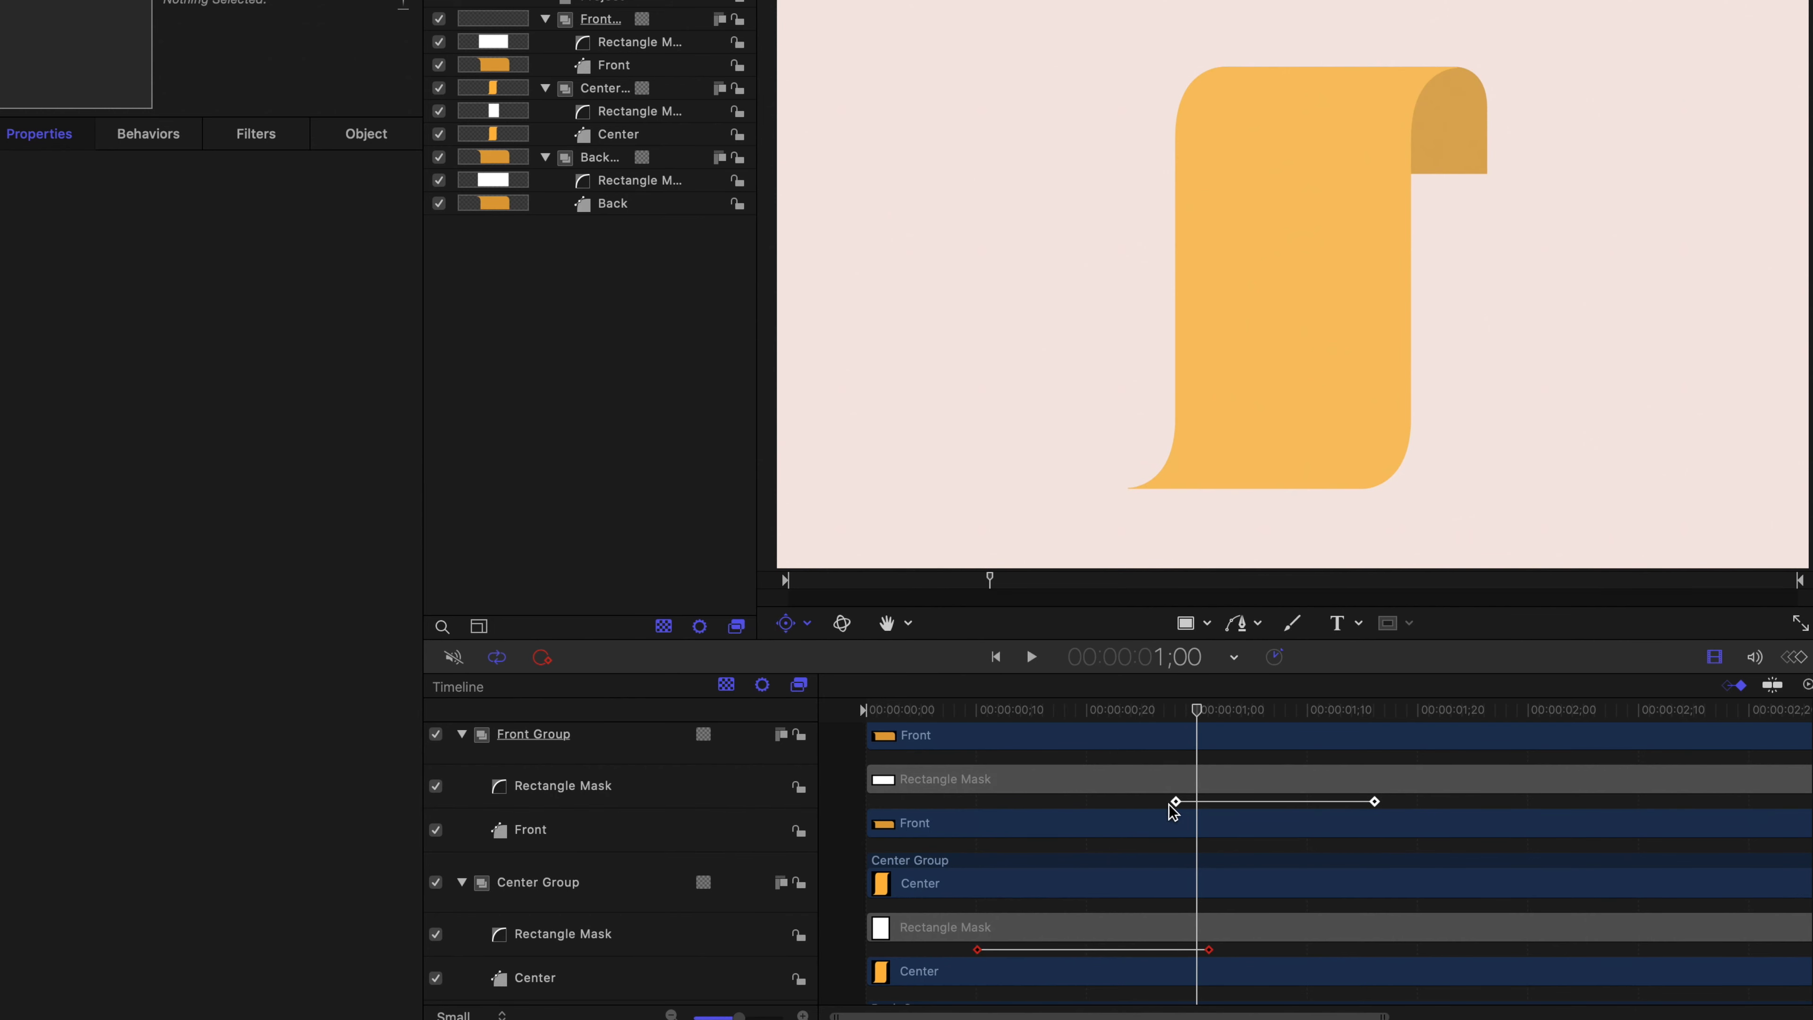
pyautogui.press('Left')
pyautogui.press('Left')
pyautogui.press('Right')
pyautogui.press('Right')
# Step: Shift both Front mask keyframes two frames earlier to start at frame 26, and step through the handover from the Center shape
pyautogui.moveTo(1178, 803); pyautogui.dragTo(1161, 802)
pyautogui.press('Left')
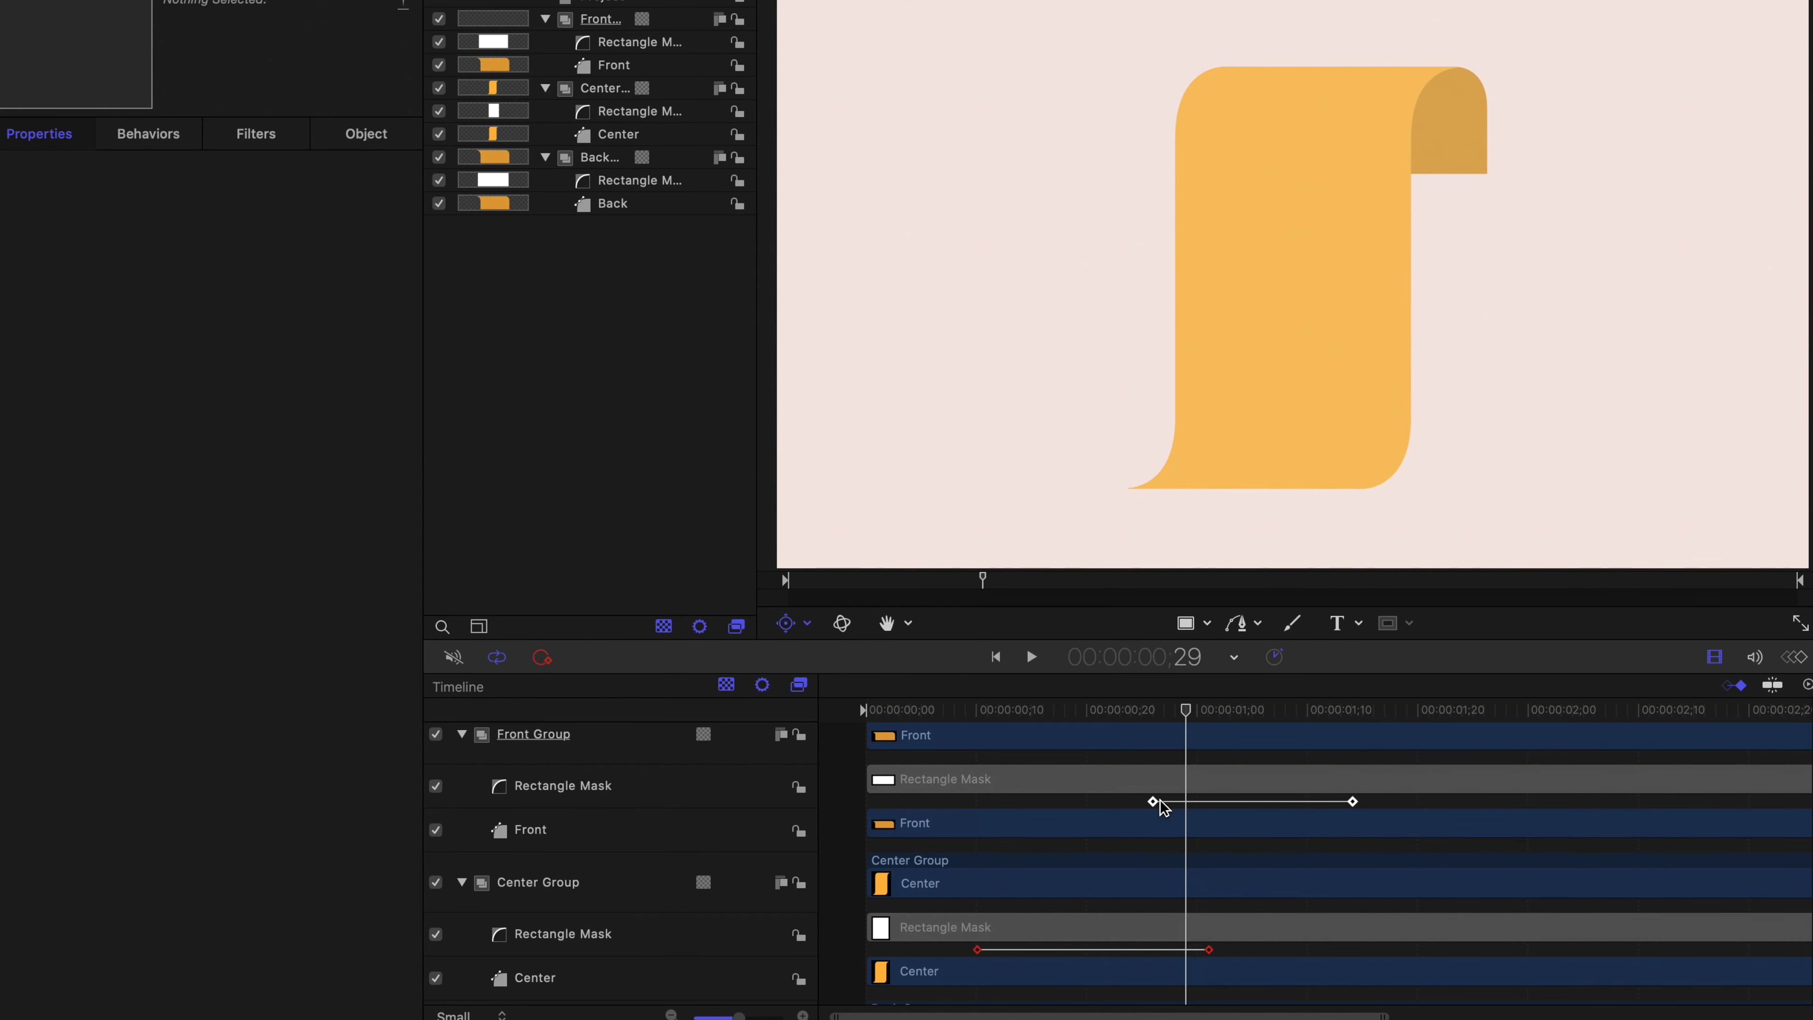
pyautogui.press('Right')
pyautogui.press('Right')
pyautogui.press('Right')
pyautogui.press('Right')
pyautogui.press('Right')
pyautogui.press('Right')
pyautogui.press('Right')
pyautogui.press('Right')
pyautogui.press('Right')
# Step: Play the finished unrolling animation from the start twice to check the final timing
pyautogui.click(996, 656)
pyautogui.press('space')
pyautogui.press('space')
pyautogui.click(1005, 664)
pyautogui.press('space')
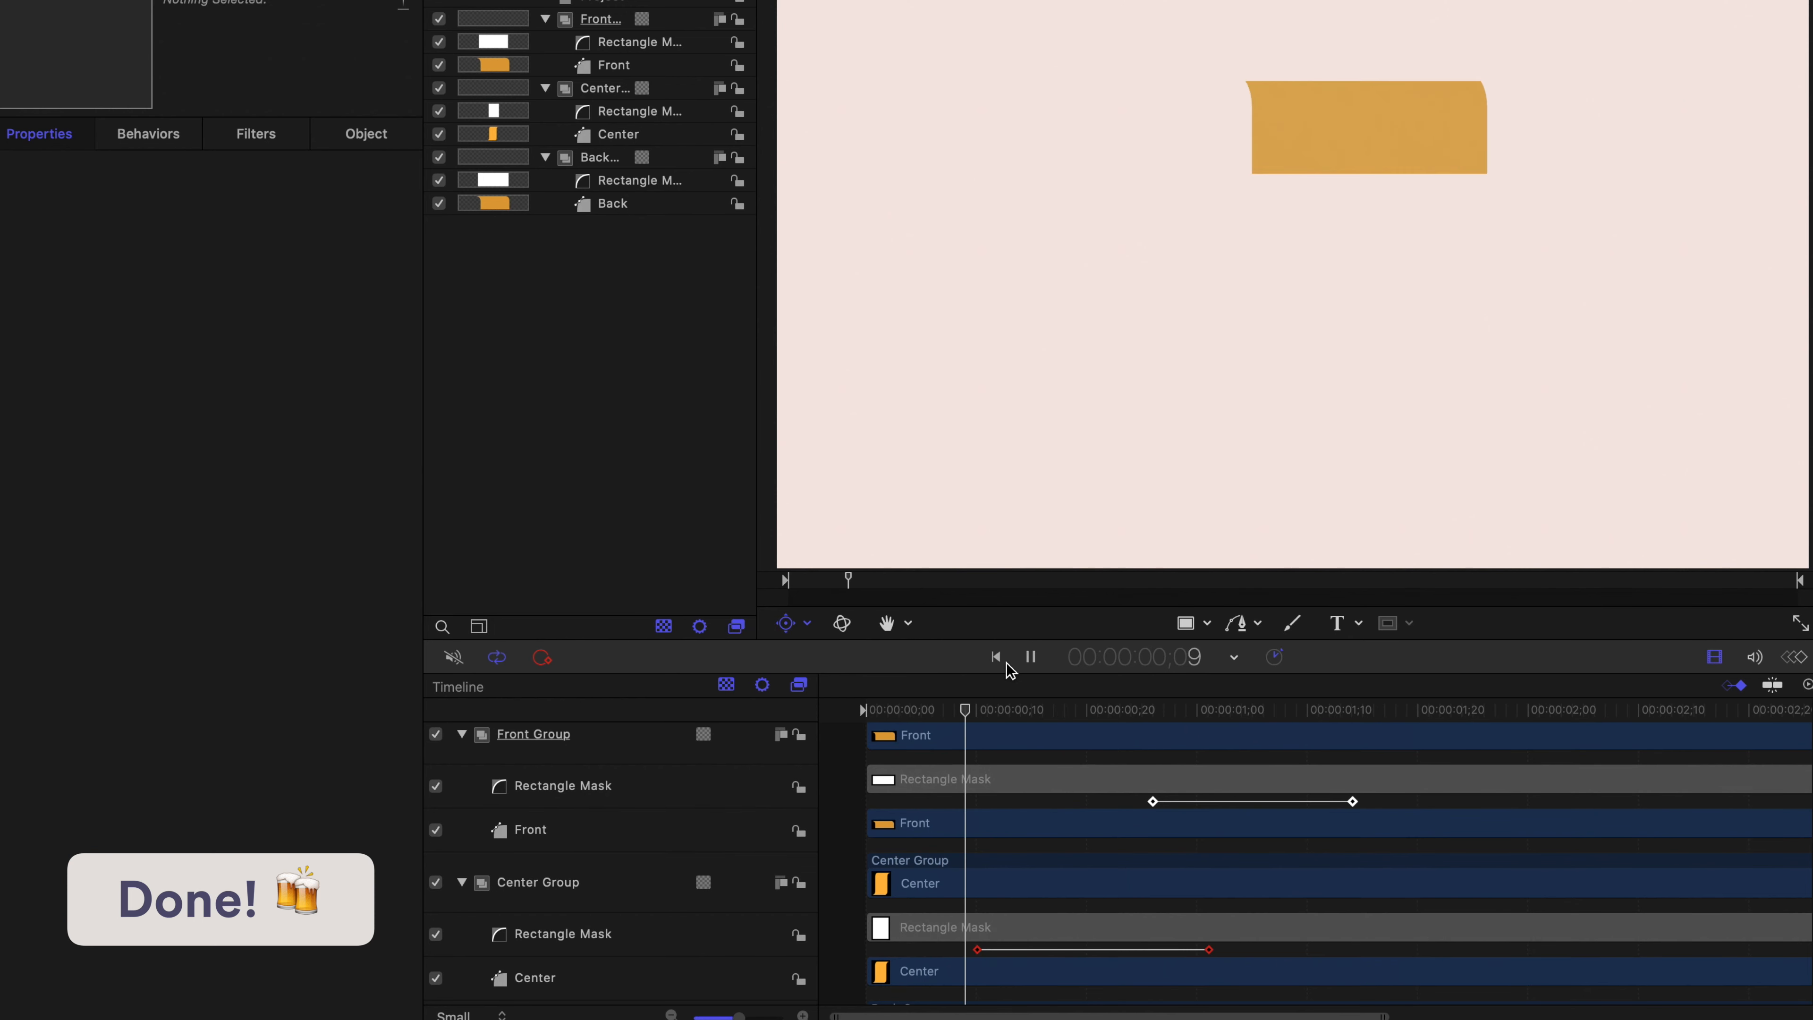